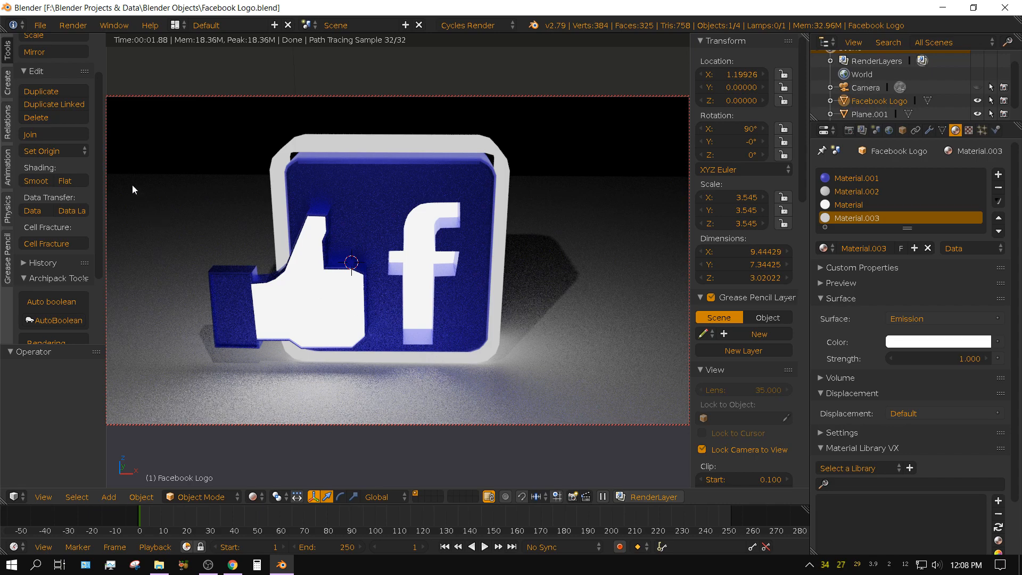
Start a new scene by reloading the start-up file.
click(36, 24)
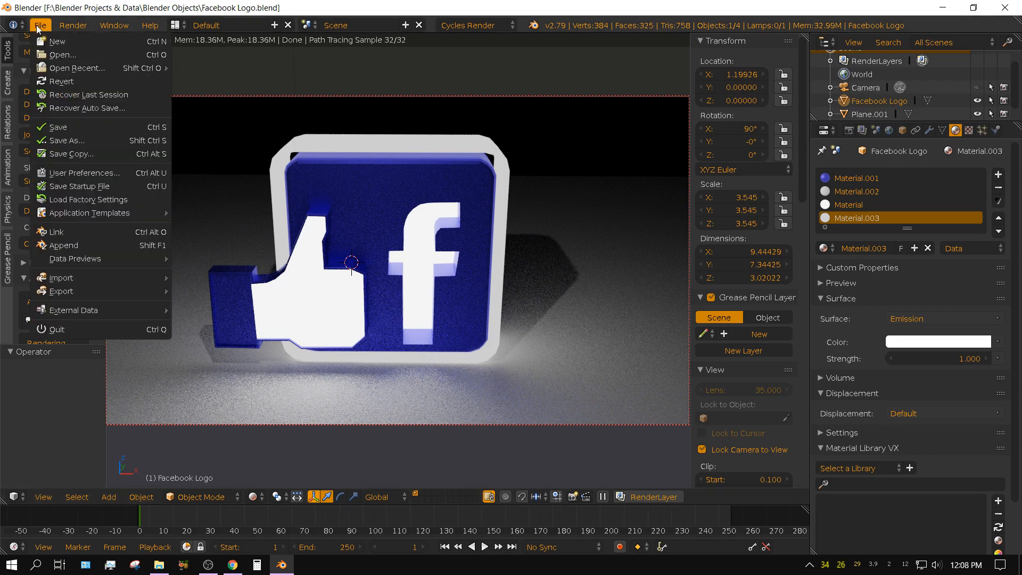
click(49, 37)
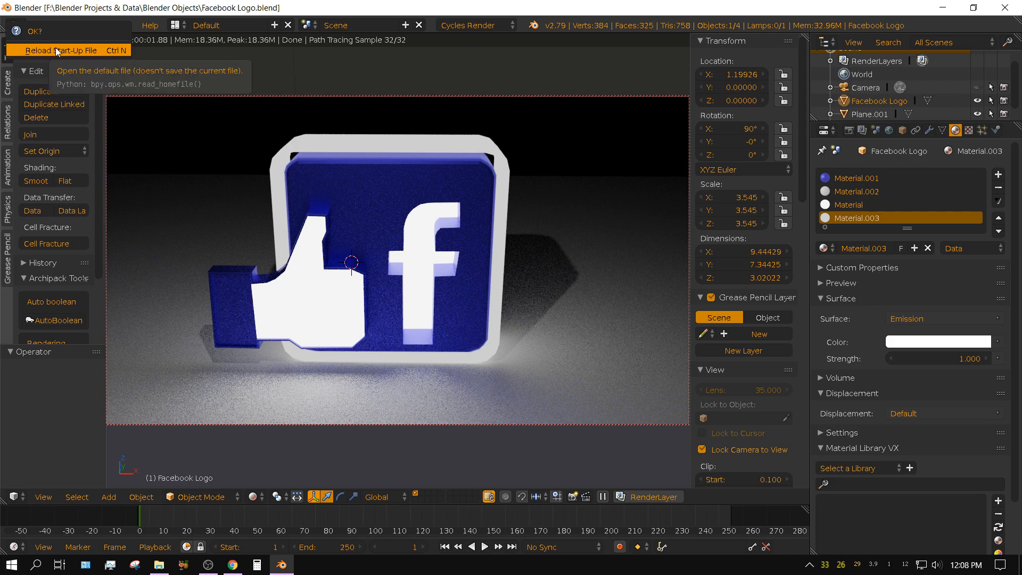
click(56, 49)
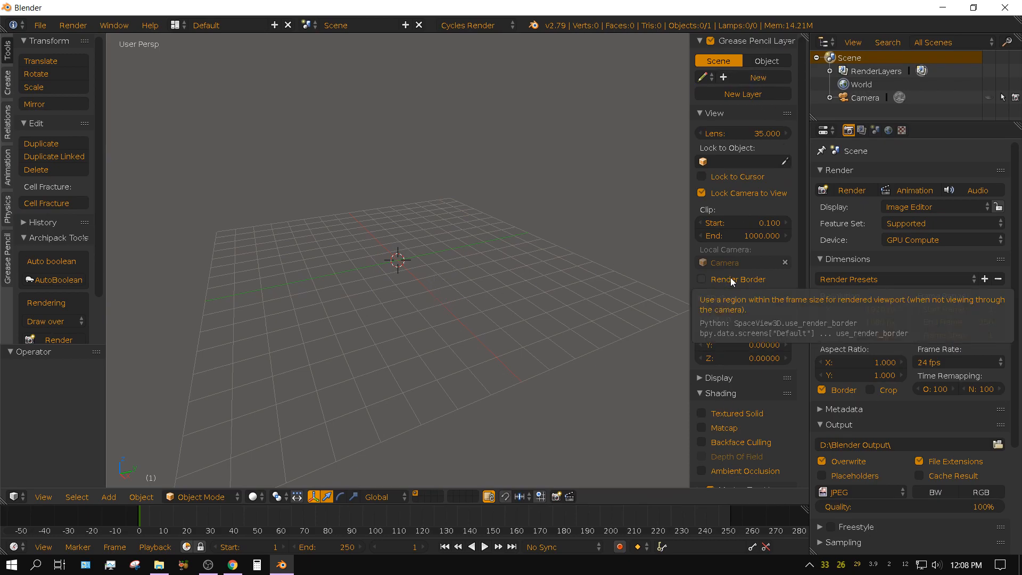
Enable background images for the 3D viewport and add an empty background image slot.
key(n)
key(n)
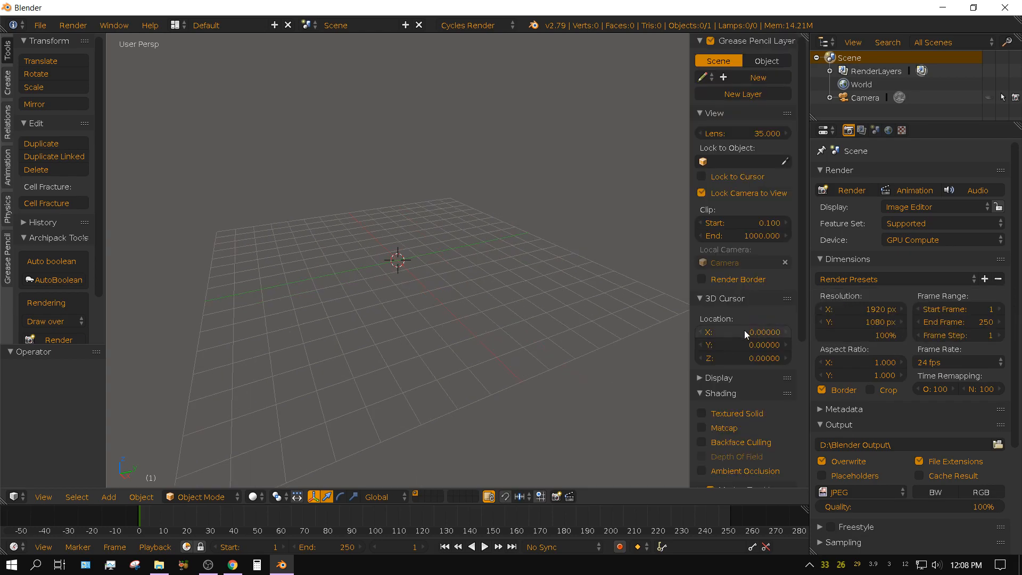
scroll(735, 355, down, 3)
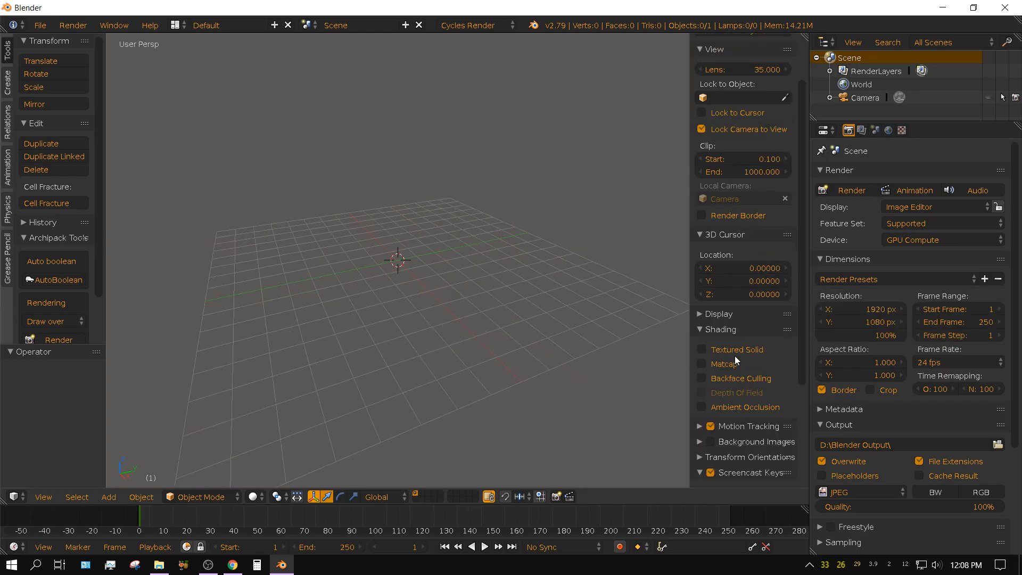
scroll(735, 355, down, 7)
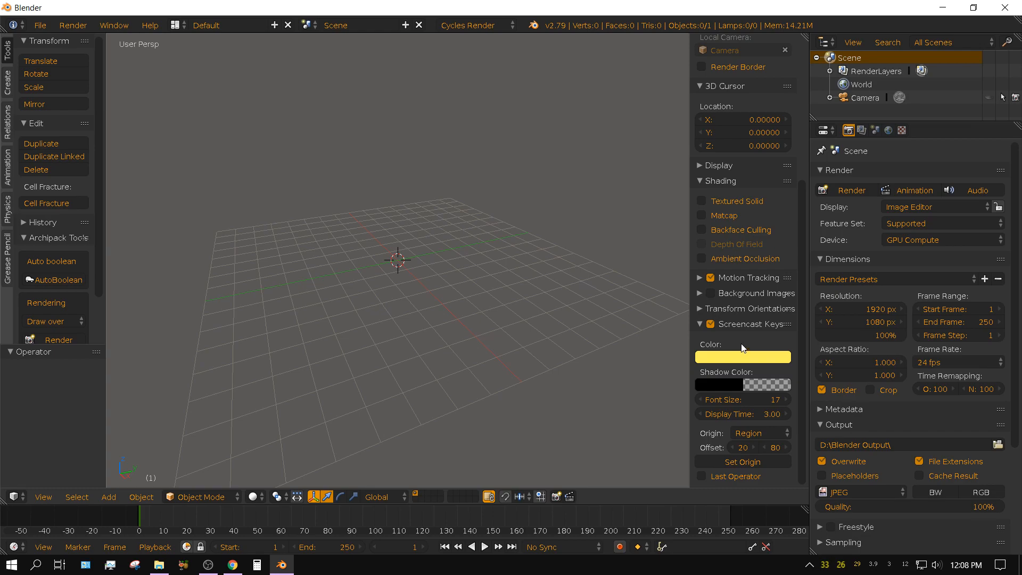
click(711, 295)
click(698, 293)
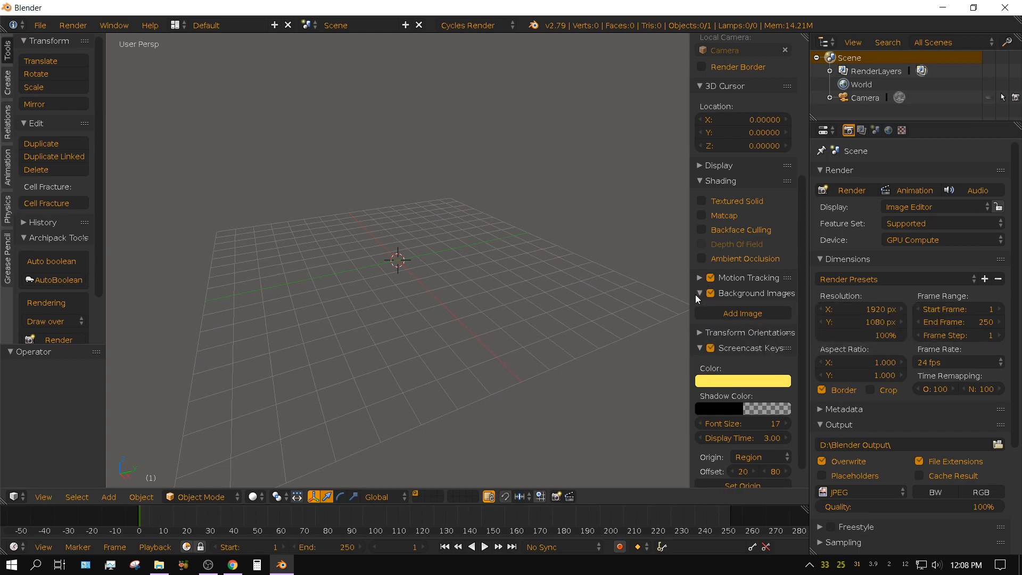
click(741, 316)
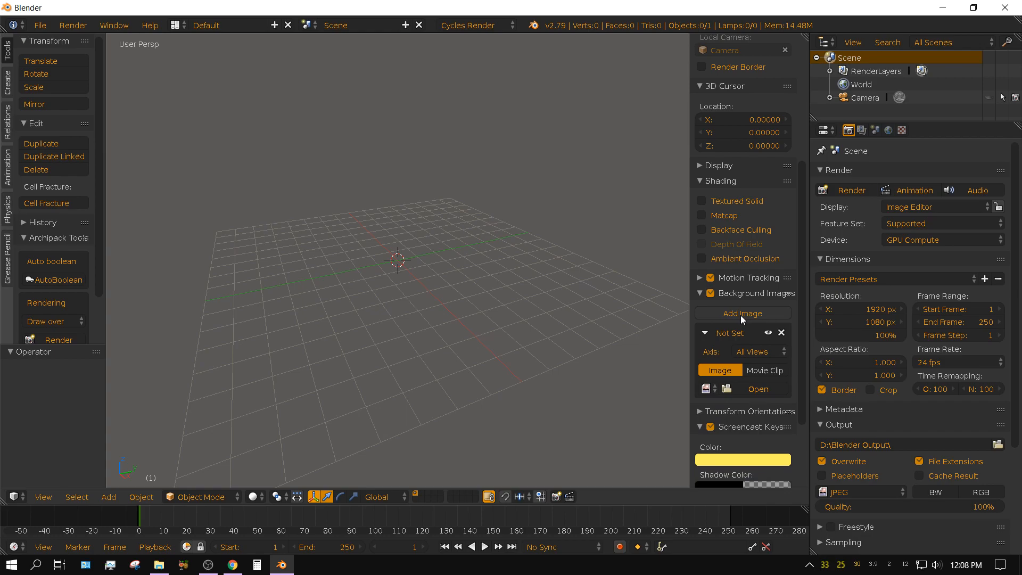
Load FB Logo.jpg from the F: drive into the background image slot.
click(754, 390)
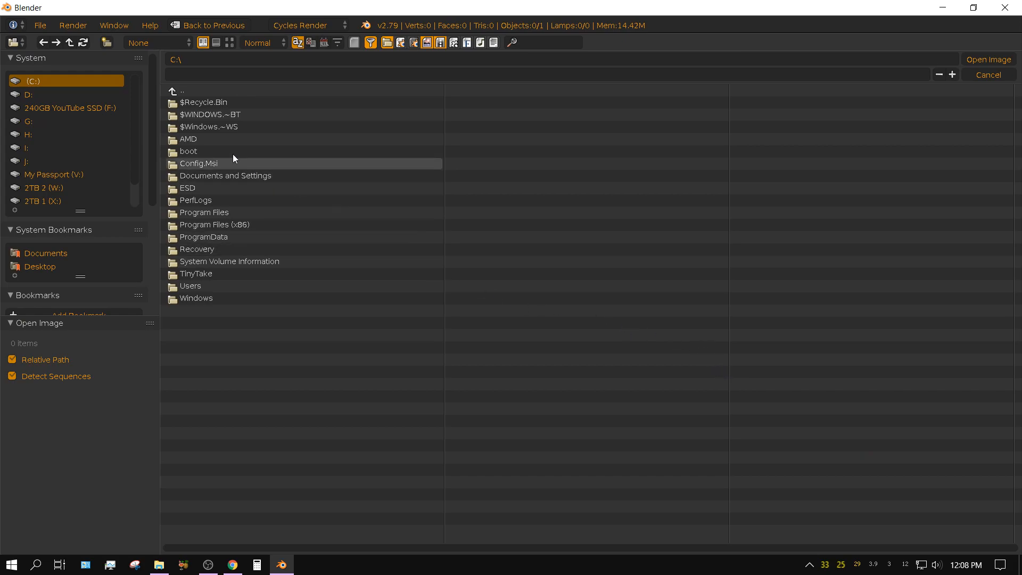
click(87, 109)
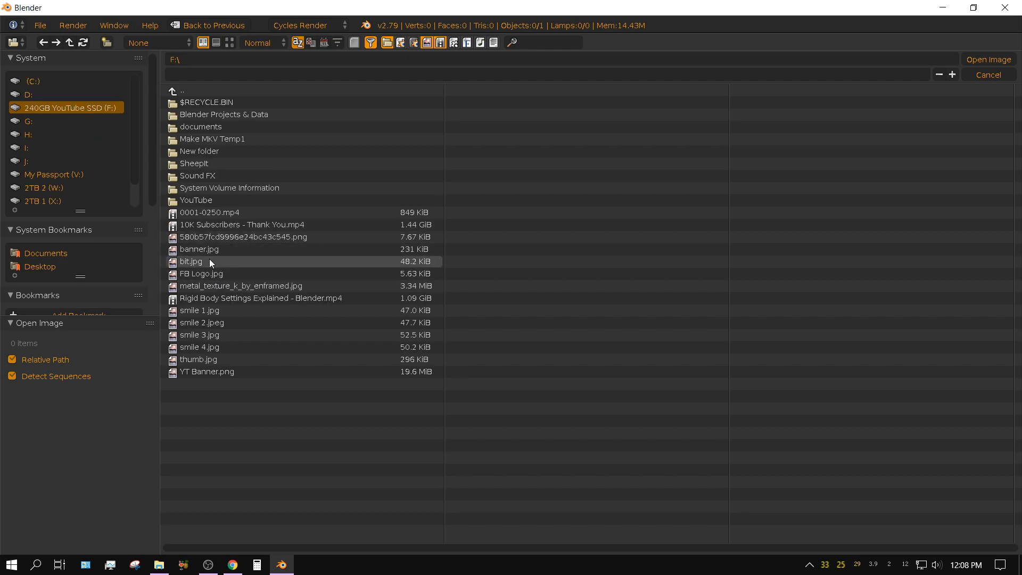
click(201, 273)
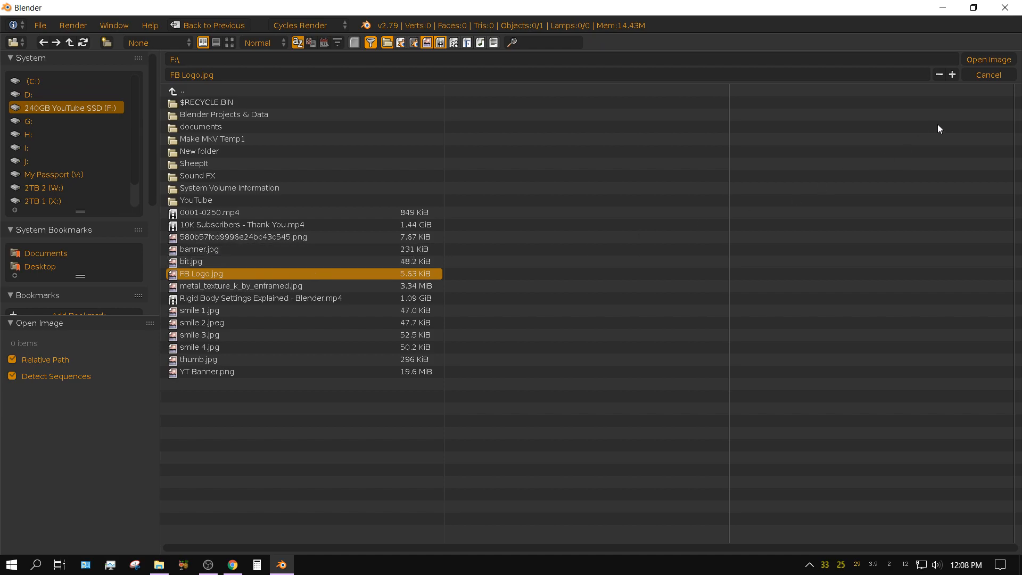
click(979, 61)
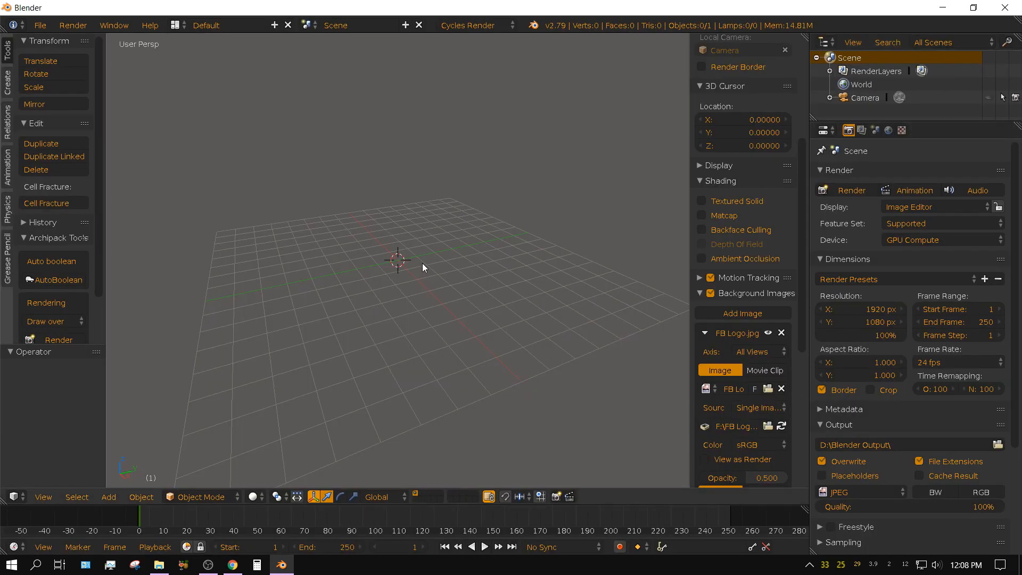
Set the viewport to front orthographic view with the logo reference image filling the view.
key(KP_1)
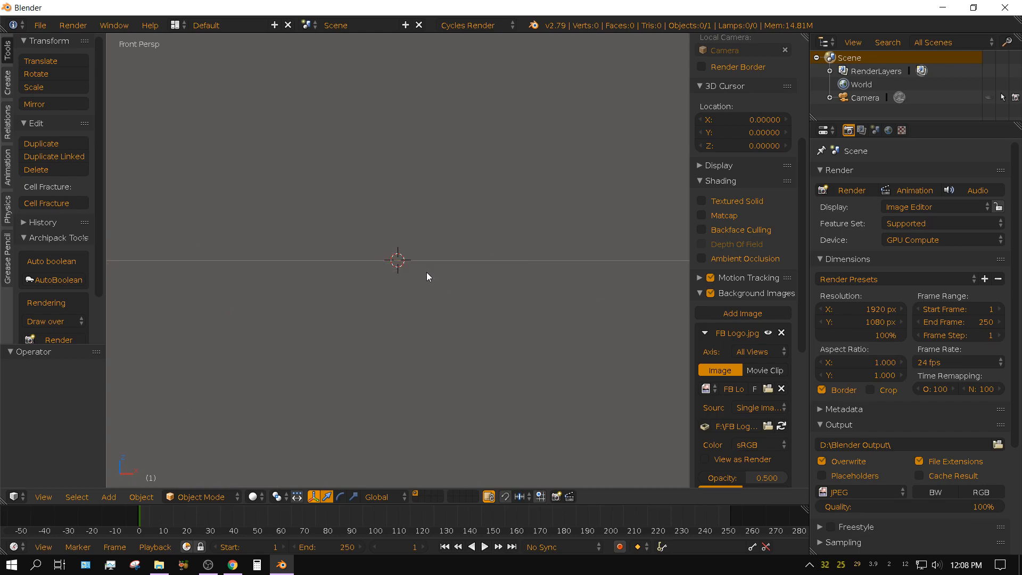
key(KP_5)
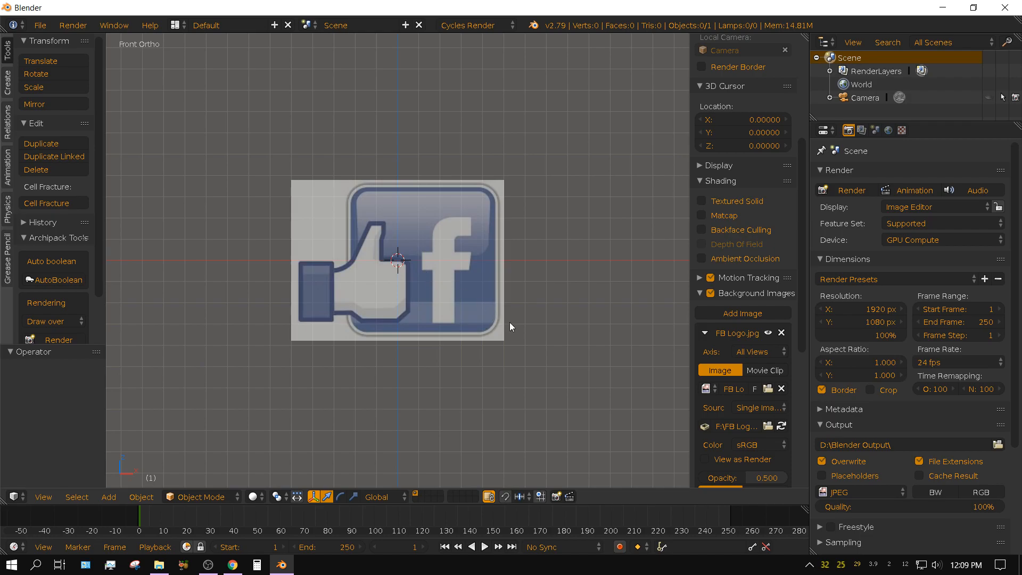
scroll(772, 331, down, 10)
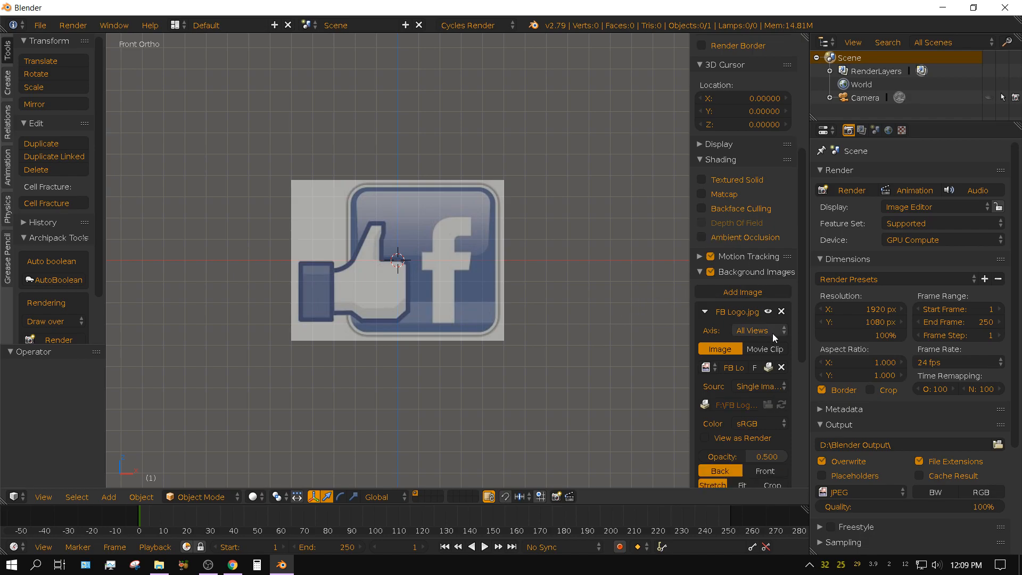
scroll(778, 349, down, 3)
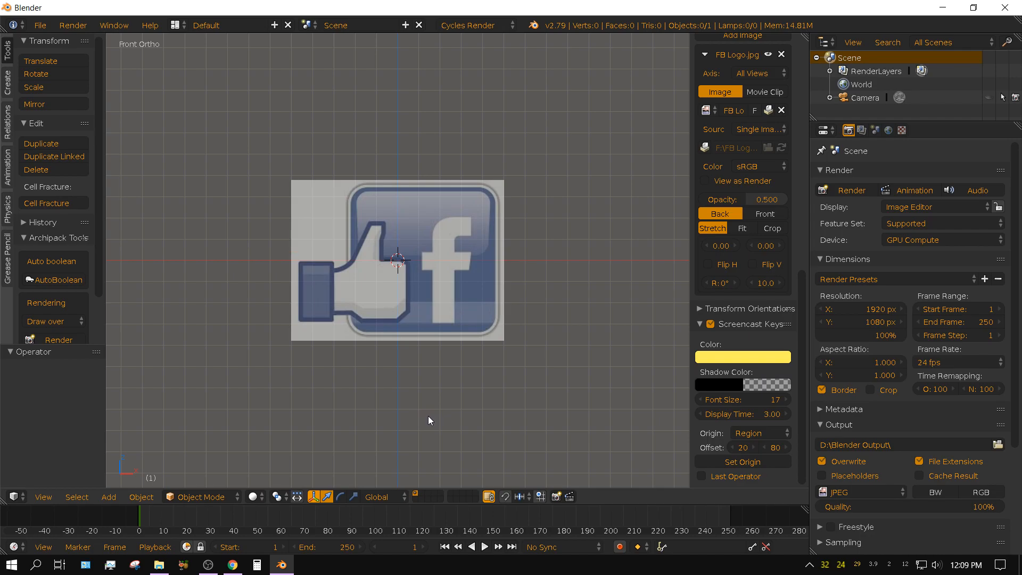
key(KP_1)
scroll(493, 416, up, 3)
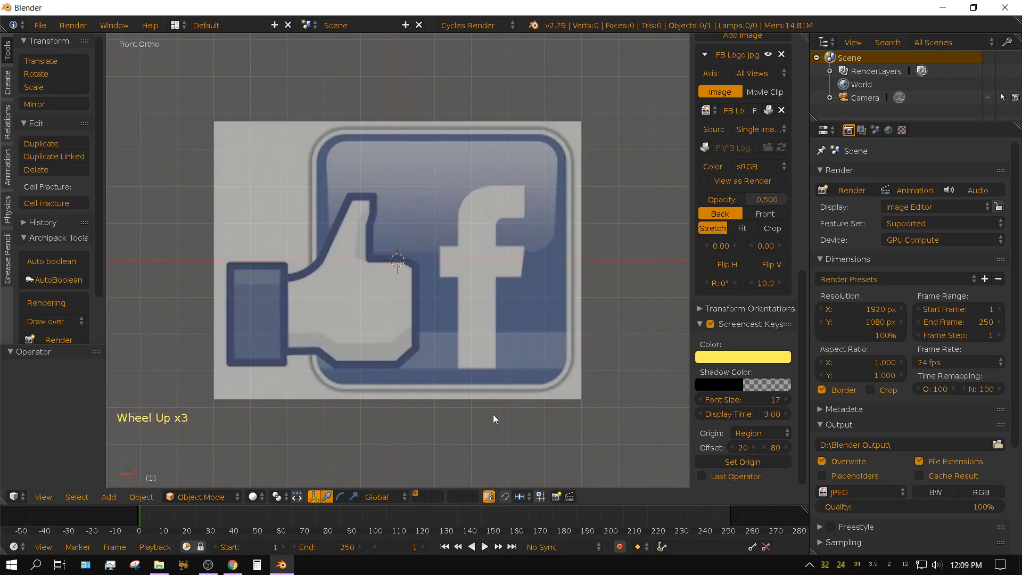
scroll(492, 418, up, 1)
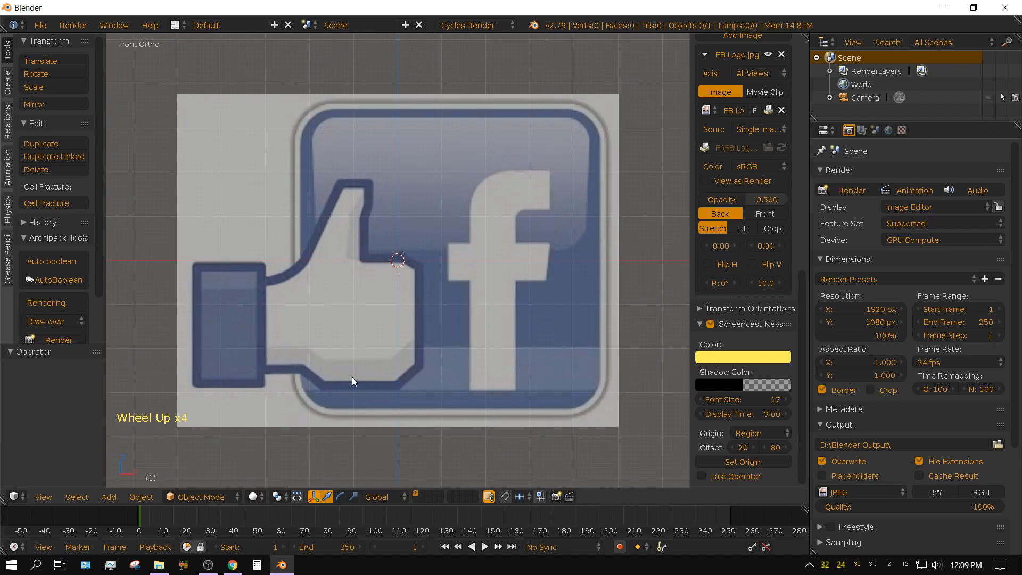
Add a plane mesh at the scene origin.
click(111, 497)
mouse_move(173, 481)
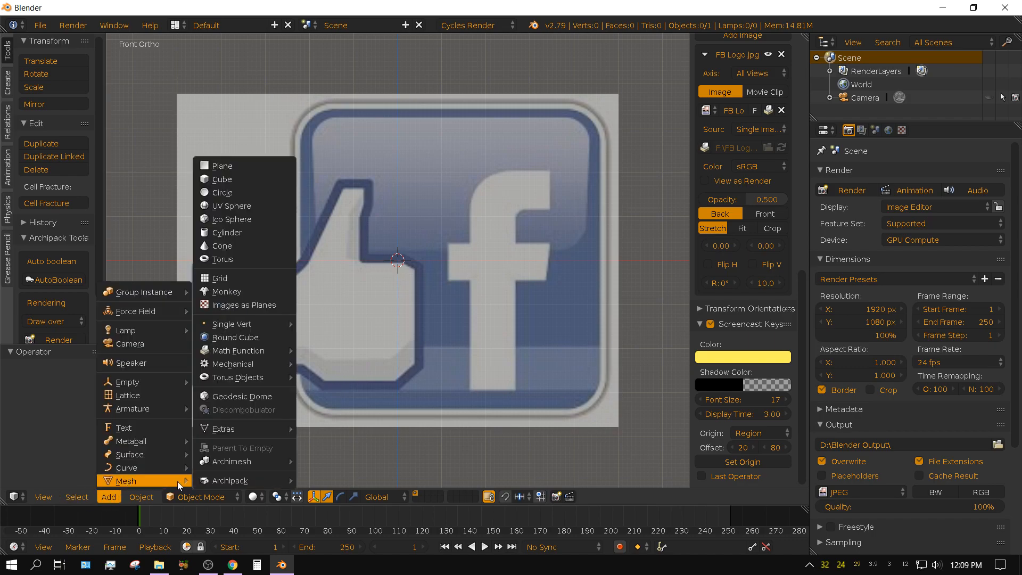
click(218, 167)
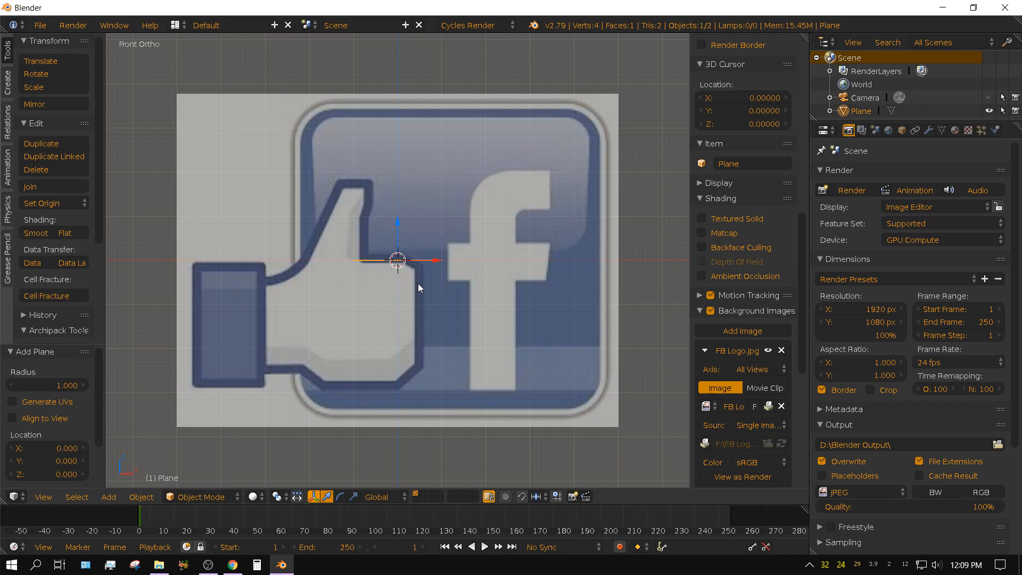
Rotate the plane 90° about the X axis and move it about -3.62 in X and -1.85 in Z onto the cuff's lower-left corner.
text(rx)
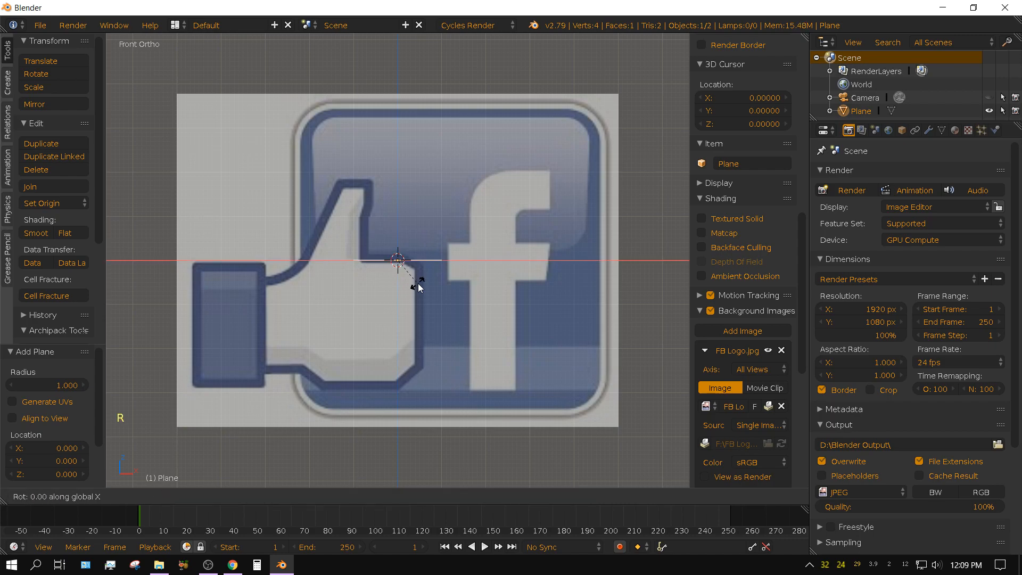
text(90)
key(Return)
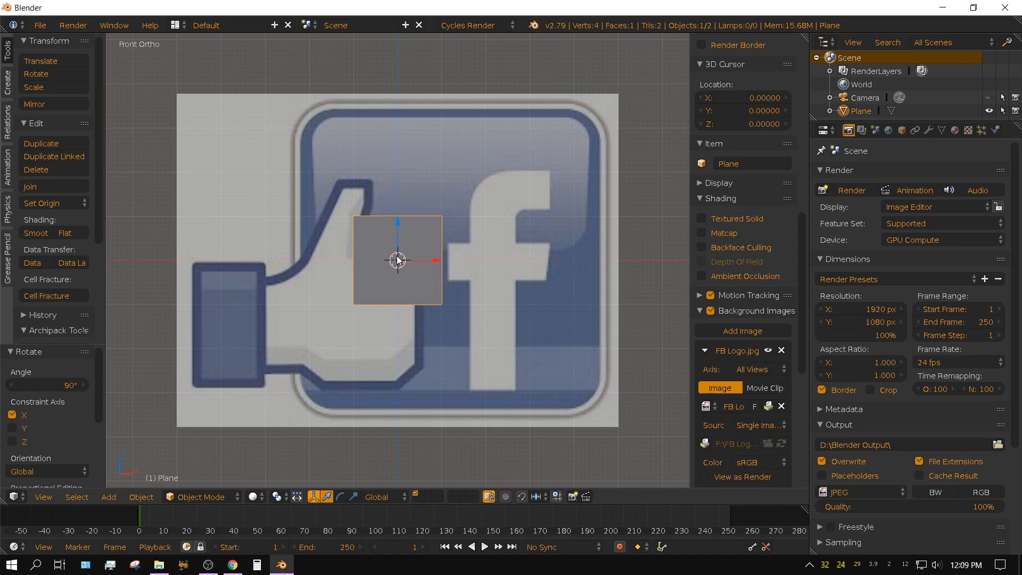
key(g)
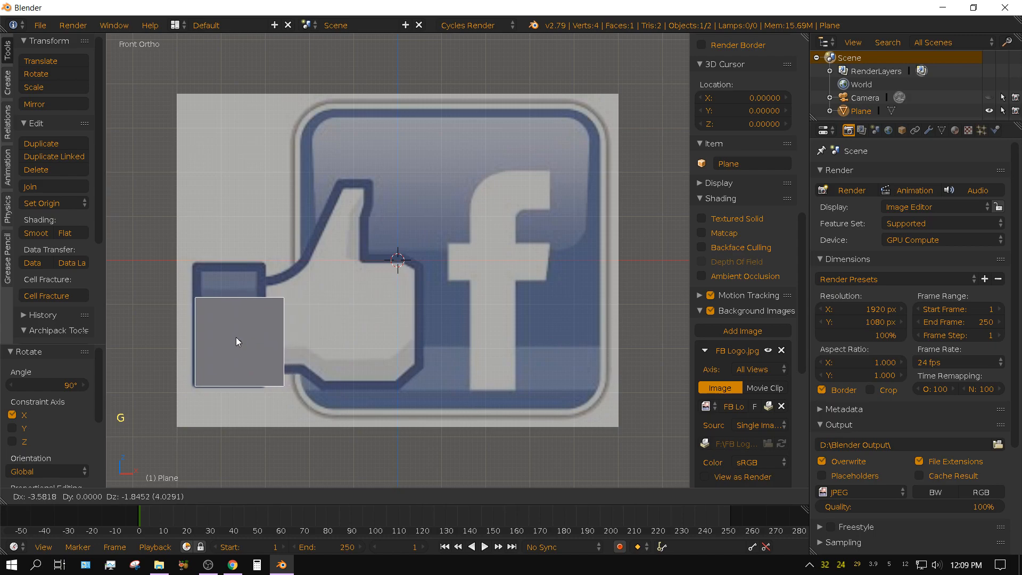
click(235, 337)
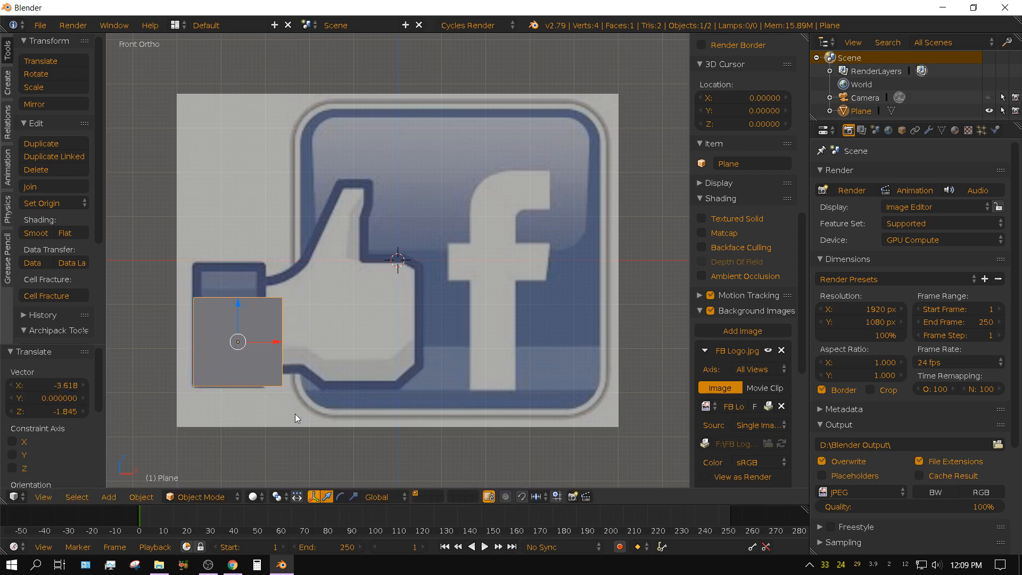
Delete three of the plane's vertices in Edit Mode, keeping only the lower-left one at the cuff's corner.
scroll(284, 425, up, 3)
shift+middle_drag(283, 425, 528, 337)
scroll(526, 341, up, 1)
scroll(502, 365, up, 1)
scroll(502, 366, down, 1)
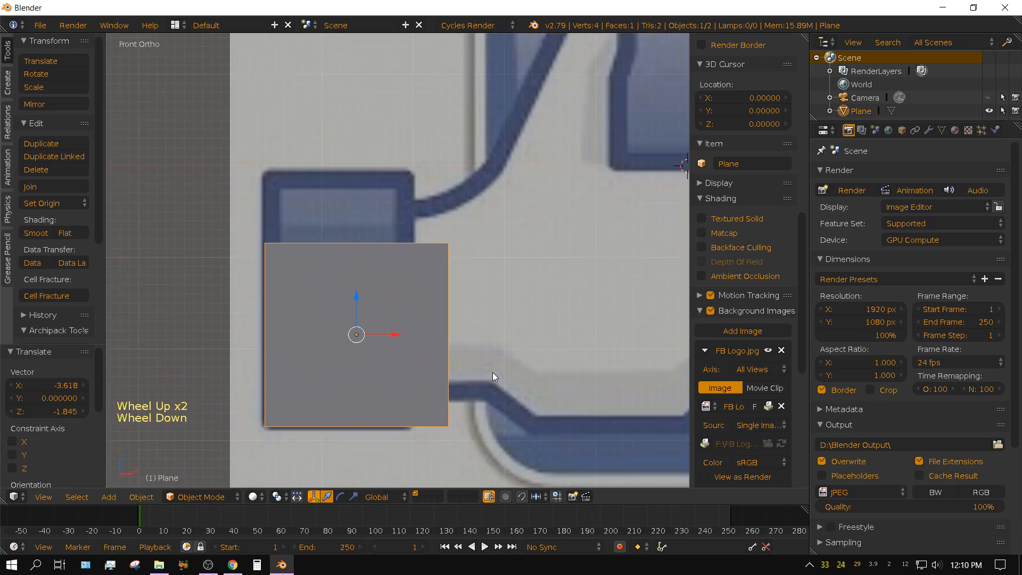
key(Tab)
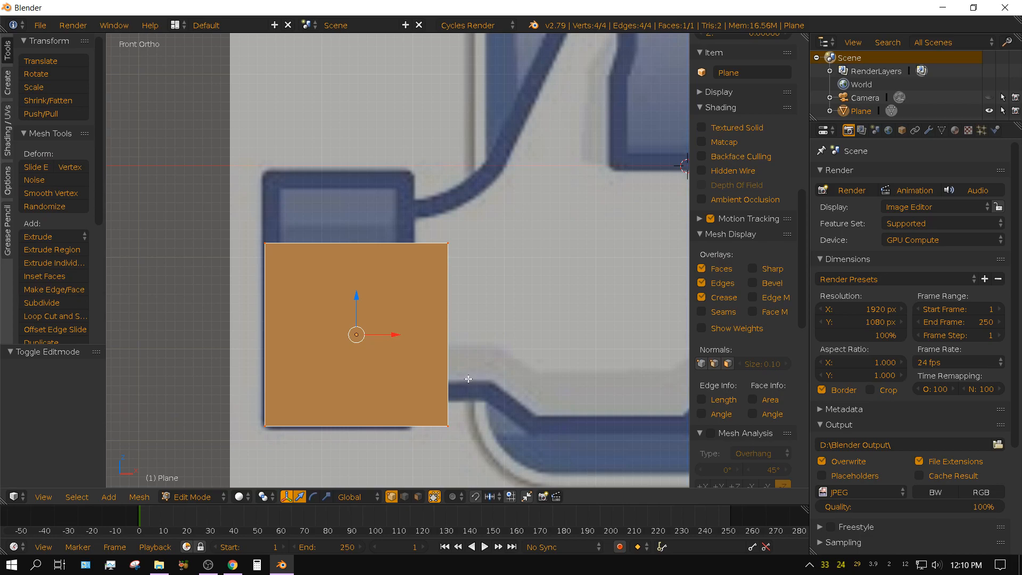
right_click(448, 426)
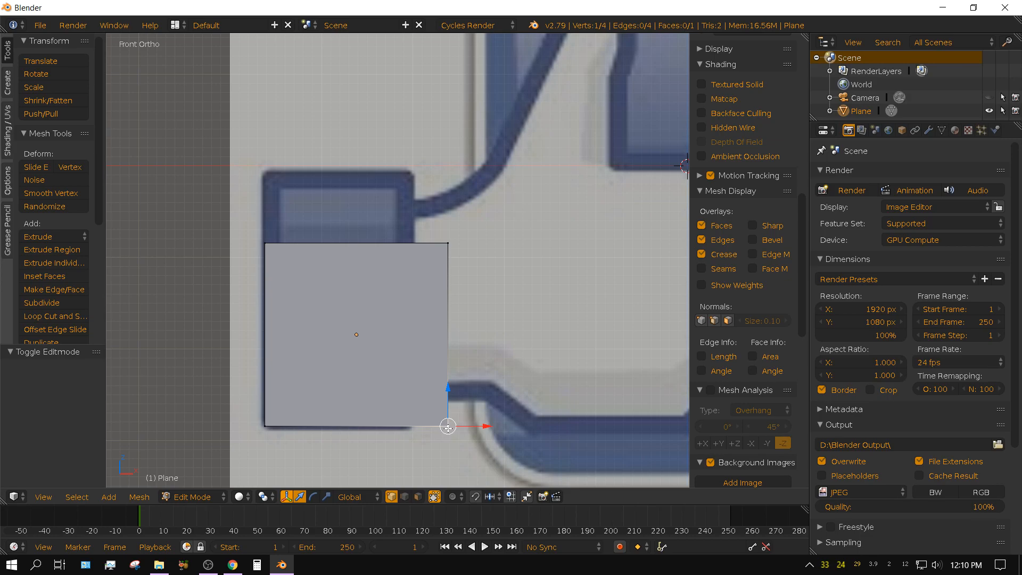
key(shift)
shift+right_click(447, 244)
shift+right_click(264, 245)
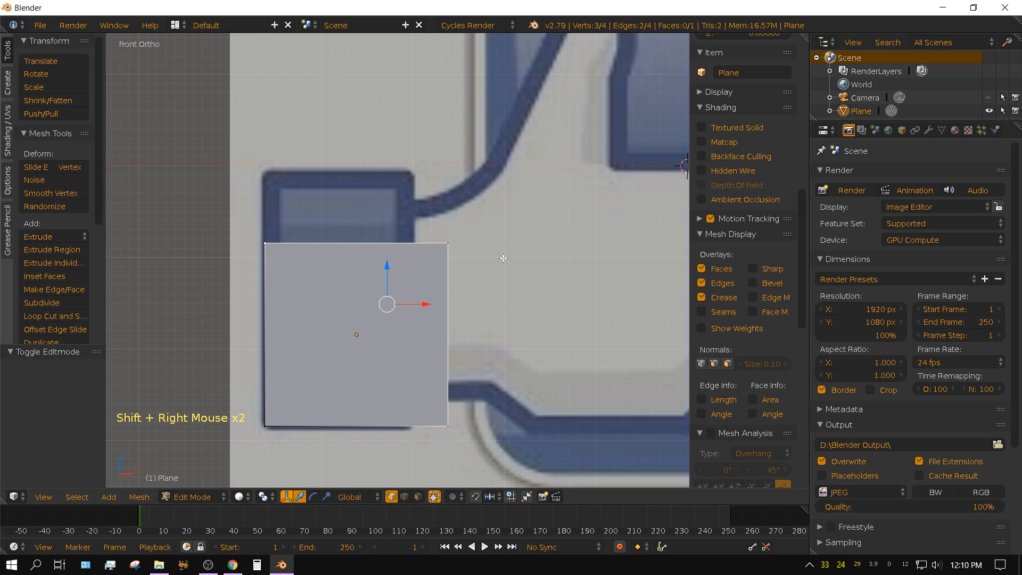
key(Delete)
key(Escape)
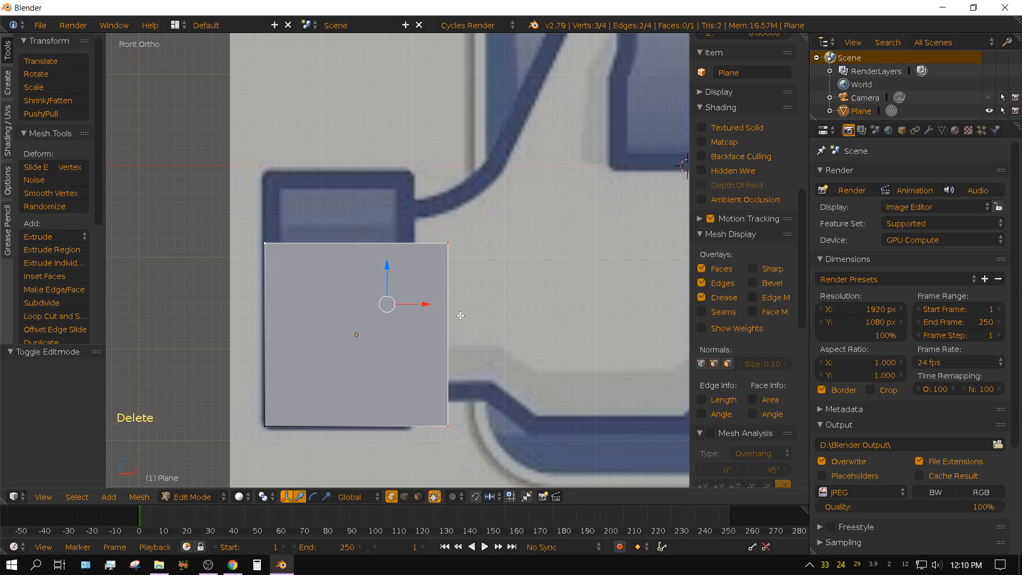
key(Delete)
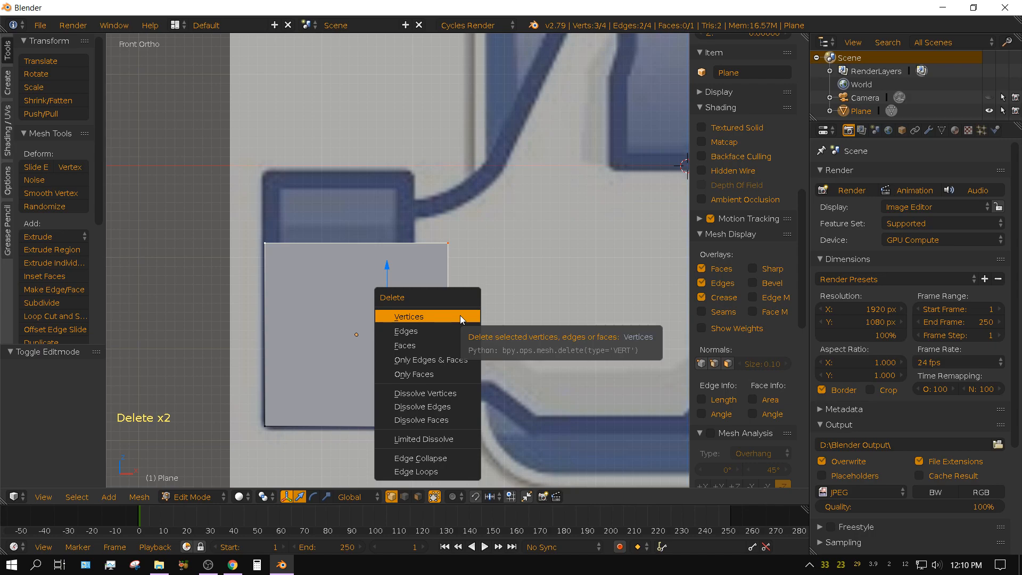
click(425, 320)
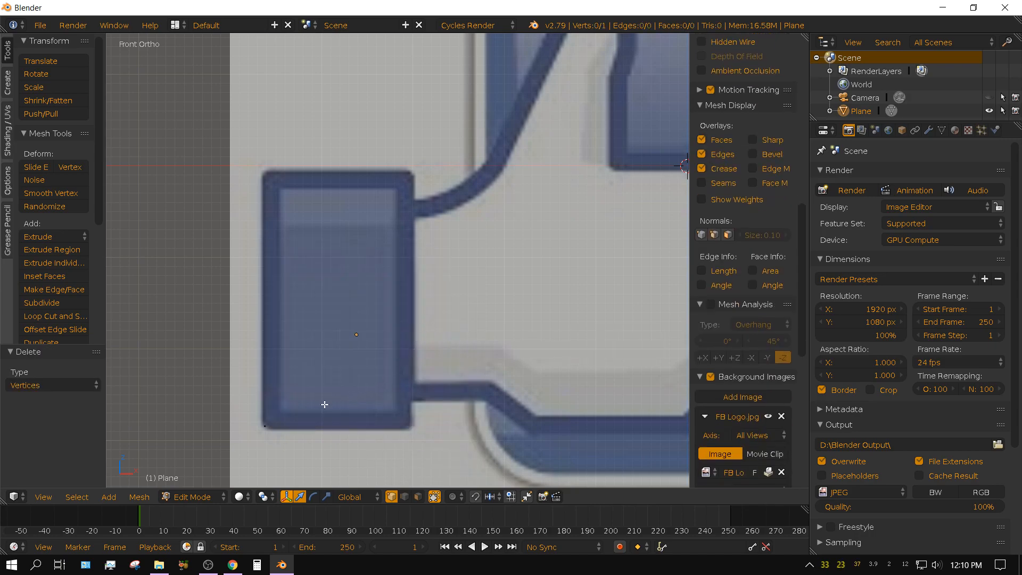
Move the remaining vertex about -0.03 in X and Z onto the outer lower-left corner of the thumb's cuff.
right_click(265, 426)
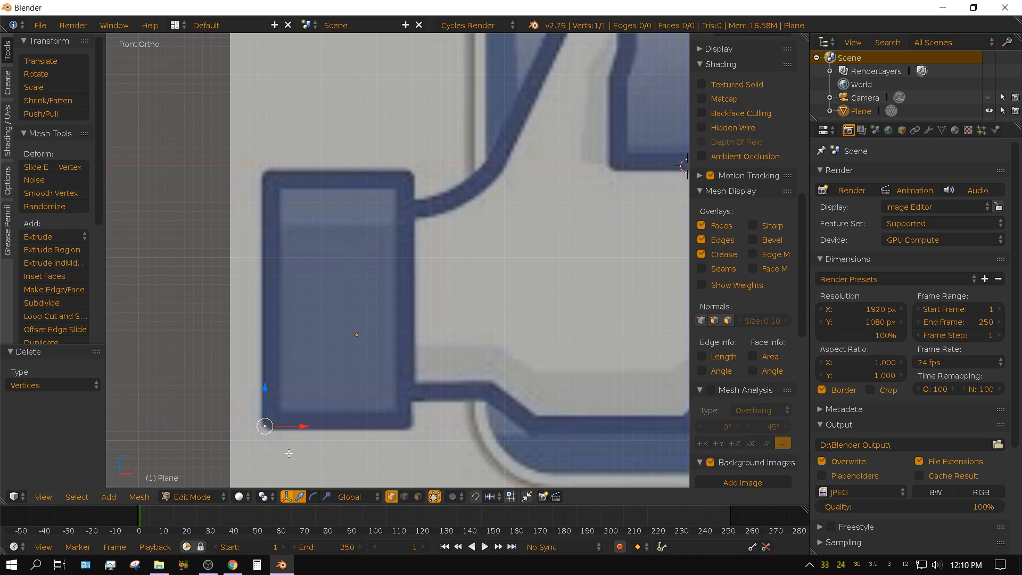
scroll(298, 453, up, 1)
scroll(299, 453, up, 1)
shift+middle_drag(300, 453, 310, 366)
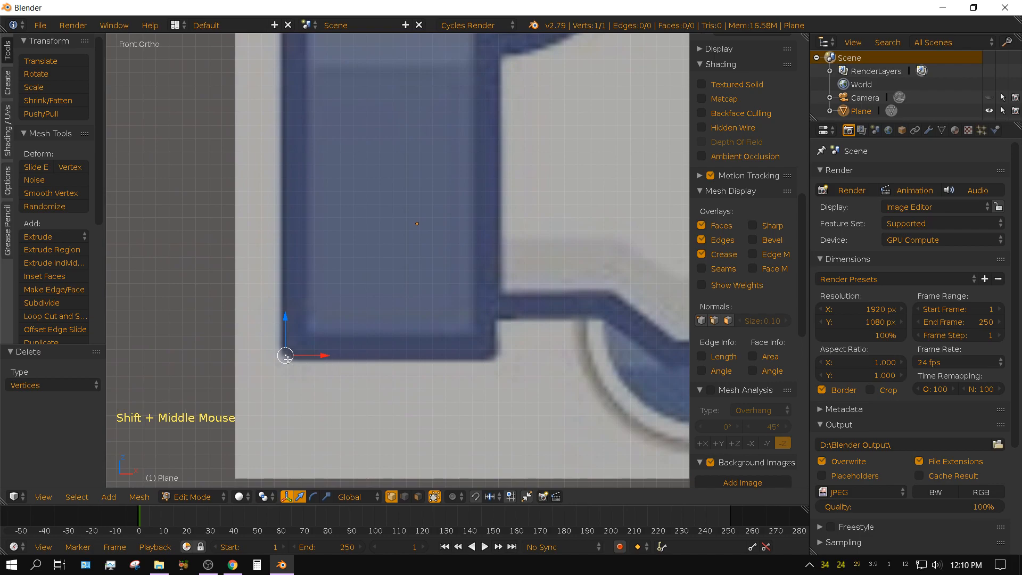
key(g)
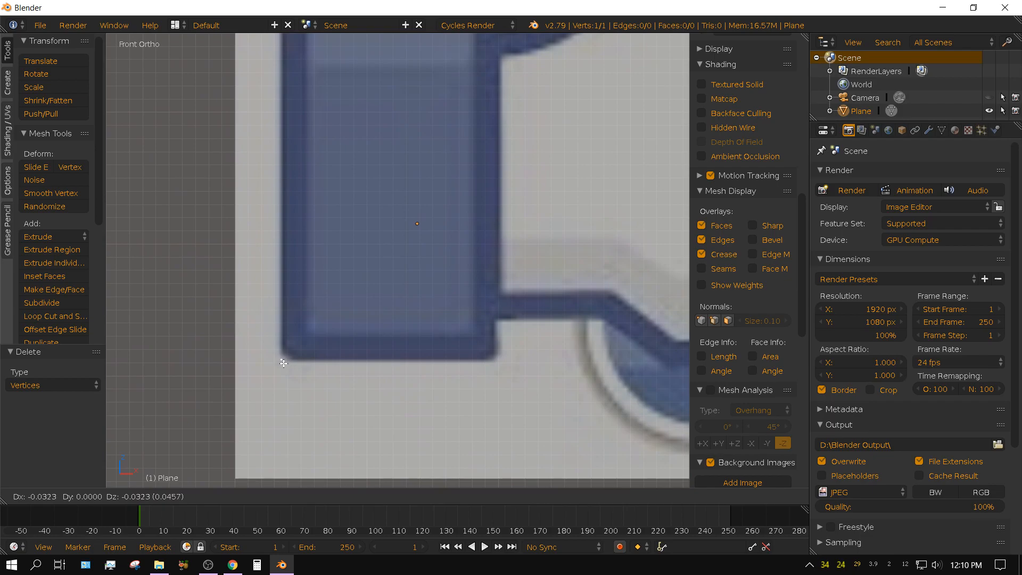
click(283, 363)
shift+middle_drag(289, 230, 293, 415)
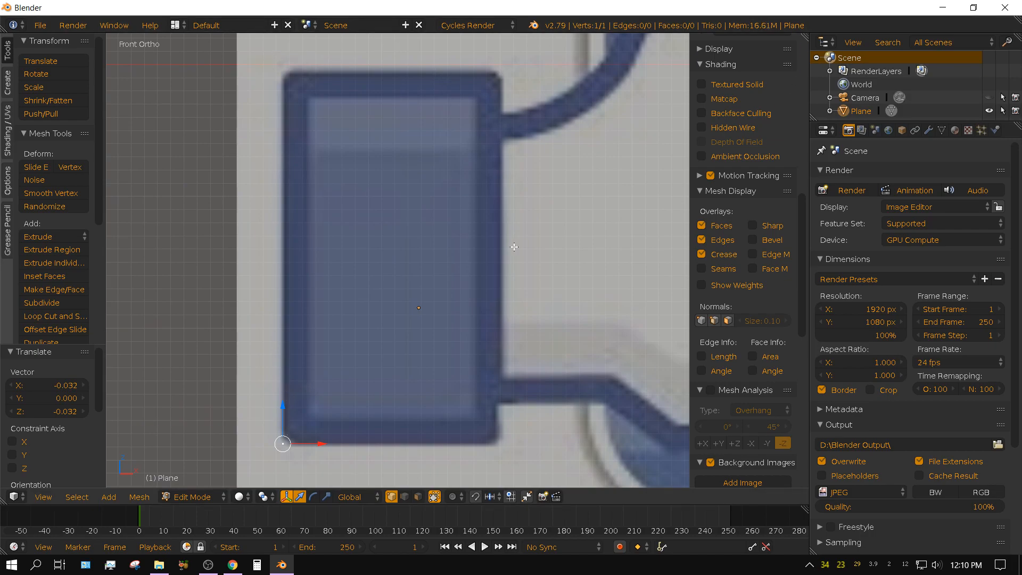
Extrude the vertex along the cuff's outline: about 2.81 up its outer side, 1.63 across its top and 0.33 down to the thumb's upper outline.
scroll(511, 255, down, 9)
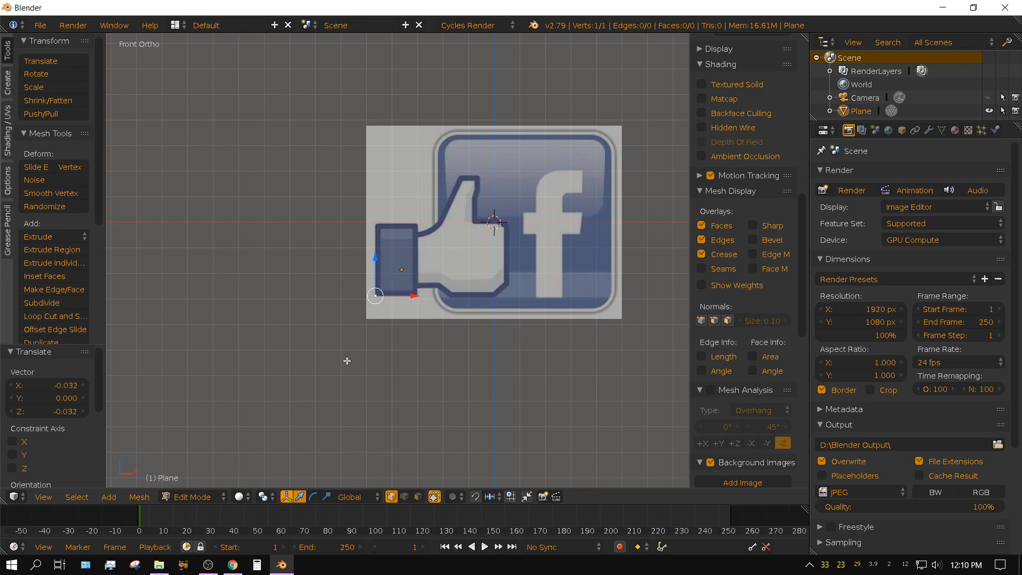
scroll(439, 418, up, 5)
shift+middle_drag(435, 414, 382, 72)
scroll(329, 39, down, 1)
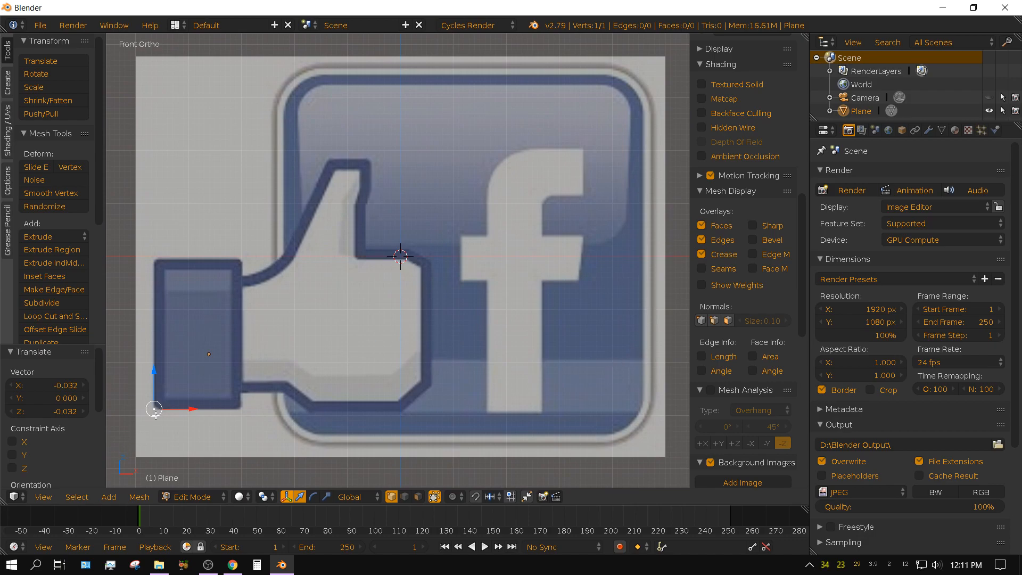
key(e)
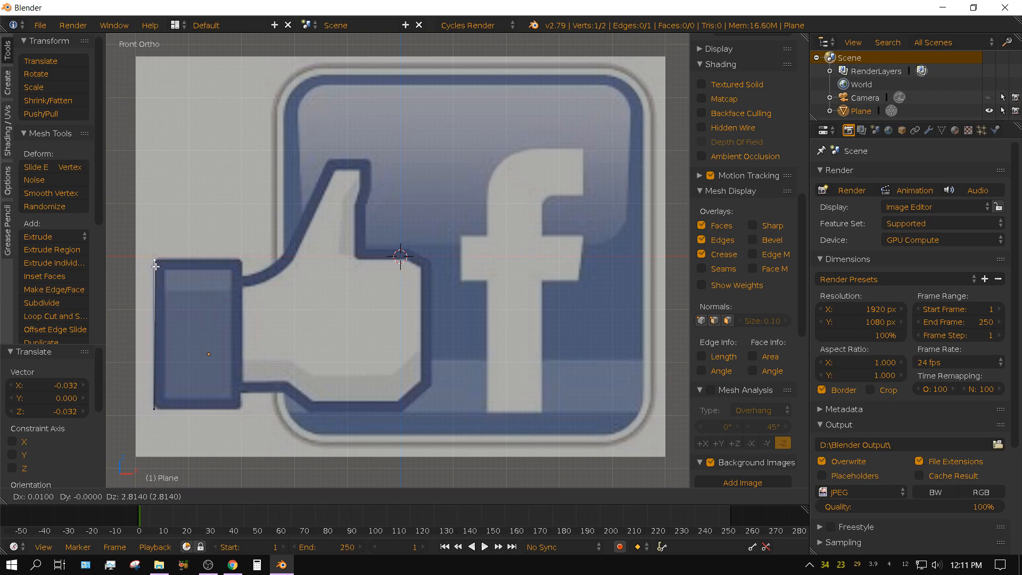
click(155, 266)
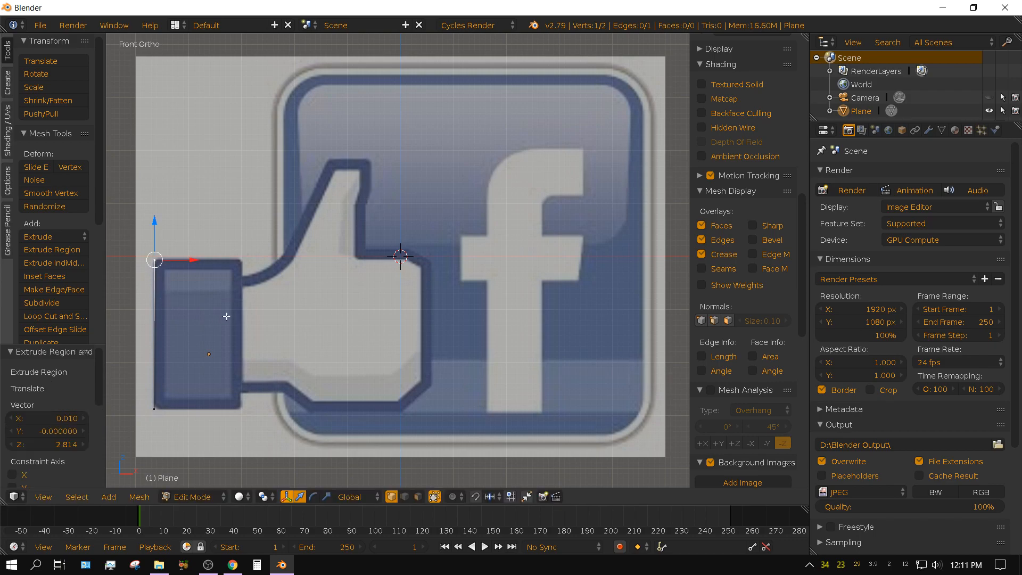
key(e)
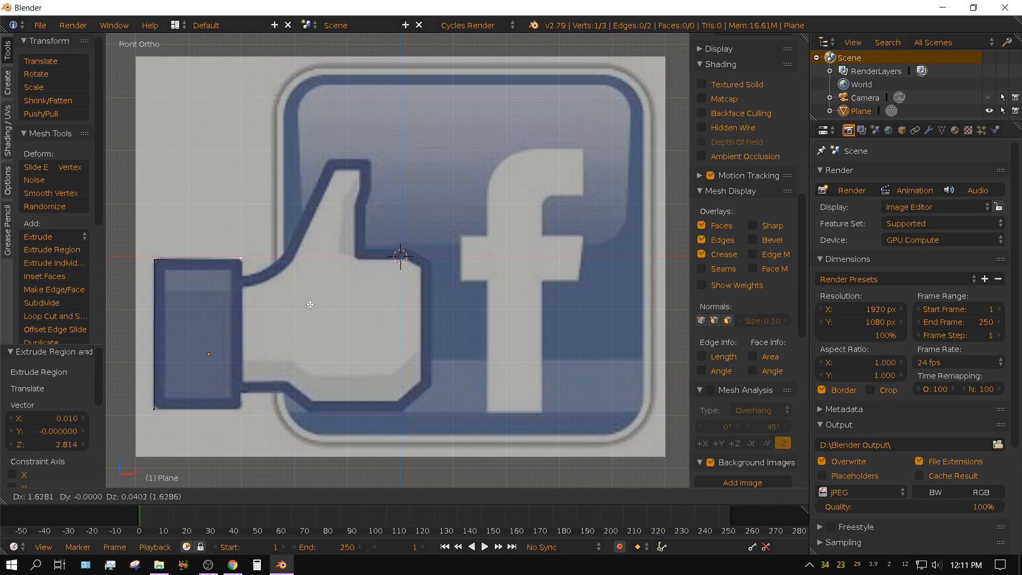
click(310, 304)
key(e)
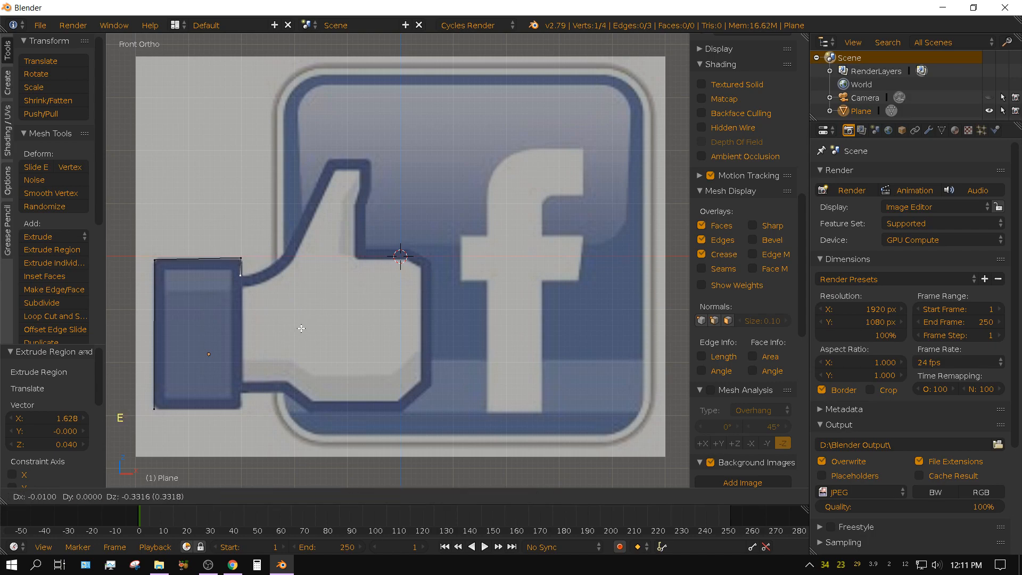
click(302, 328)
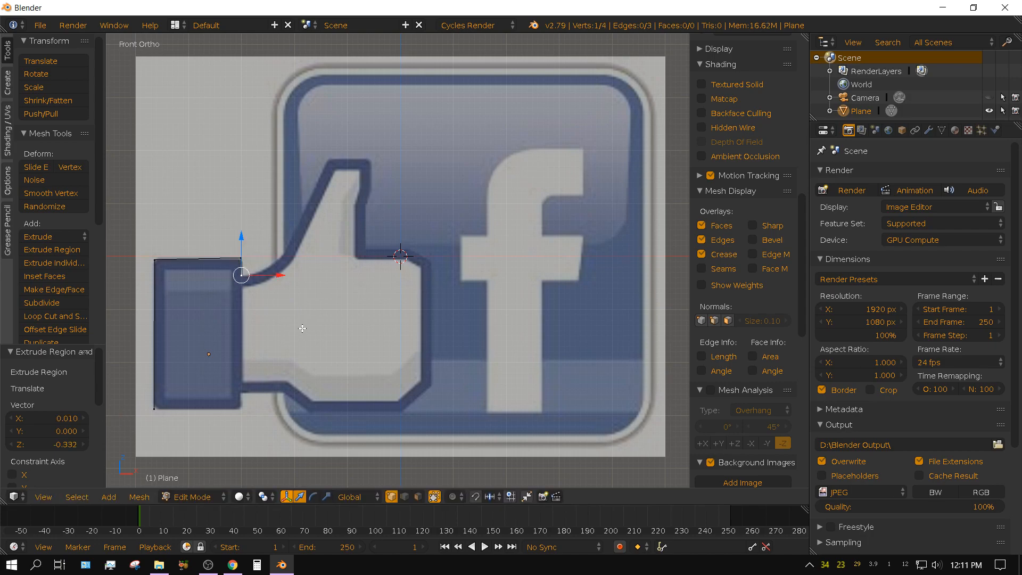
Extrude two more vertices along the curved upper outline of the thumb's base, ending at the square badge's left border.
key(e)
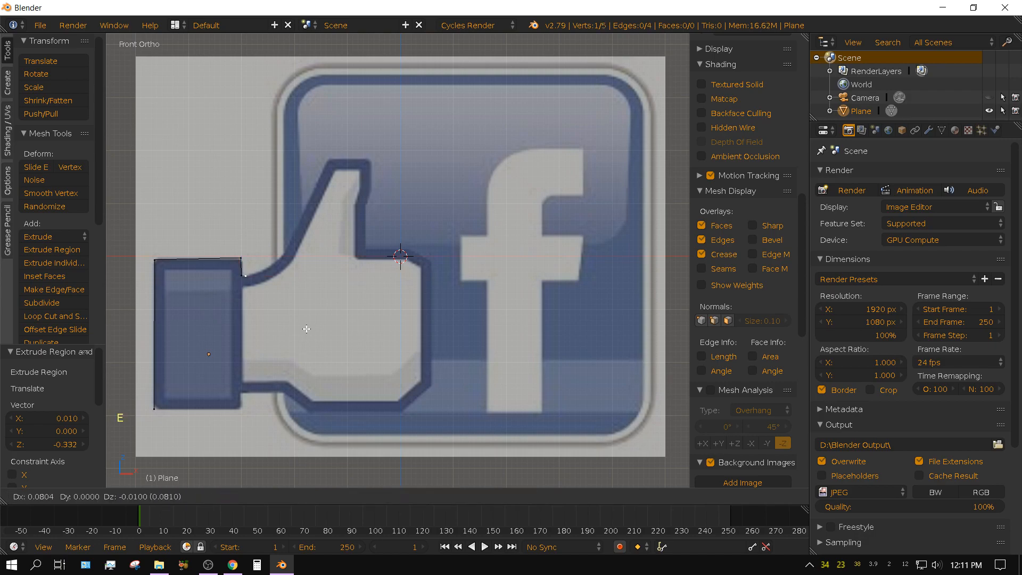
click(319, 325)
key(e)
click(339, 313)
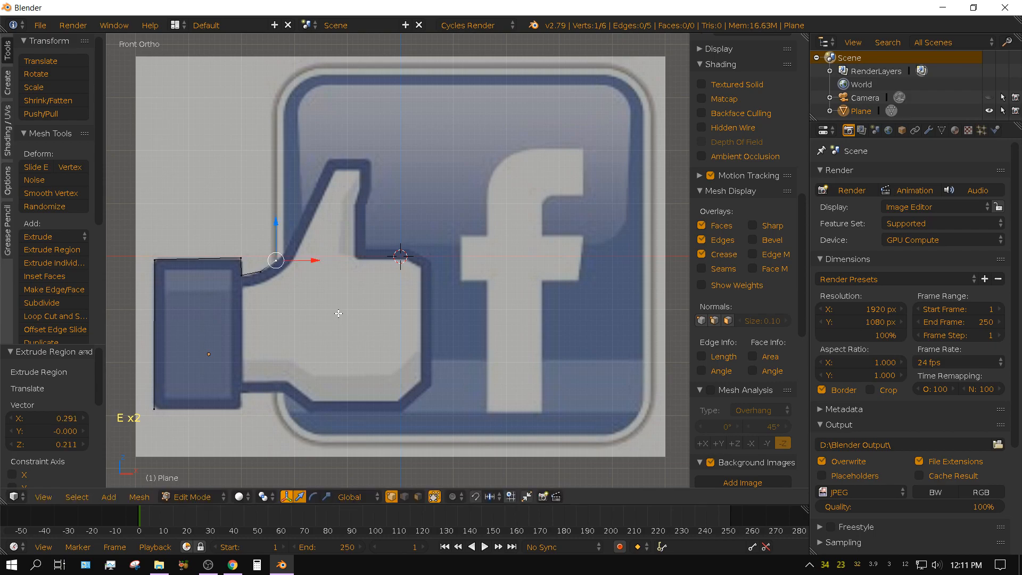
Extrude vertices up the square badge's left border and around its rounded upper-left corner.
key(e)
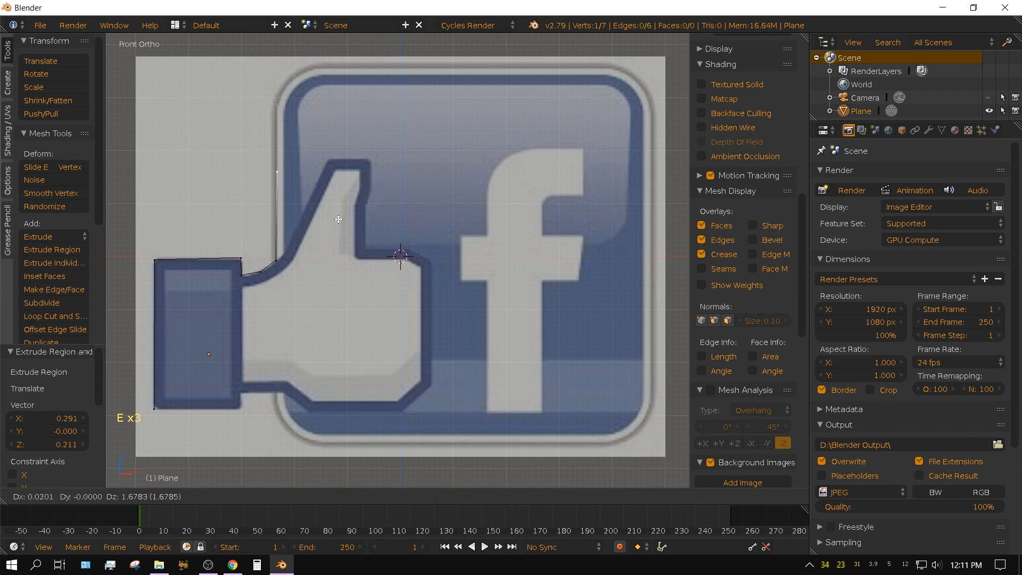
click(336, 161)
key(e)
click(341, 144)
key(e)
click(353, 124)
key(e)
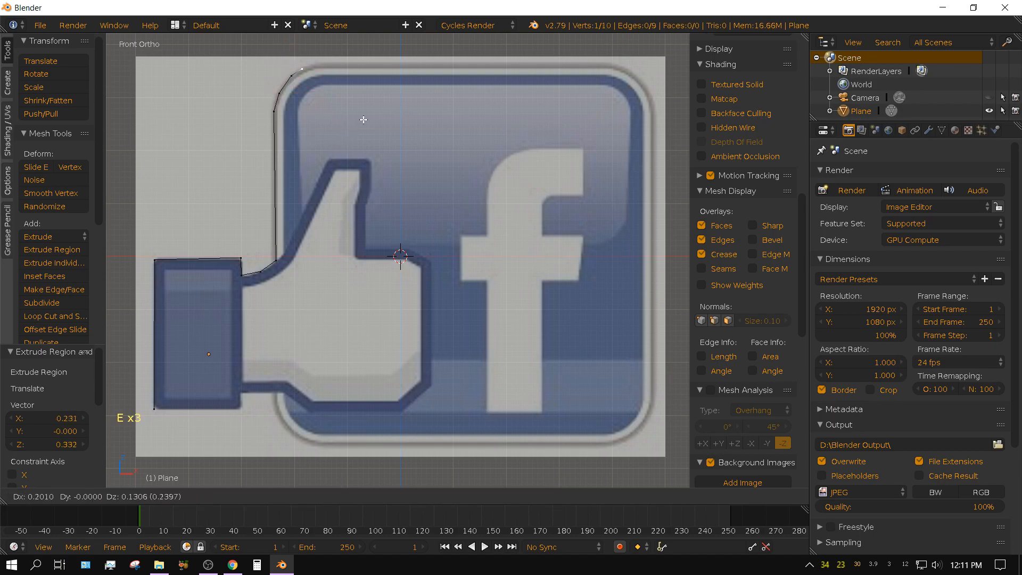
click(370, 117)
Extrude the outline about 5.74 along the badge's top border and continue it around the rounded upper-right corner with four vertices.
key(e)
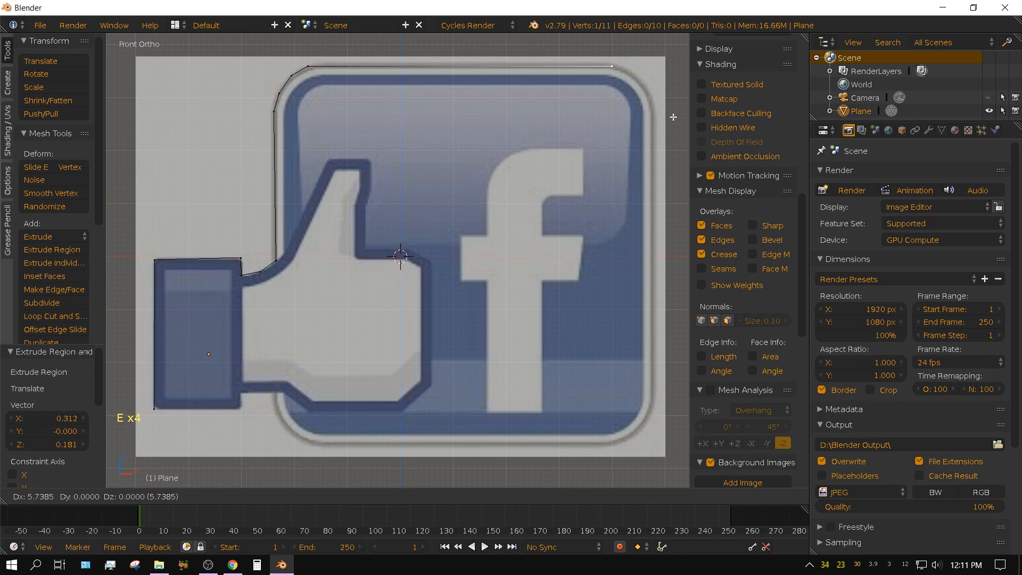
click(673, 118)
key(e)
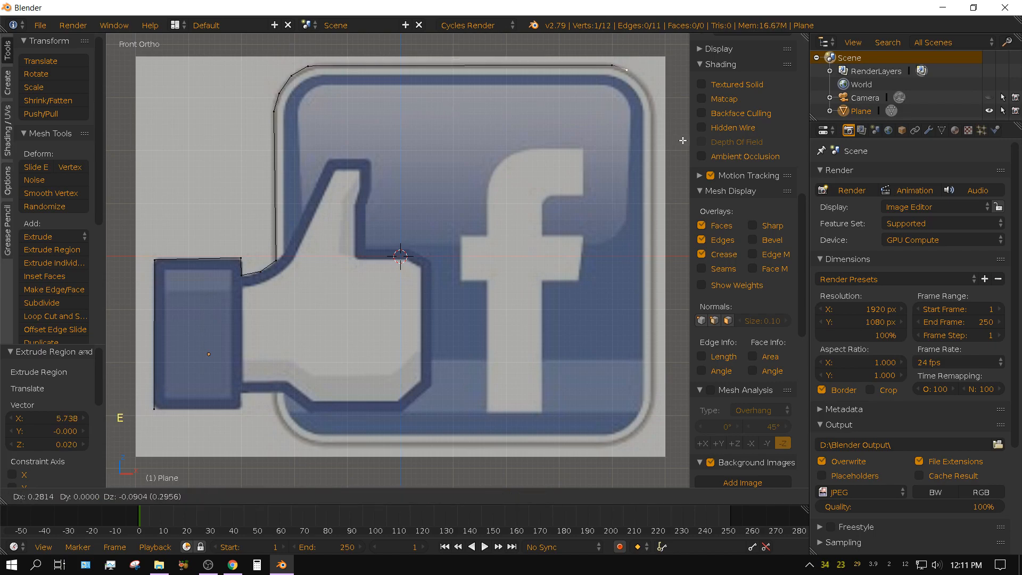
click(686, 142)
key(e)
click(116, 151)
key(e)
click(124, 165)
key(e)
click(129, 185)
Extrude the outline down the badge's right border and around its rounded lower-right corner with four vertices.
key(e)
click(129, 462)
key(e)
click(127, 478)
key(e)
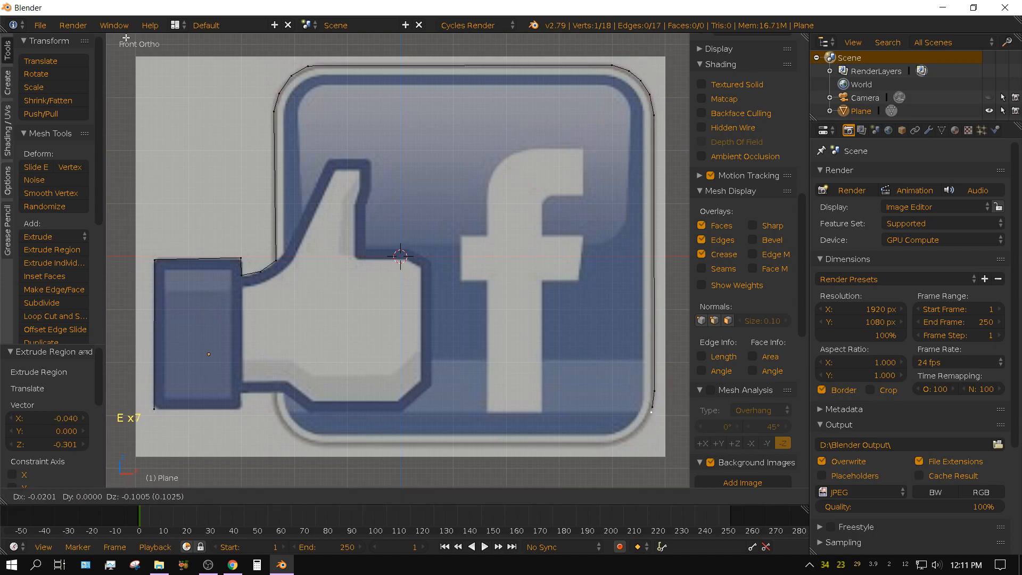
click(119, 49)
key(e)
click(679, 65)
key(e)
click(661, 71)
Extrude the outline about 5.55 along the badge's bottom border and around the rounded lower-left corner up to the hand's lower edge.
key(e)
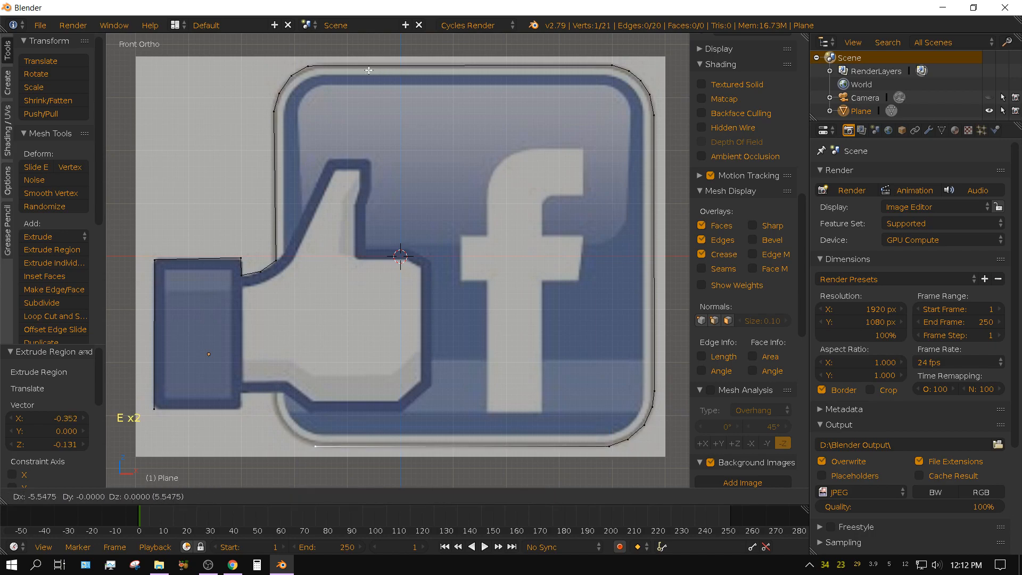
click(369, 70)
key(e)
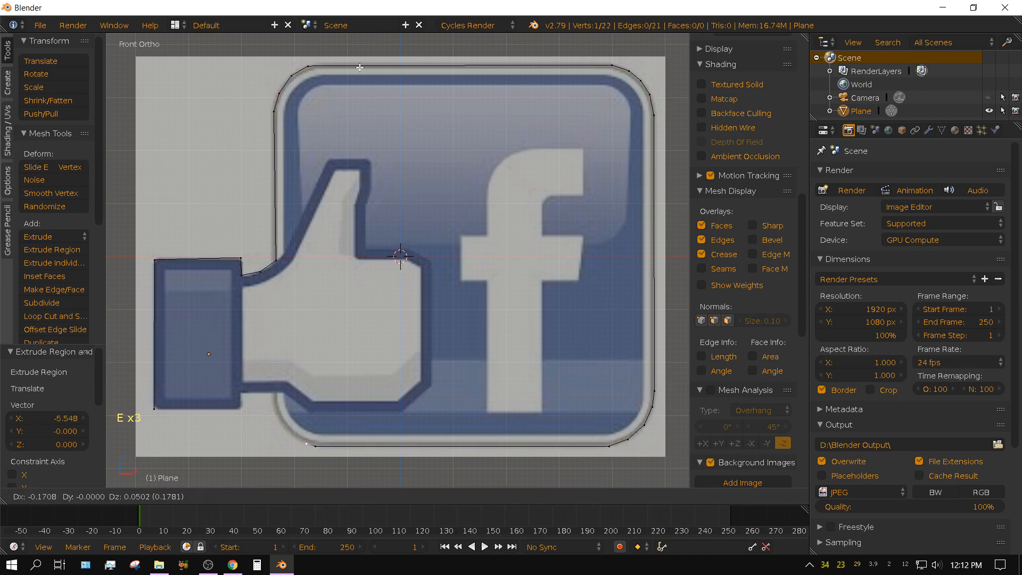
click(347, 60)
key(e)
click(334, 48)
key(e)
click(327, 478)
key(e)
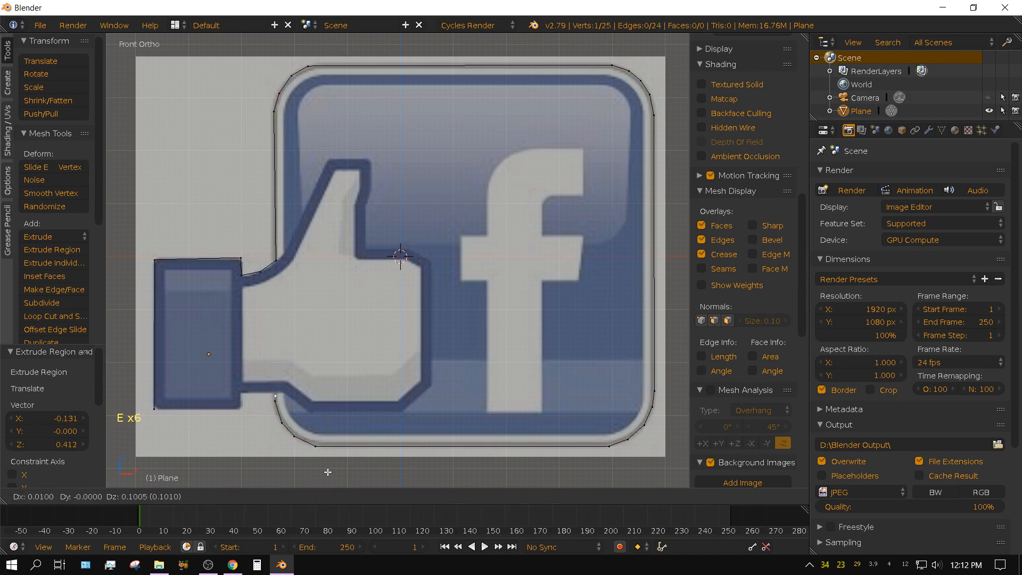
click(328, 468)
Extrude about 0.66 along the hand's lower edge and 0.27 down to the cuff's lower-right corner, and close the cuff's bottom with an edge.
key(e)
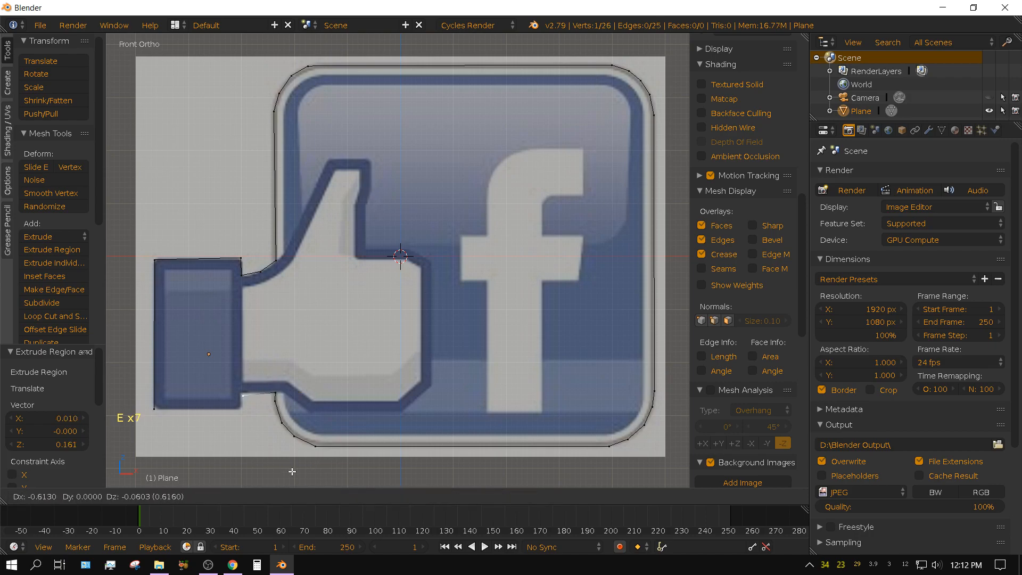
click(289, 469)
key(e)
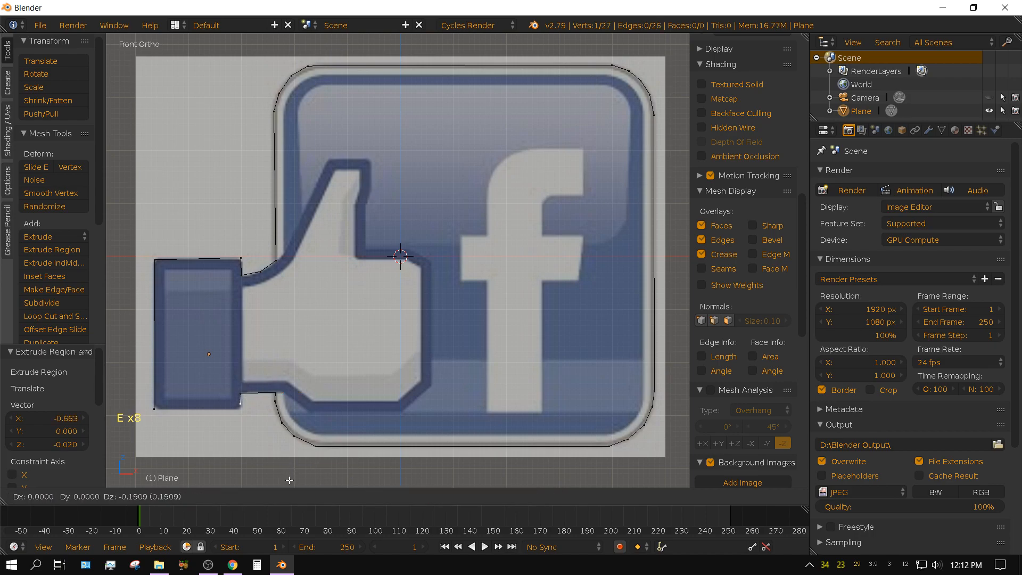
click(290, 483)
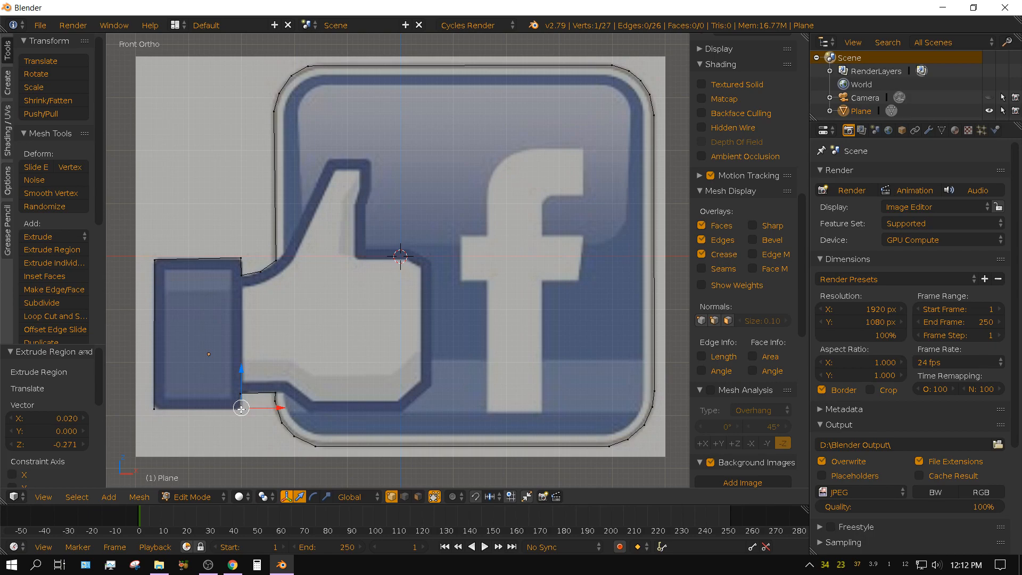
key(shift)
shift+right_click(153, 409)
key(f)
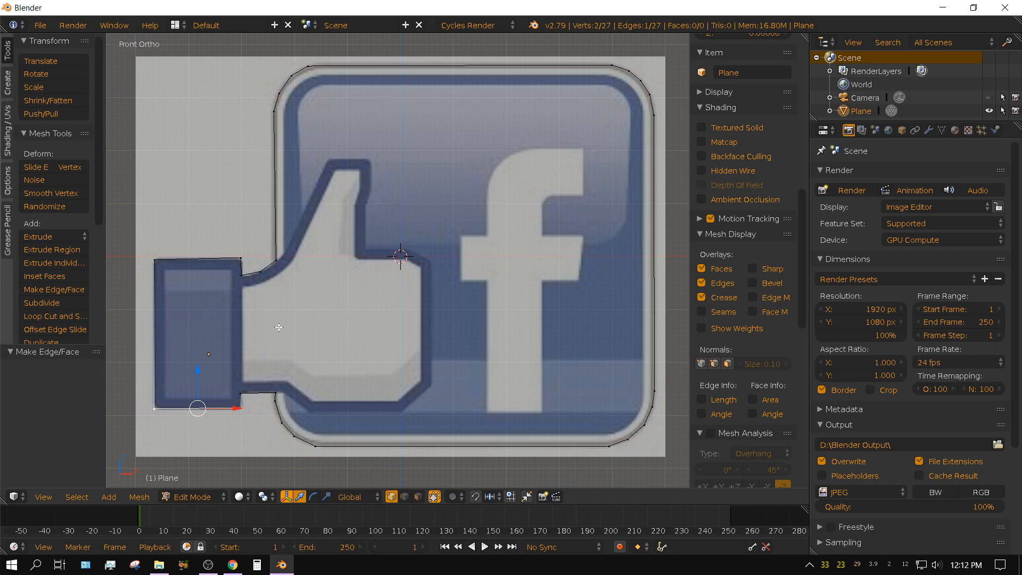
From the cuff's upper junction with the thumb, extrude about 0.20 and 1.81 down its right side, and join the end to the lower junction vertex.
scroll(334, 342, up, 3)
shift+middle_drag(274, 359, 532, 242)
scroll(514, 239, up, 1)
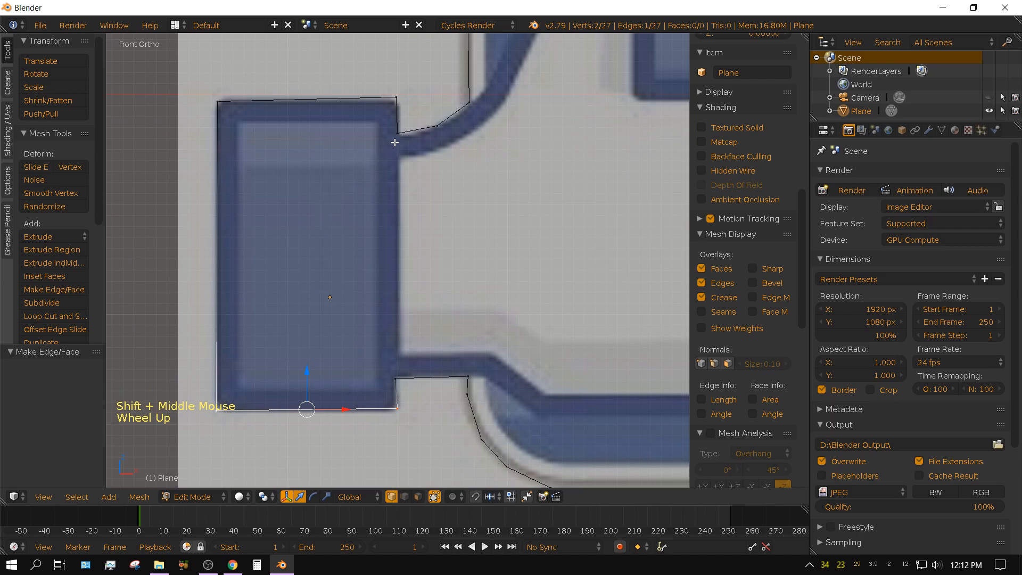
right_click(397, 132)
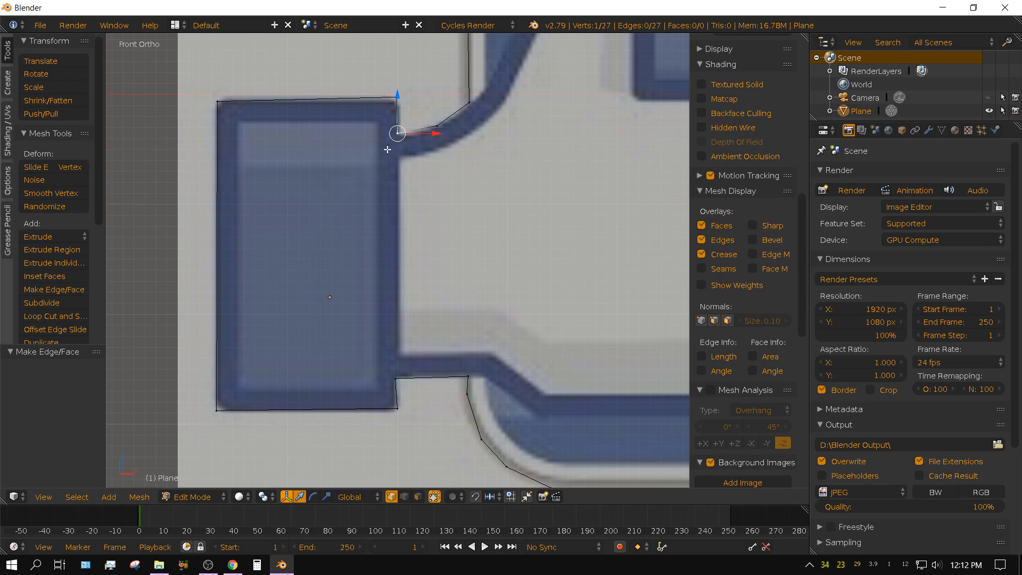
key(e)
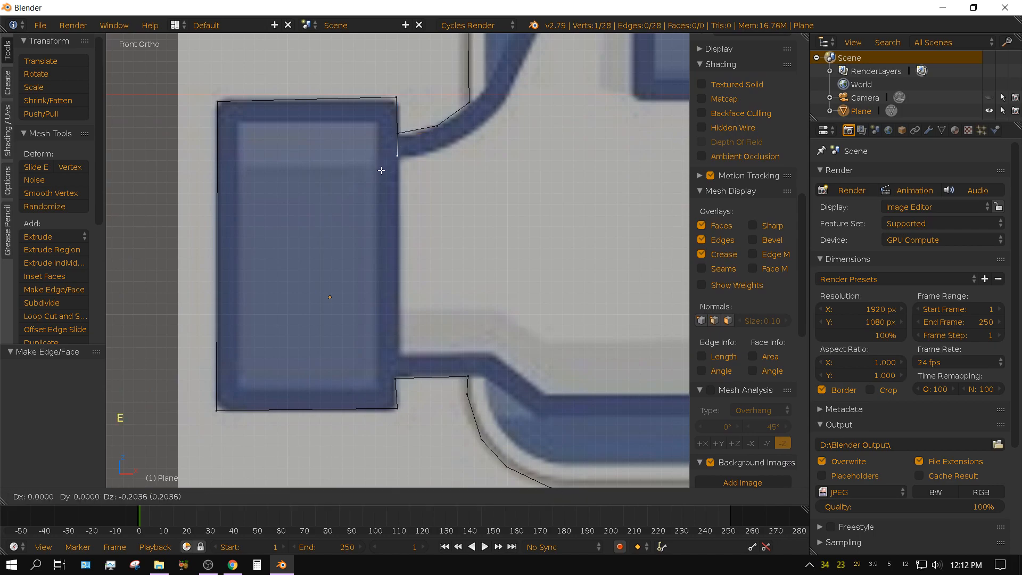
click(381, 170)
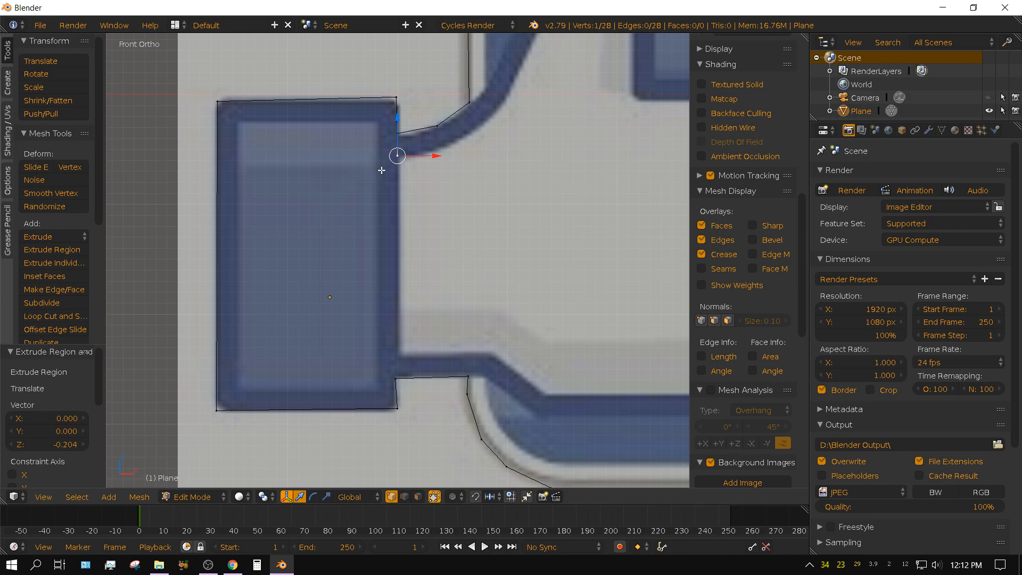
key(e)
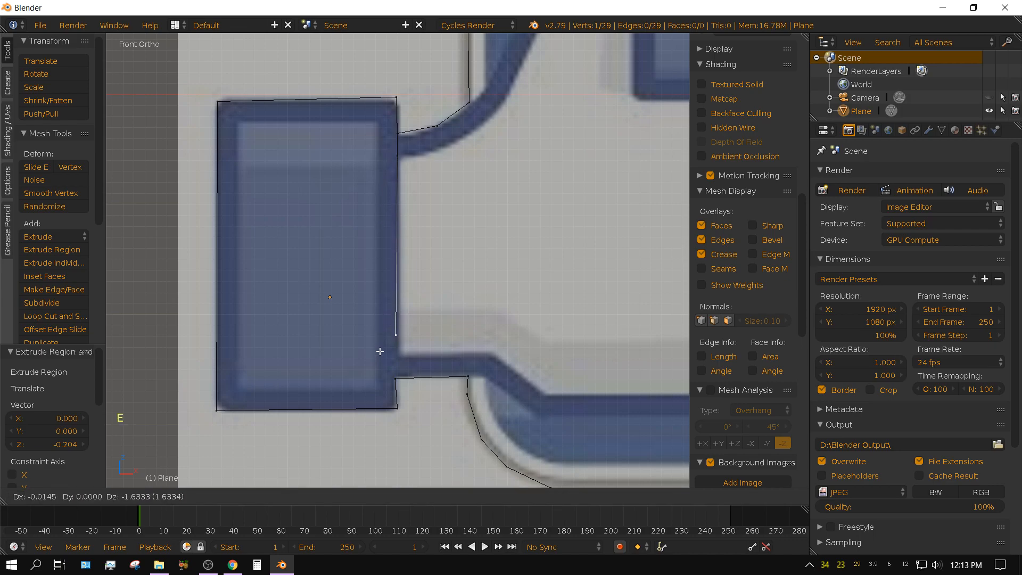
click(381, 369)
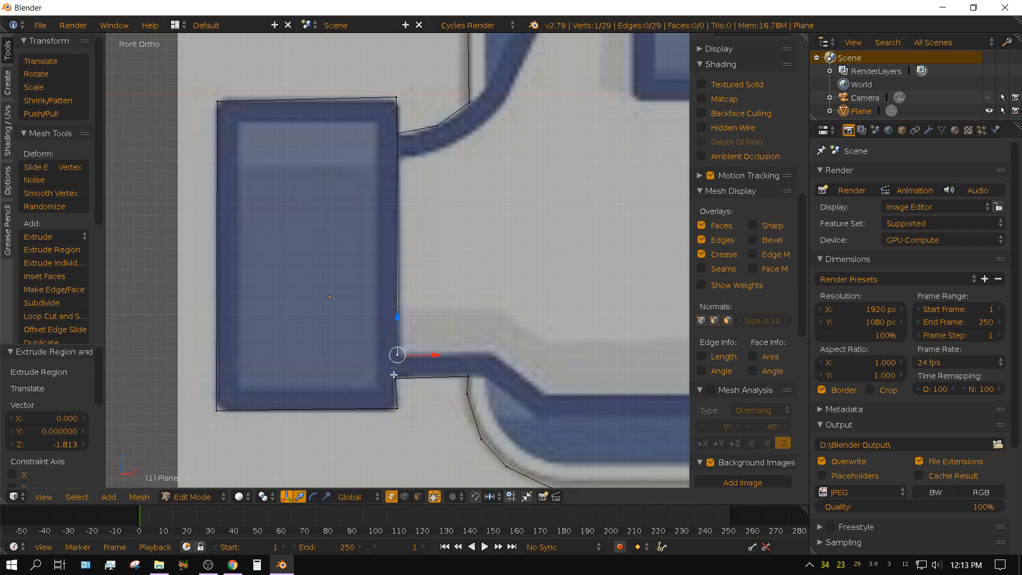
shift+right_click(395, 379)
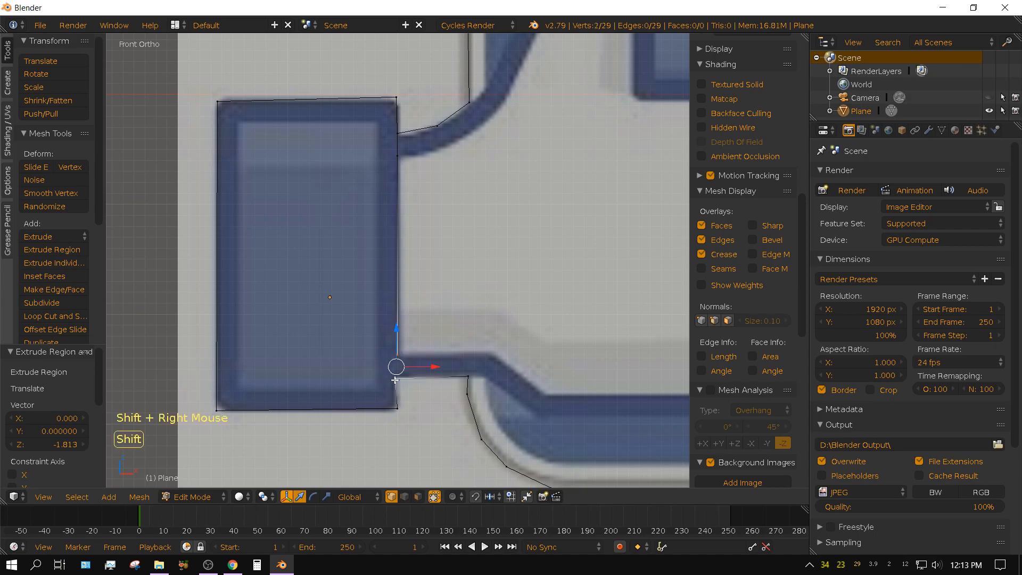
key(f)
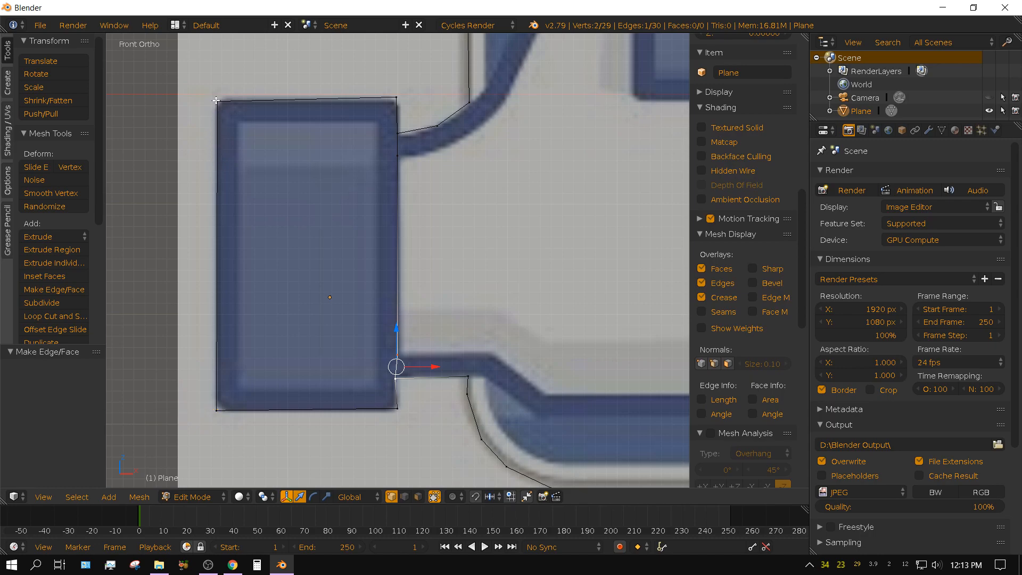
From the cuff's upper-left corner, extrude a vertex about 0.27 diagonally inward and another about 2.43 down the inner left side.
right_click(216, 100)
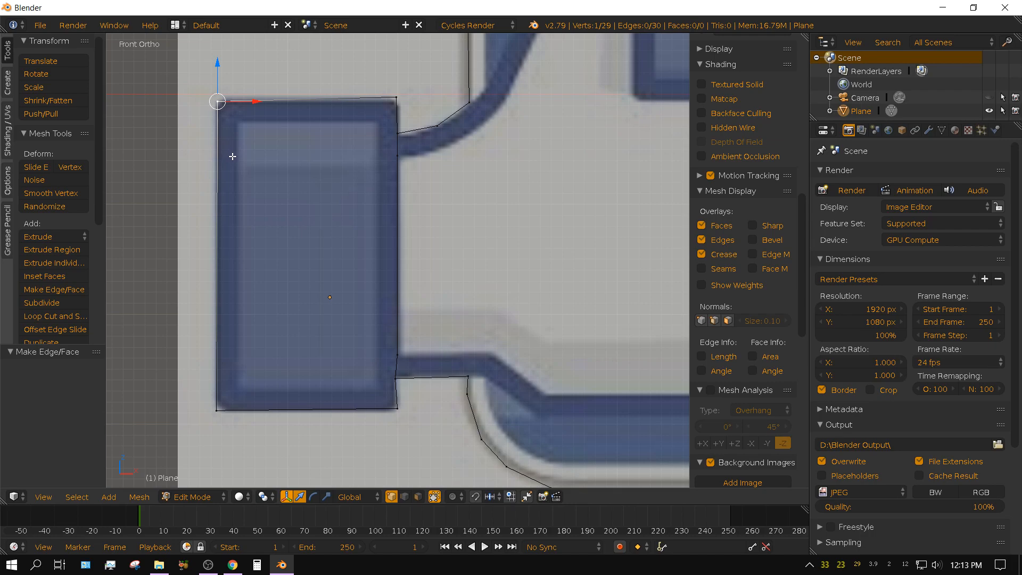
key(e)
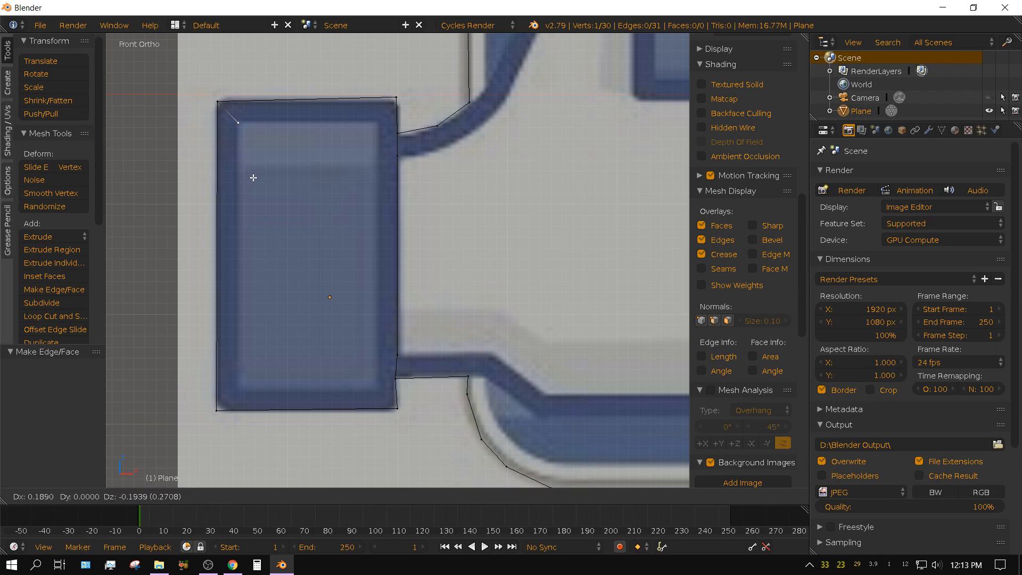
click(253, 177)
key(e)
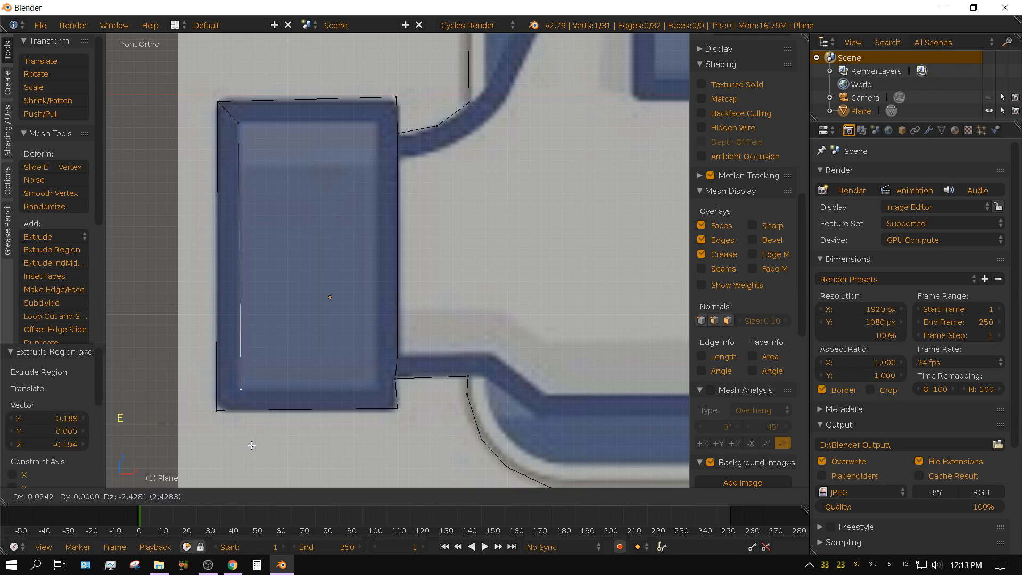
click(251, 445)
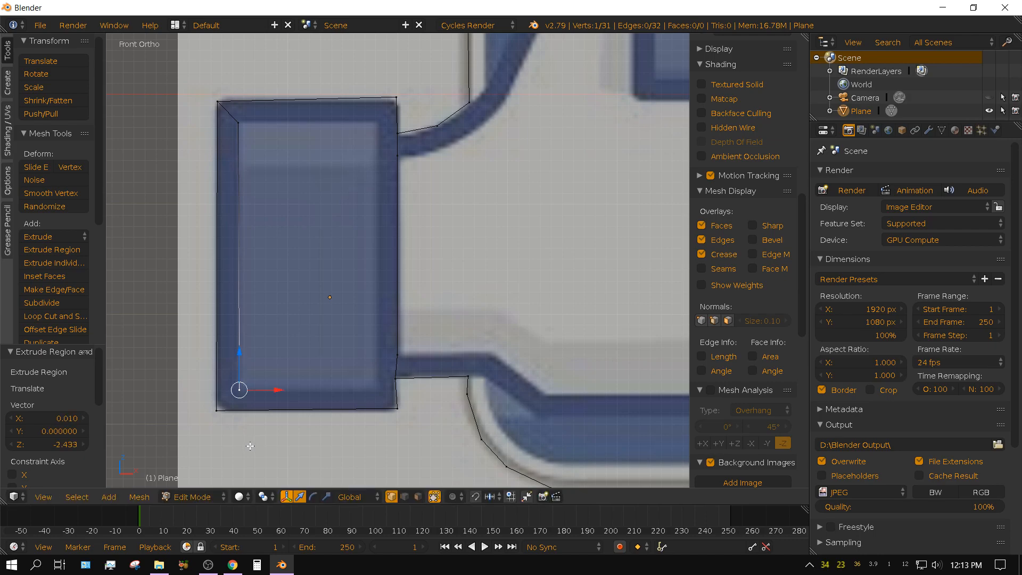
Extrude about 1.28 along the cuff's inner bottom and 2.46 up its inner right side, and close the inner rectangle's top with an edge.
key(e)
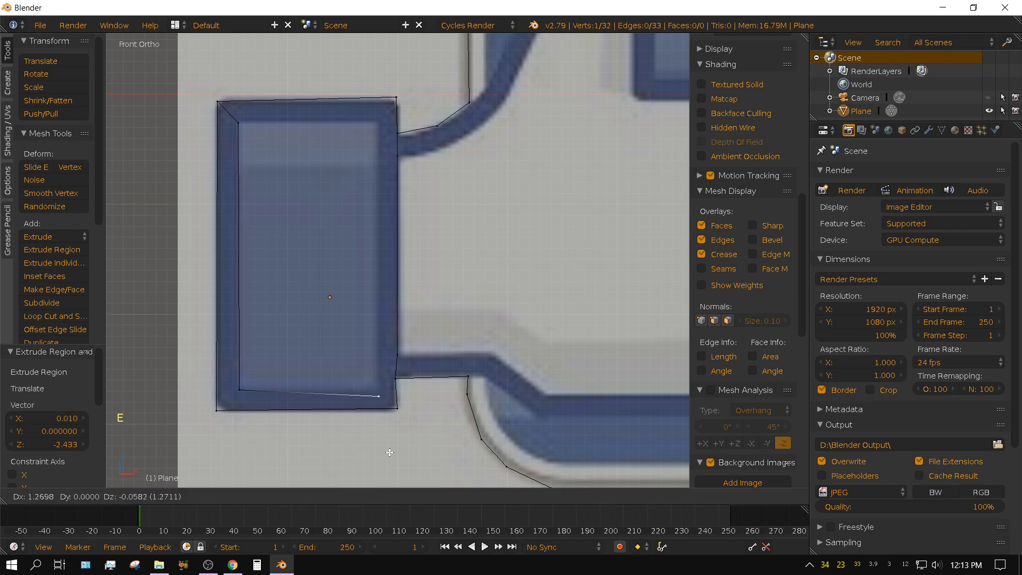
click(390, 446)
key(e)
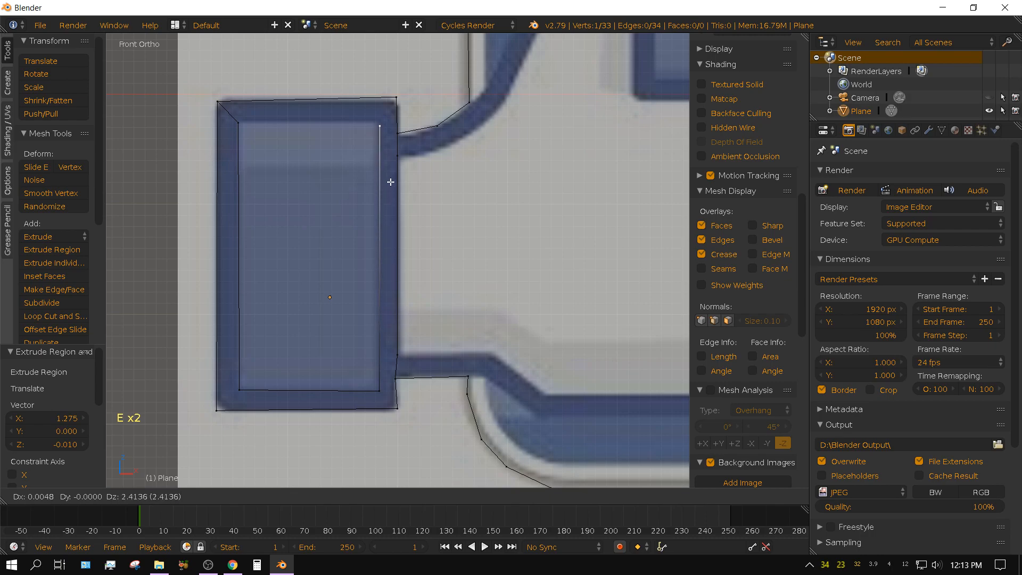
click(390, 177)
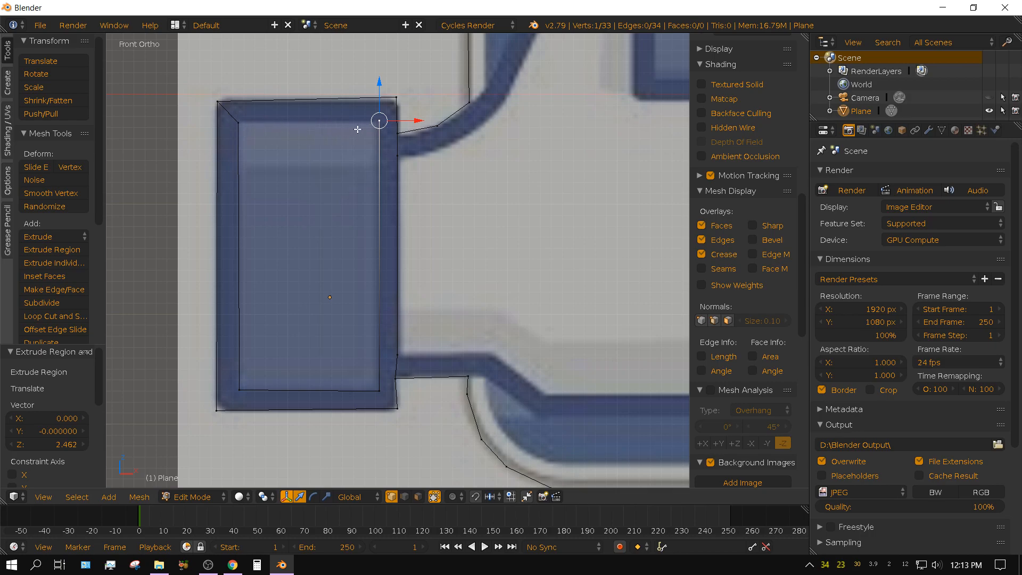
key(shift)
shift+right_click(238, 123)
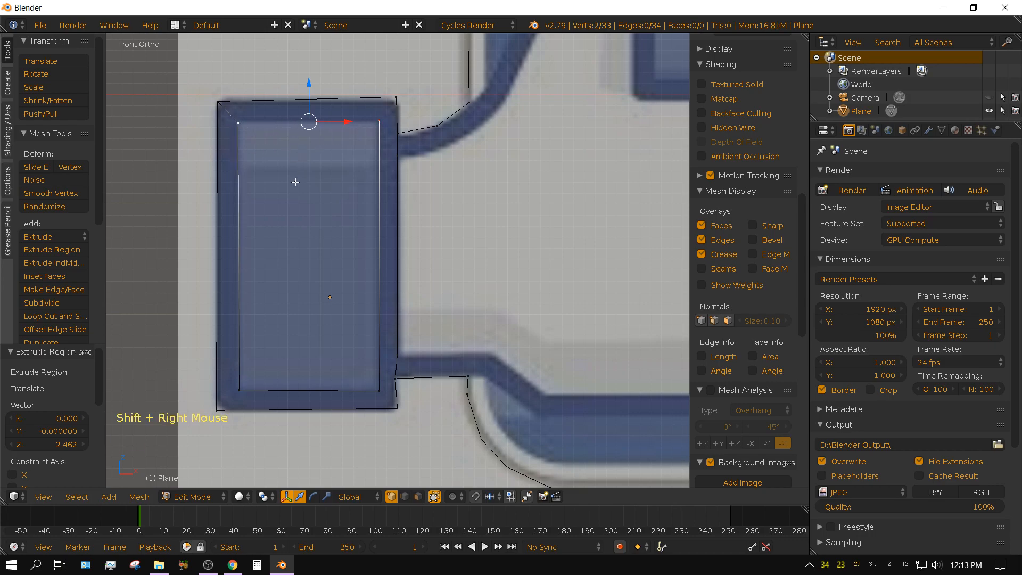
key(f)
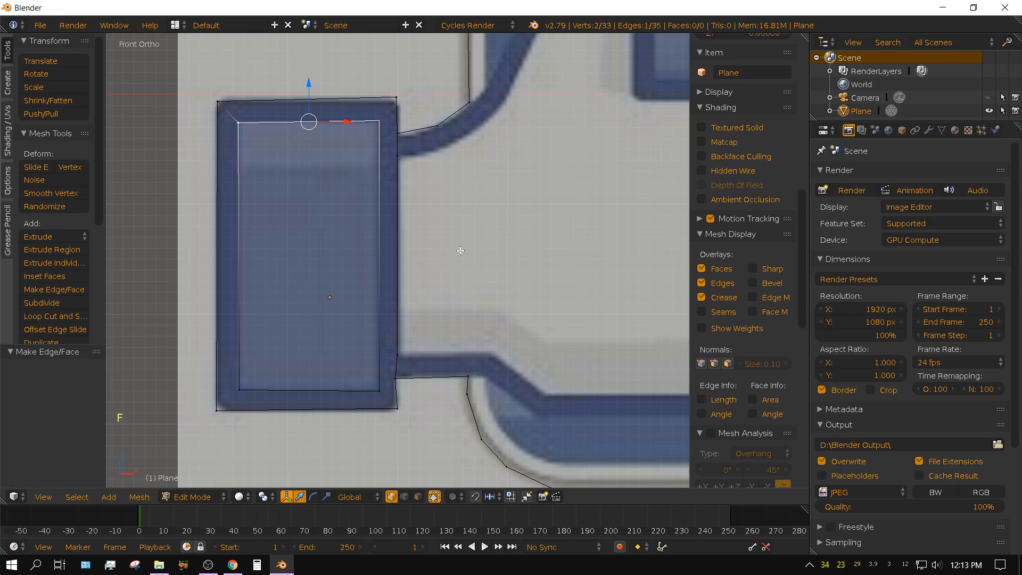
From the vertex below the cuff's upper junction, extrude five vertices along the thumb's inner curve and up its left side to the tip.
shift+middle_drag(567, 249, 411, 318)
scroll(389, 201, down, 1)
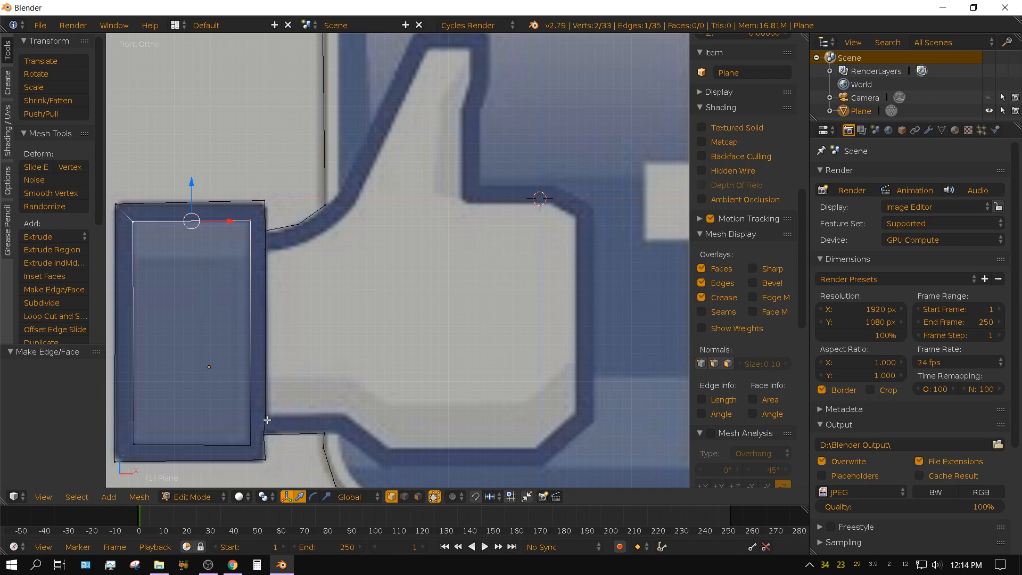
right_click(265, 248)
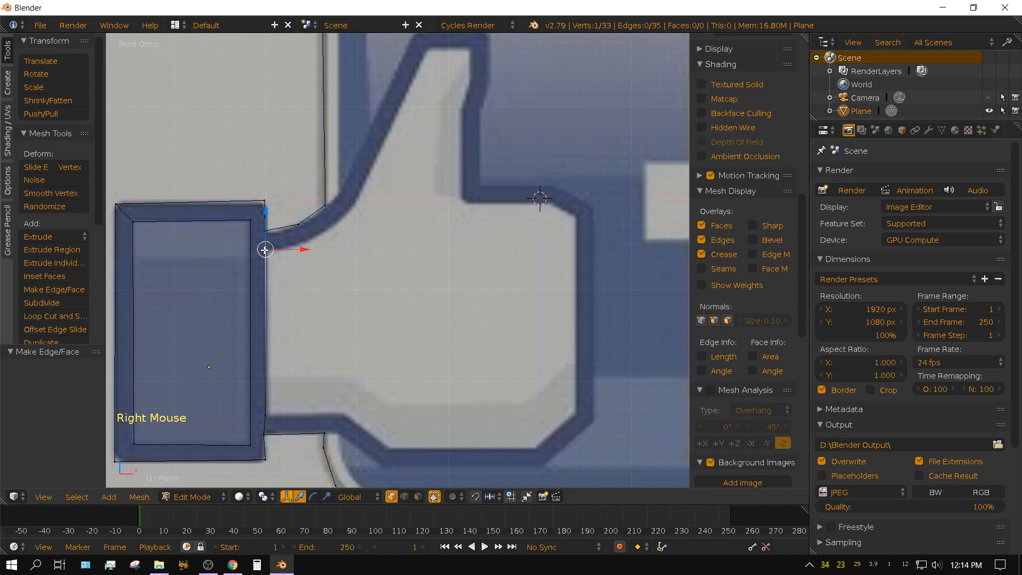
key(e)
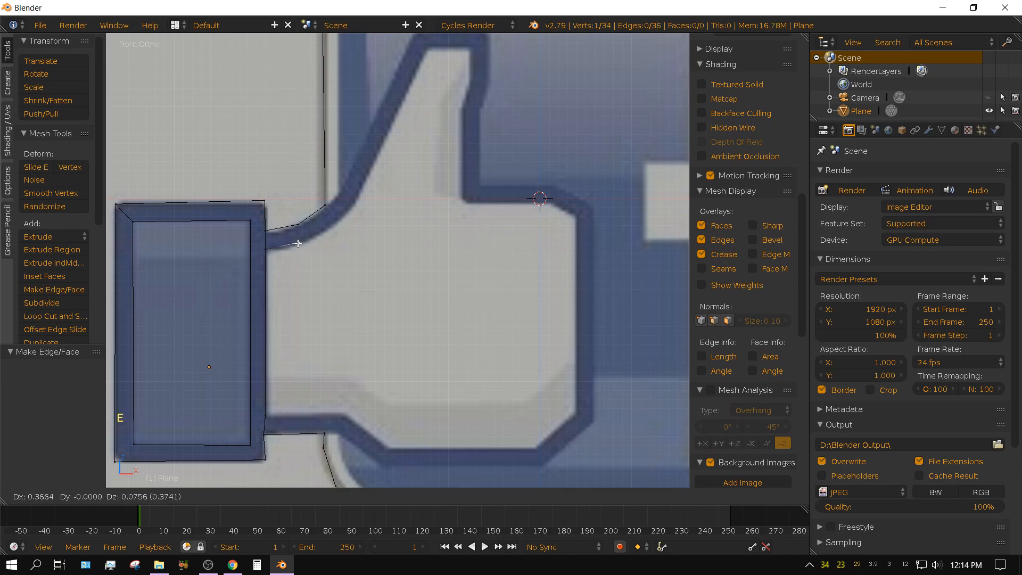
click(297, 245)
key(e)
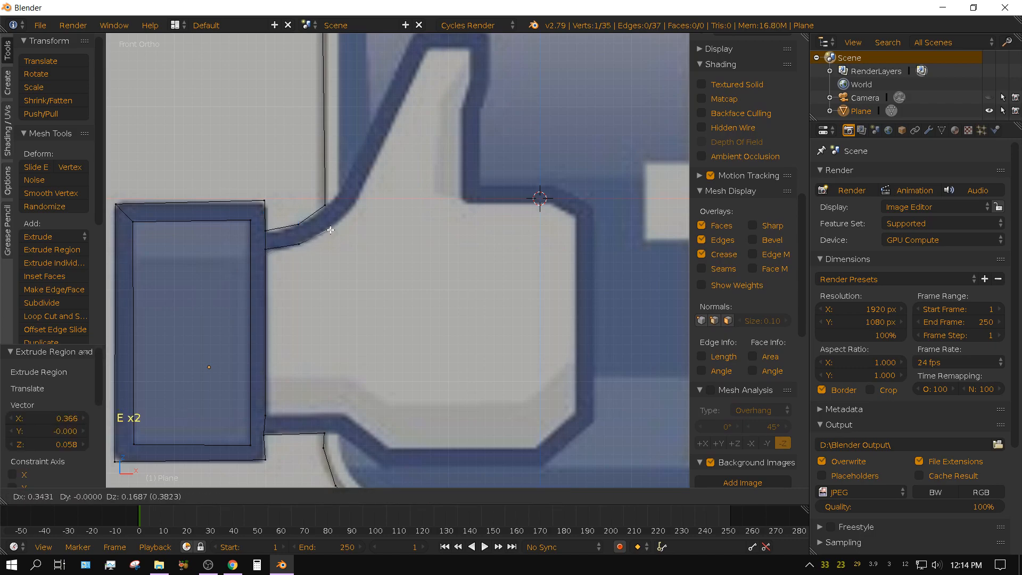
click(330, 229)
key(e)
click(356, 207)
key(e)
click(369, 182)
key(e)
click(435, 48)
Extrude four vertices across the thumb's inner tip and down its right side to the corner with the hand's upper edge.
key(e)
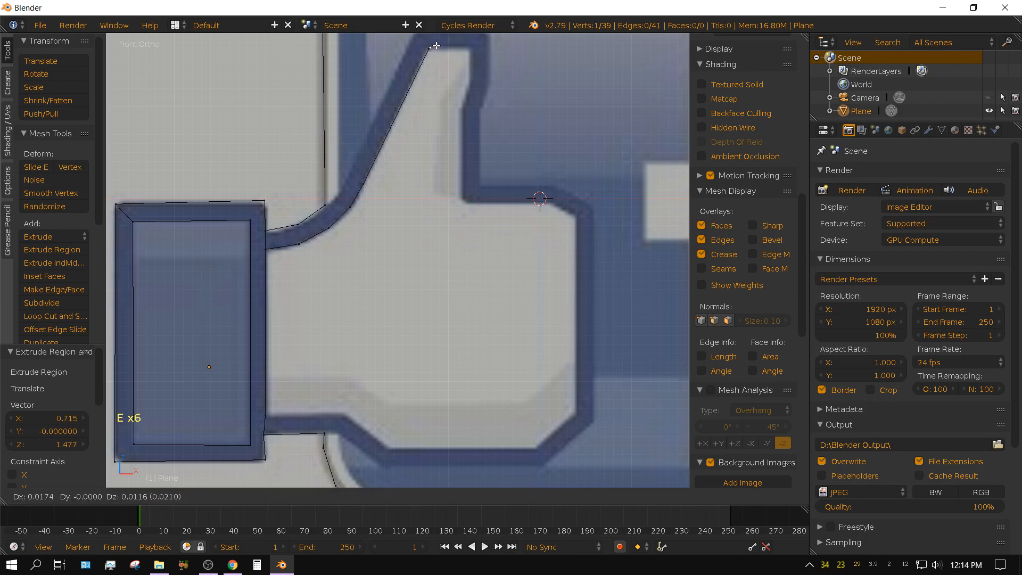
click(475, 47)
key(e)
click(469, 87)
key(e)
click(463, 114)
key(e)
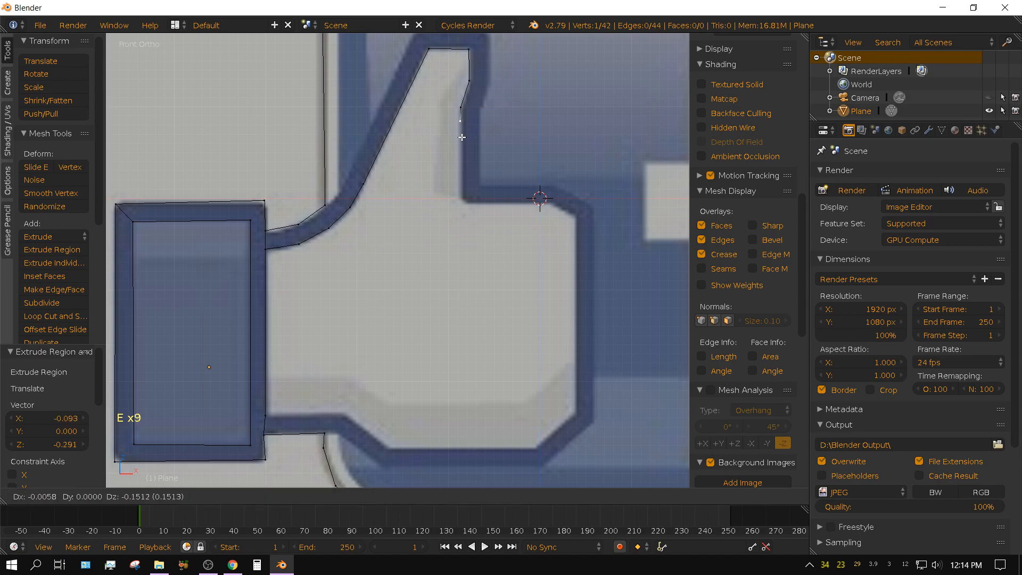
click(466, 201)
Extrude four vertices along the hand's inner upper edge, down its right side and around the bevelled lower-right corner.
key(e)
click(540, 200)
key(e)
click(579, 232)
key(e)
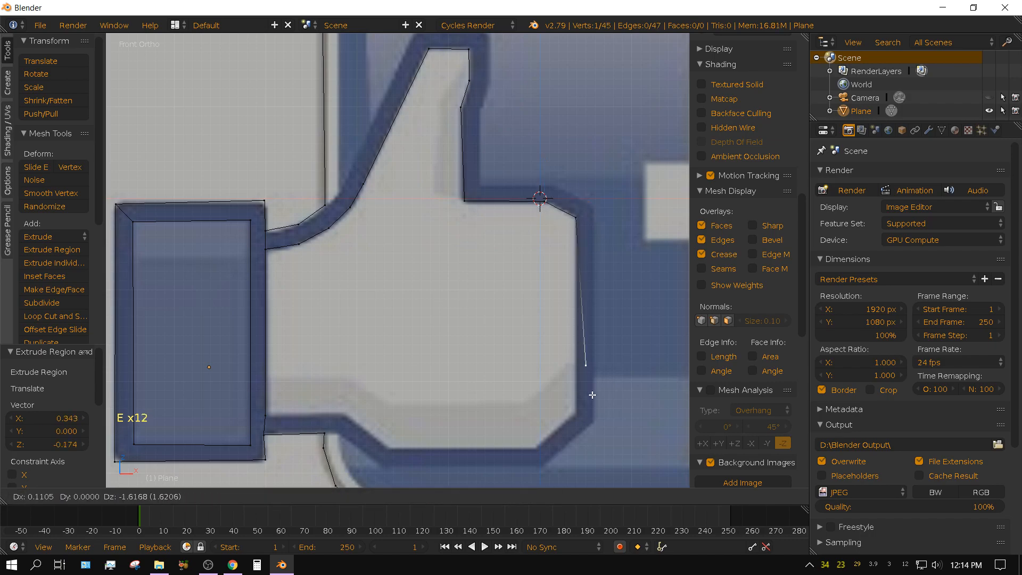
click(562, 438)
key(e)
click(525, 472)
Extrude about 1.63 along the hand's inner bottom and 0.61 diagonally up, and join the end to the cuff's lower inner vertex.
key(e)
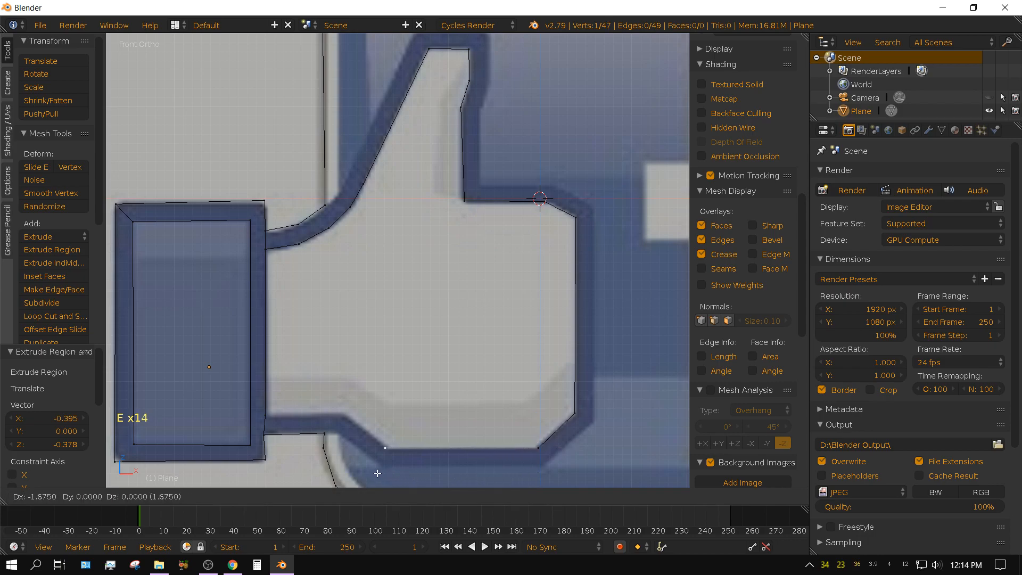
click(381, 472)
key(e)
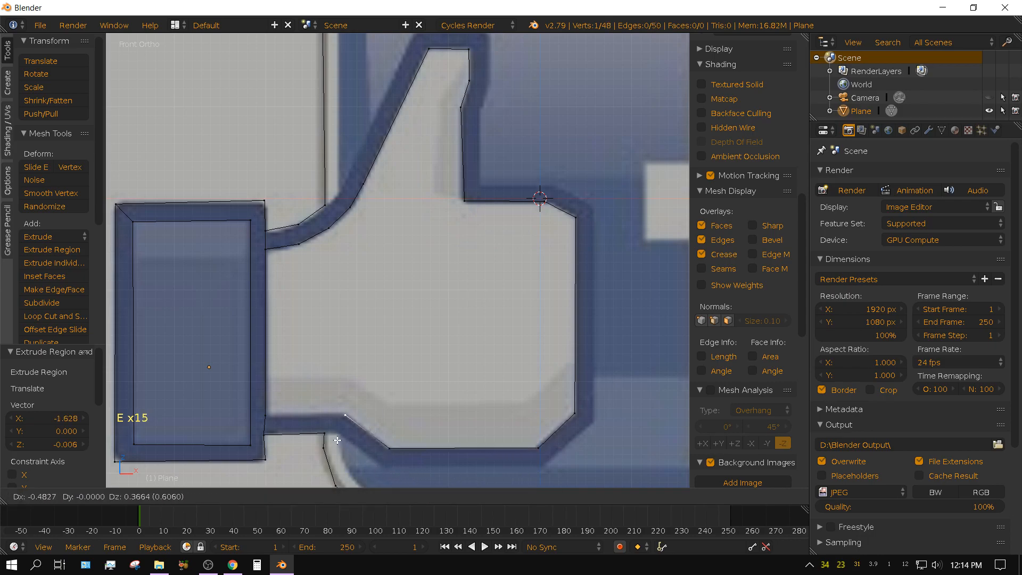
click(337, 441)
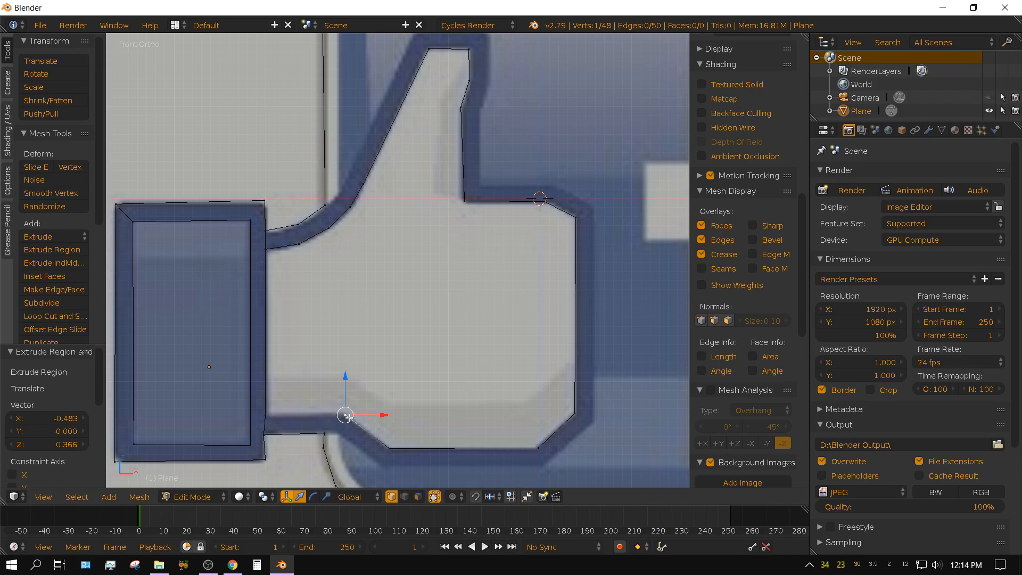
key(shift)
shift+right_click(263, 417)
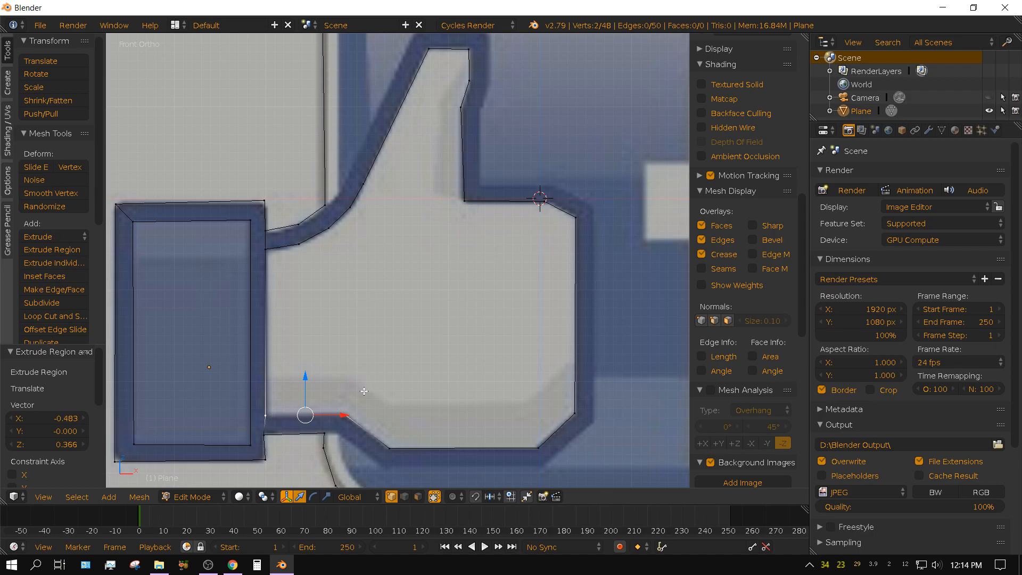
key(f)
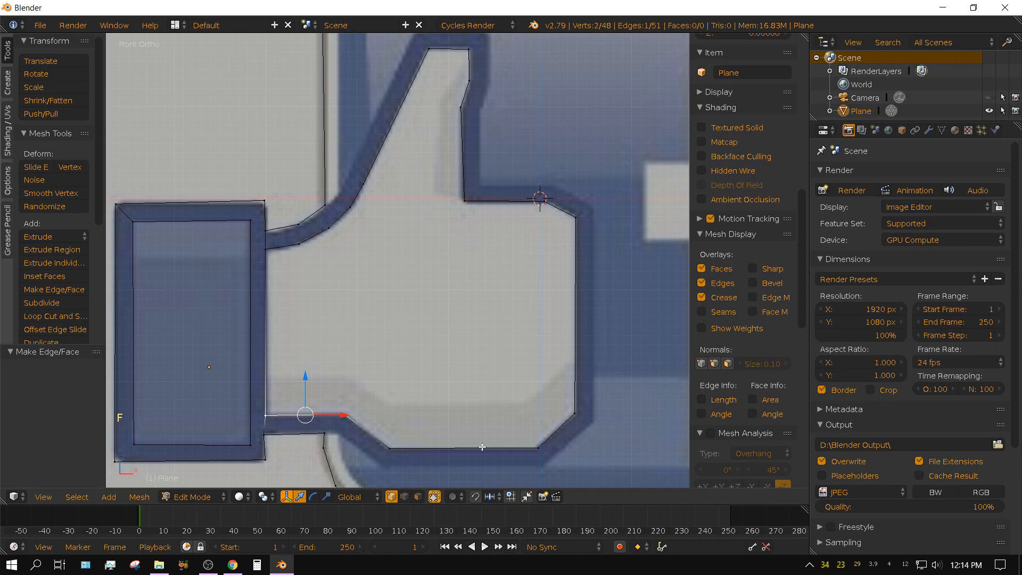
From the vertex where the badge's left border meets the thumb, extrude two vertices up the thumb's outer left side to its tip.
shift+middle_drag(537, 449, 520, 278)
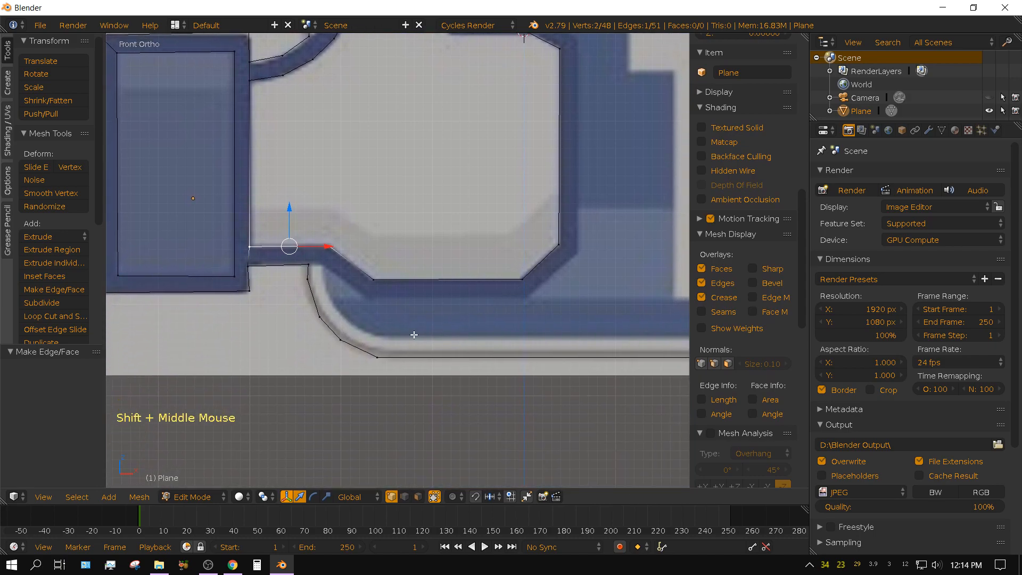
shift+middle_drag(411, 246, 406, 365)
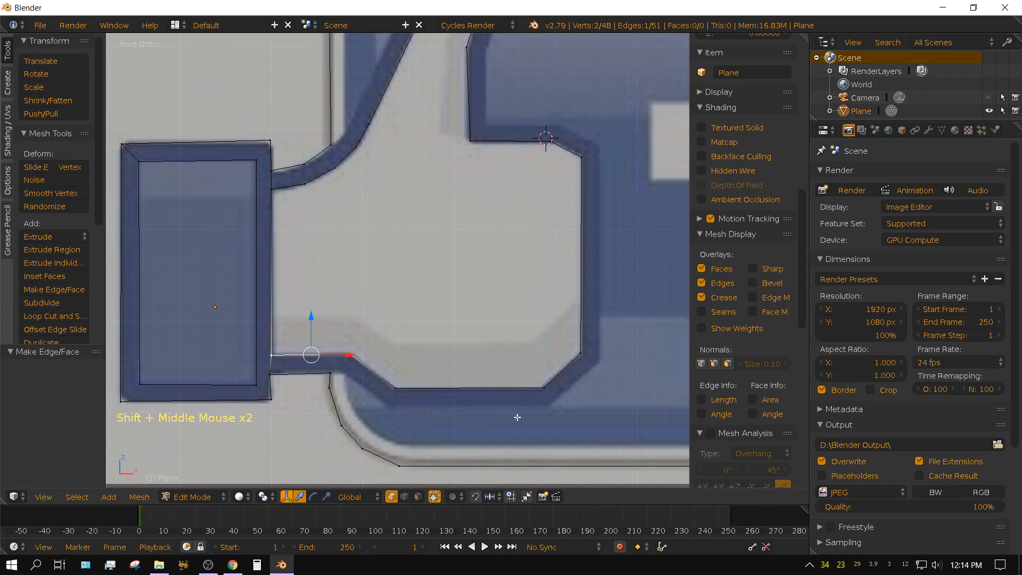
right_click(330, 374)
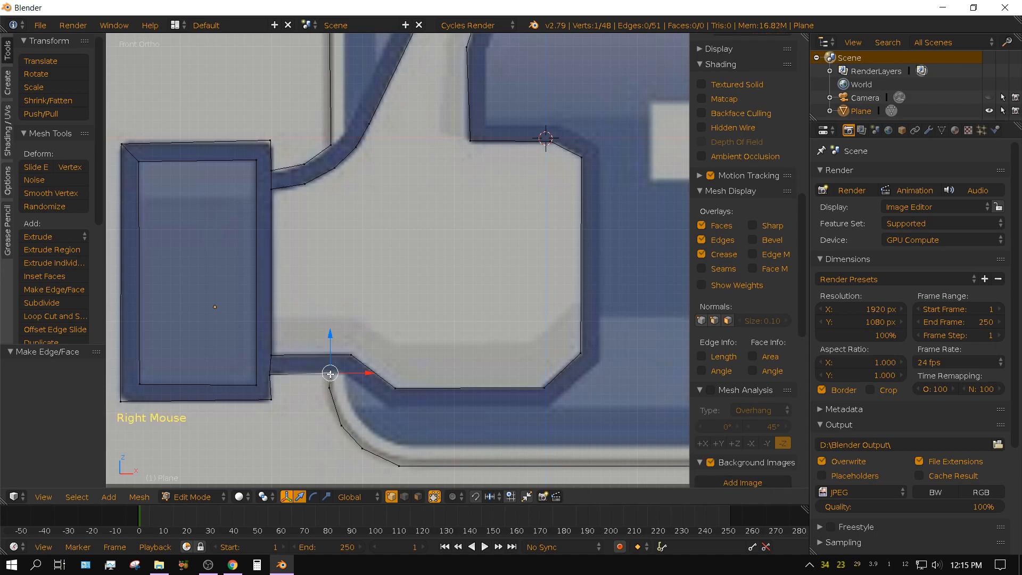
right_click(330, 144)
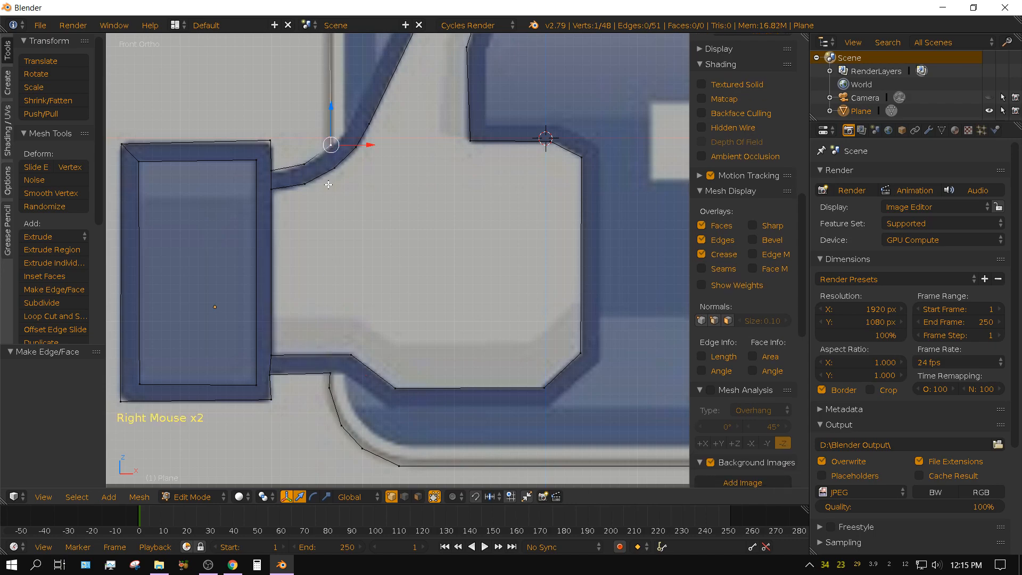
shift+middle_drag(387, 139, 304, 197)
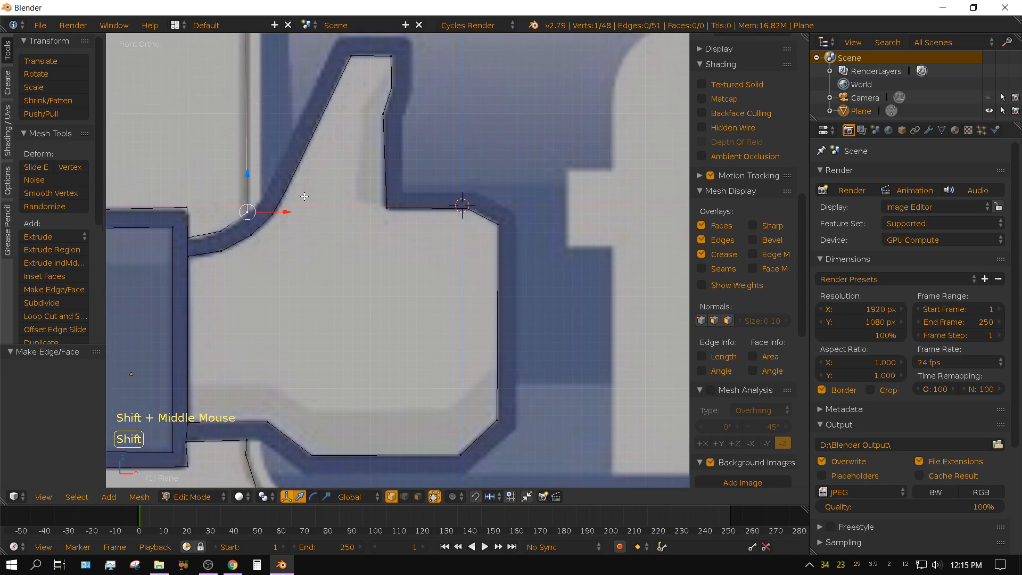
scroll(305, 203, down, 1)
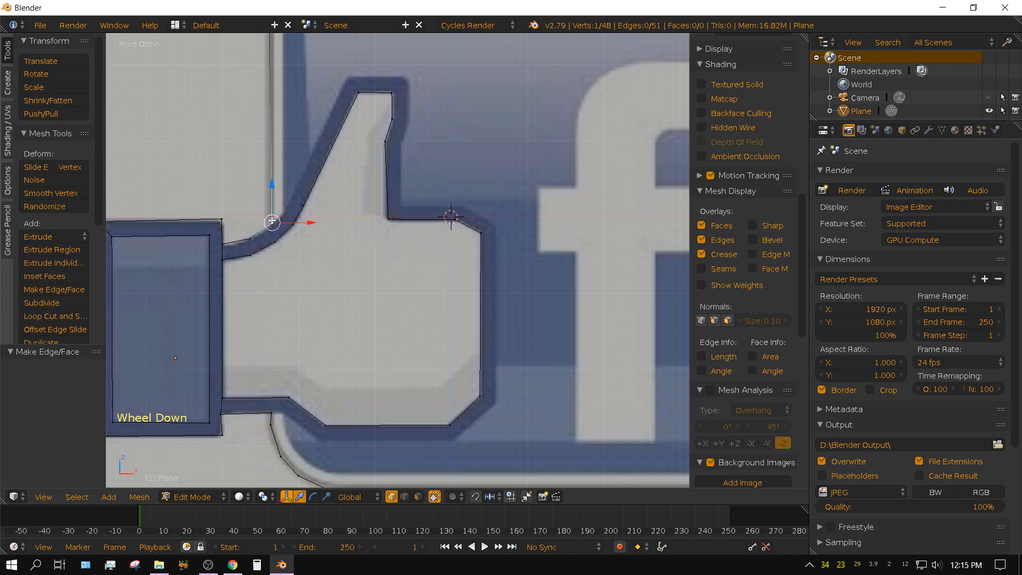
key(e)
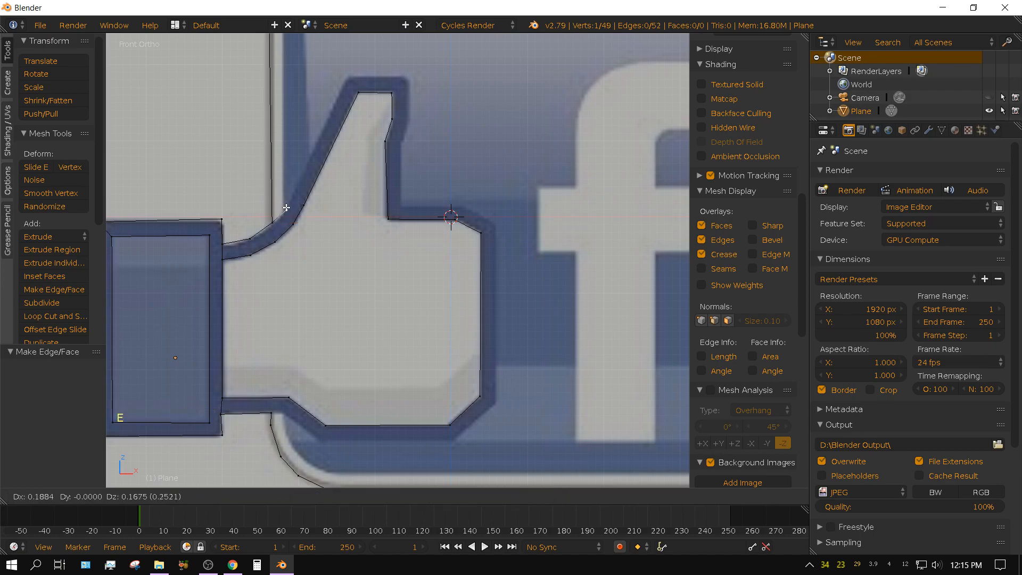
click(286, 207)
key(e)
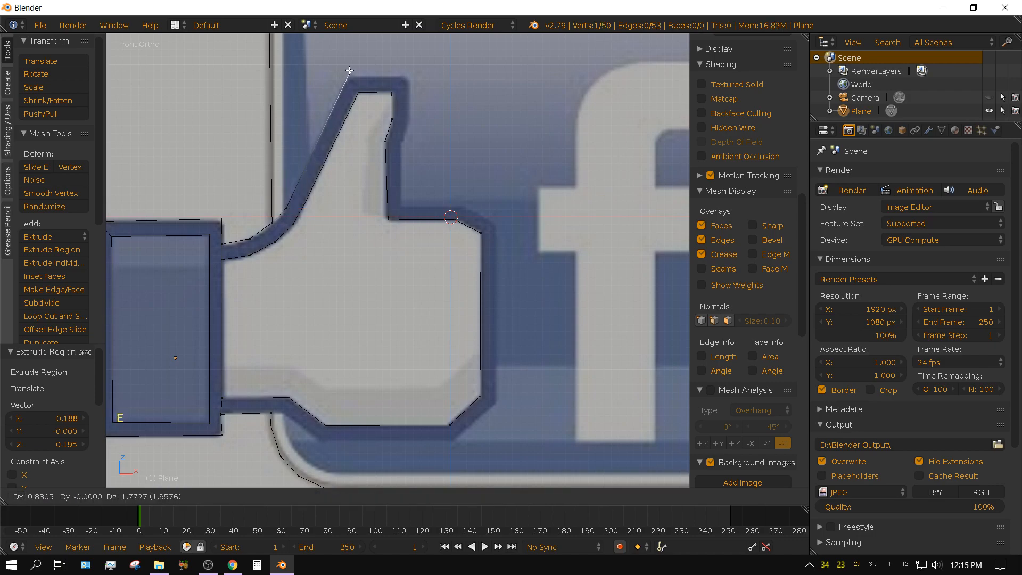
click(348, 76)
Extrude the outline about 0.80 across the thumb's outer tip and down its outer right side.
key(e)
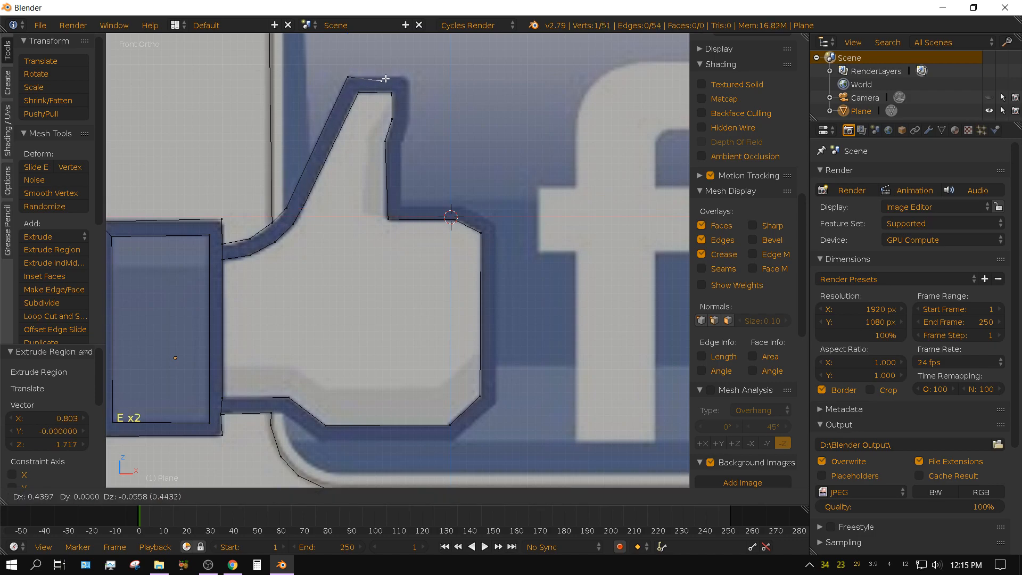
click(408, 75)
key(e)
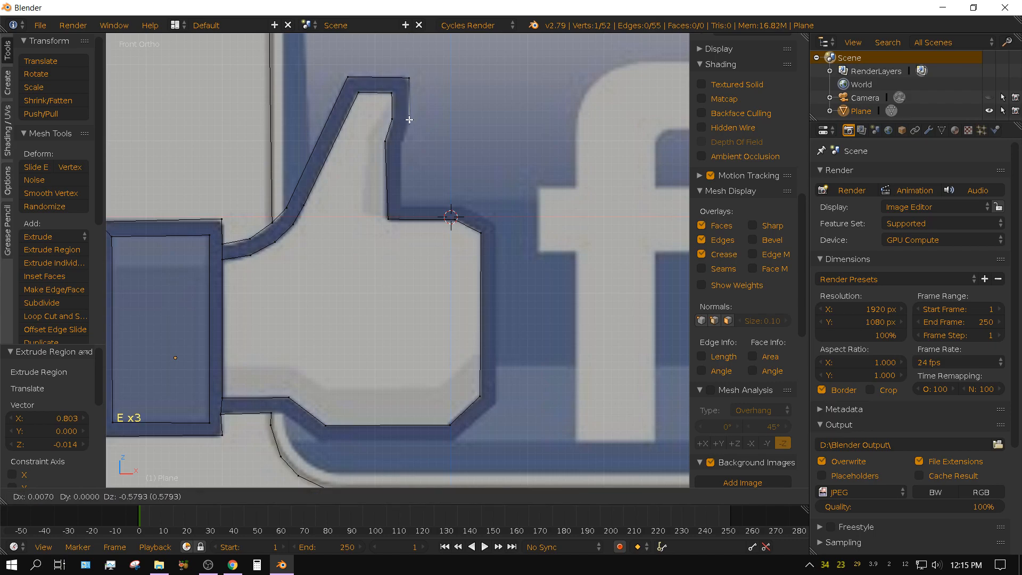
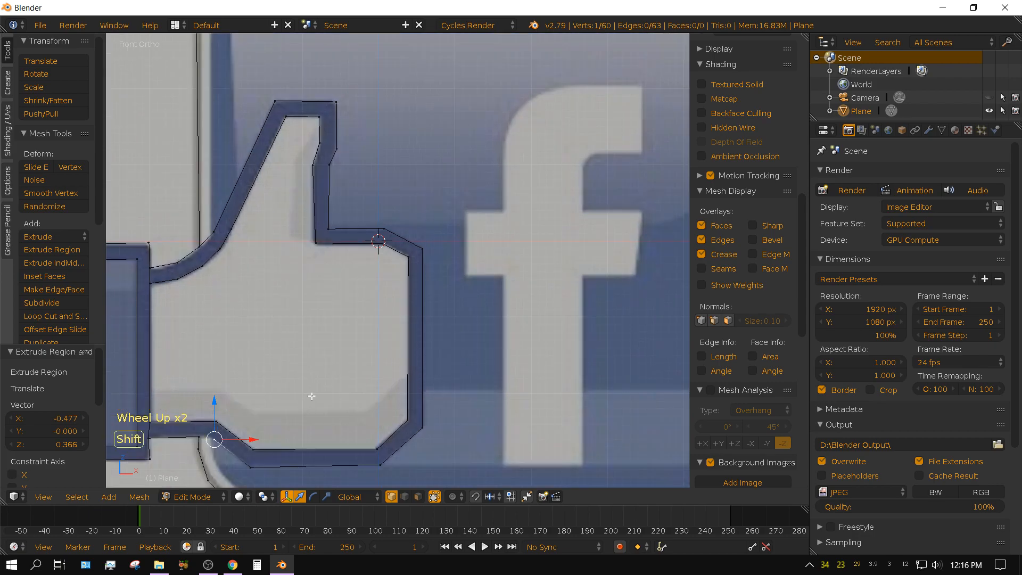
From the end of the hand's outer bottom outline, extrude three vertices around the lower-left corner of the badge's blue area.
shift+middle_drag(312, 394, 186, 347)
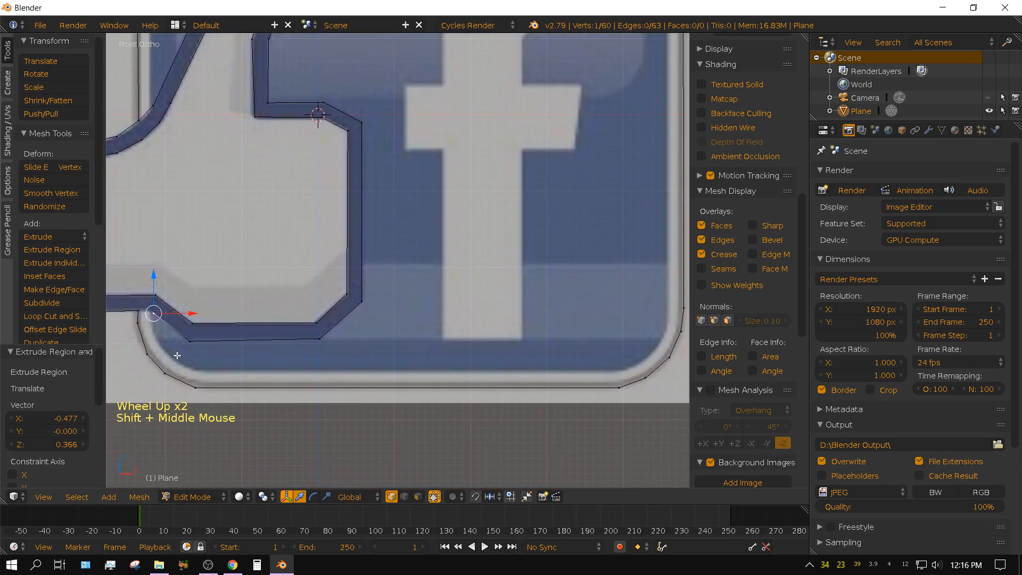
key(e)
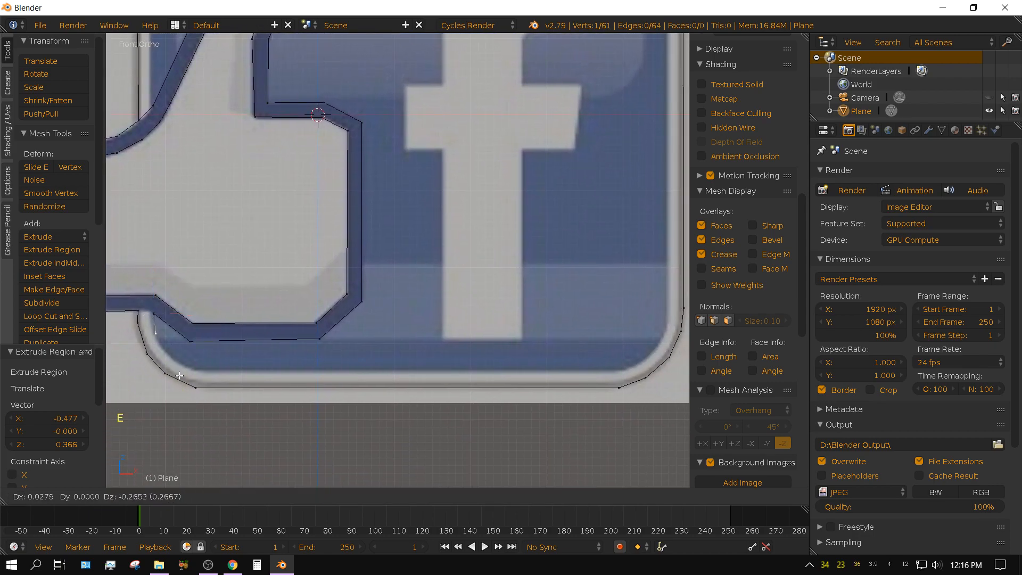
click(181, 377)
key(e)
click(196, 397)
key(e)
click(215, 407)
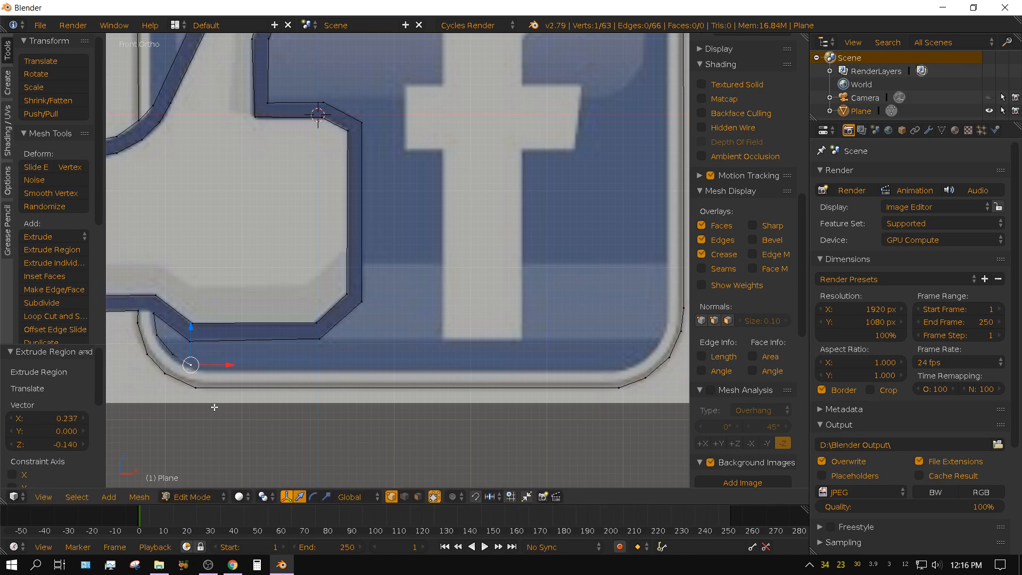
Extrude about 5.65 along the bottom of the badge's blue area, and add three vertices around its lower-right corner.
key(e)
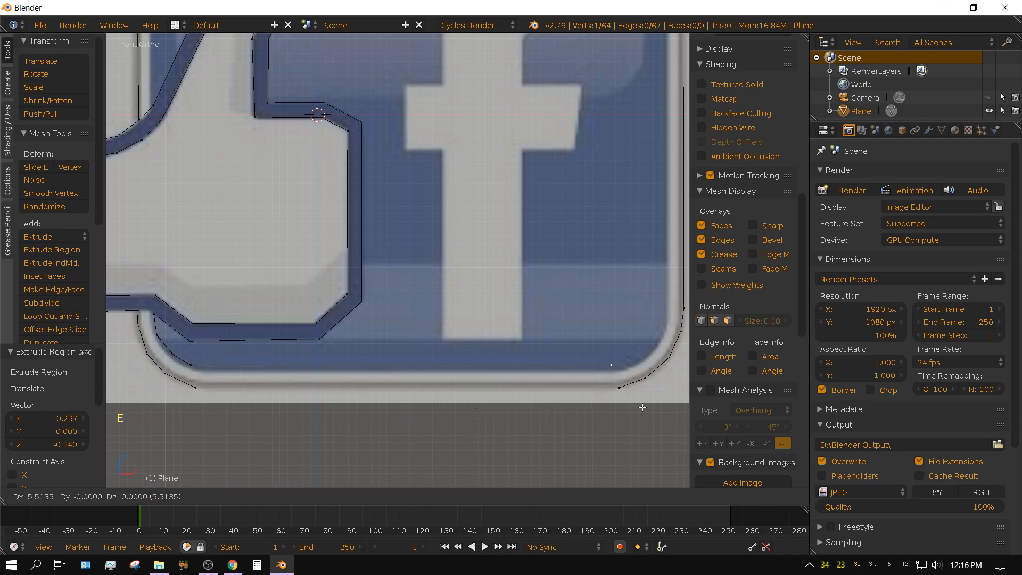
click(646, 406)
key(e)
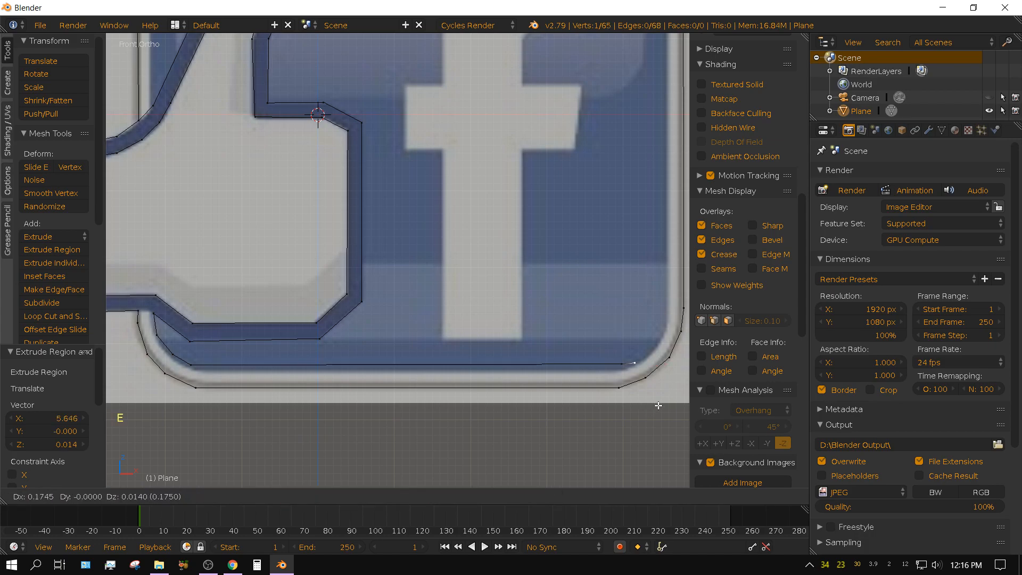
click(666, 398)
key(e)
click(684, 376)
key(e)
click(685, 367)
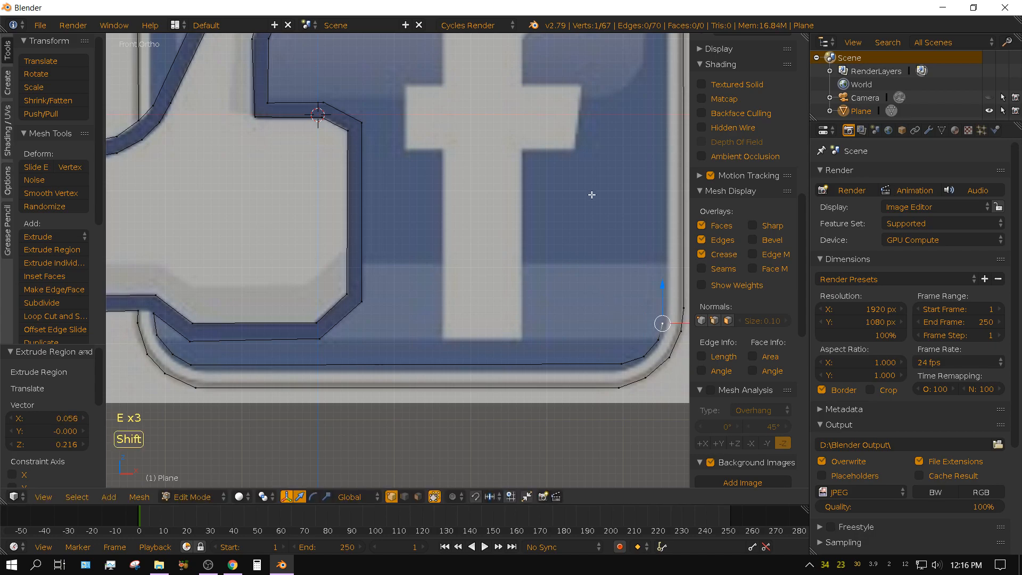
Extrude the blue area's outline about 5.51 up the badge's right side to the start of the upper corner.
shift+middle_drag(589, 194, 552, 346)
scroll(497, 310, down, 1)
scroll(496, 309, down, 1)
key(e)
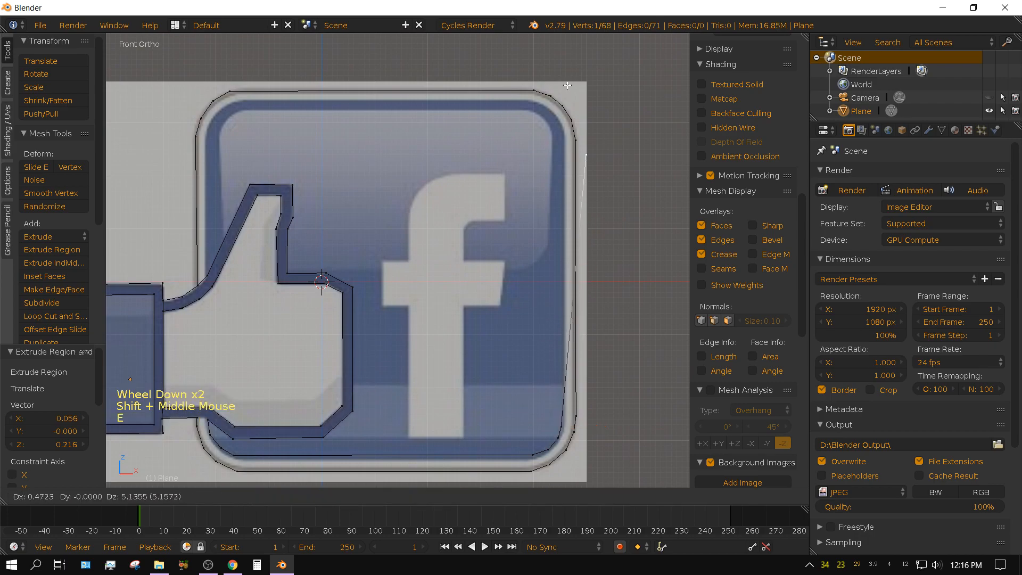
click(544, 67)
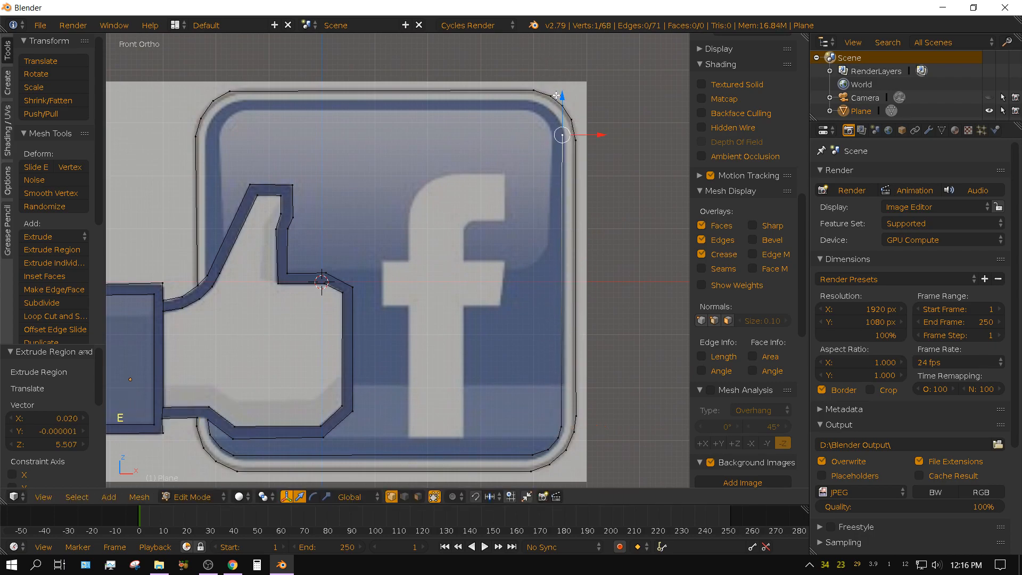
Extrude three vertices around the upper-right corner of the badge's blue area.
key(e)
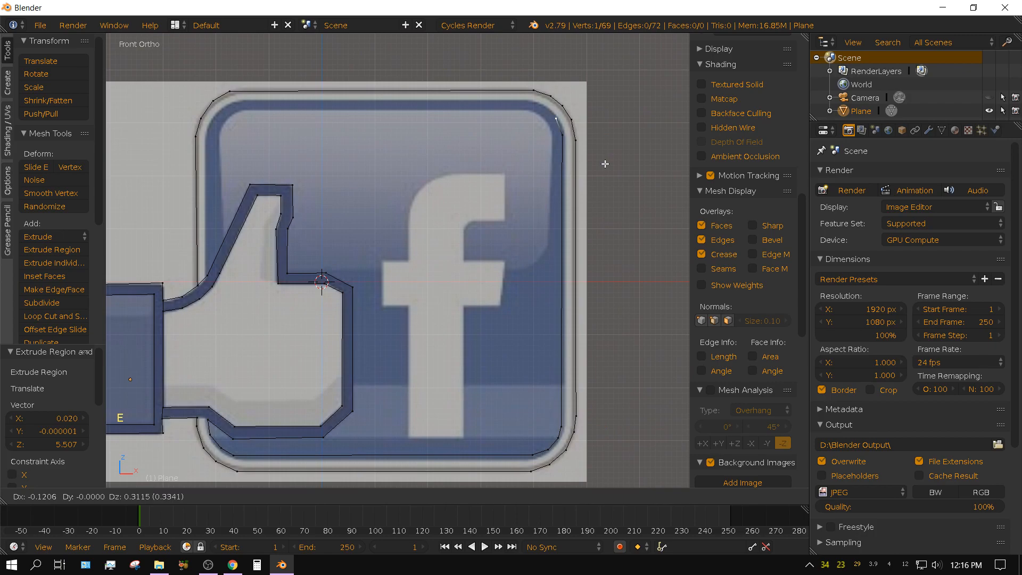
click(604, 162)
key(e)
click(591, 153)
key(e)
click(567, 147)
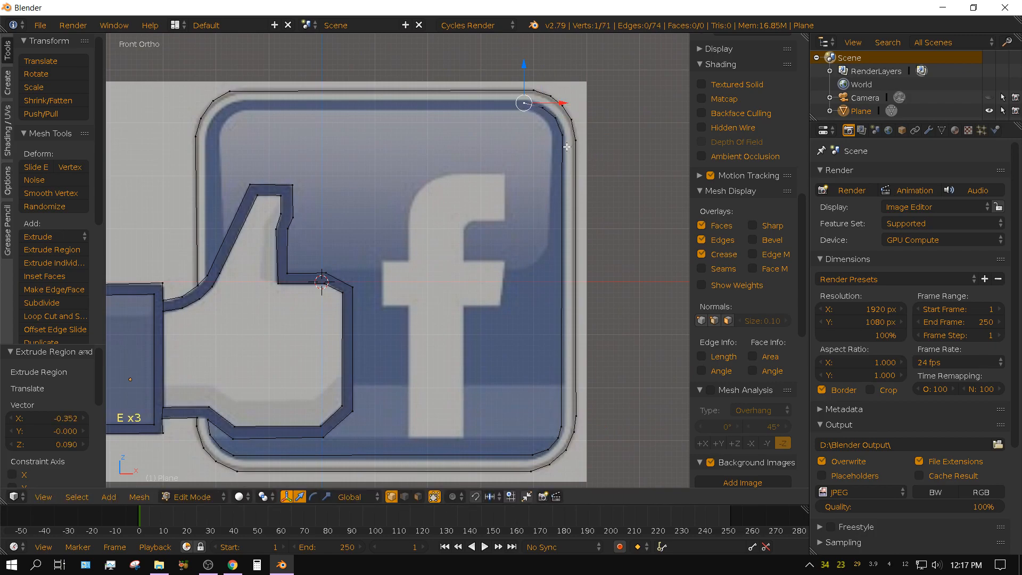
Extrude about 5.28 along the top of the badge's blue area, and add three vertices around its upper-left corner.
key(e)
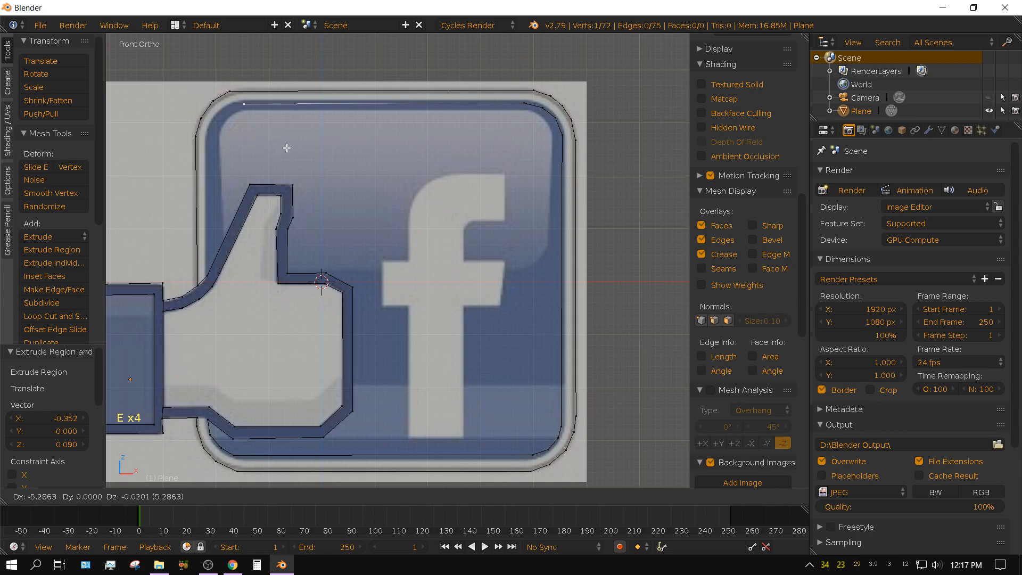
click(281, 144)
key(e)
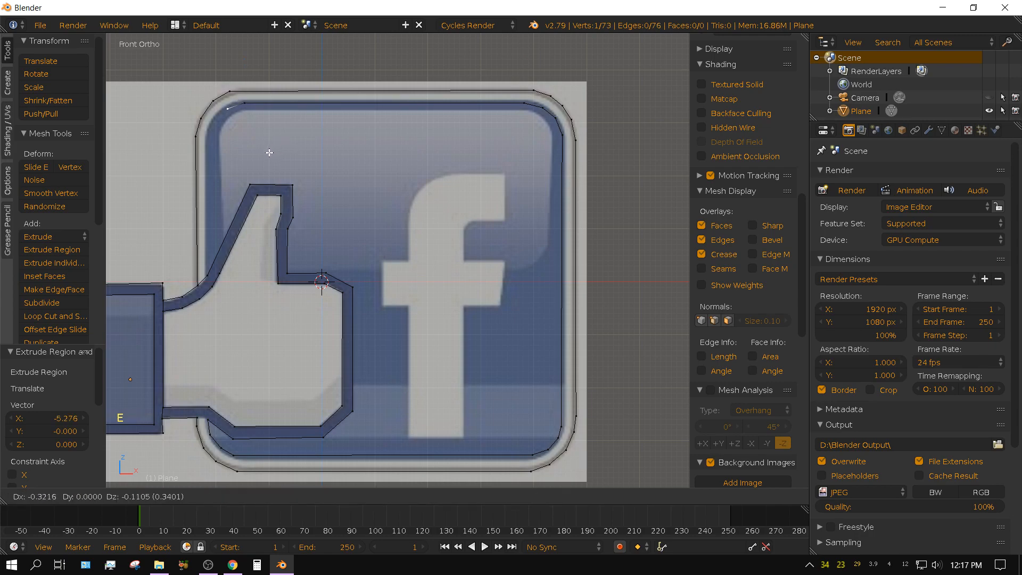
click(267, 153)
key(e)
click(252, 168)
key(e)
click(249, 185)
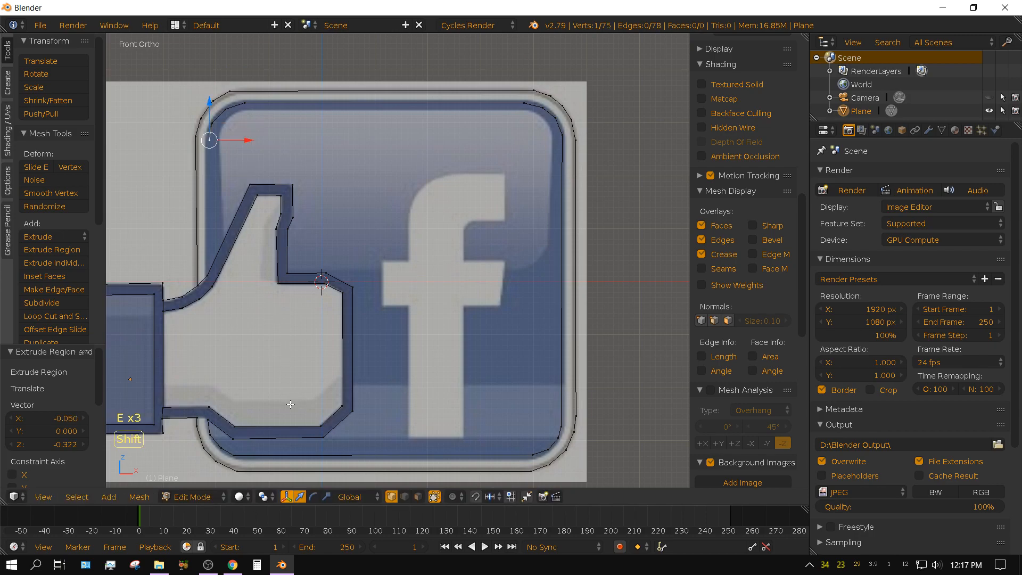
Join the end of the blue area's upper-left corner to the vertex on the thumb's outer left side with an edge.
shift+middle_drag(292, 405, 388, 383)
scroll(388, 383, up, 1)
scroll(387, 383, up, 1)
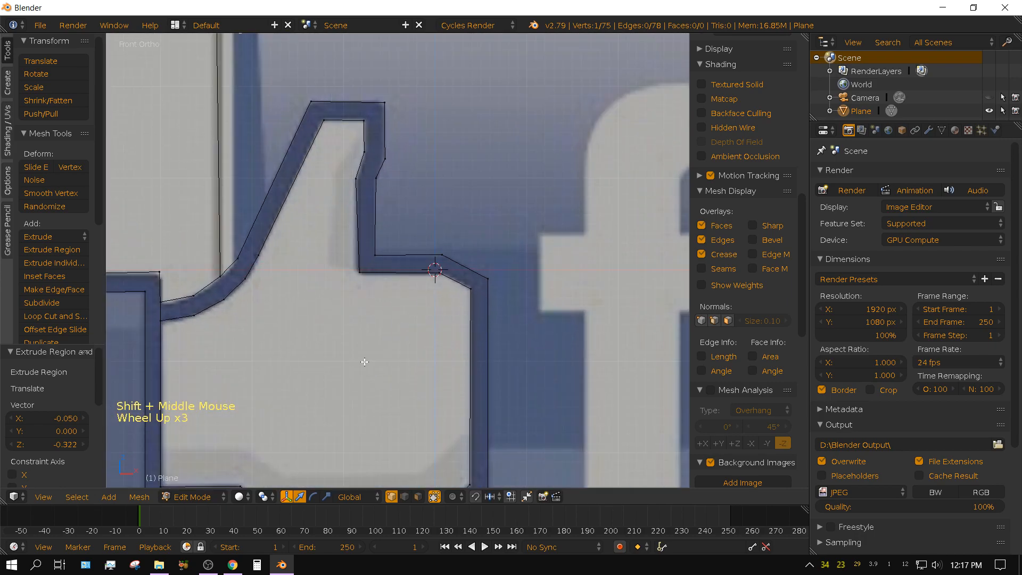
scroll(387, 383, up, 1)
shift+middle_drag(320, 357, 365, 377)
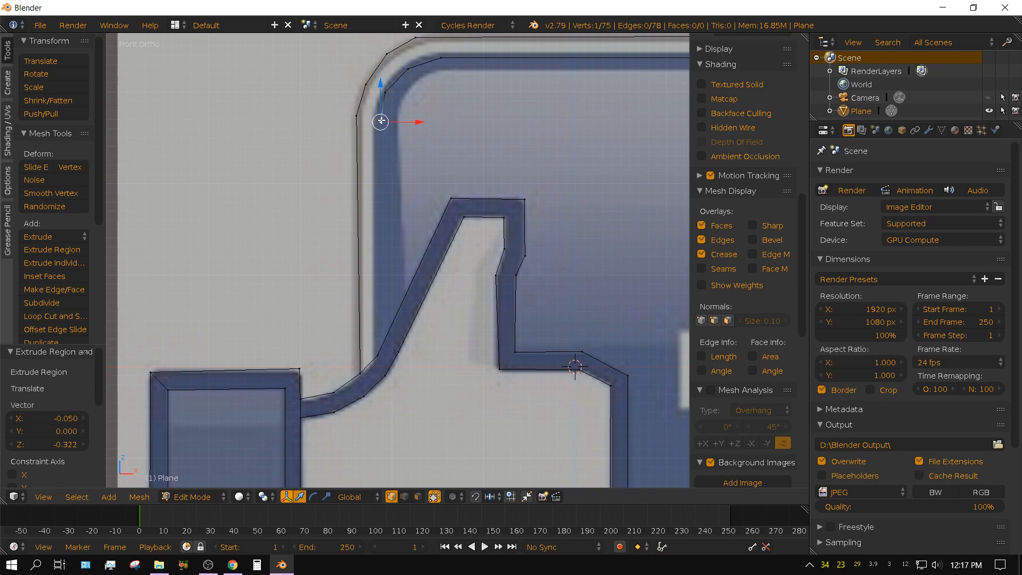
shift+right_click(378, 354)
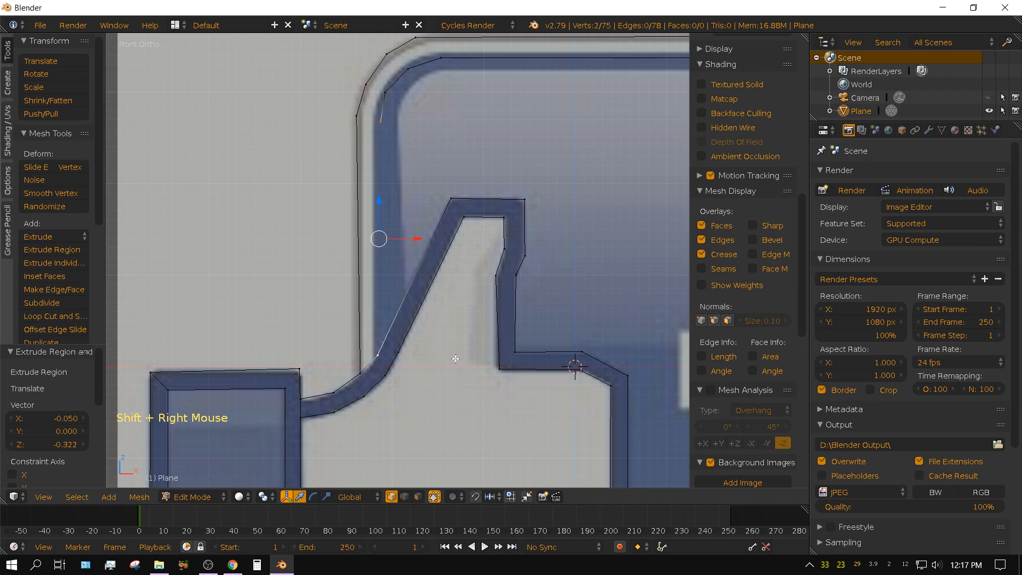
key(f)
From the vertex where the badge's outer border meets the hand's bottom outline, extrude a vertex about 0.08 to the right.
shift+middle_drag(476, 398, 448, 89)
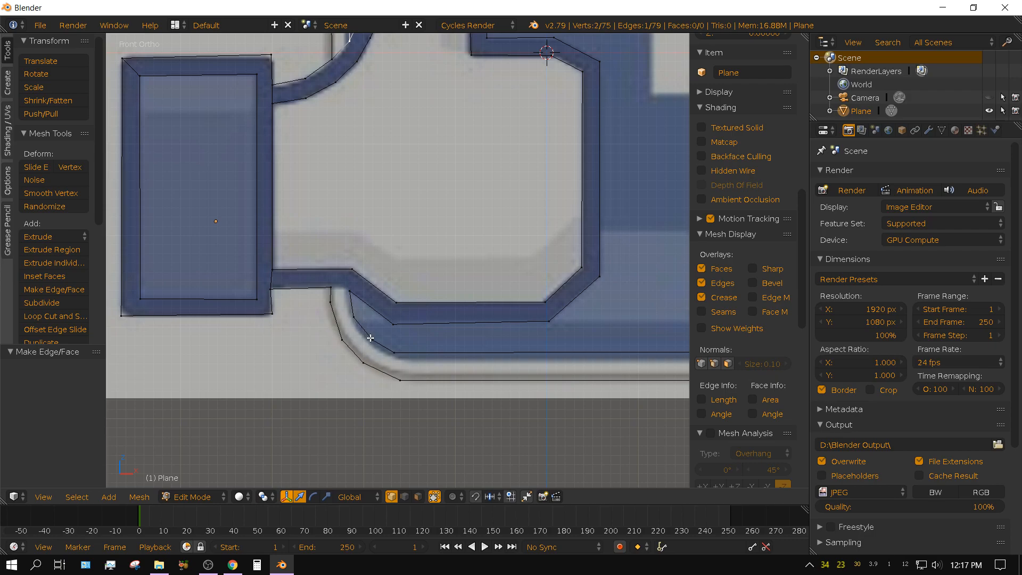
scroll(370, 338, up, 1)
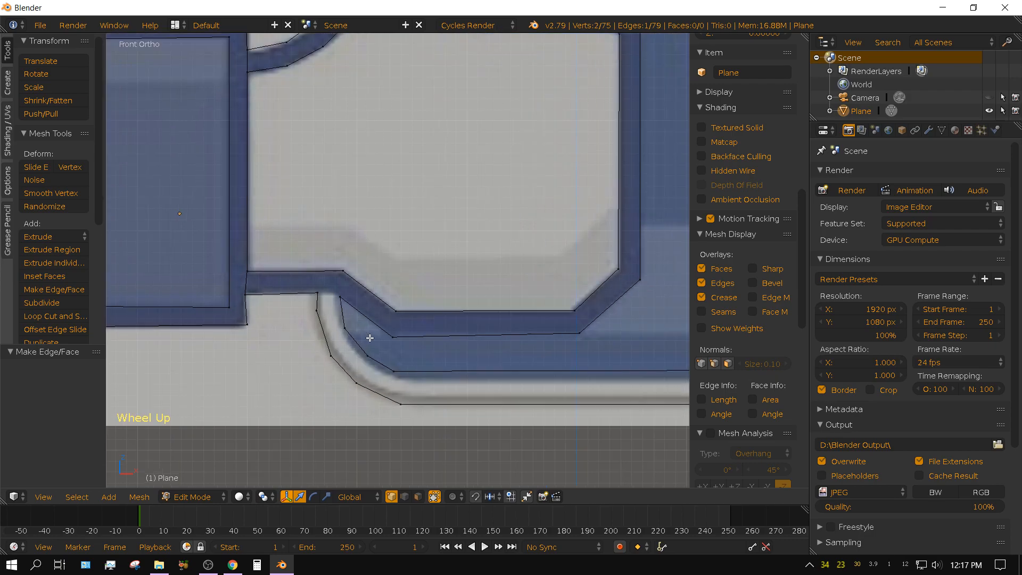
right_click(318, 293)
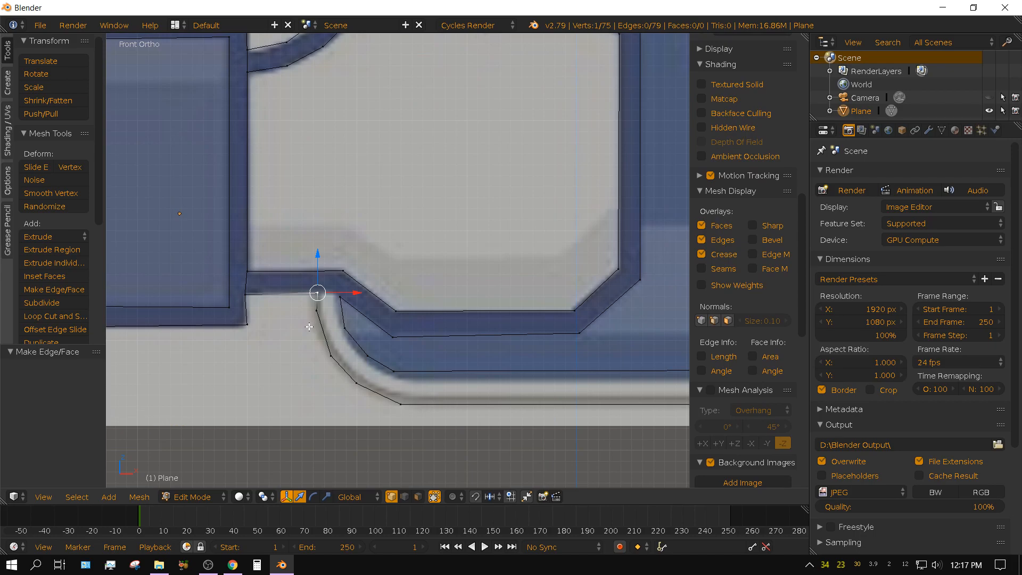
key(e)
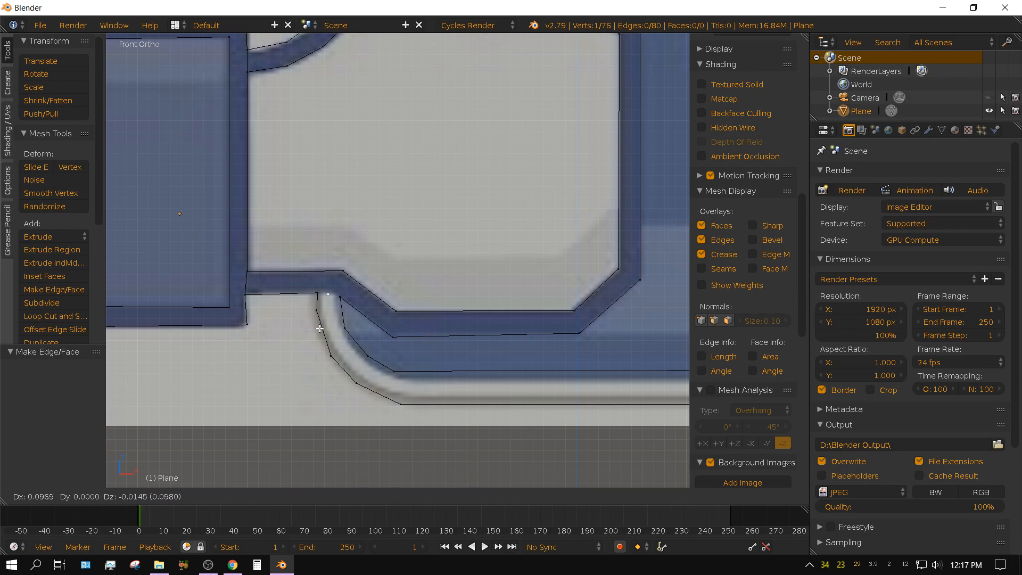
click(318, 328)
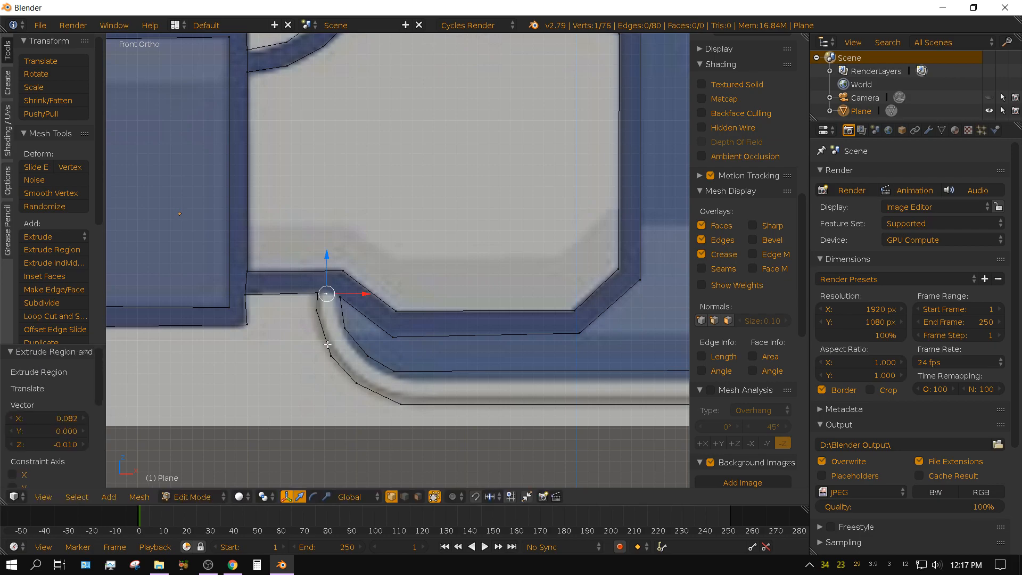
Extrude four vertices from the new vertex down and around the lower-left corner, tracing the inner edge of the badge's grey rim line.
shift+middle_drag(507, 413, 468, 292)
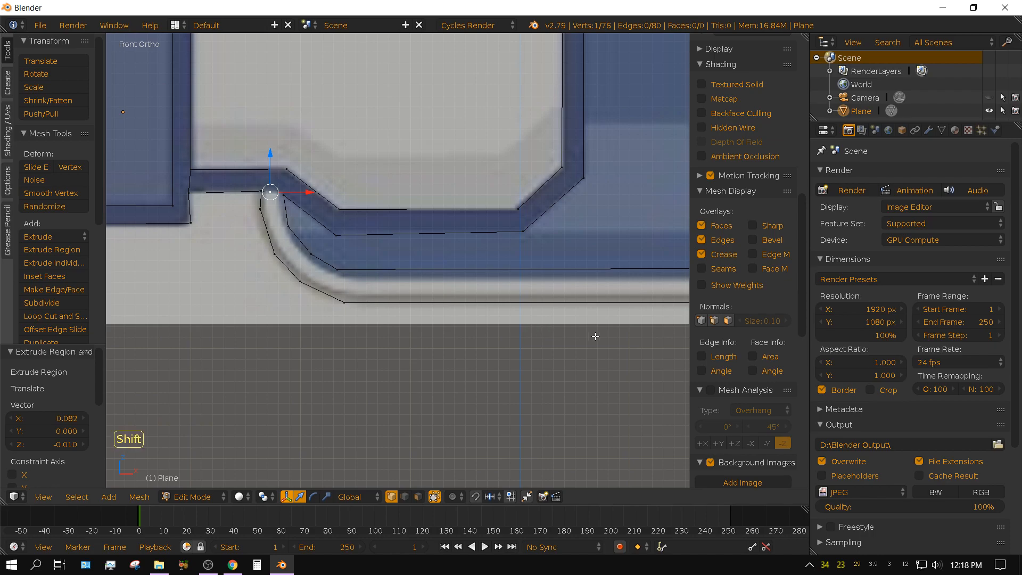
shift+middle_drag(595, 337, 151, 312)
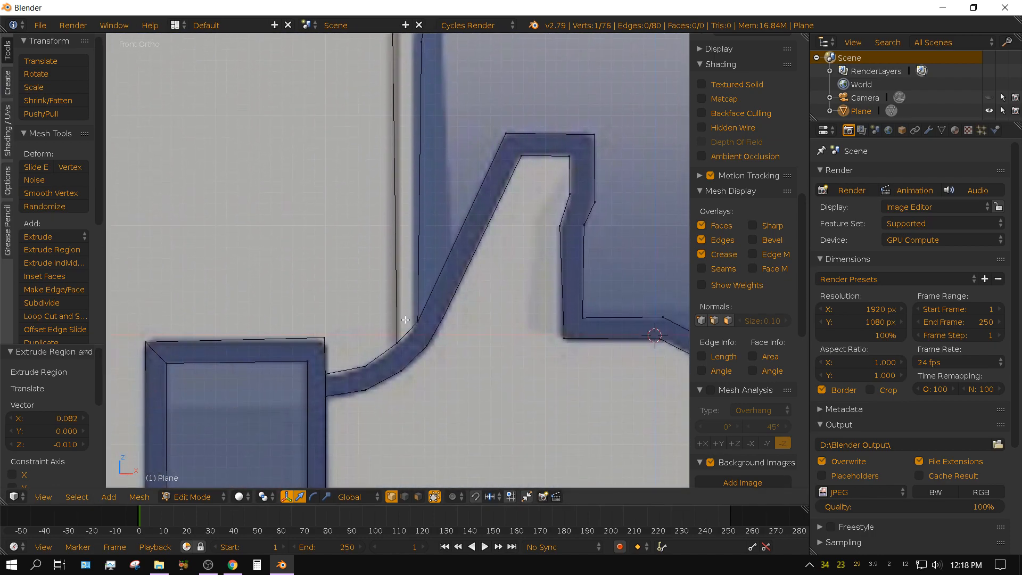
shift+middle_drag(405, 334, 349, 417)
scroll(362, 355, up, 3)
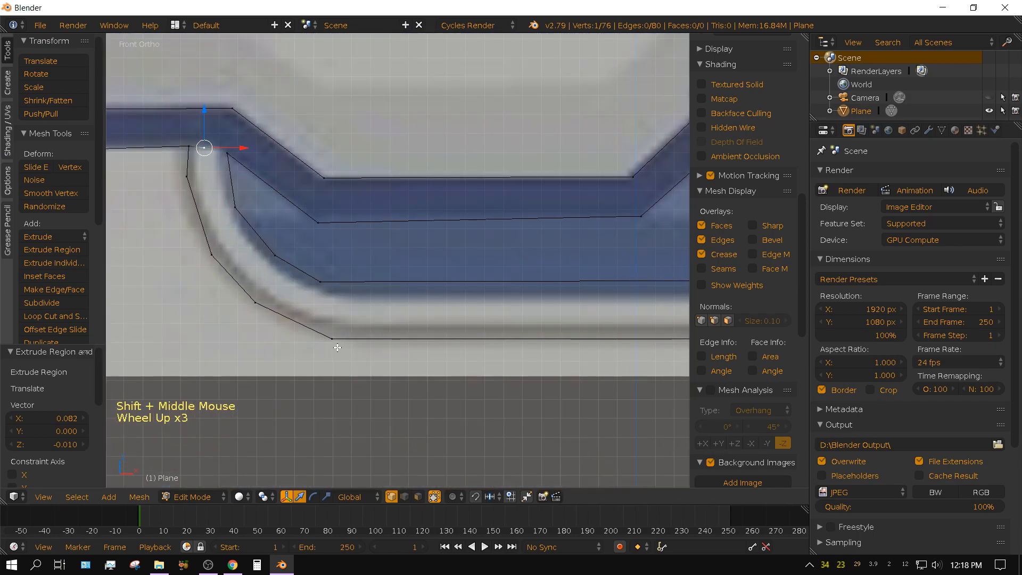
shift+middle_drag(340, 349, 424, 372)
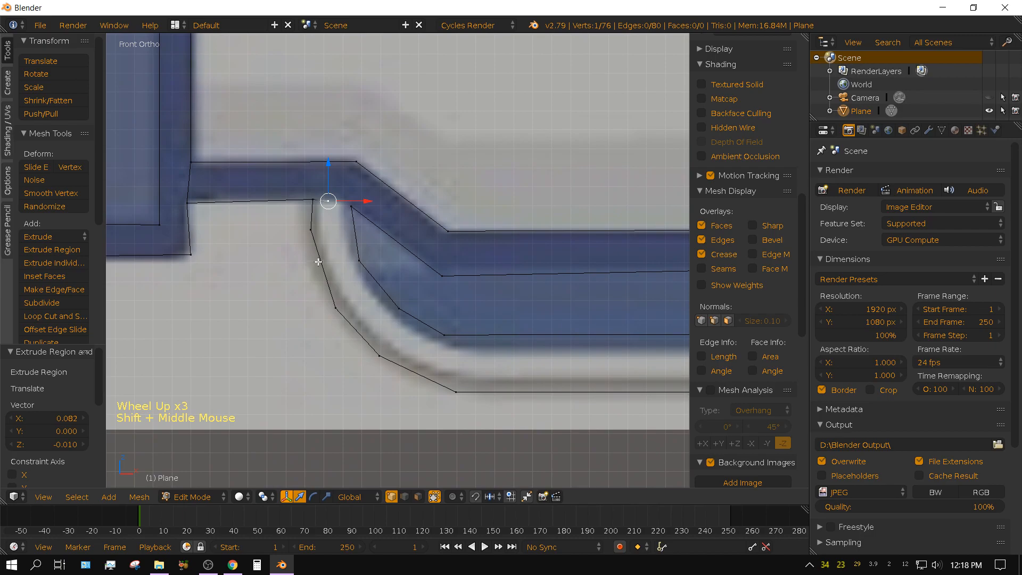
key(e)
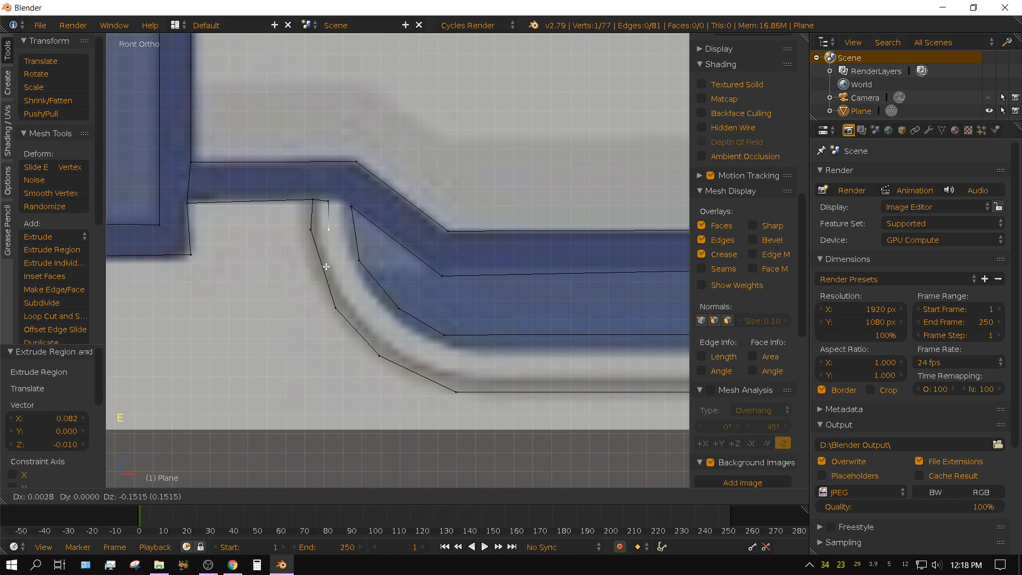
click(326, 266)
key(e)
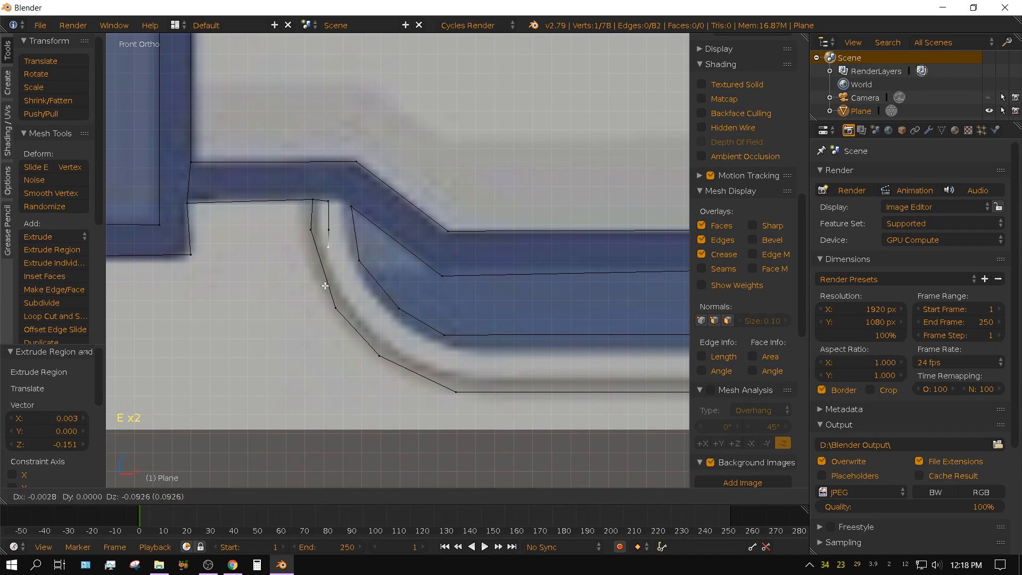
click(352, 339)
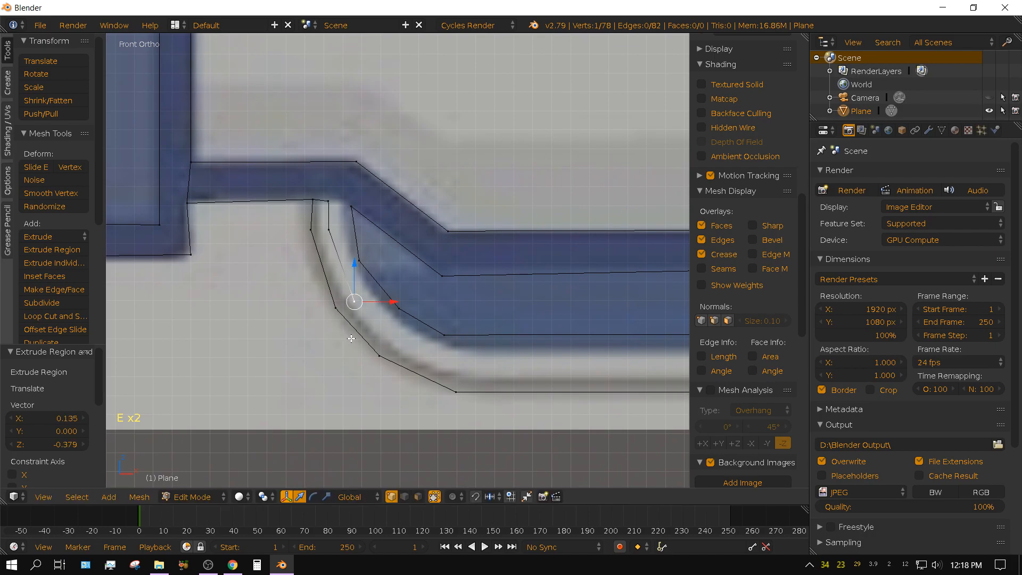
key(e)
click(387, 378)
key(e)
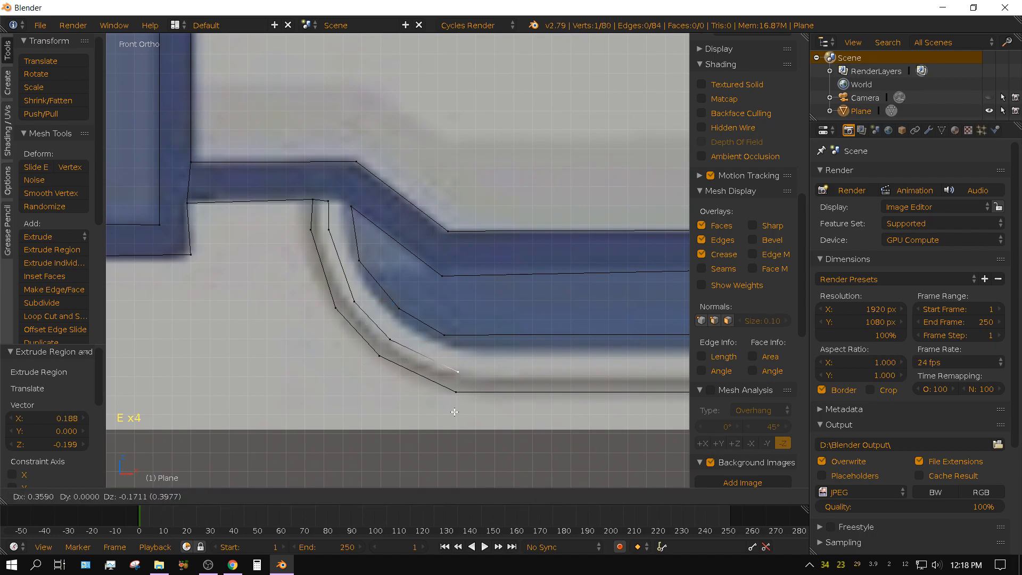
click(455, 412)
Extrude the rim line about 5.51 along the badge's bottom edge to the start of the lower-right corner.
shift+middle_drag(531, 434, 270, 358)
scroll(270, 365, down, 2)
scroll(277, 369, down, 2)
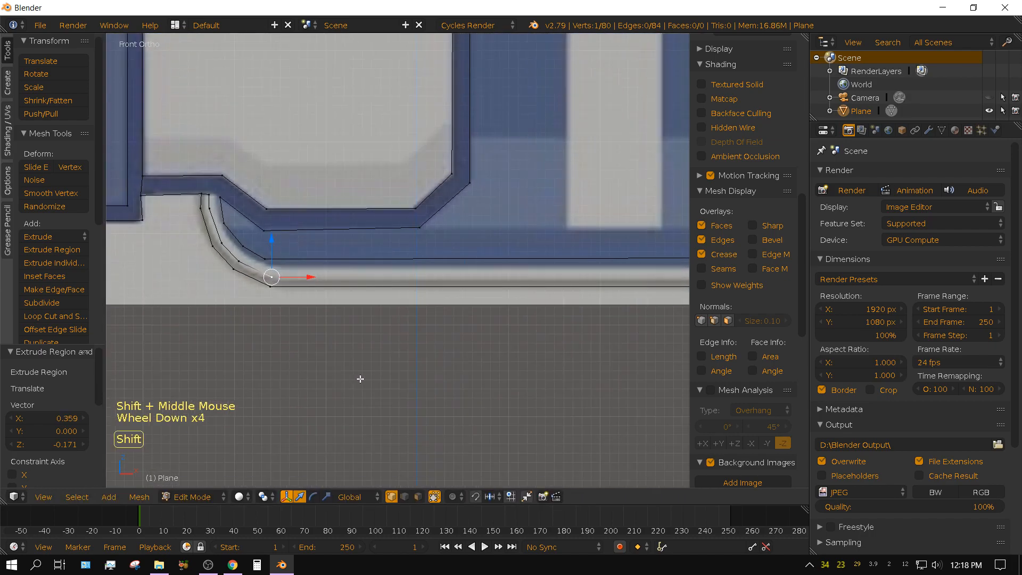
shift+middle_drag(361, 376, 226, 432)
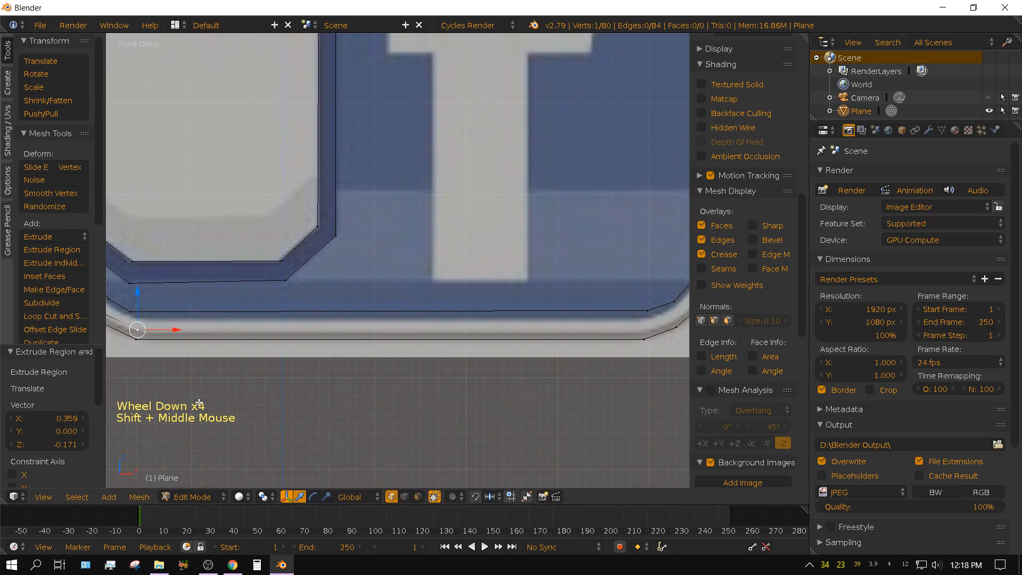
key(e)
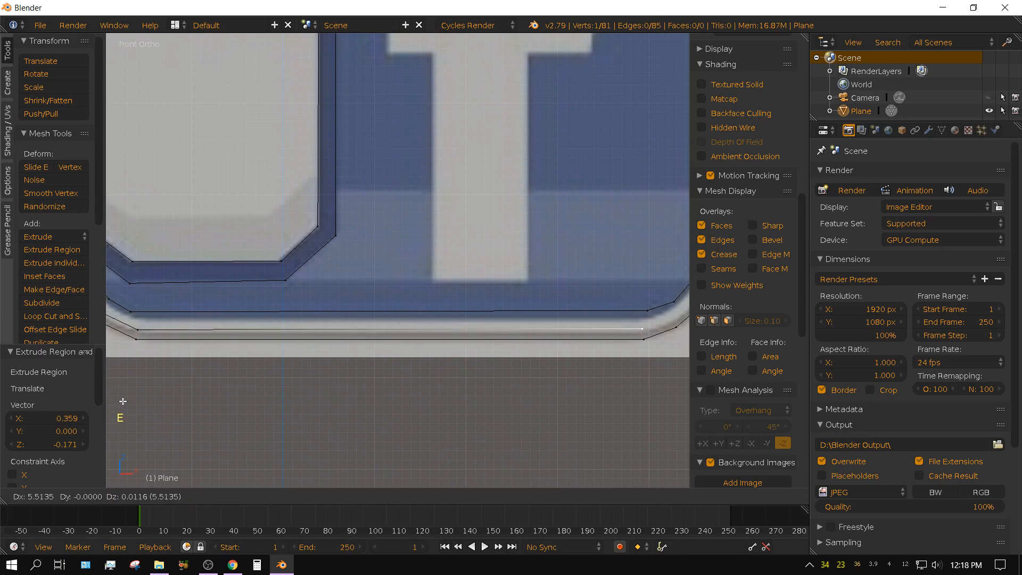
click(123, 401)
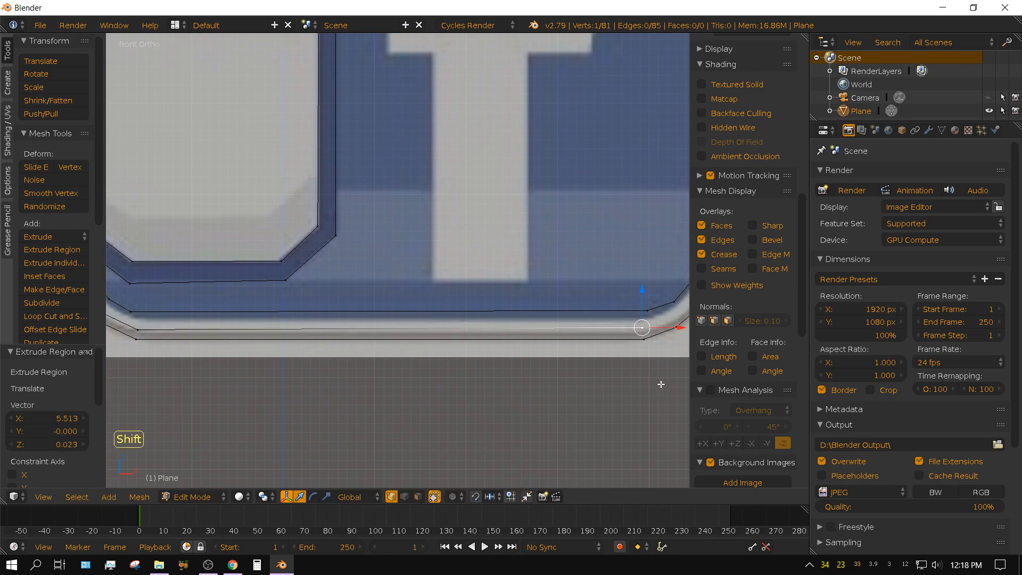
Extrude four vertices around the badge's lower-right corner, tracing the inner edge of the grey rim line.
shift+middle_drag(663, 383, 395, 417)
shift+middle_drag(521, 267, 488, 388)
key(e)
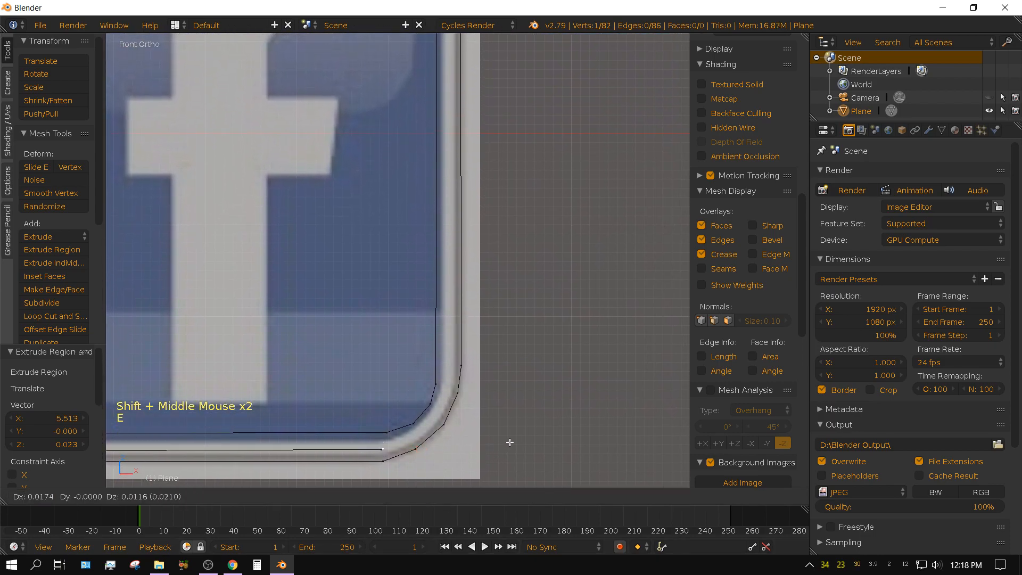
click(546, 432)
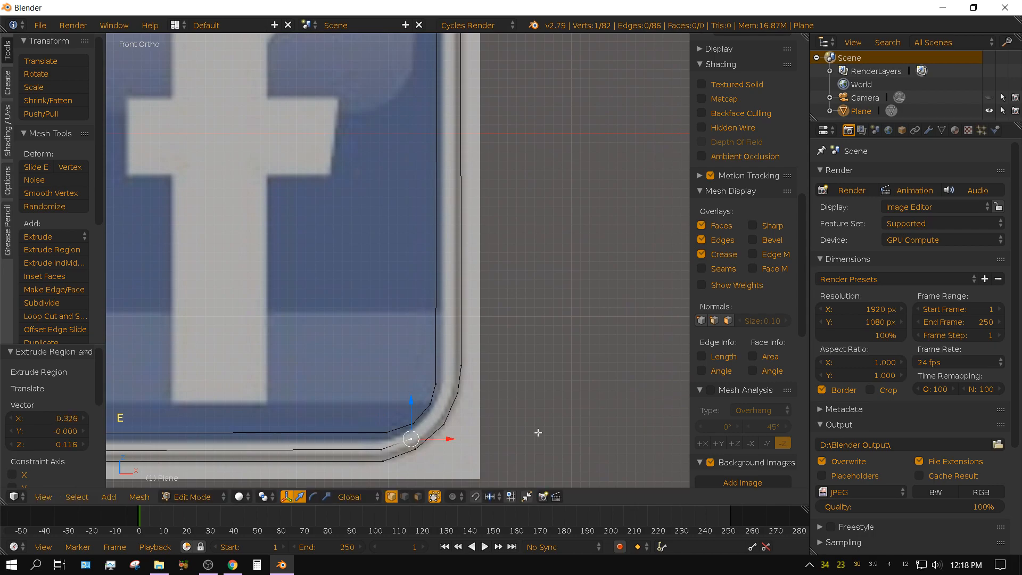
key(e)
click(558, 411)
key(e)
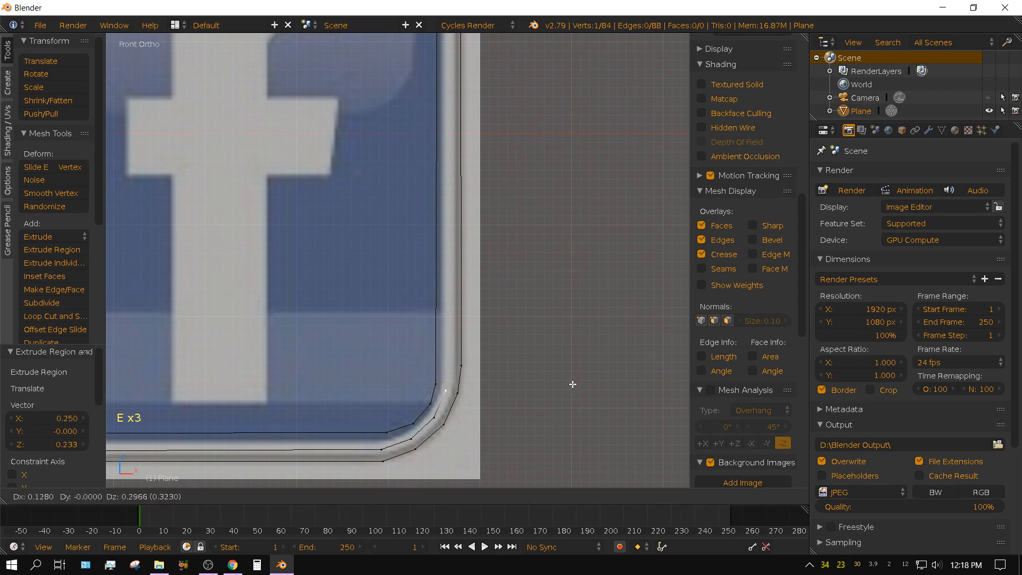
click(572, 384)
key(e)
click(568, 367)
Extrude the rim line about 5.22 up the badge's right side to the start of the upper-right corner.
shift+middle_drag(584, 162, 643, 265)
scroll(601, 235, down, 3)
key(e)
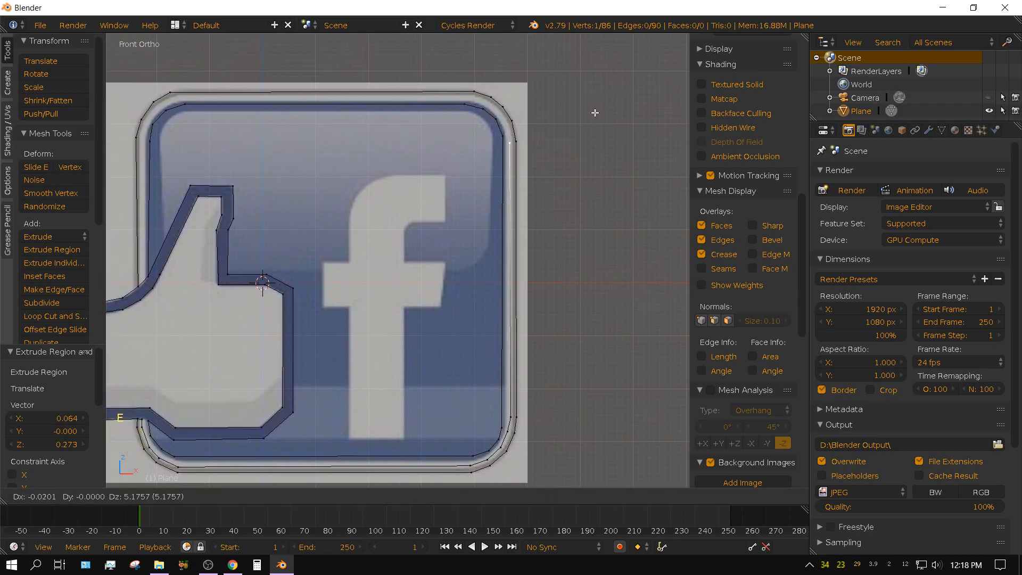
click(594, 111)
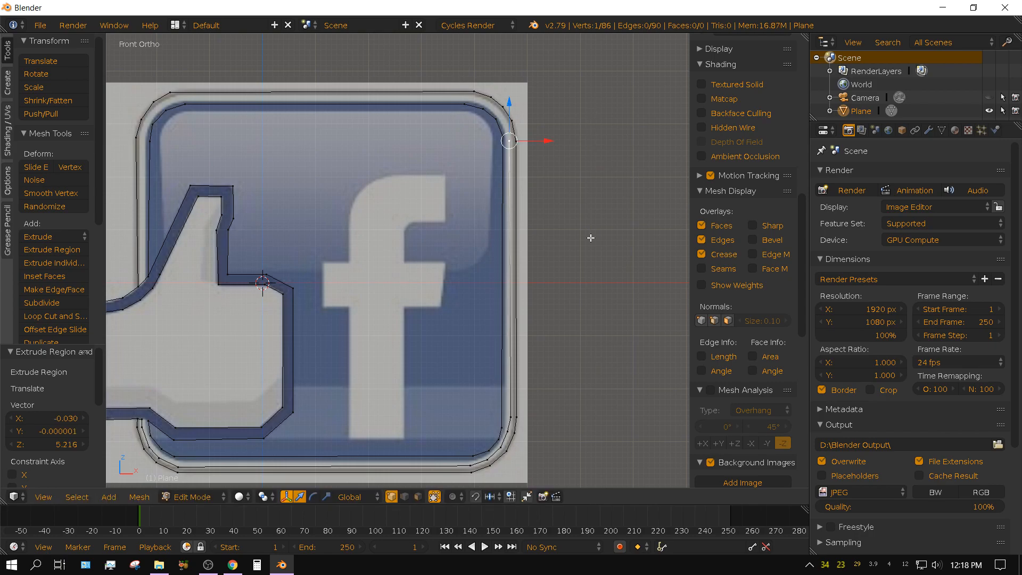
Extrude four vertices around the badge's upper-right corner, following the grey rim between the two existing borders.
scroll(590, 238, up, 2)
shift+middle_drag(590, 238, 612, 360)
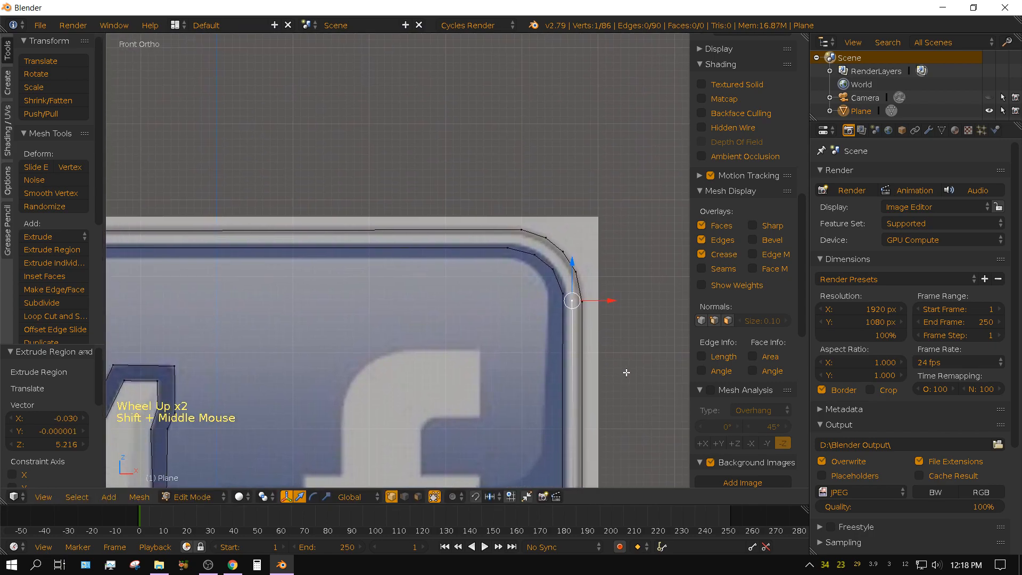
key(e)
click(622, 339)
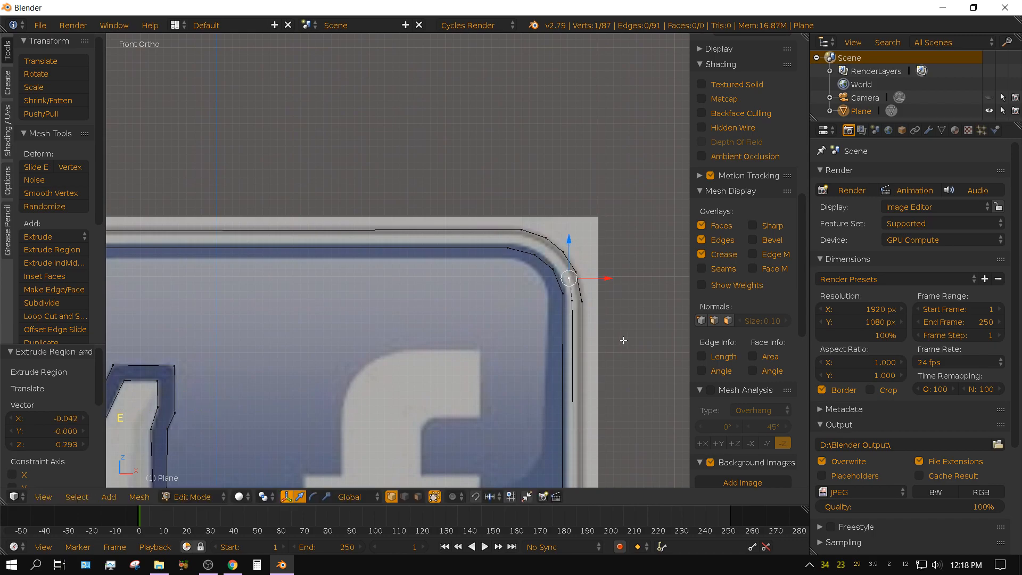
key(e)
click(613, 322)
key(e)
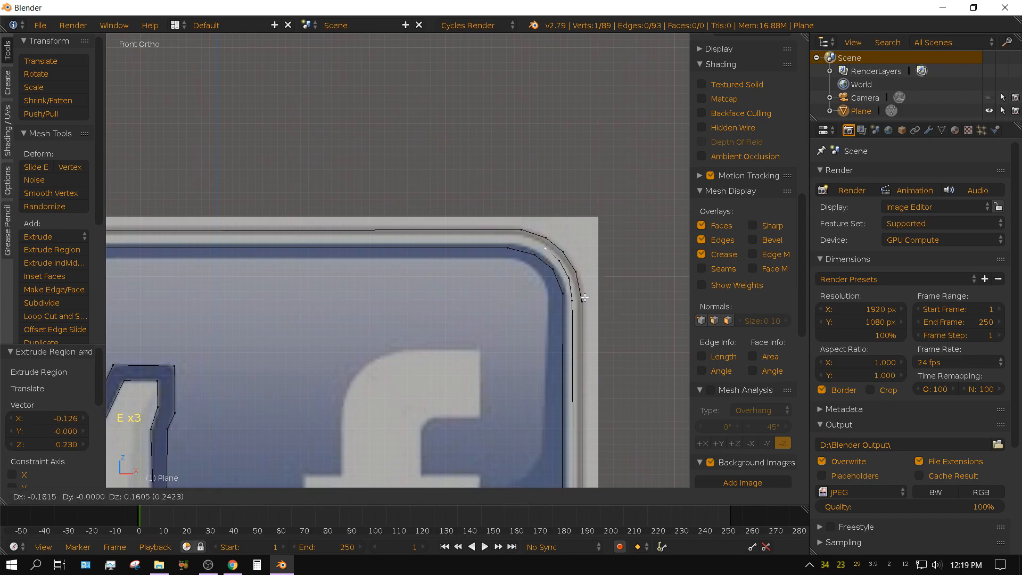
click(575, 291)
key(e)
click(556, 284)
Extrude the rim line about 5.67 to the left along the badge's top edge to the start of the upper-left corner.
shift+middle_drag(313, 331, 538, 261)
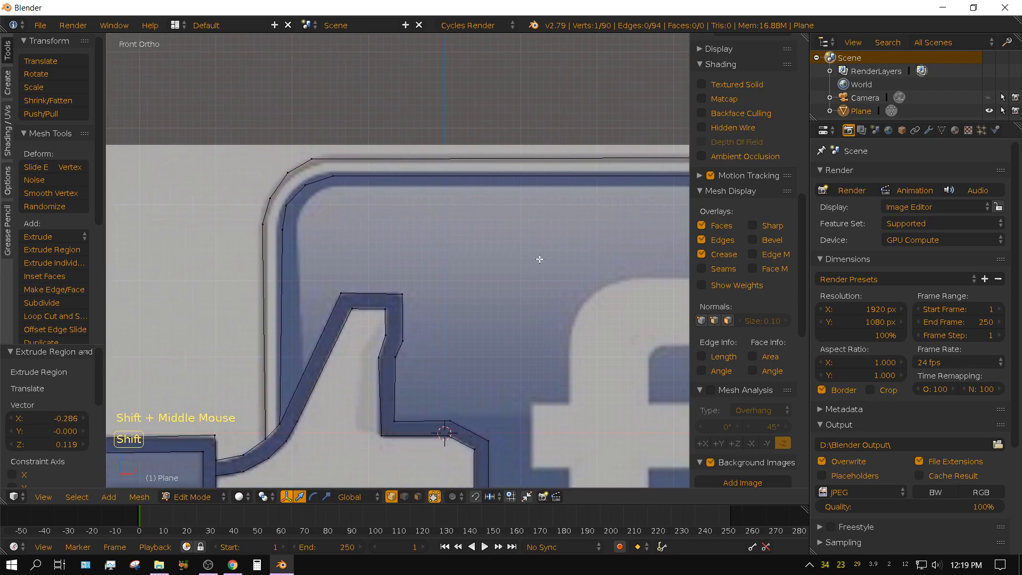
key(e)
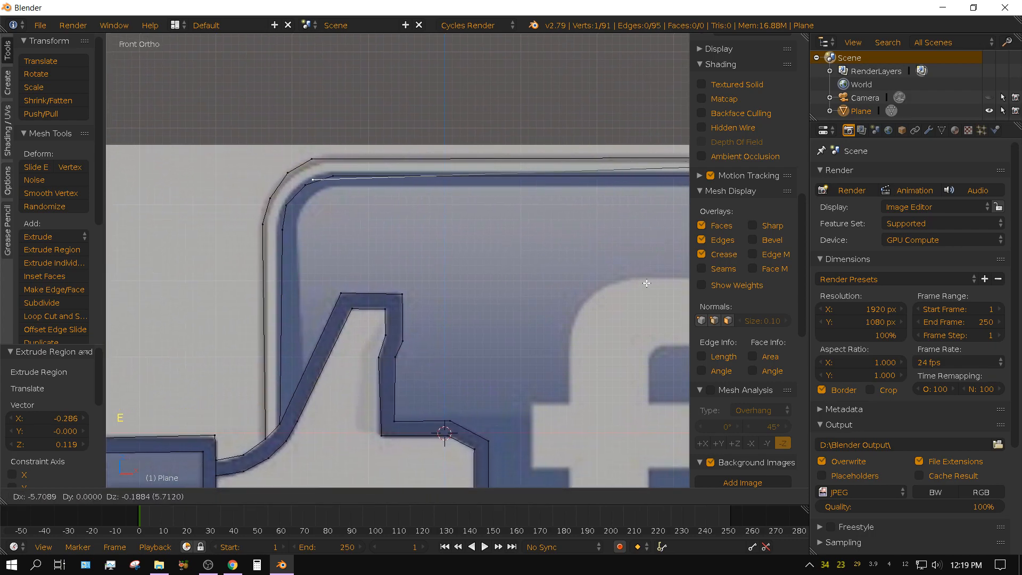
click(651, 269)
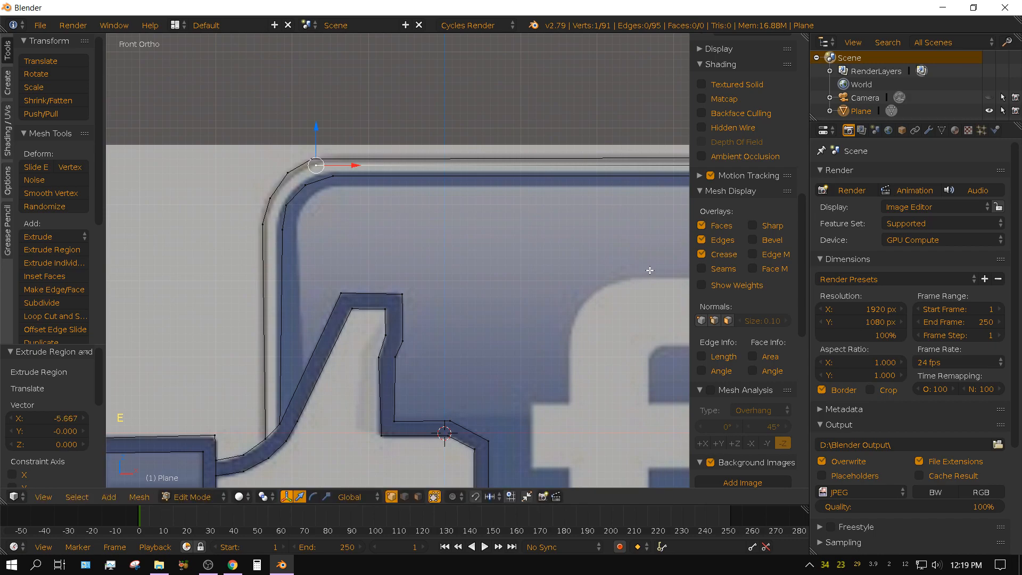
Extrude three vertices around the badge's upper-left corner down to the start of its left side.
key(e)
click(628, 285)
key(e)
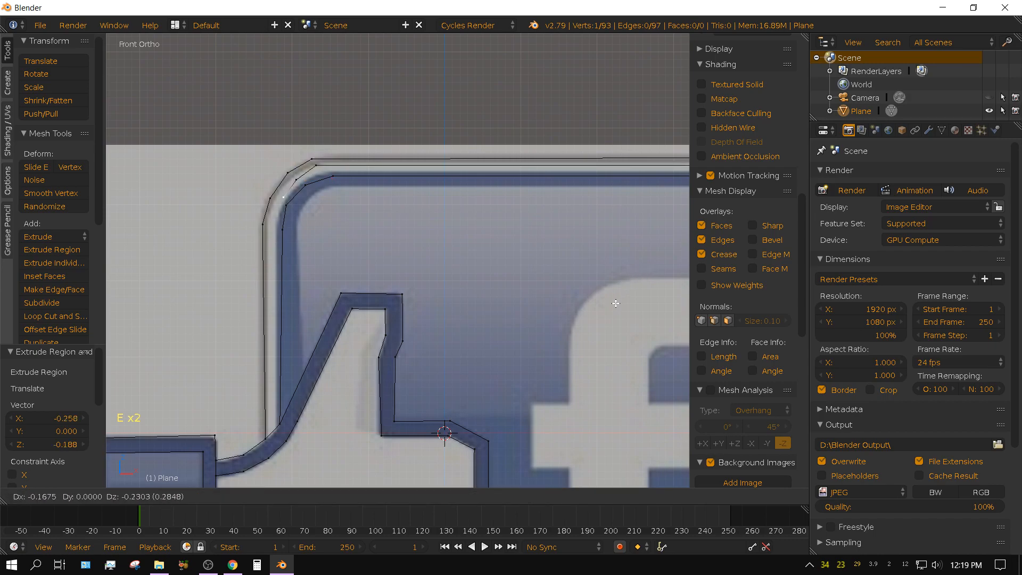
click(610, 306)
key(e)
click(605, 329)
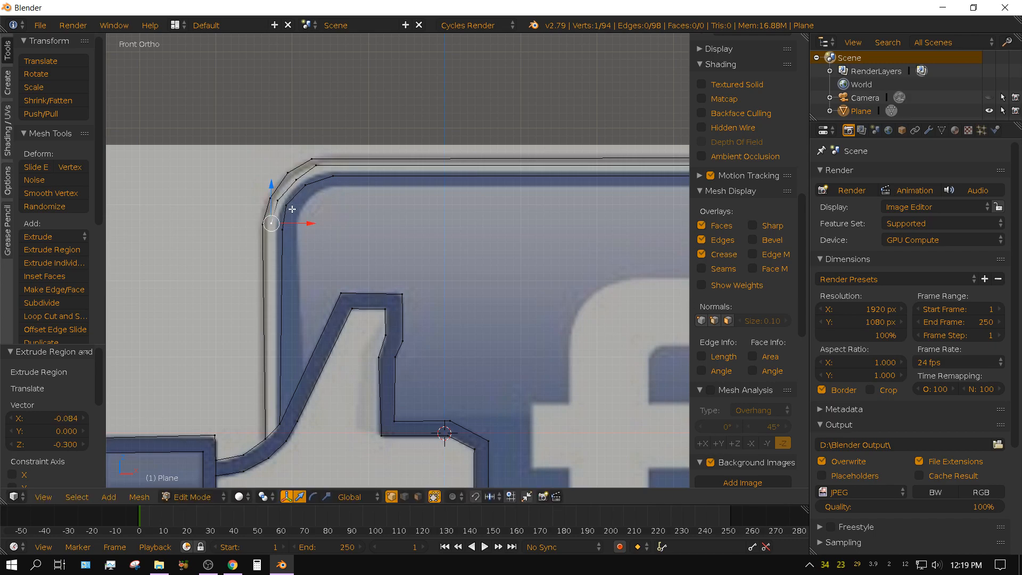
Delete the edge of the hand's outline between the badge's outer border and the blue area's border at the thumb's base.
shift+middle_drag(452, 406, 493, 283)
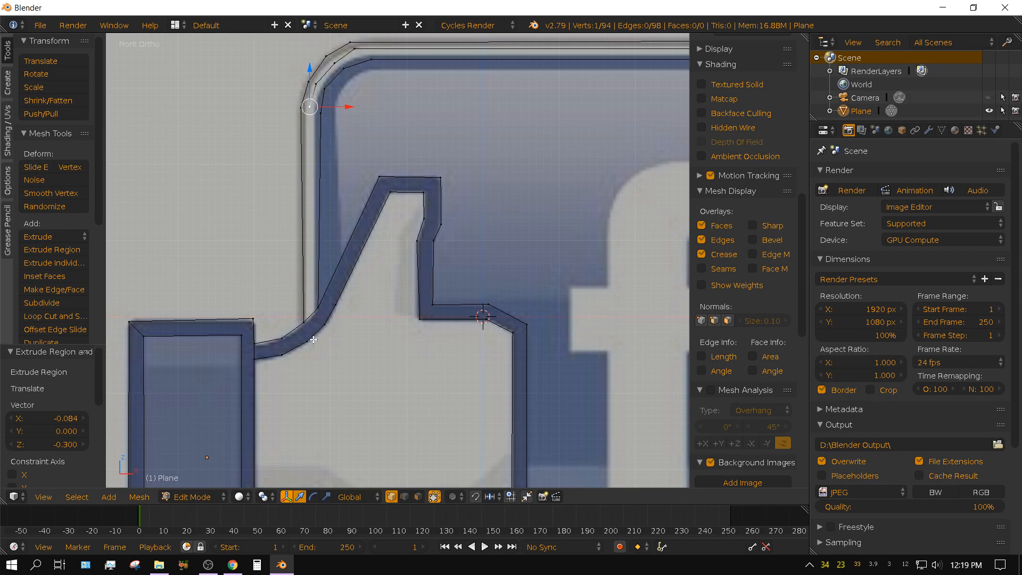
scroll(314, 339, up, 3)
shift+middle_drag(314, 339, 424, 334)
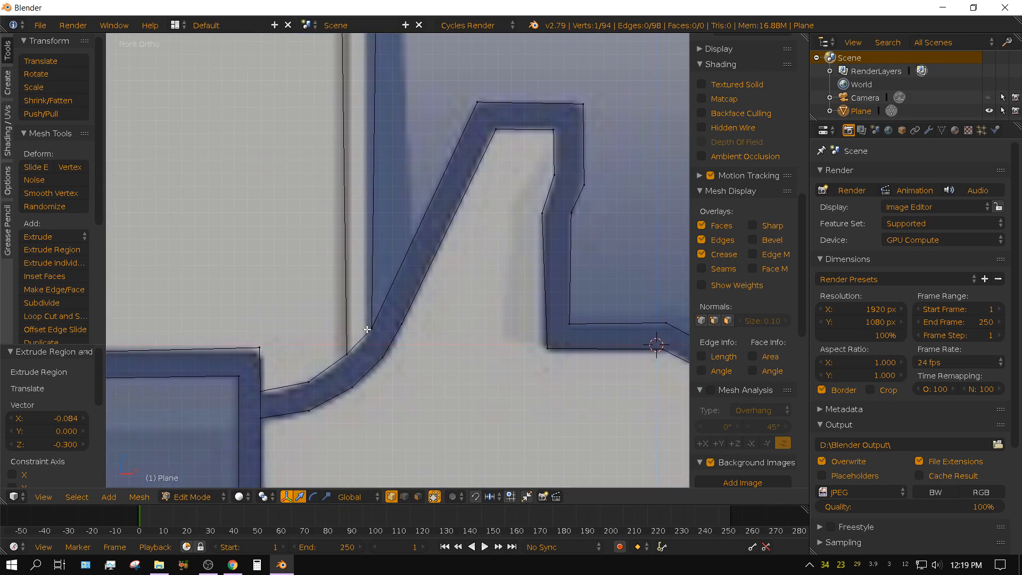
shift+middle_drag(359, 268, 468, 352)
shift+middle_drag(495, 450, 499, 301)
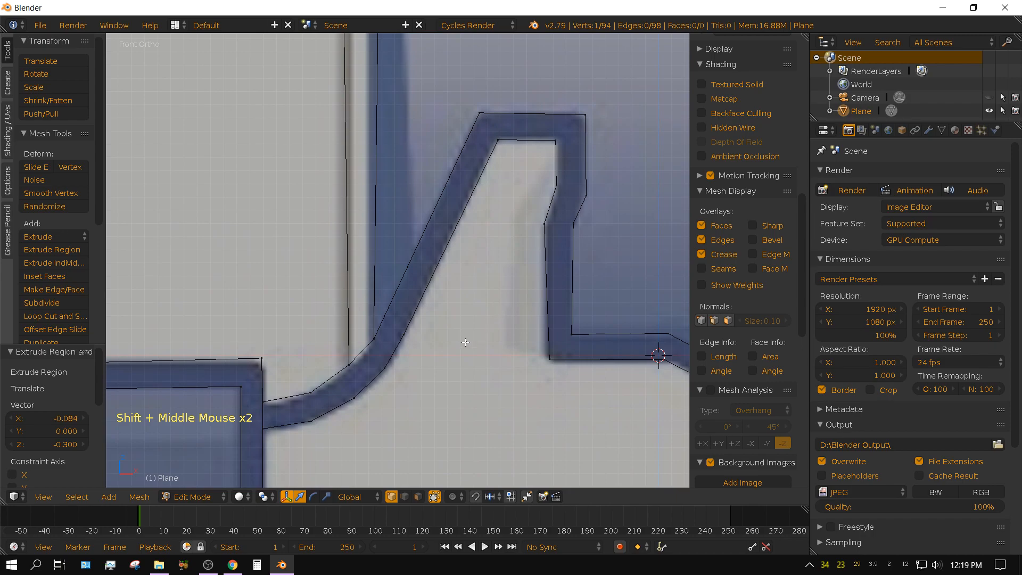
click(405, 498)
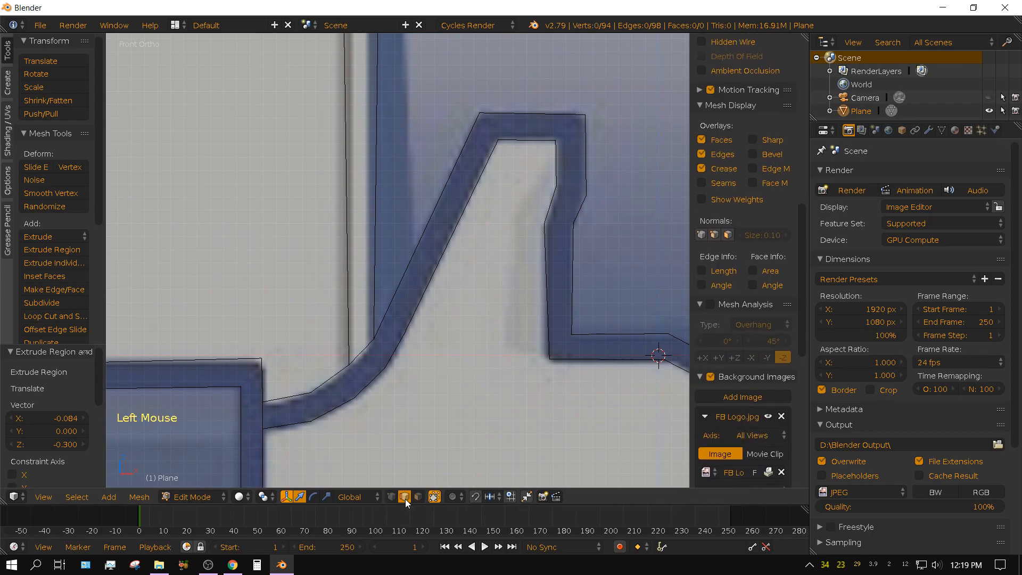
right_click(362, 351)
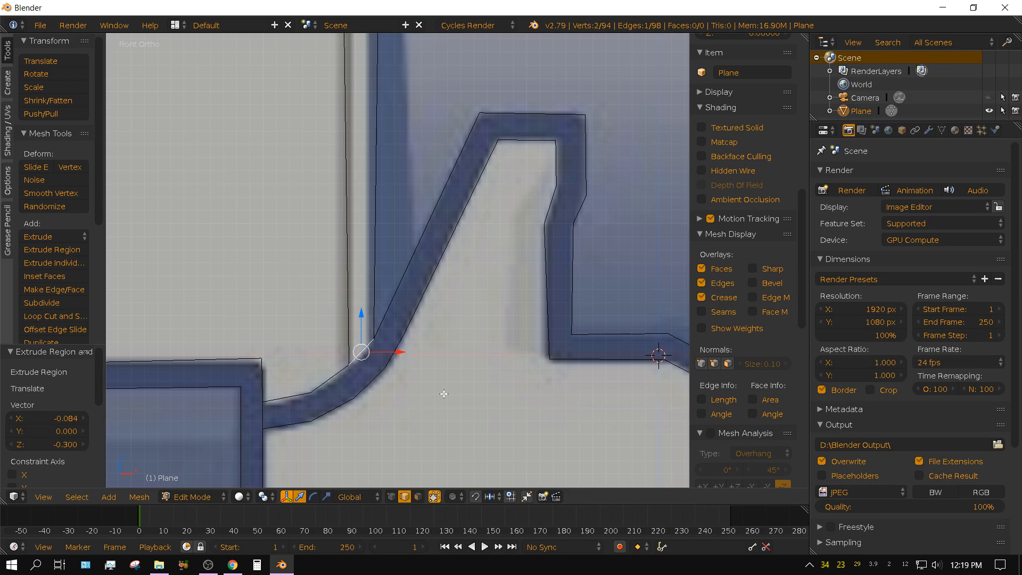
key(x)
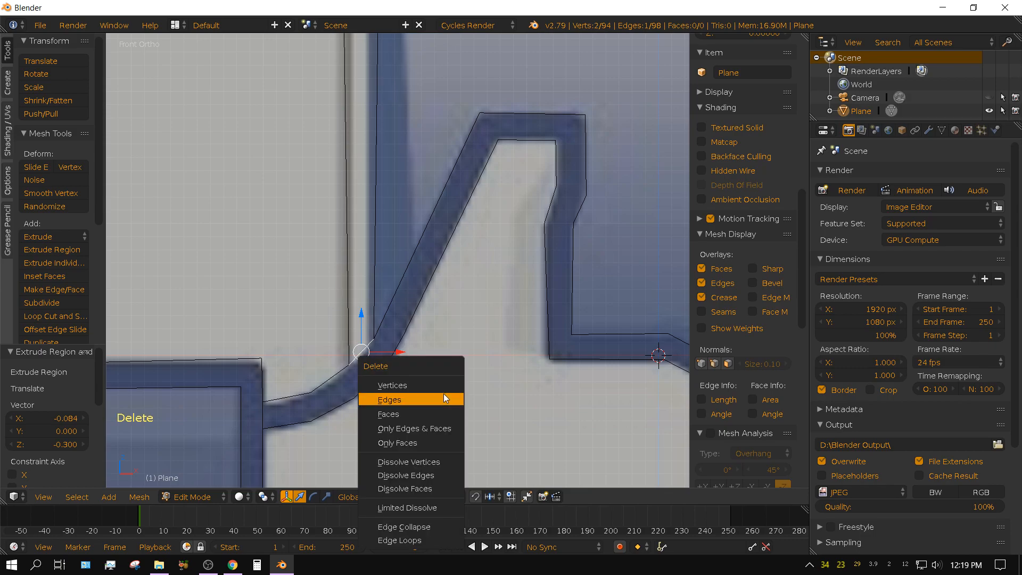
click(444, 394)
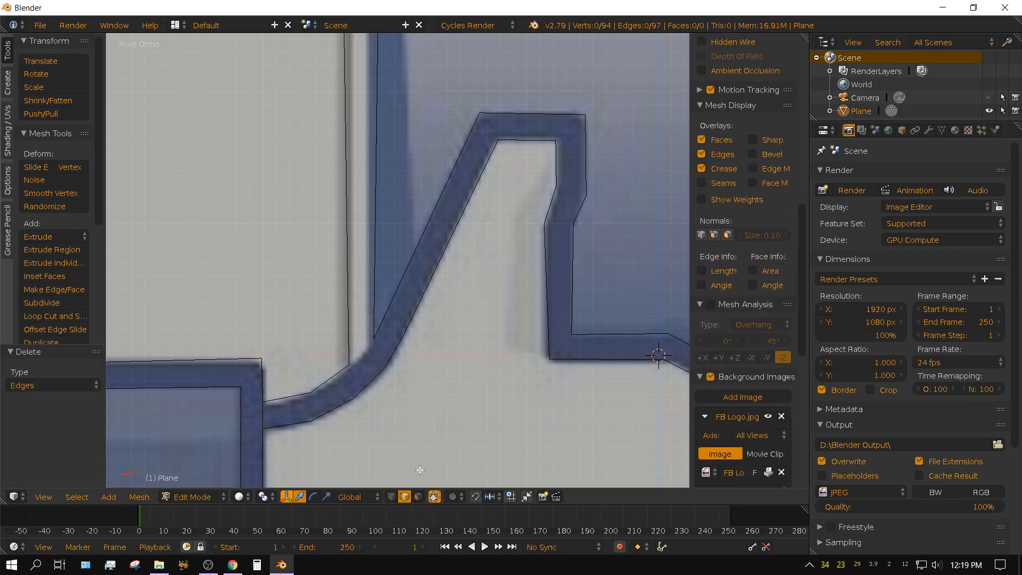
Extrude a vertex about 0.09 right and 0.06 up from the outer border's end and join it to the blue border's end vertex.
click(392, 497)
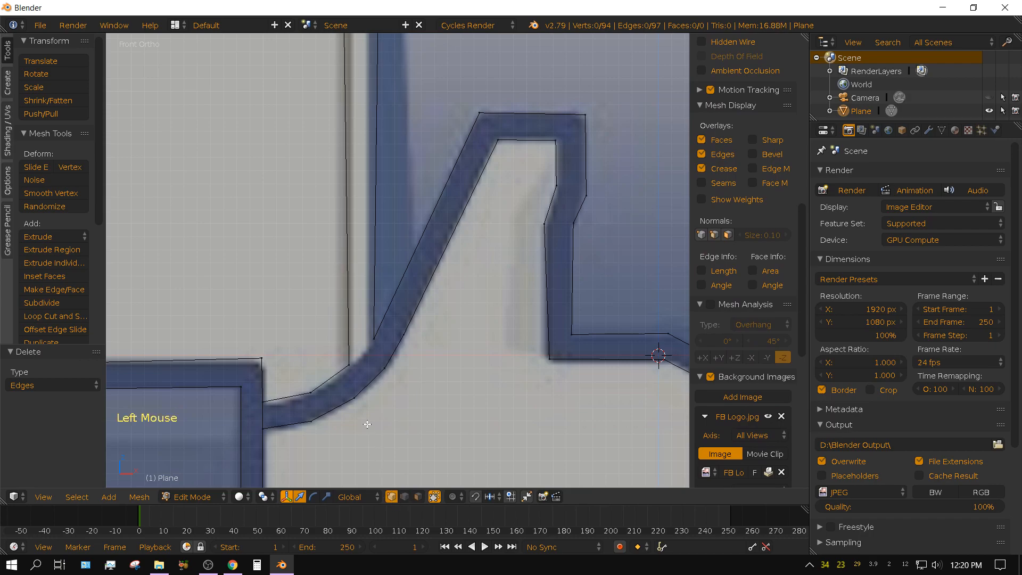
right_click(355, 379)
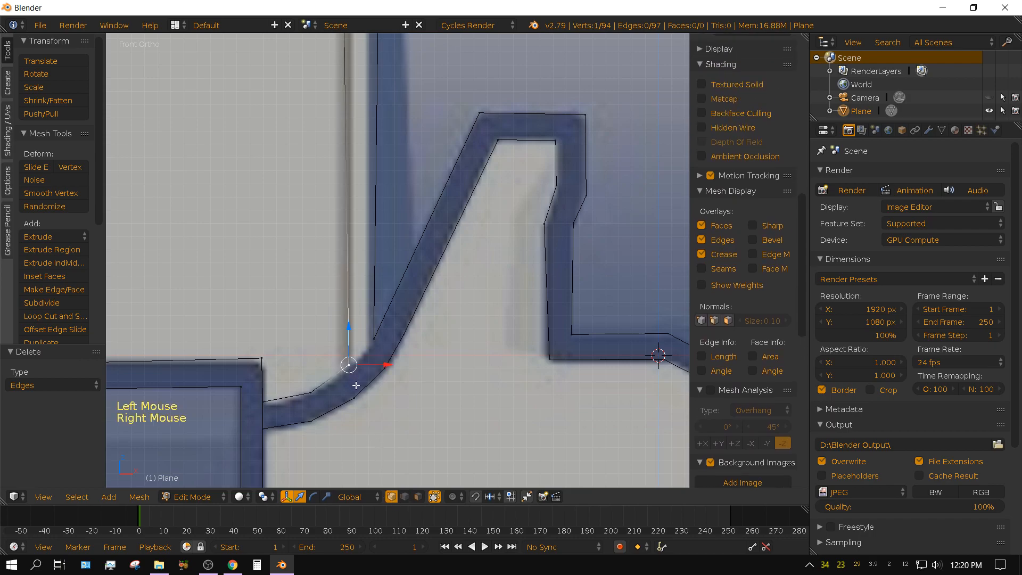
key(e)
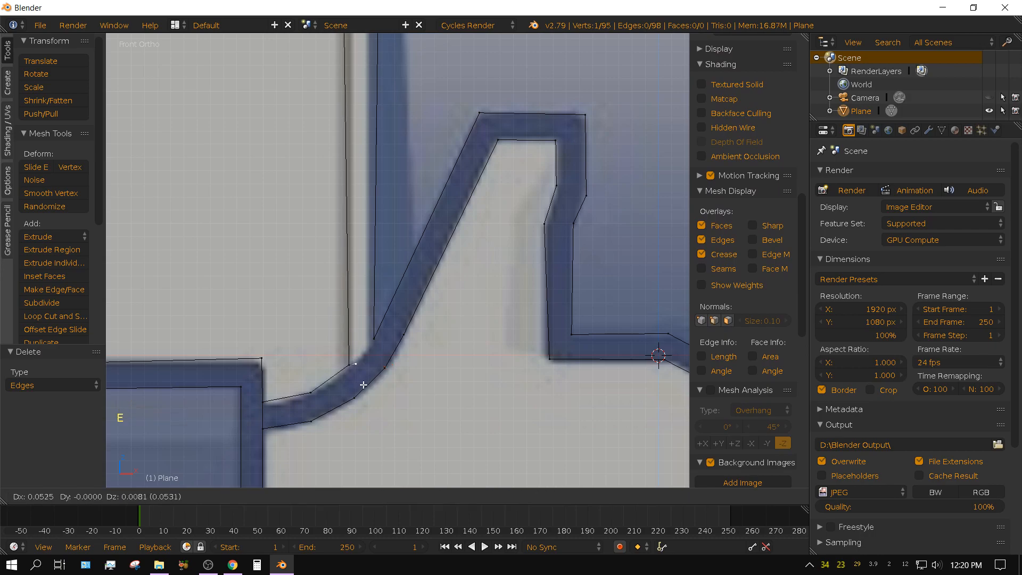
click(369, 377)
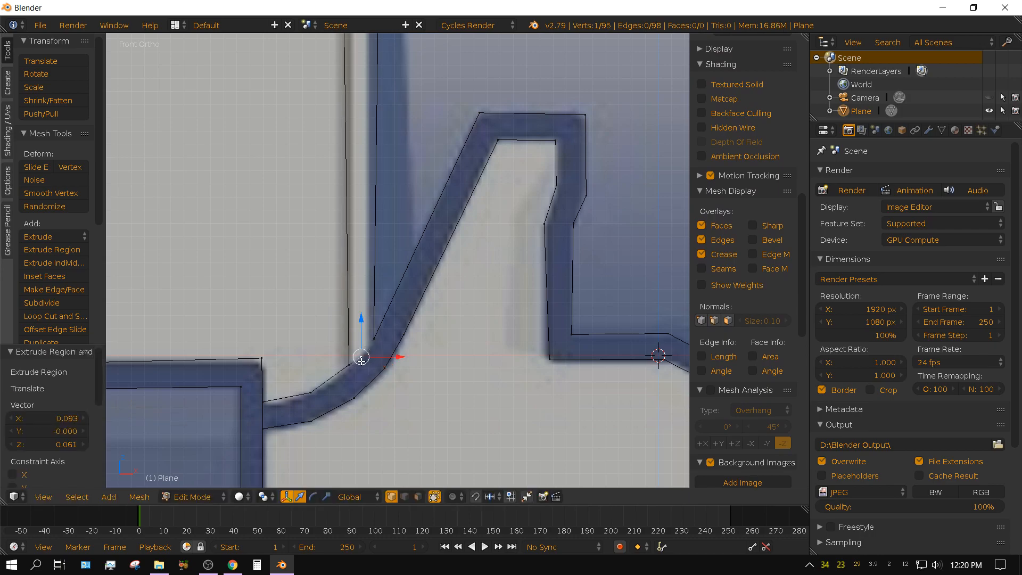
shift+right_click(372, 337)
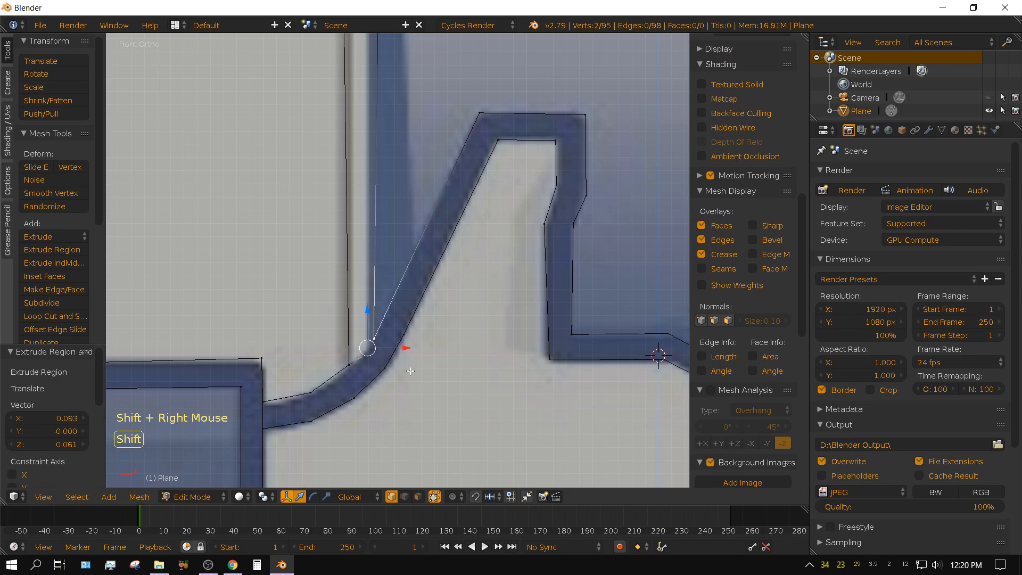
key(f)
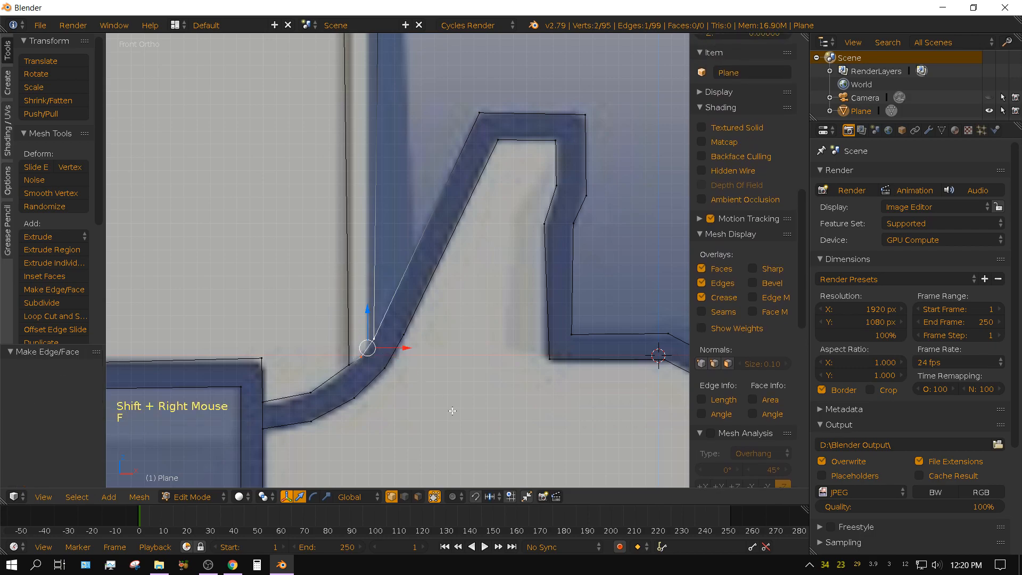
Join the new vertex at the thumb's base to the rim line's open end at the upper-left corner with an edge.
right_click(361, 358)
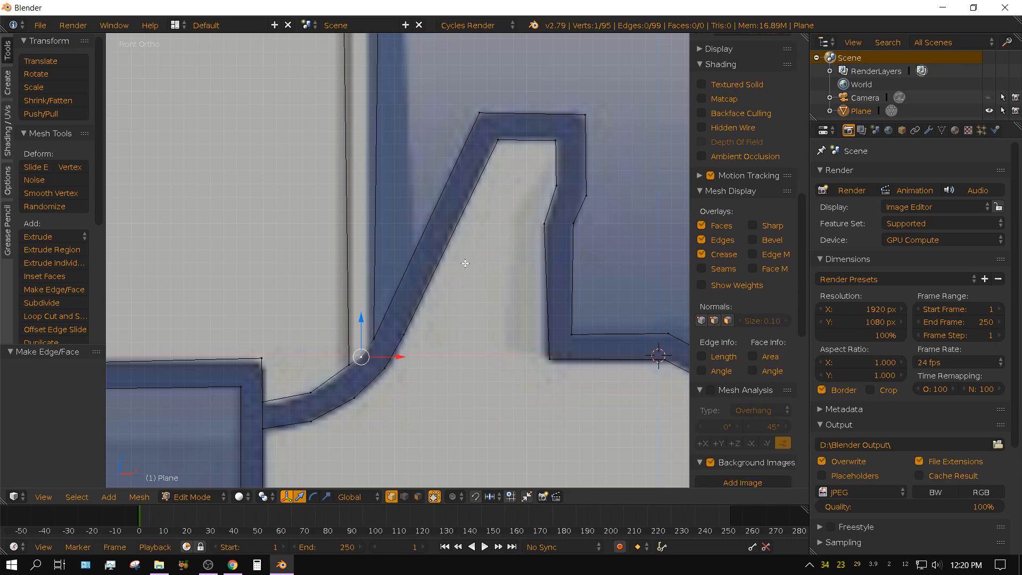
shift+middle_drag(478, 202, 477, 353)
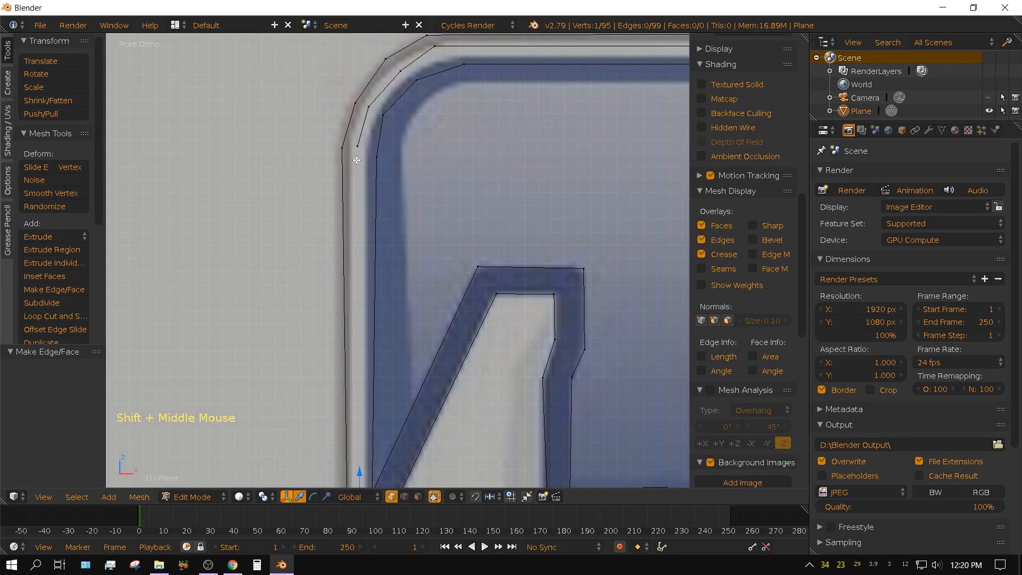
shift+right_click(357, 147)
key(f)
From the lower-right vertex of the hand's bottom outline, extrude a vertex about 1.61 right to the lower-left corner of the letter f.
shift+middle_drag(428, 260, 479, 265)
scroll(480, 265, down, 5)
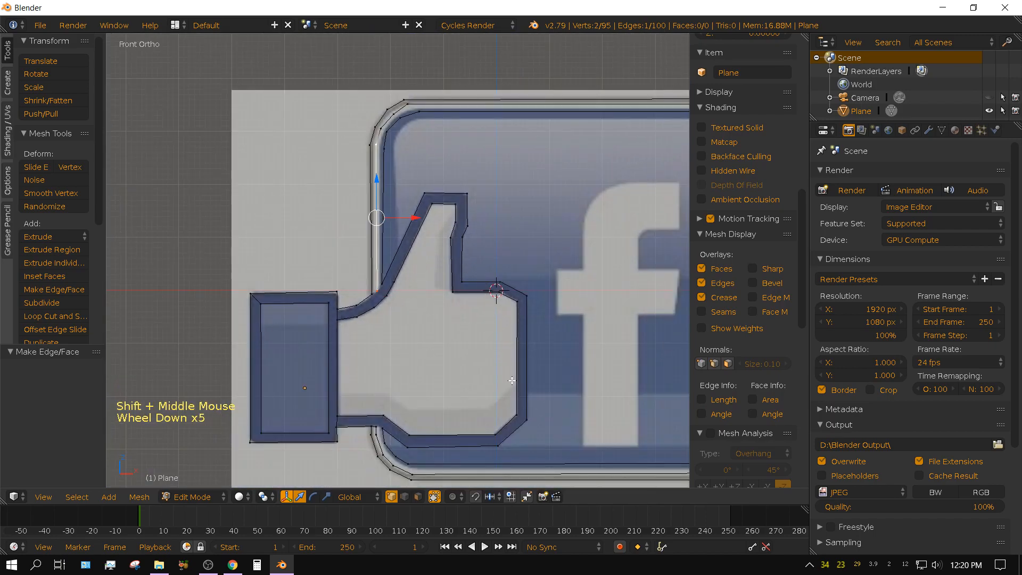
shift+middle_drag(554, 407, 417, 326)
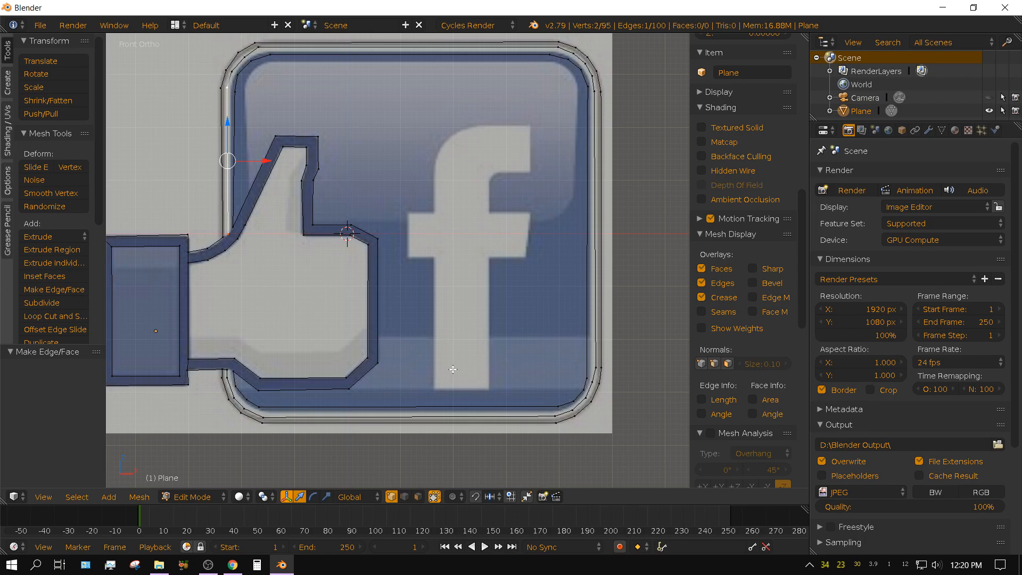
middle_drag(480, 372, 485, 367)
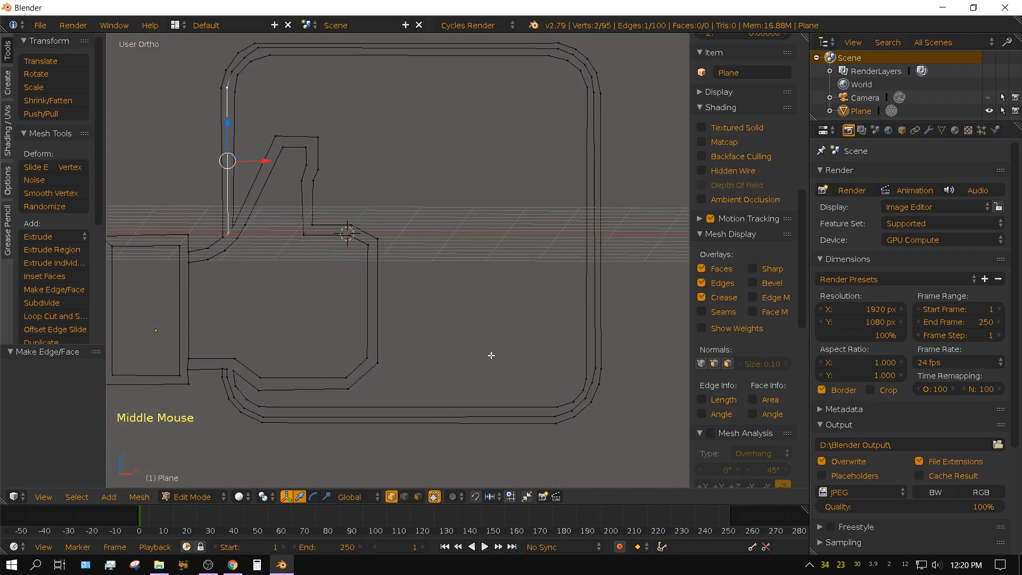
key(KP_1)
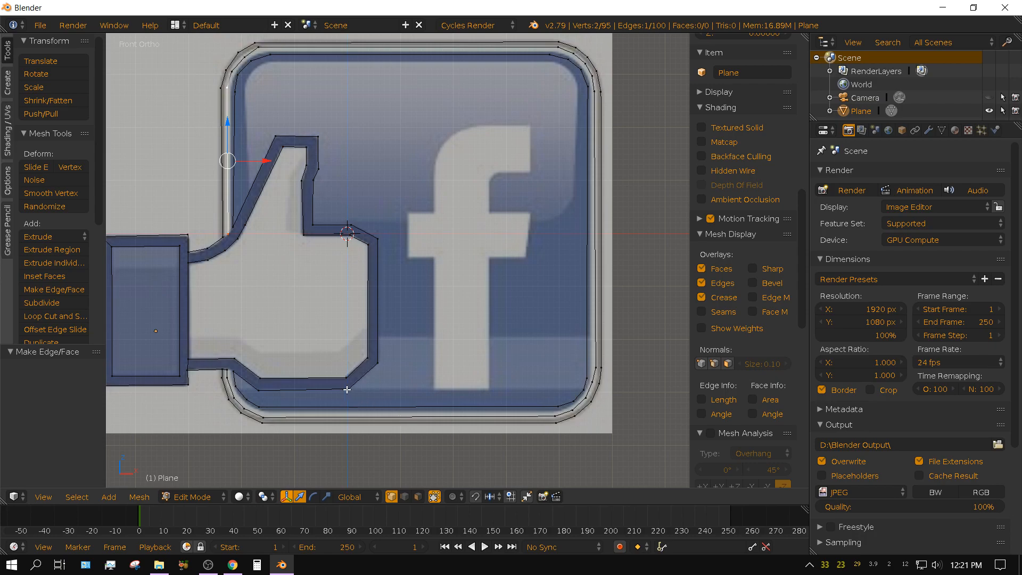
right_click(347, 390)
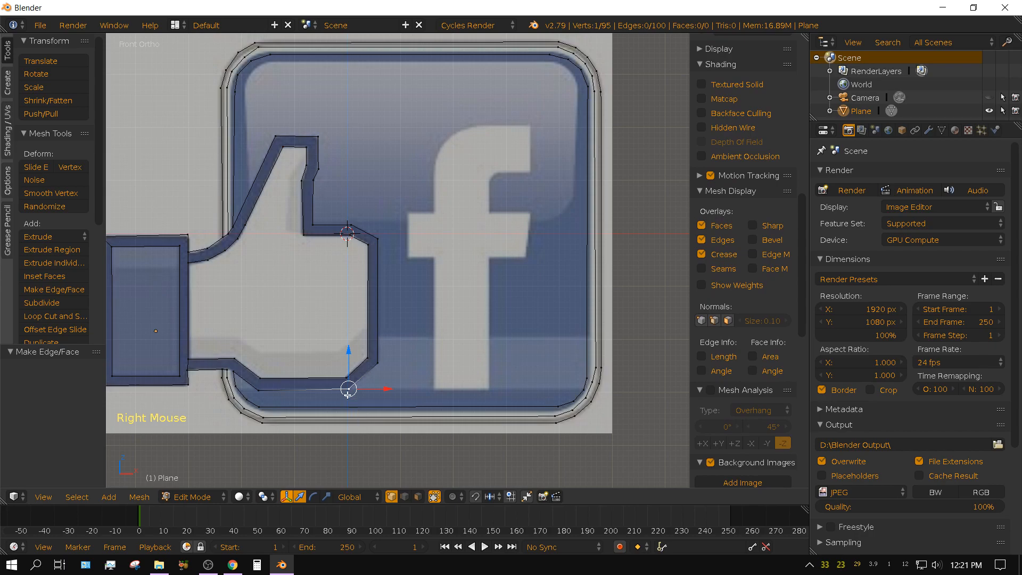
key(e)
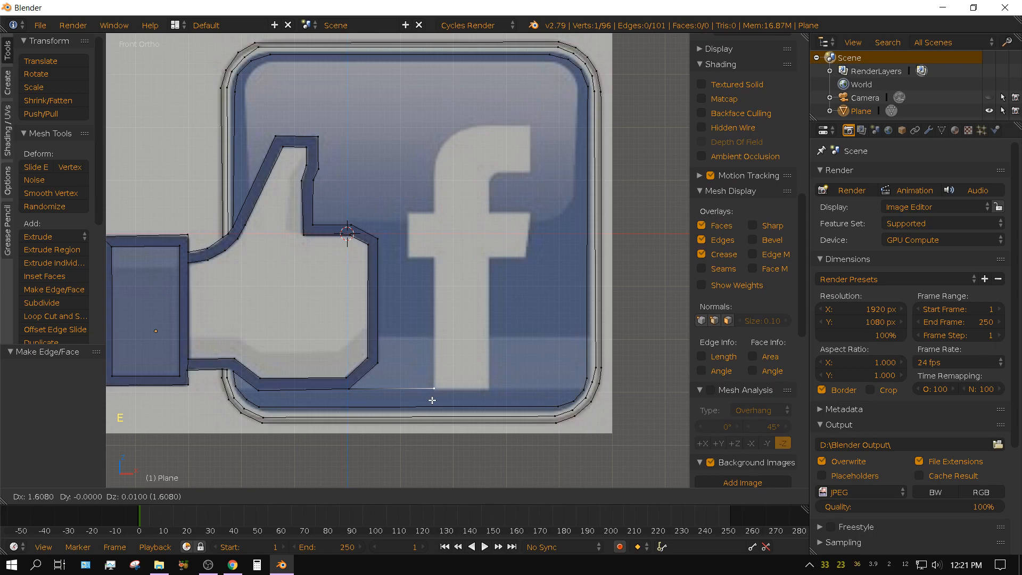
click(432, 400)
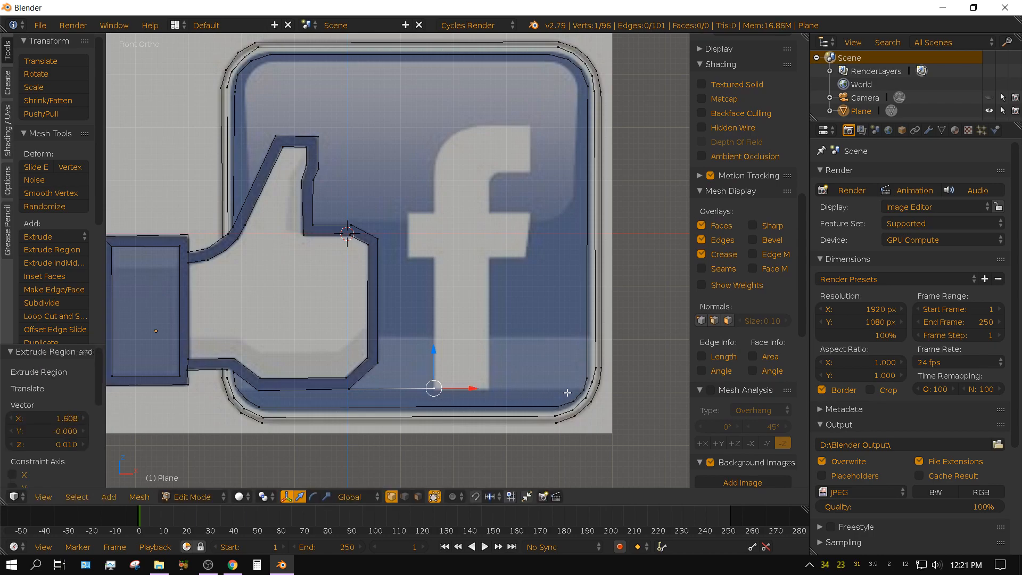
From the lower-right corner vertex of the blue area's border, extrude a vertex about 1.84 left and 0.21 down to the f's lower-right corner.
right_click(584, 375)
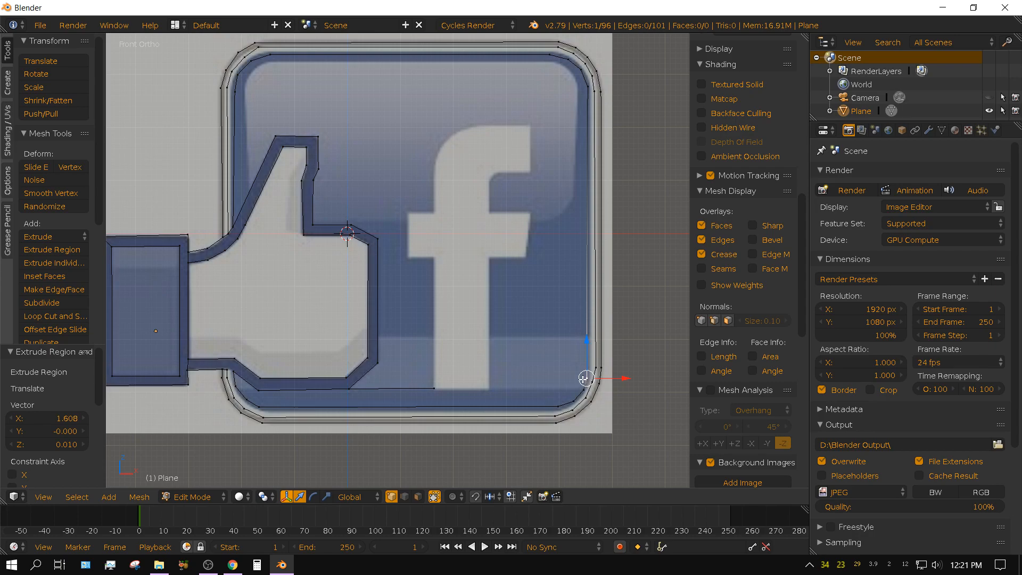
key(e)
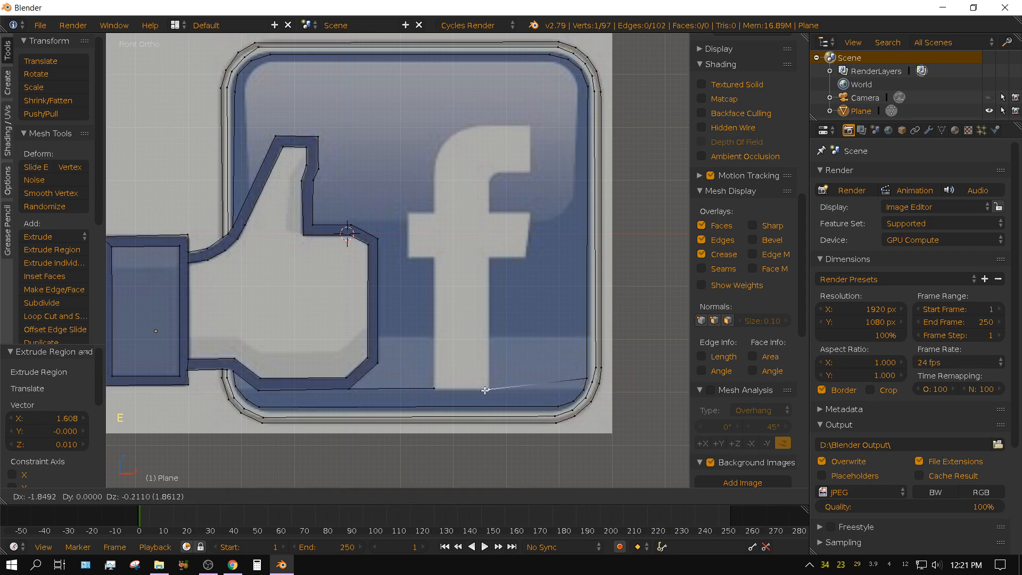
click(486, 390)
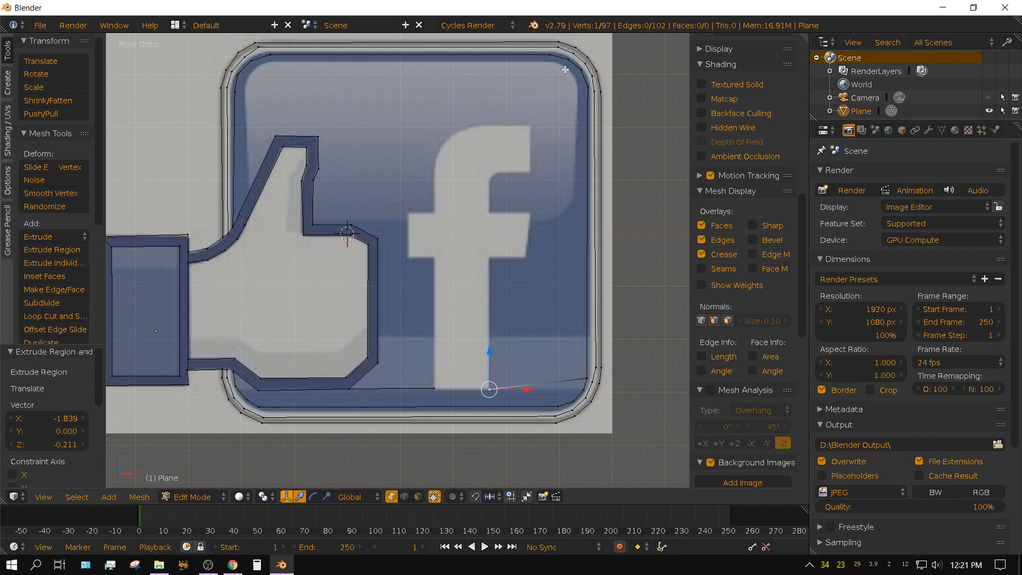
From the upper-right corner vertex of the blue area's border, extrude a vertex about 0.72 left and 1.28 down to the f's upper-right tip.
right_click(569, 60)
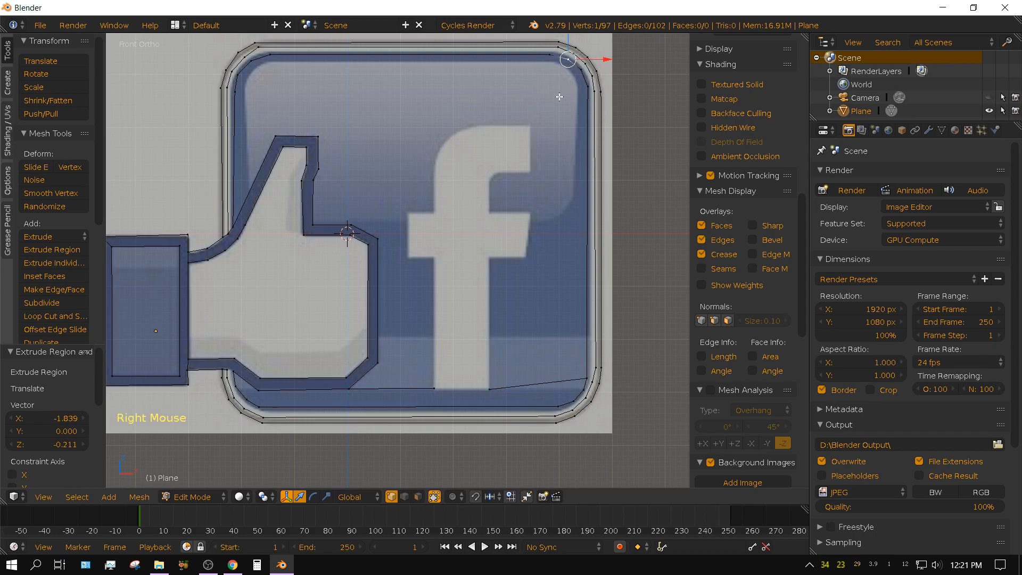
key(e)
click(523, 163)
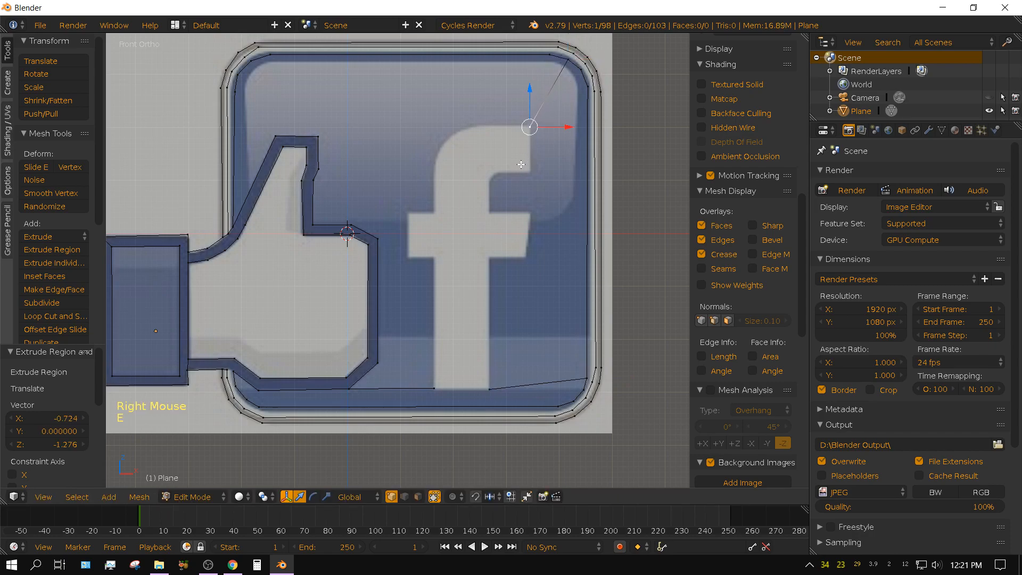
From the hand outline's upper-right vertex, extrude a vertex about 0.58 right and 0.48 up to the upper-left corner of the f's crossbar.
right_click(378, 238)
key(e)
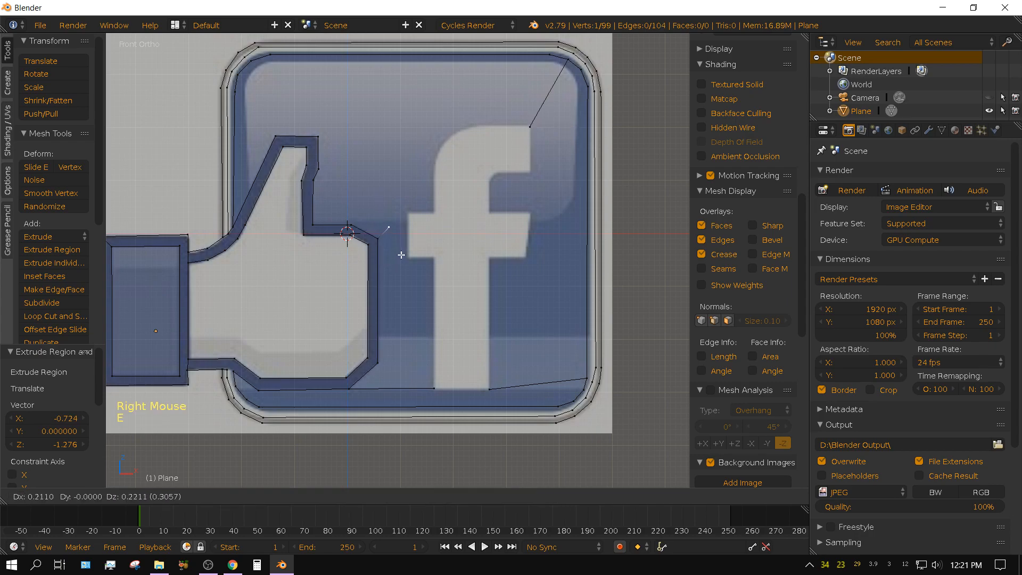
click(417, 240)
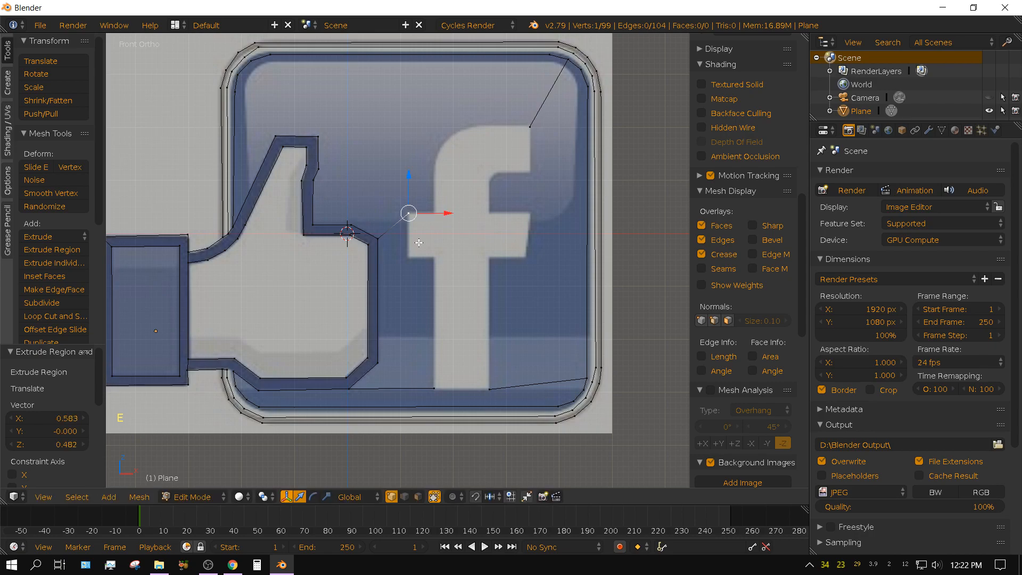
Join the f's two bottom corner vertices with an edge and extrude the lower-right one about 2.47 up to the crossbar's underside.
shift+right_click(435, 385)
shift+right_click(490, 389)
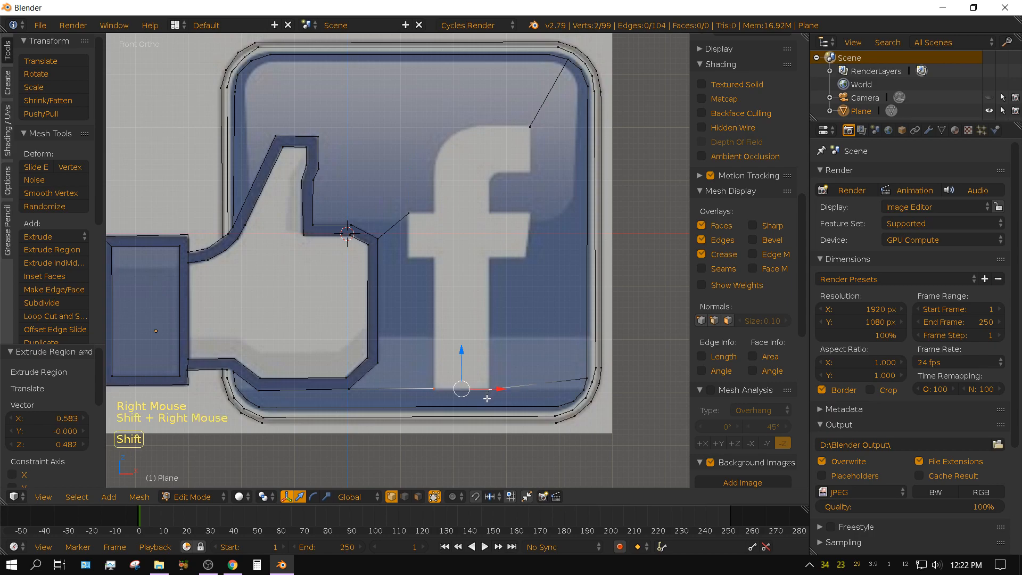
key(f)
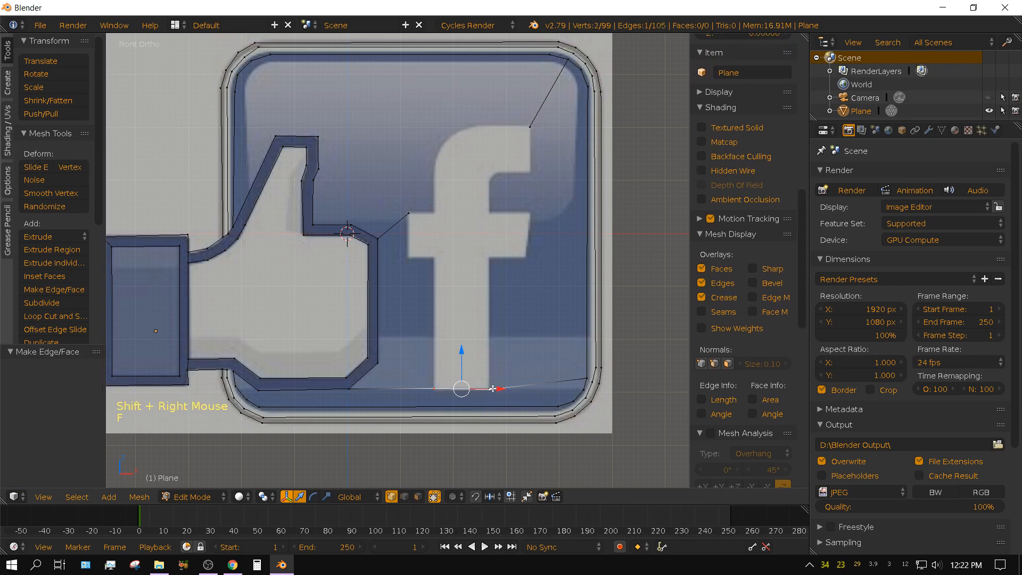
right_click(490, 388)
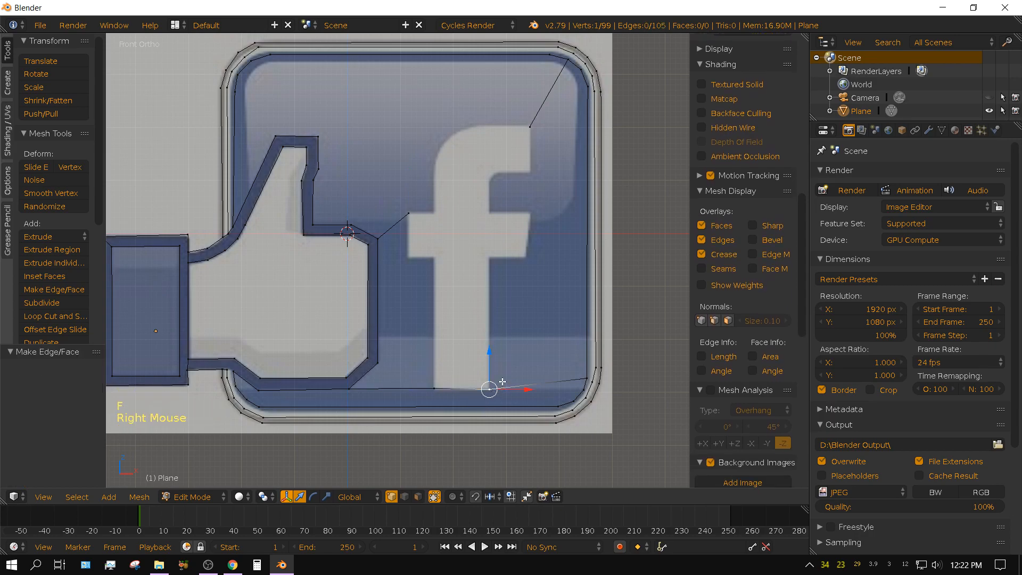
key(e)
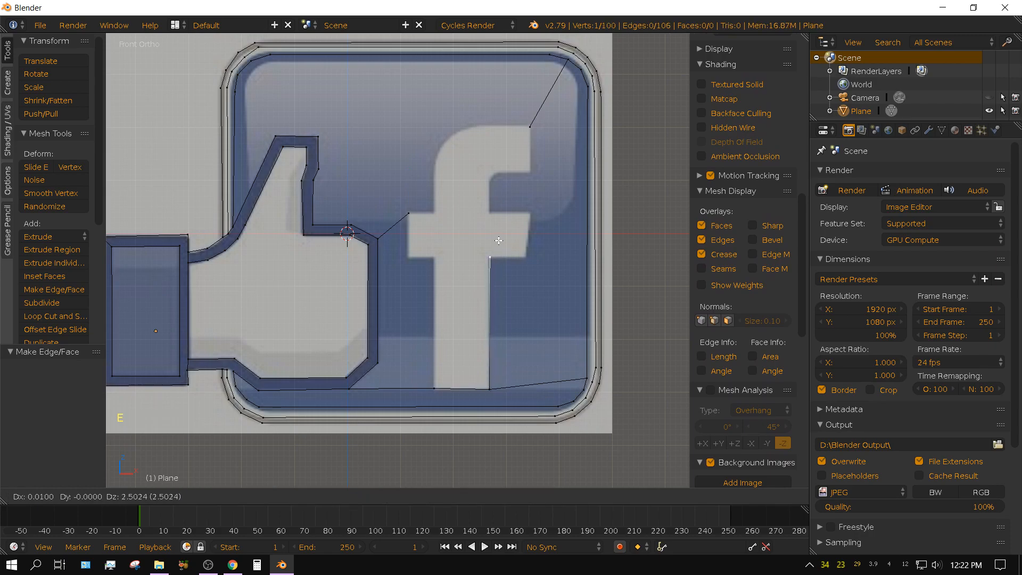
click(498, 242)
Trace the crossbar's right arm with three extruded vertices, ending about 0.77 left at the stem's right side.
key(e)
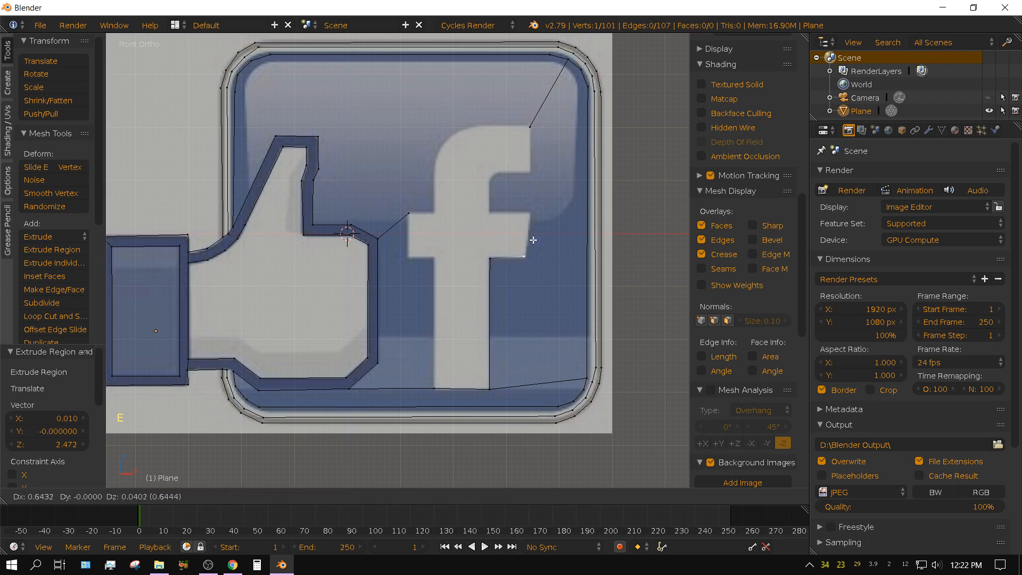
click(533, 237)
key(e)
click(537, 193)
key(e)
click(494, 197)
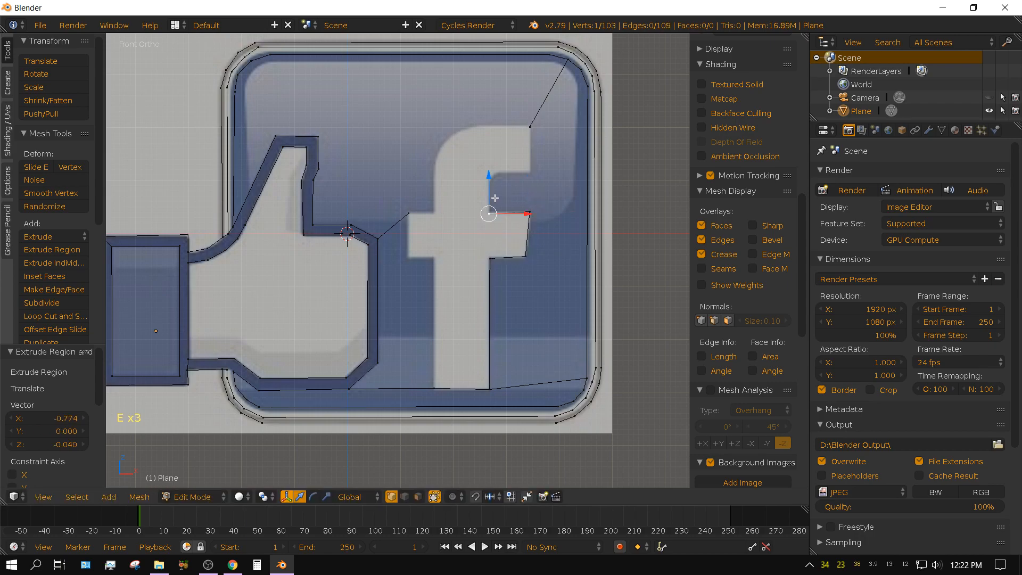
Trace the hook's inner edge with vertices about 0.61 up, across the small bend and about 0.60 right, and join it to the upper-right tip.
key(e)
click(494, 166)
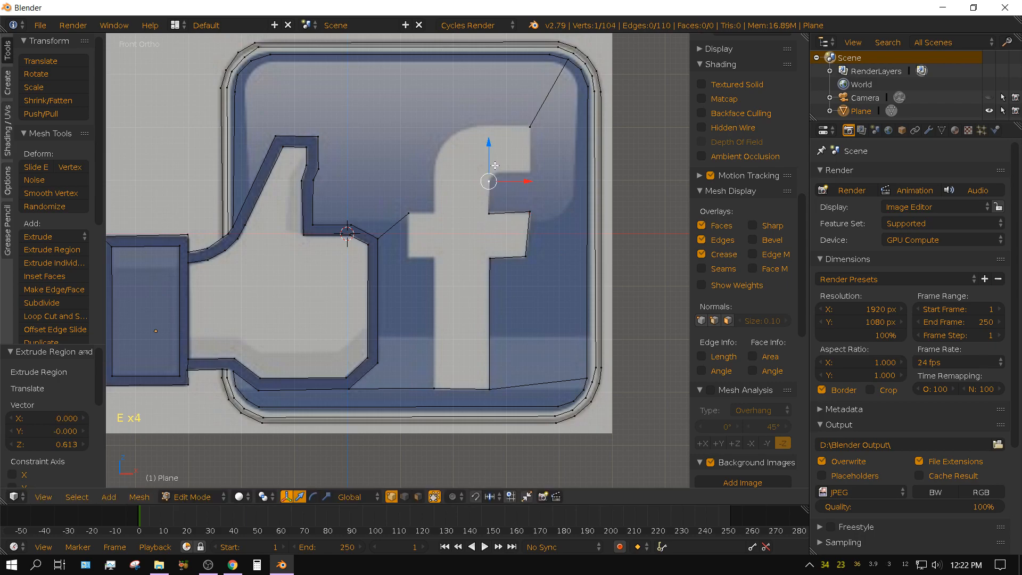
key(e)
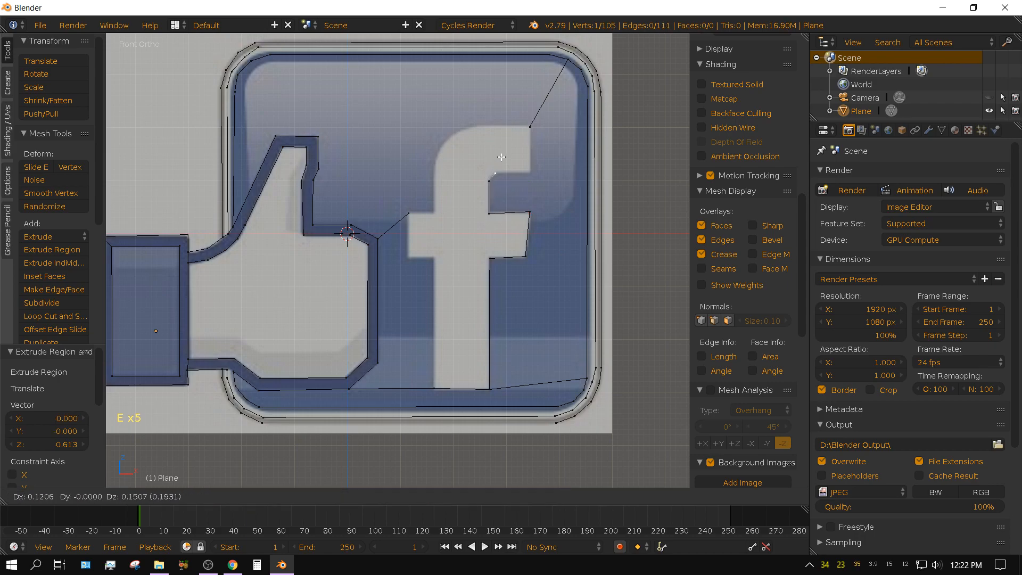
click(503, 155)
key(e)
click(536, 157)
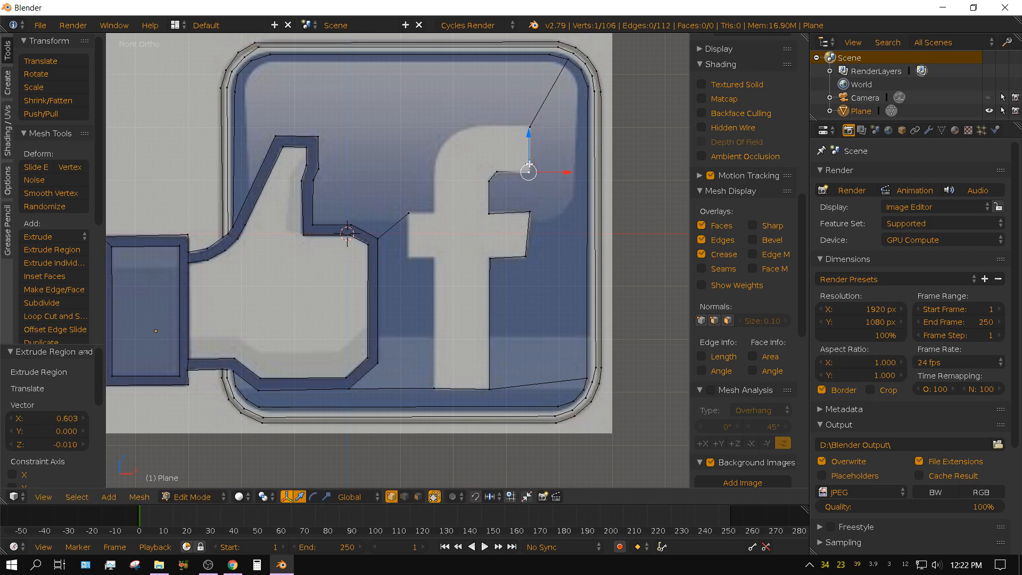
key(shift)
shift+right_click(529, 126)
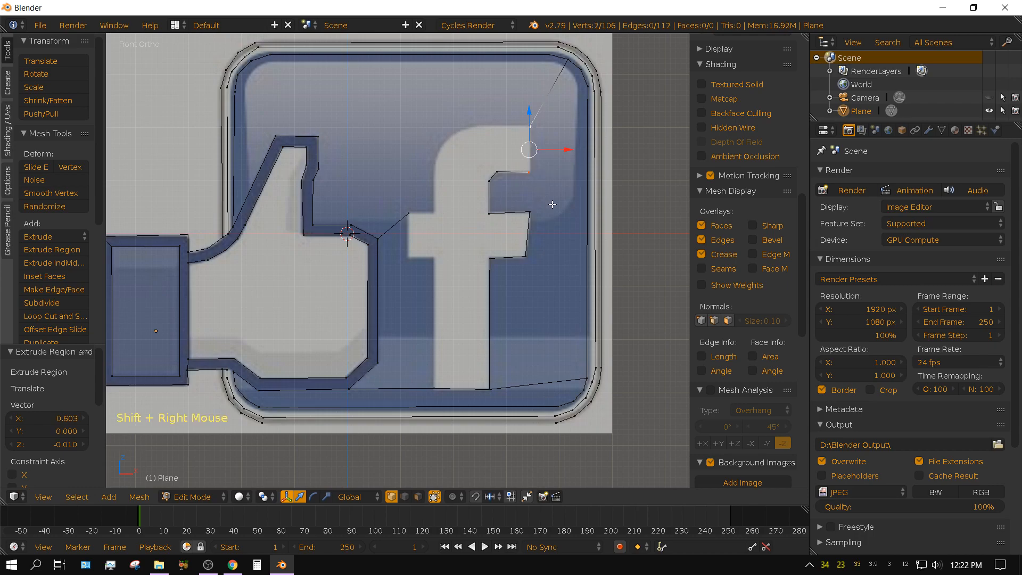
key(f)
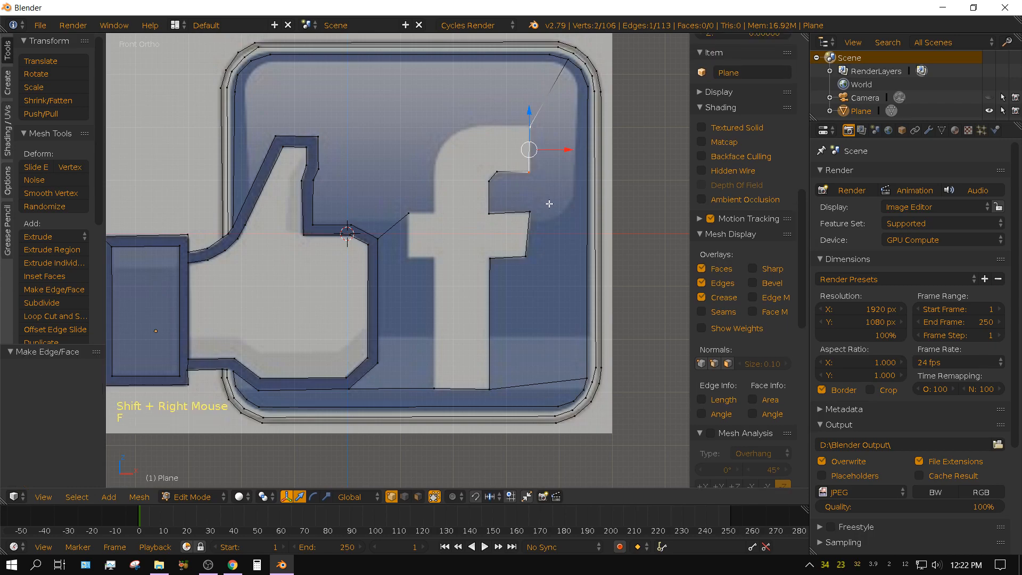
Extrude the f's upper-right tip about 0.97 left along the top edge, and trace the rounded shoulder down to the stem with four more vertices.
right_click(529, 126)
key(e)
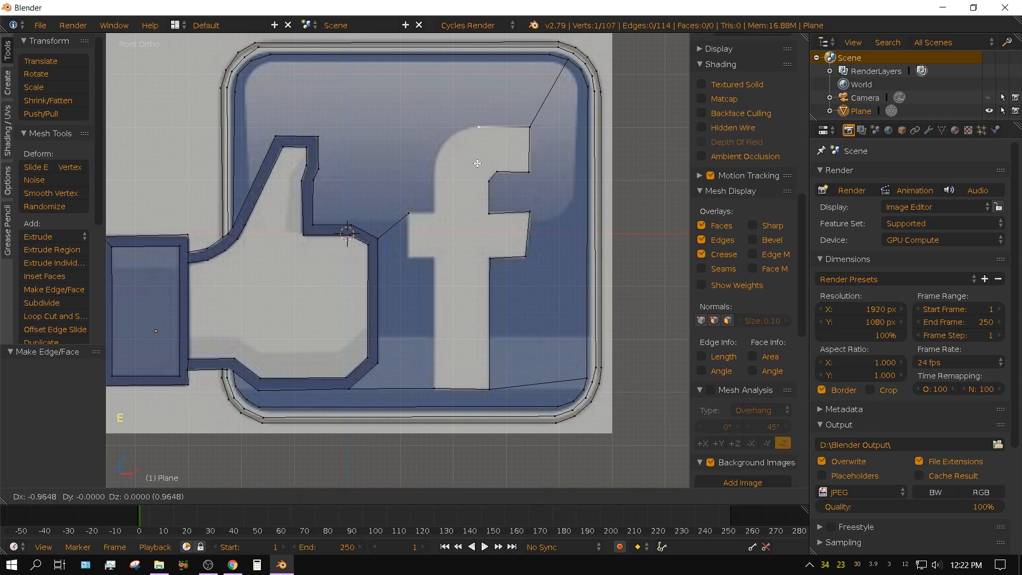
click(477, 163)
key(e)
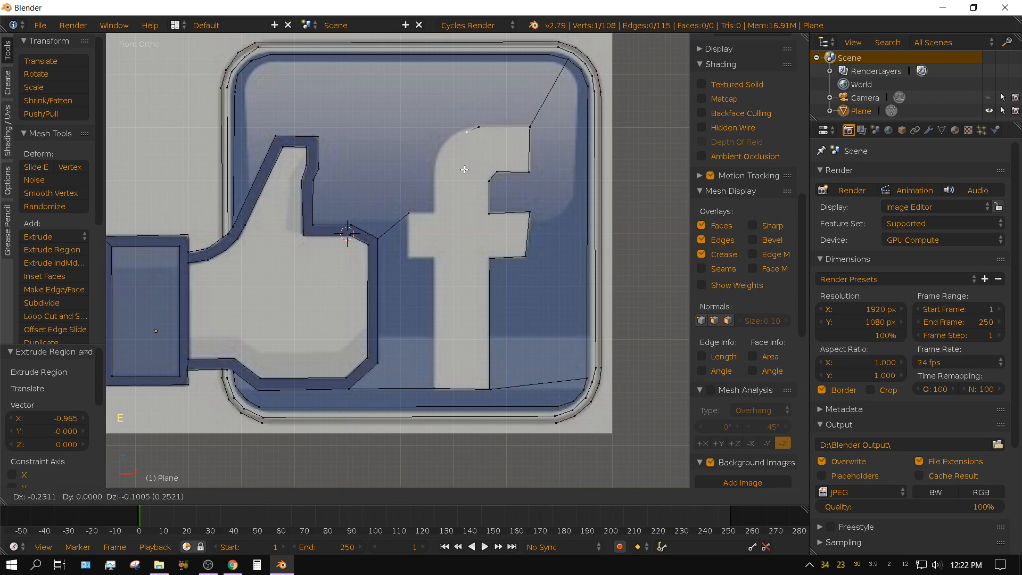
click(460, 170)
key(e)
click(444, 181)
key(e)
click(435, 195)
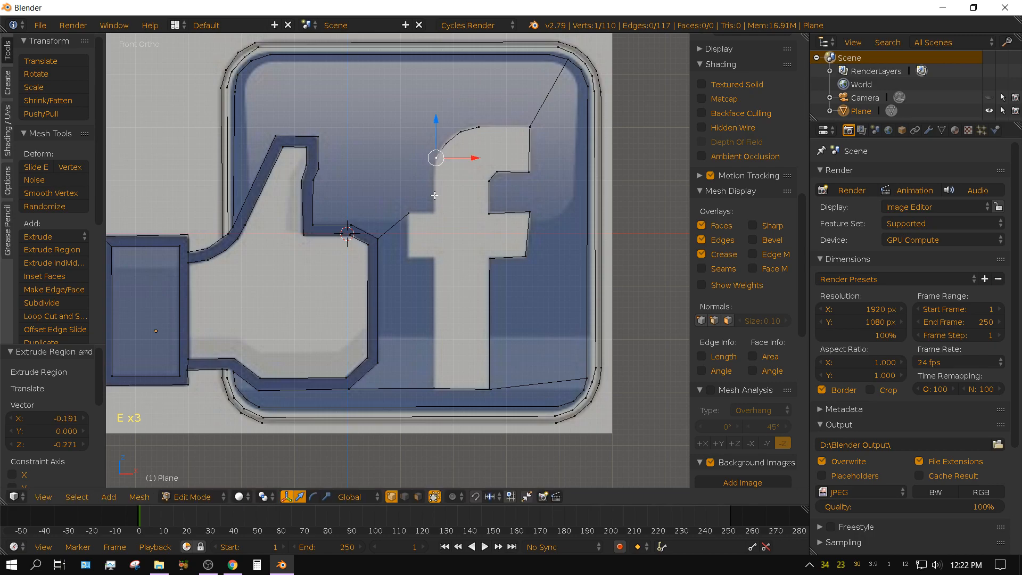
key(e)
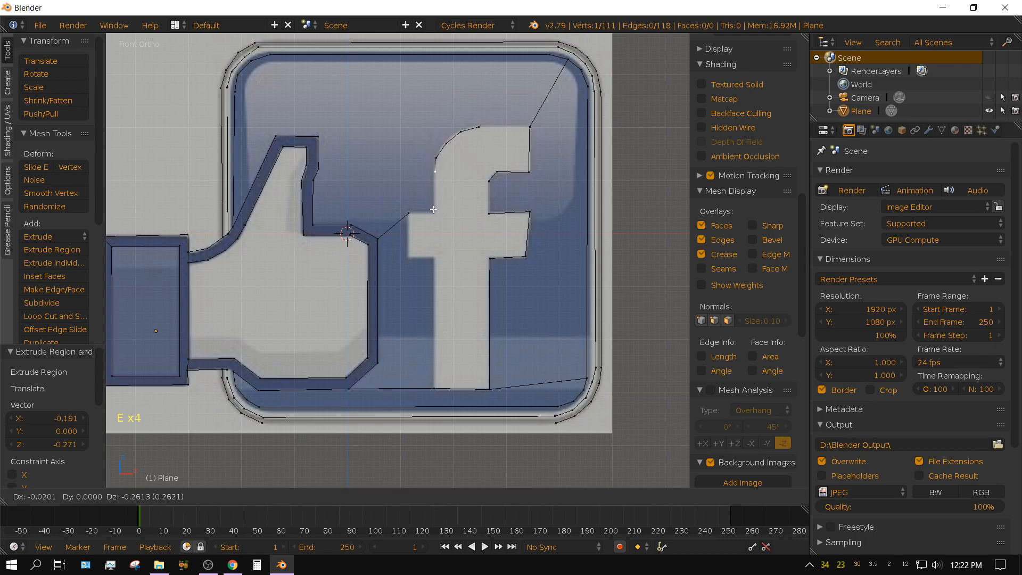
click(434, 209)
Extrude the stem's left side about 0.77 down to the crossbar and join it to the crossbar's upper-left corner with an edge.
key(e)
click(434, 250)
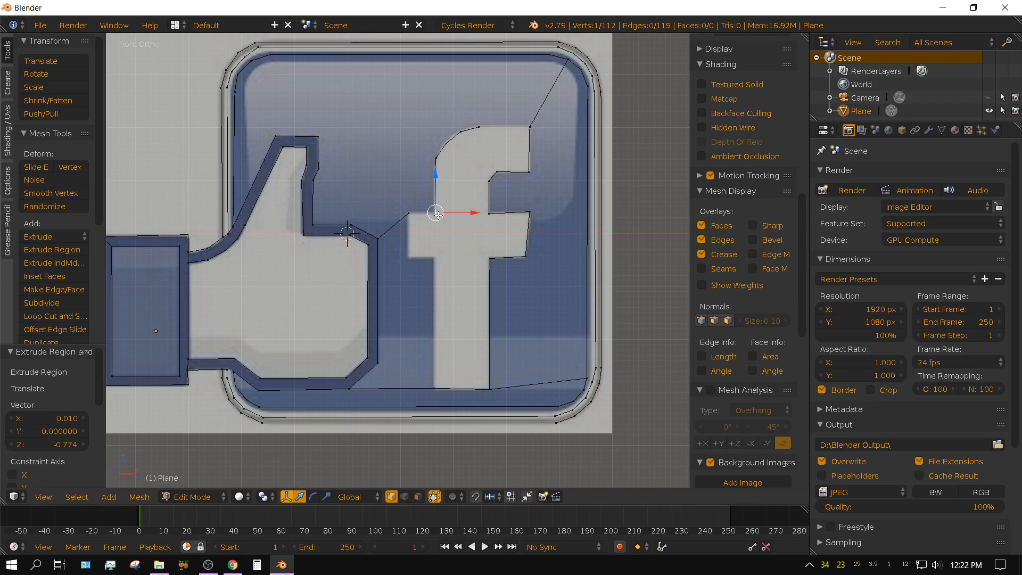
shift+right_click(409, 214)
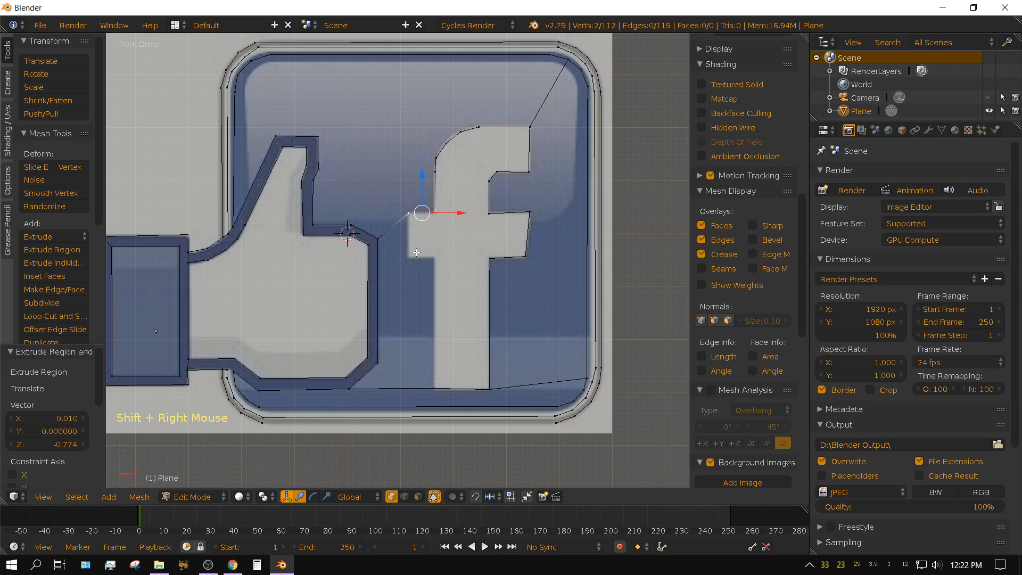
key(f)
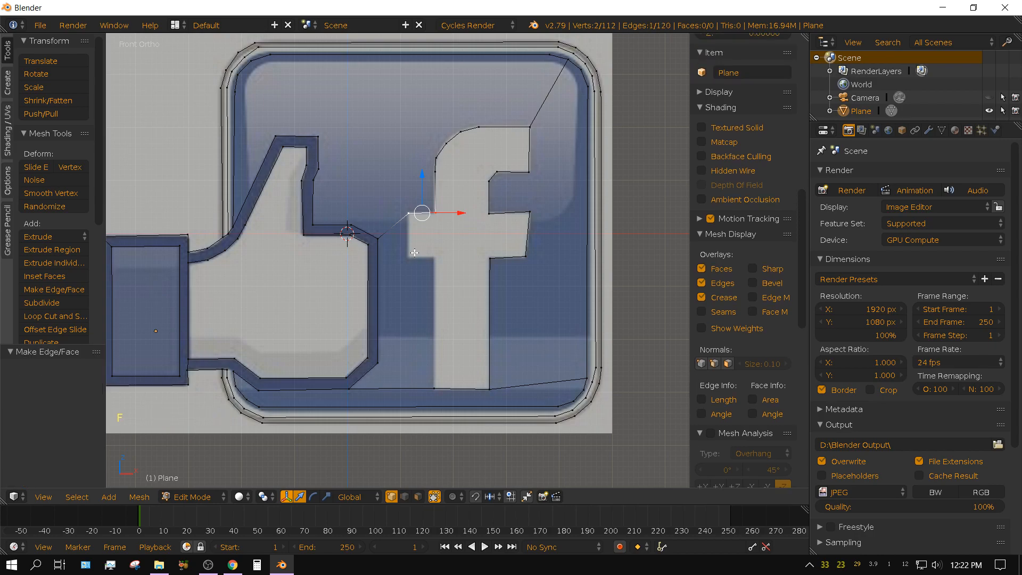
Trace the crossbar's left arm about 0.85 down and 0.52 right, and join its end to the stem's lower-left corner with an edge.
right_click(408, 214)
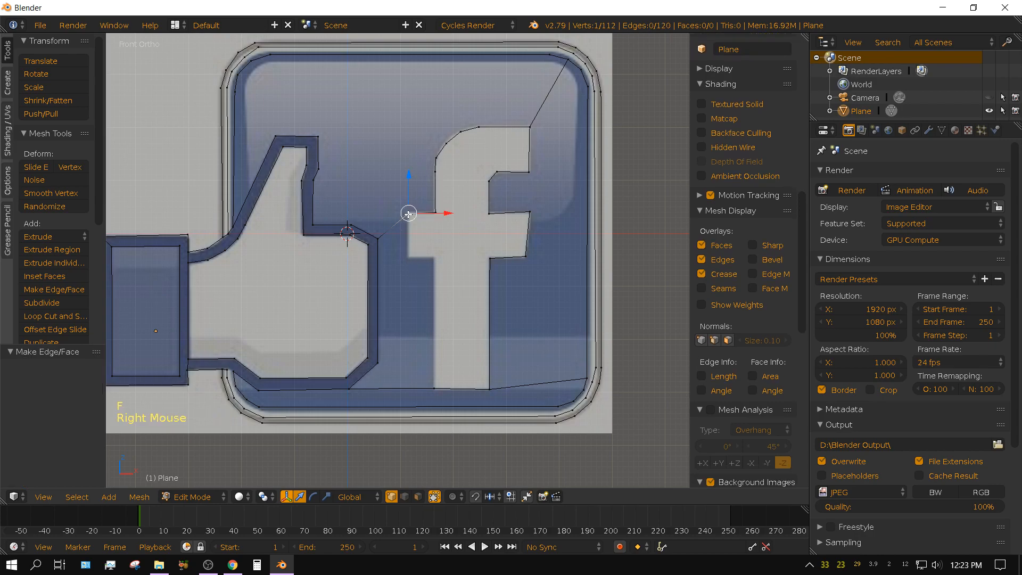
key(e)
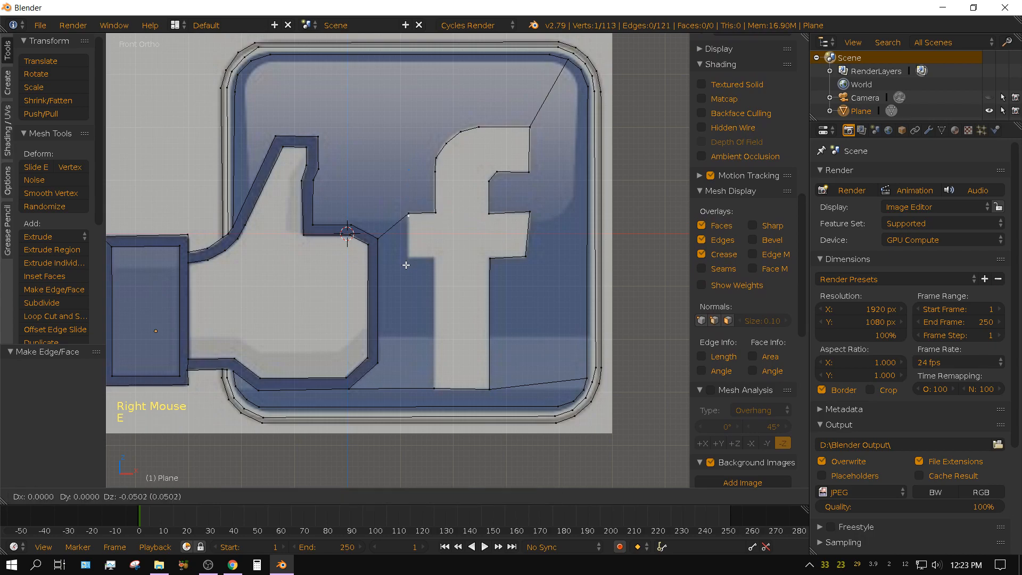
click(405, 307)
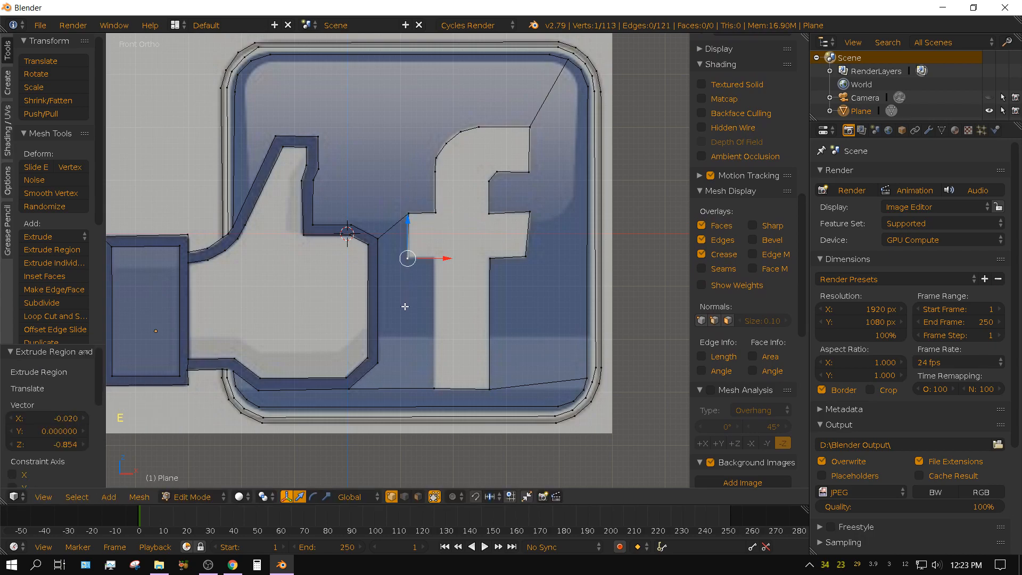
key(e)
click(432, 304)
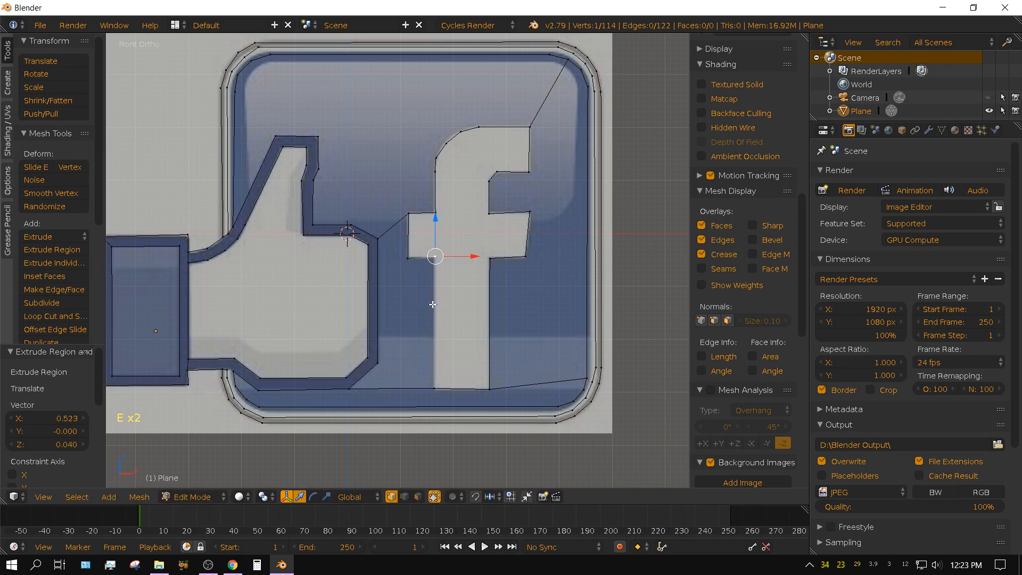
shift+right_click(435, 385)
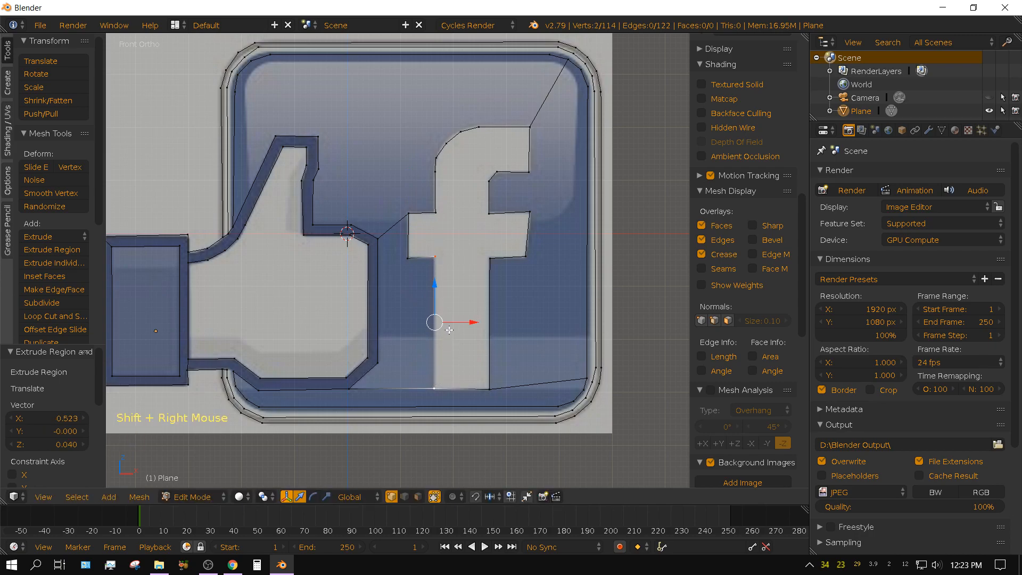
key(f)
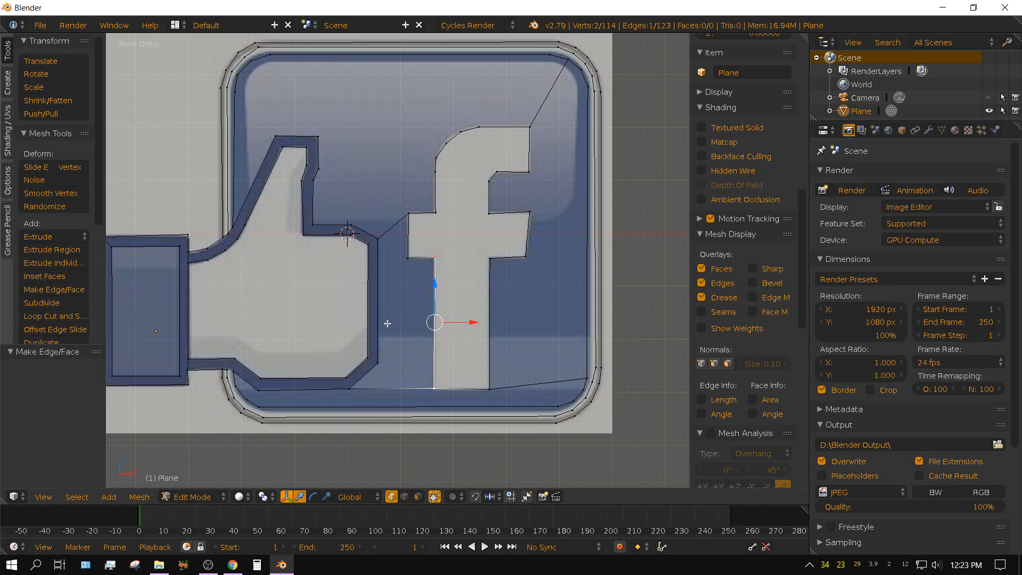
Switch the outline mesh to Object Mode and hide the FB Logo.jpg background image.
shift+middle_drag(406, 344, 468, 305)
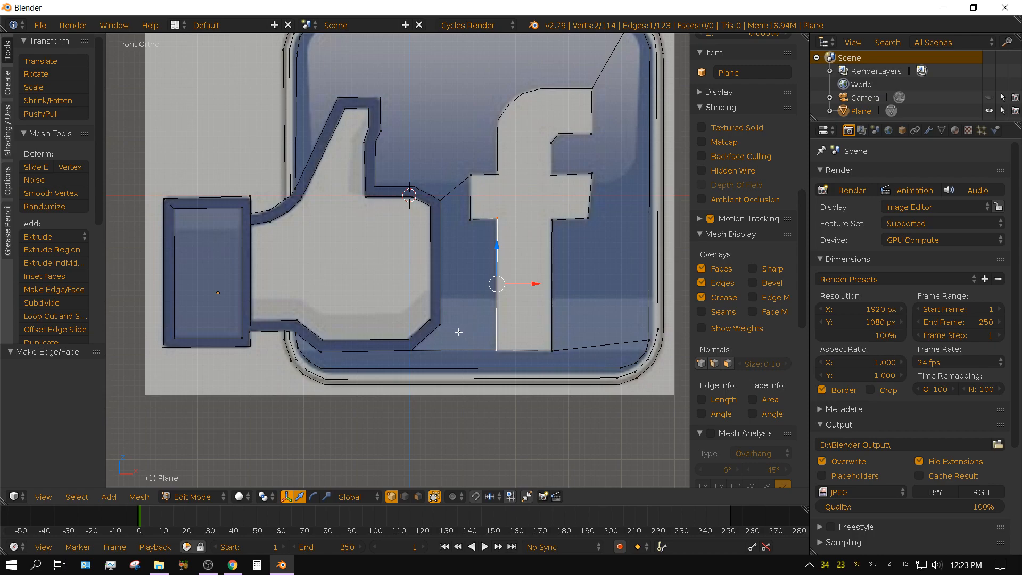
key(Tab)
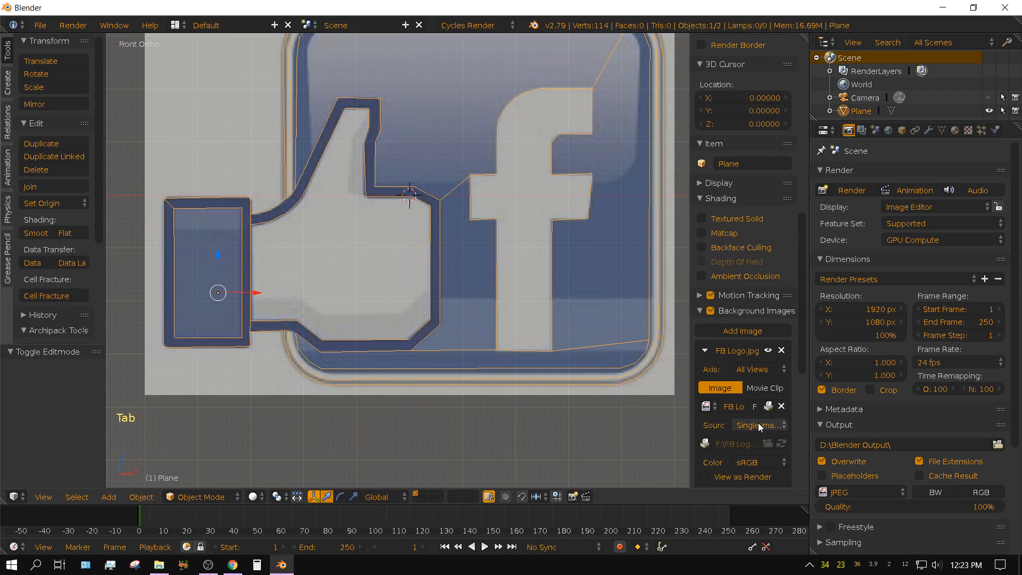
click(768, 350)
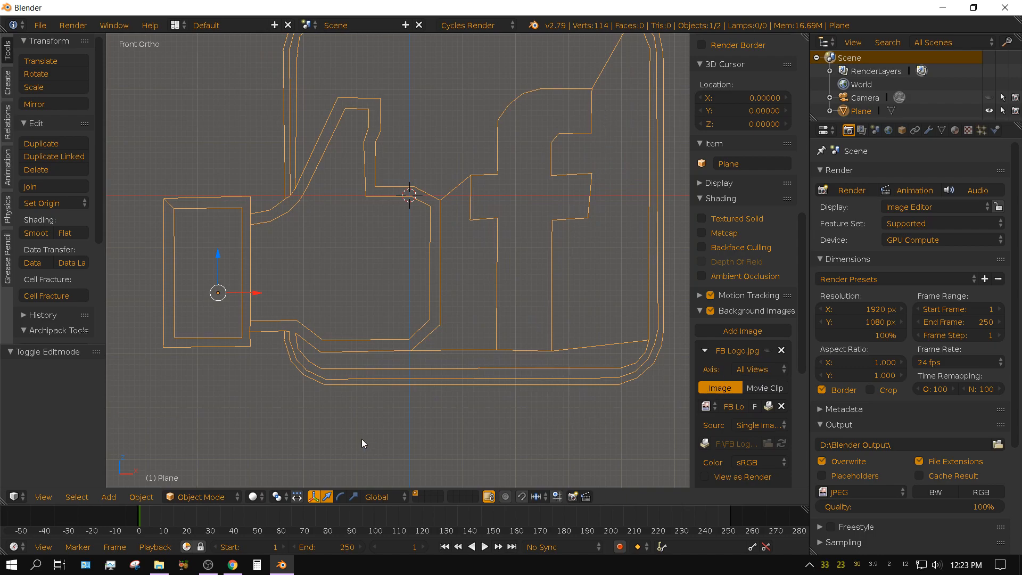
Set the viewport shading to Solid and put the outline mesh in Edit Mode in front view.
click(253, 497)
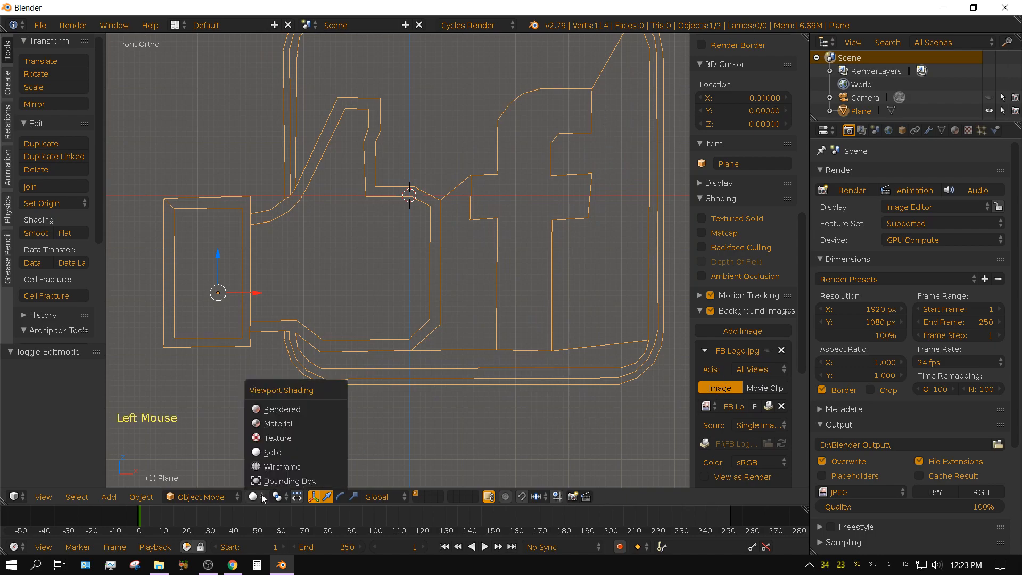
click(263, 454)
mouse_move(564, 337)
middle_down()
mouse_move(474, 368)
mouse_move(581, 347)
mouse_move(520, 362)
middle_up()
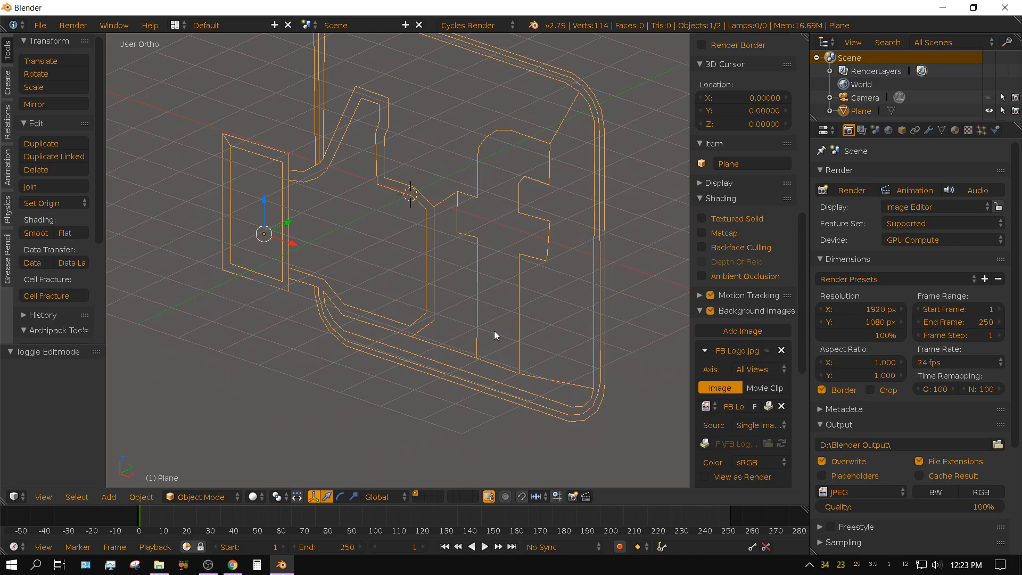
key(Tab)
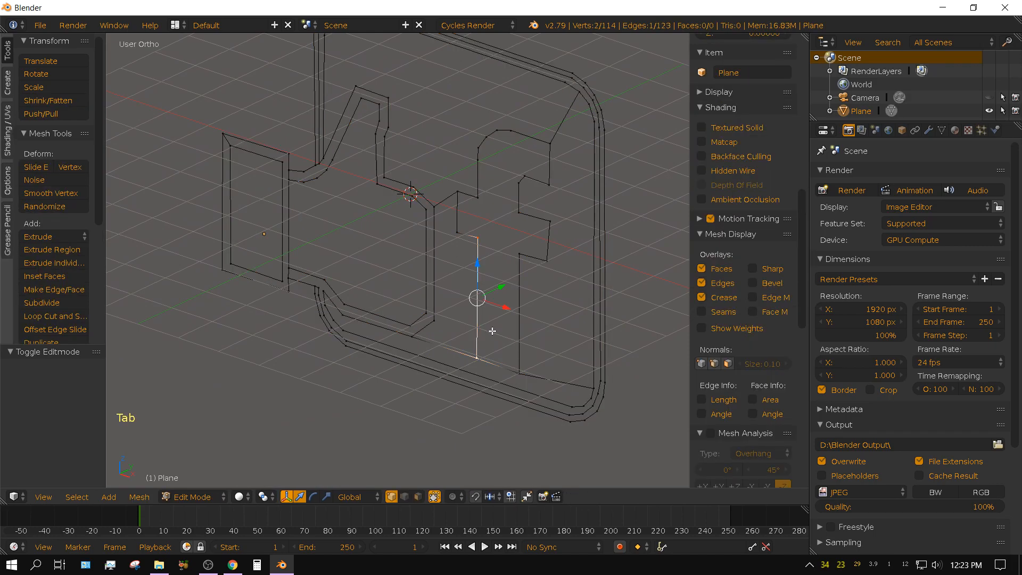
key(KP_1)
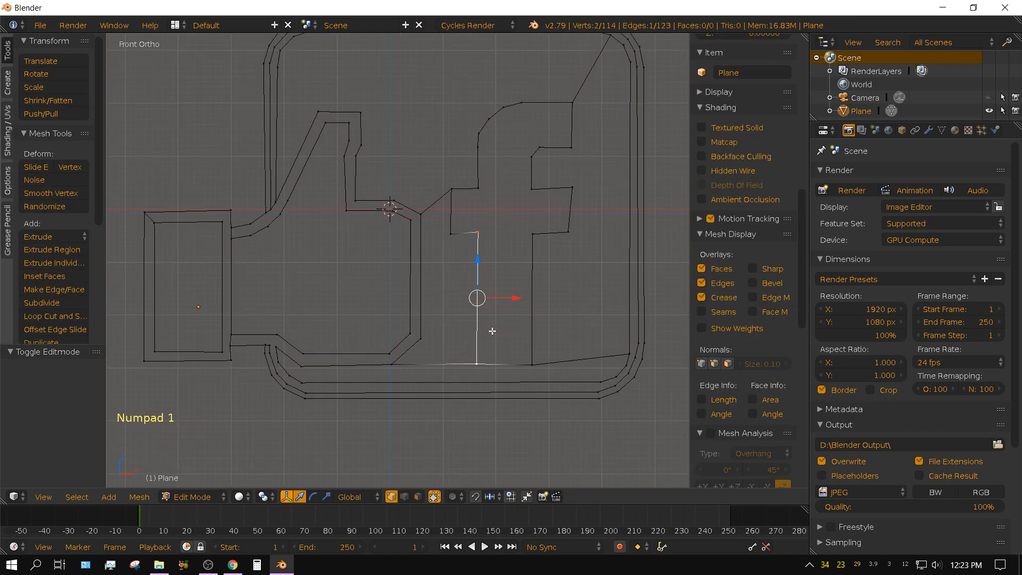
Select the upper-left corner vertex of the cuff's inner rectangle.
shift+middle_drag(560, 345, 507, 341)
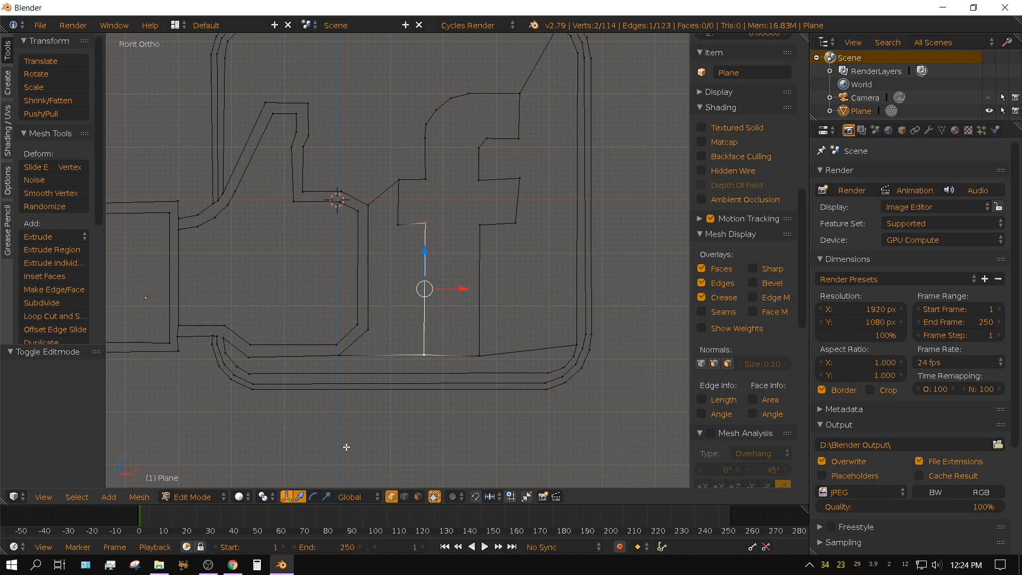
shift+middle_drag(407, 458, 451, 442)
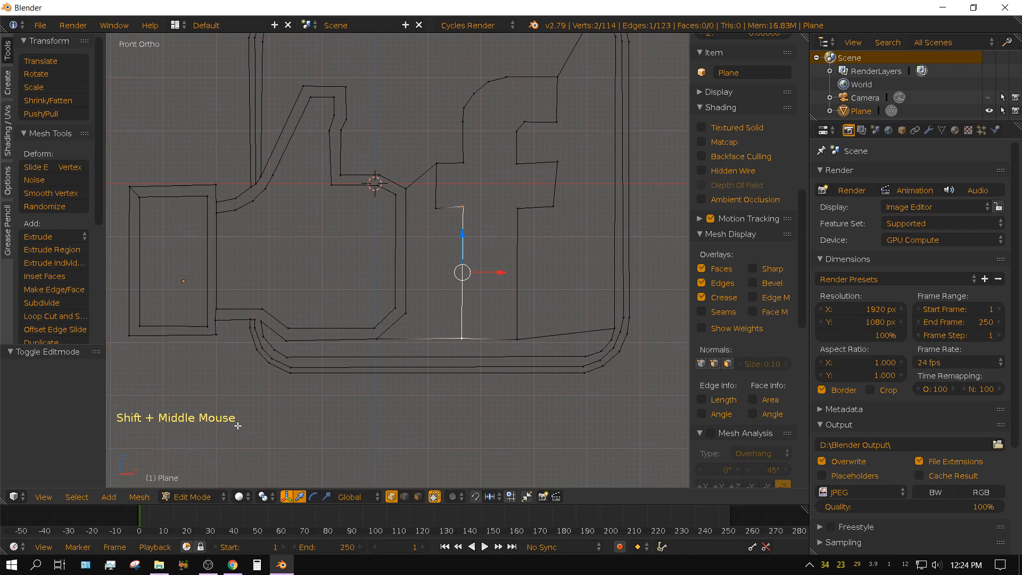
shift+middle_drag(238, 426, 383, 417)
scroll(379, 428, up, 2)
right_click(289, 181)
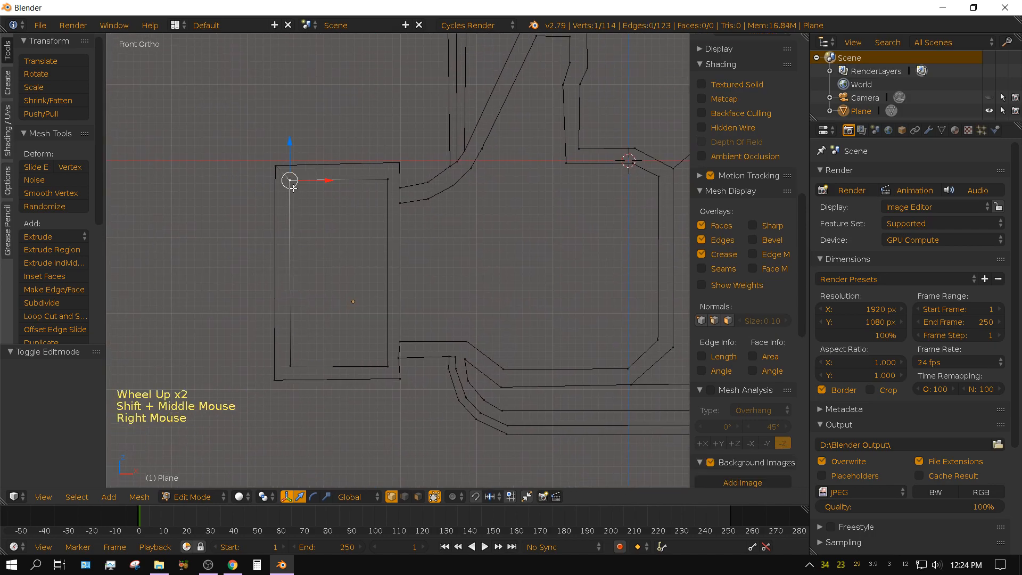
key(c)
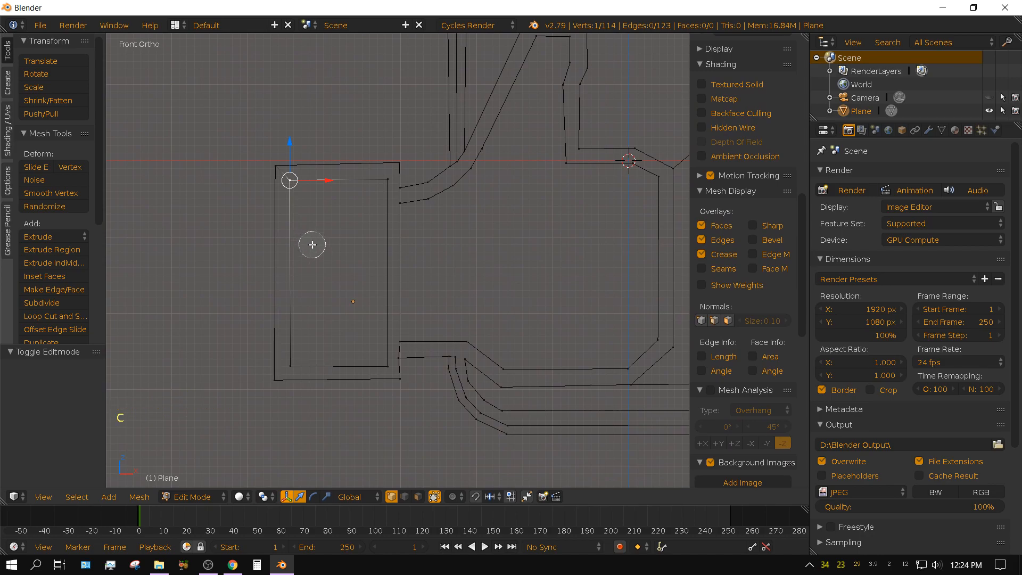
scroll(312, 244, up, 2)
right_click(312, 256)
key(c)
scroll(322, 243, up, 4)
scroll(329, 238, down, 12)
scroll(329, 238, up, 8)
scroll(329, 237, down, 5)
scroll(330, 237, up, 5)
scroll(329, 238, down, 4)
scroll(330, 237, up, 5)
scroll(318, 240, down, 1)
key(Escape)
scroll(324, 240, up, 2)
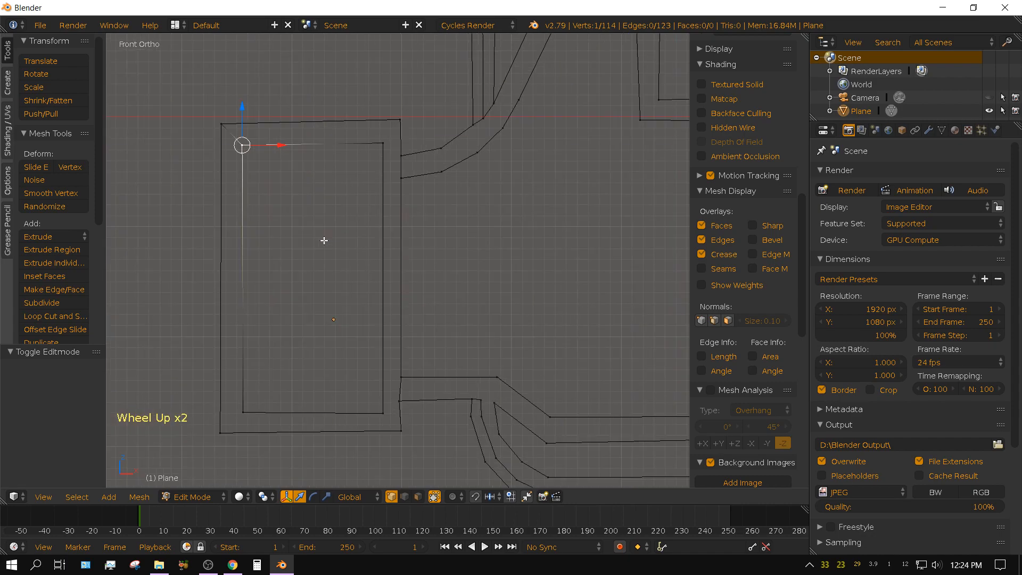
Circle-select the other three corners of the cuff's inner rectangle and fill the rectangle with a face.
key(c)
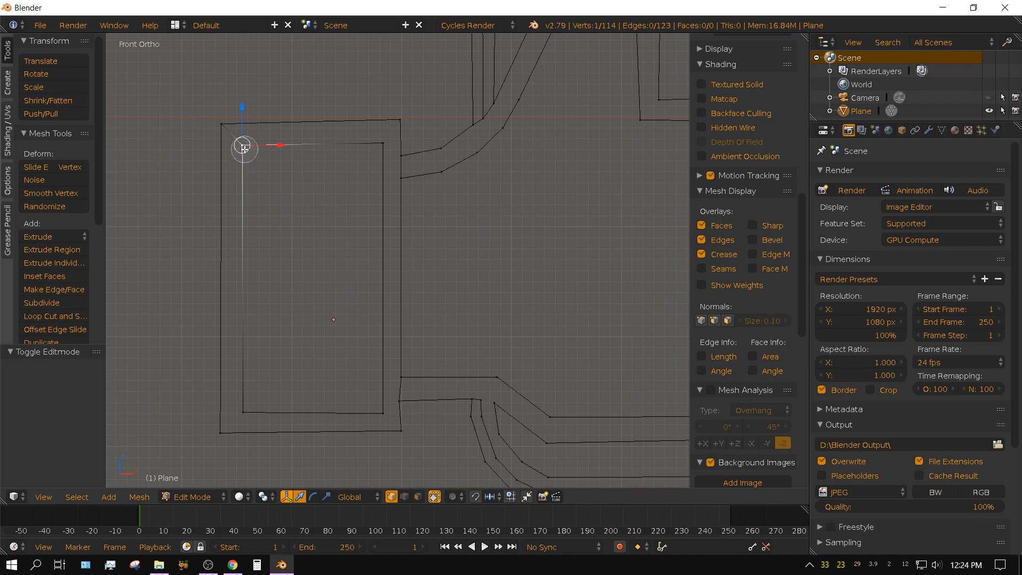
click(372, 149)
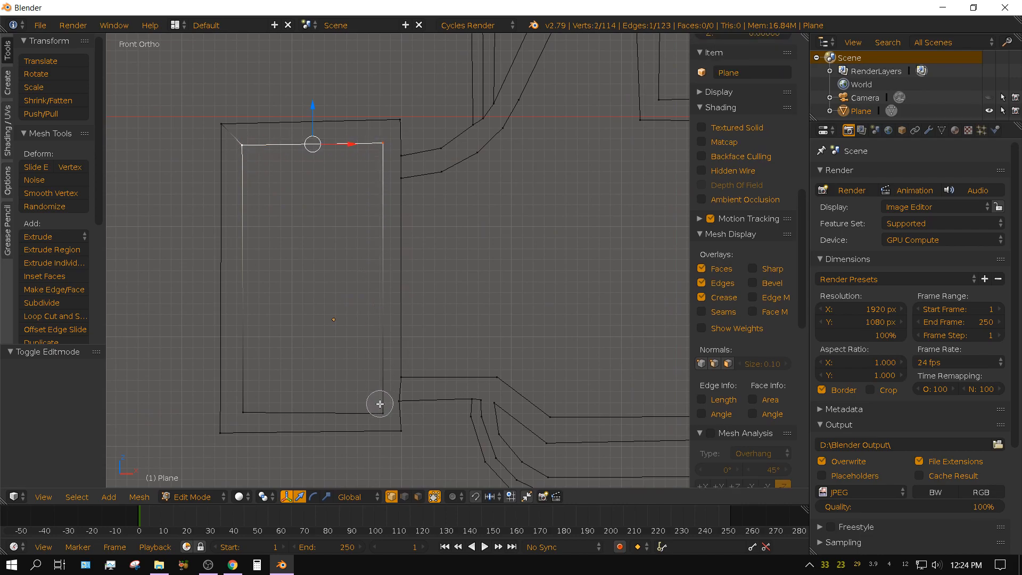
click(375, 410)
click(253, 406)
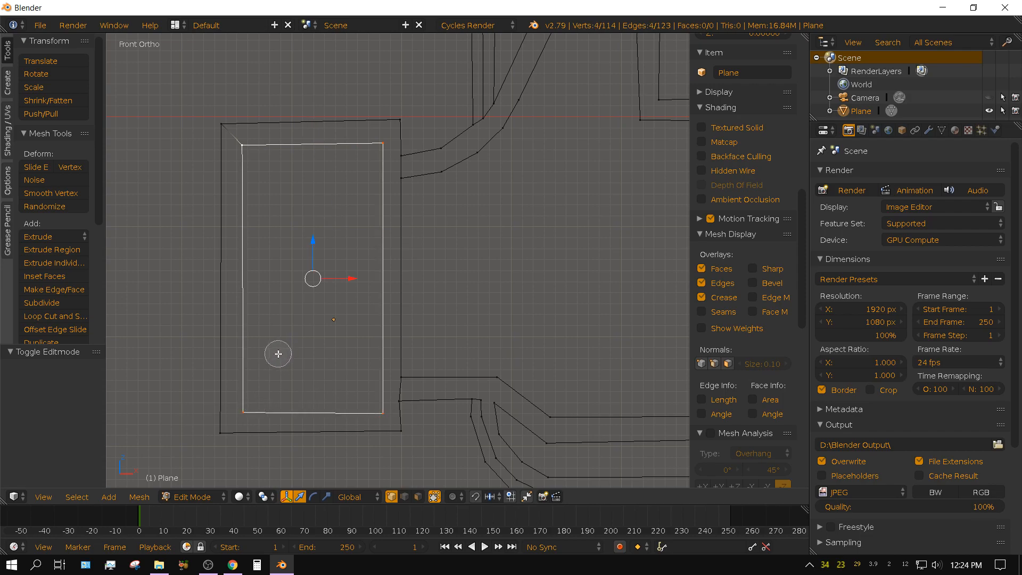
right_click(278, 355)
key(f)
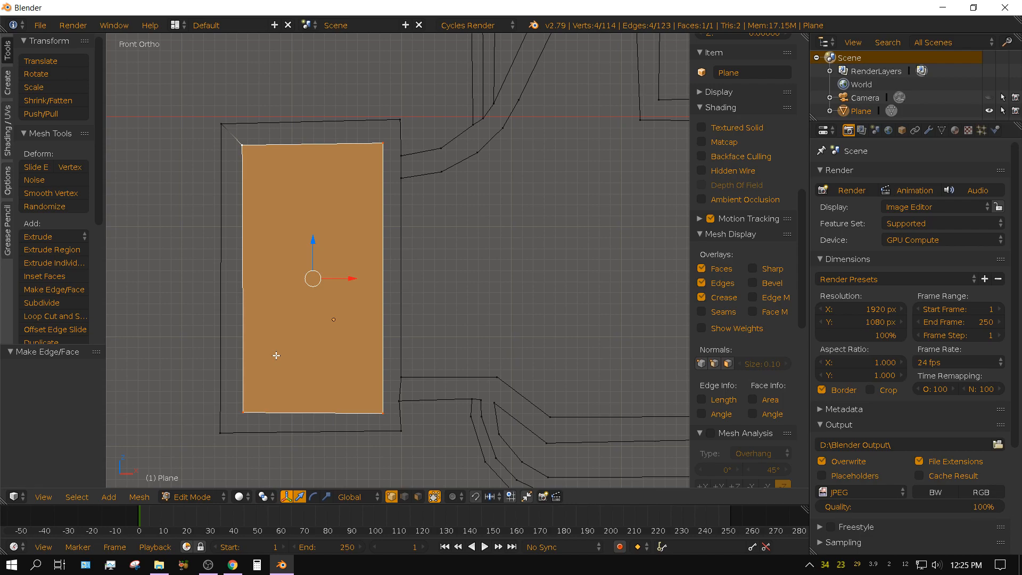
Try to fill the cuff's border with one face made from all its outer and inner outline vertices, and undo the attempt.
key(a)
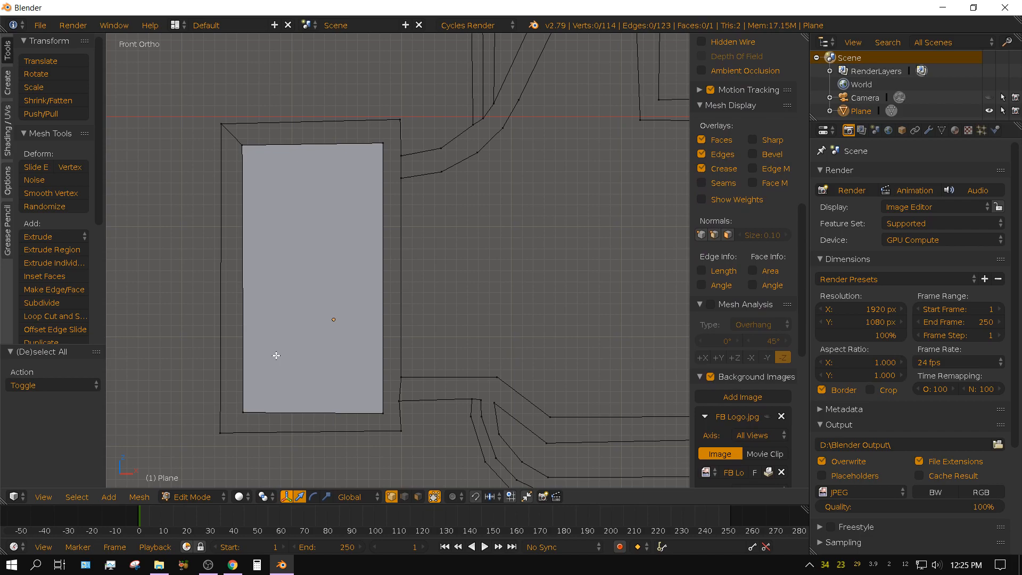
key(a)
key(a)
key(a)
key(a)
key(c)
click(207, 120)
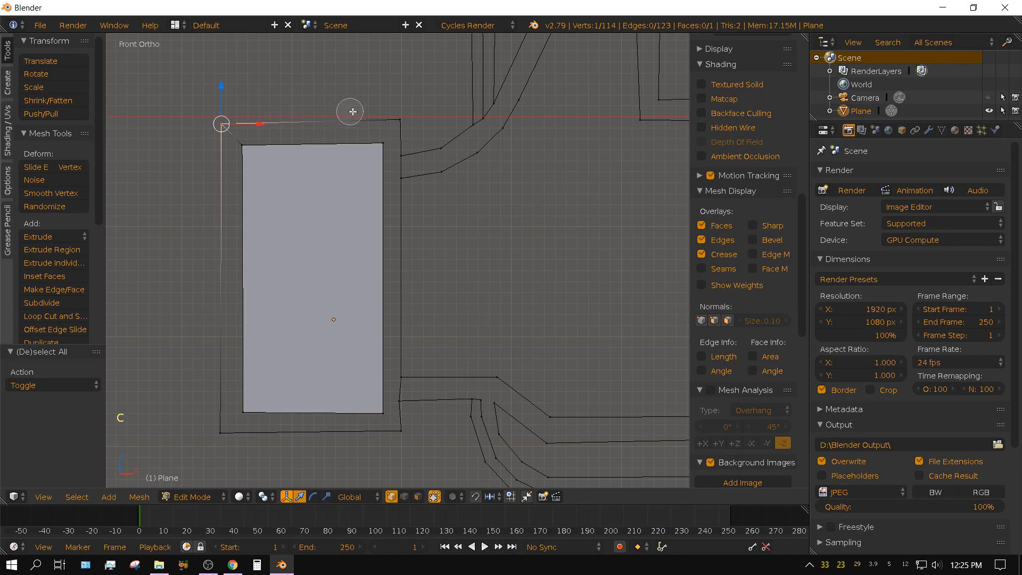
click(399, 114)
mouse_move(404, 129)
mouse_down()
mouse_move(402, 413)
mouse_move(390, 438)
mouse_move(222, 432)
mouse_up()
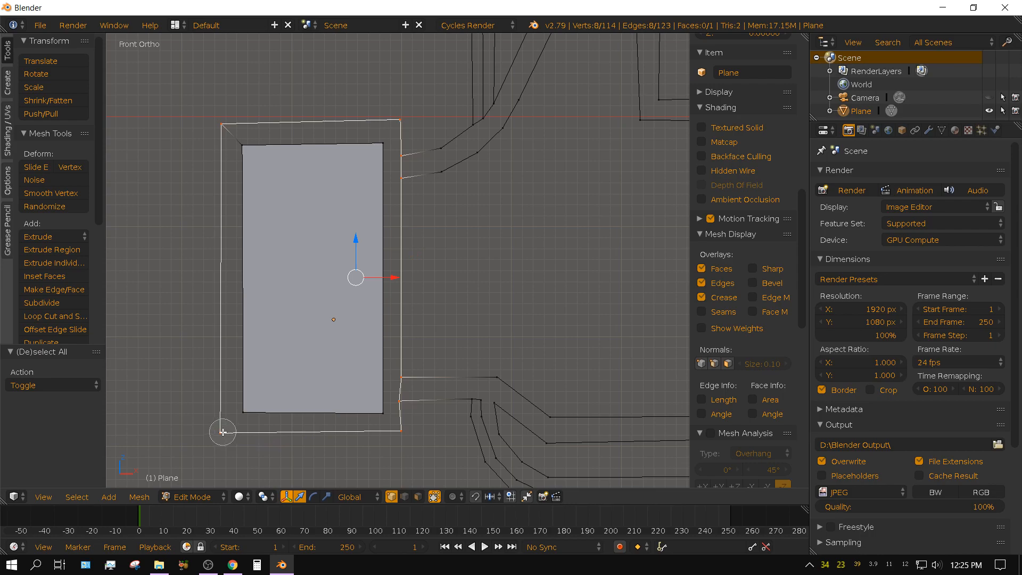
right_click(152, 348)
key(b)
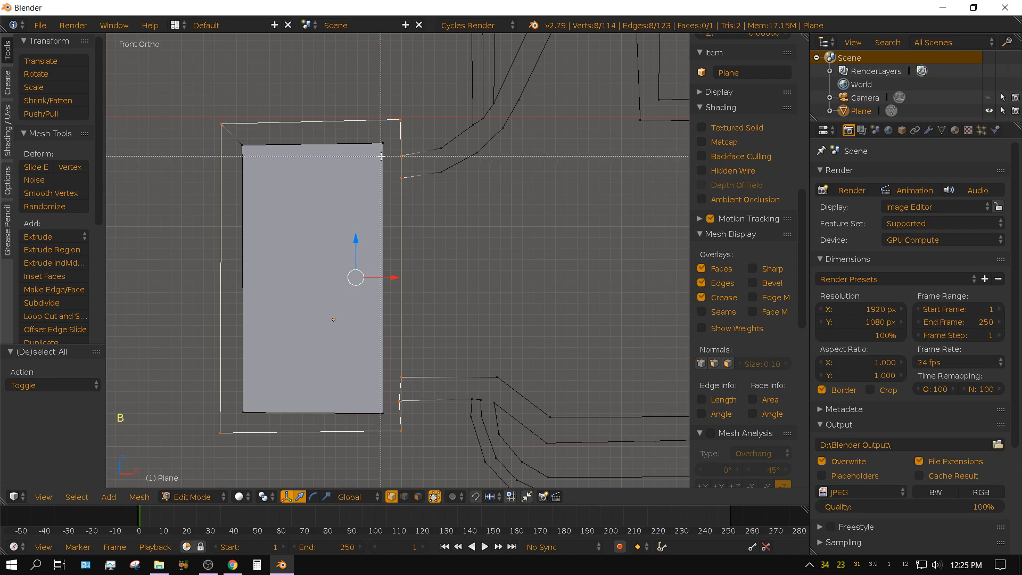
key(b)
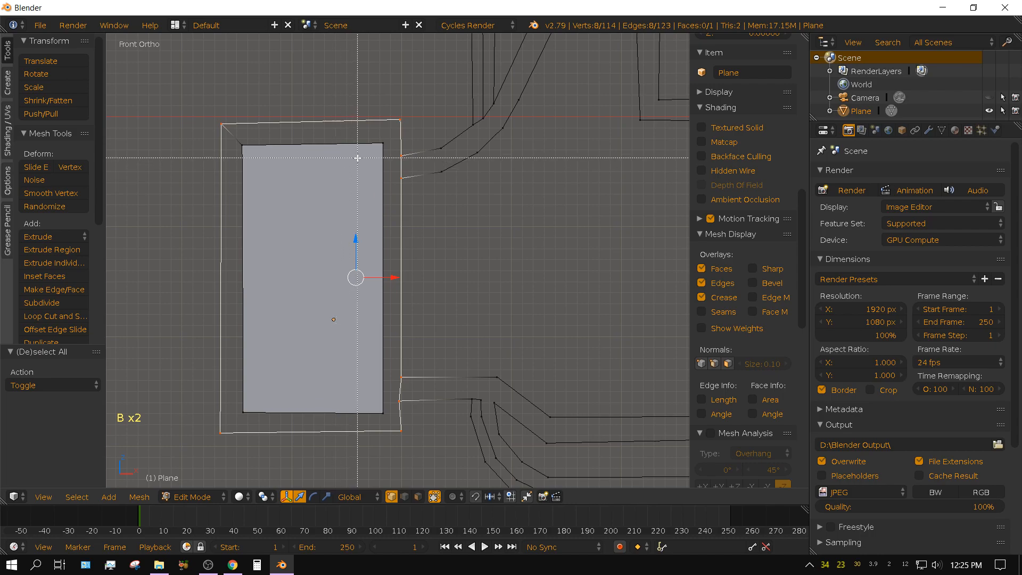
key(c)
mouse_move(368, 142)
mouse_down()
mouse_move(381, 148)
mouse_move(386, 391)
mouse_move(338, 416)
mouse_move(243, 410)
mouse_move(229, 379)
mouse_move(221, 185)
mouse_move(238, 141)
mouse_up()
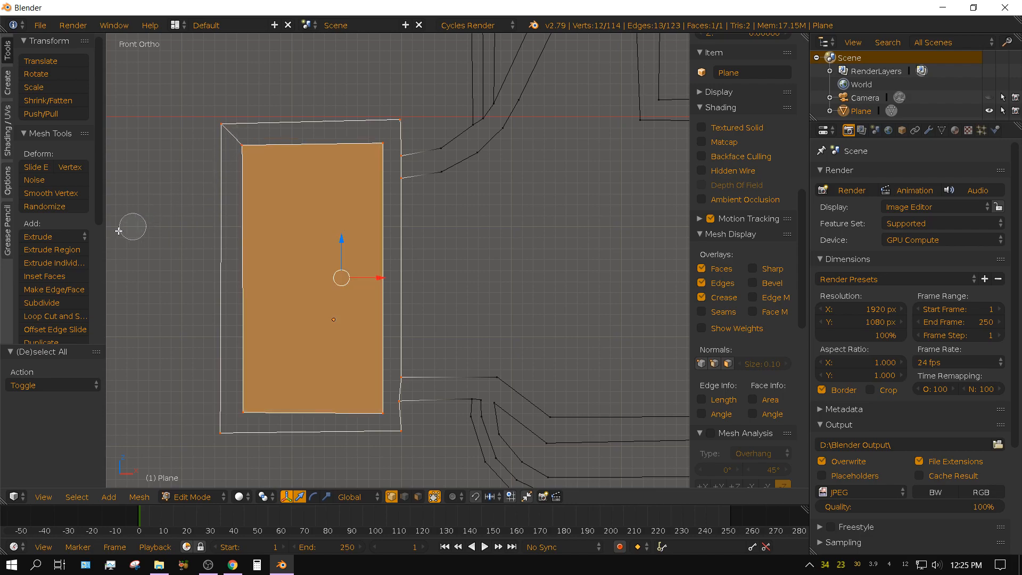
key(f)
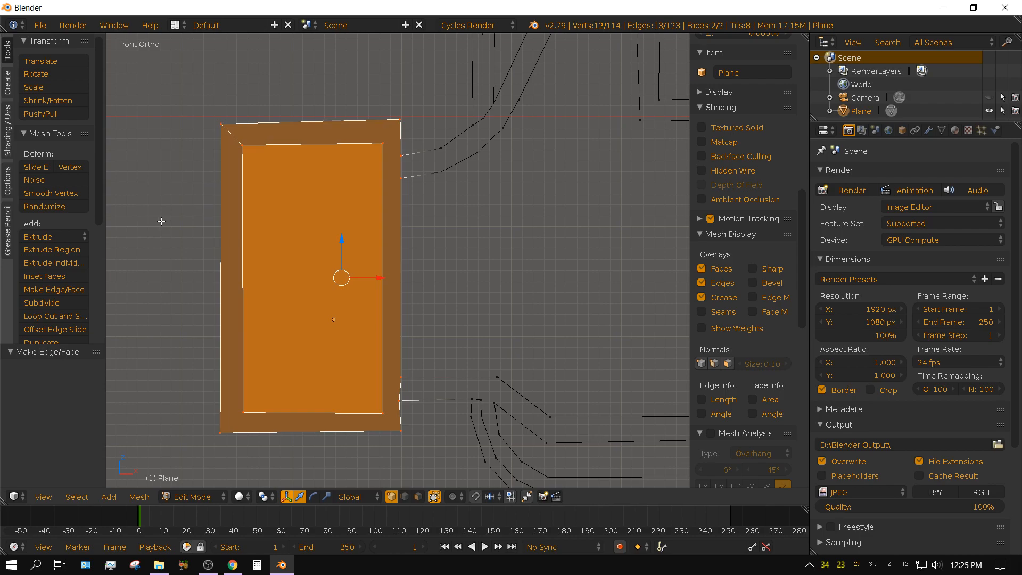
key(ctrl+z)
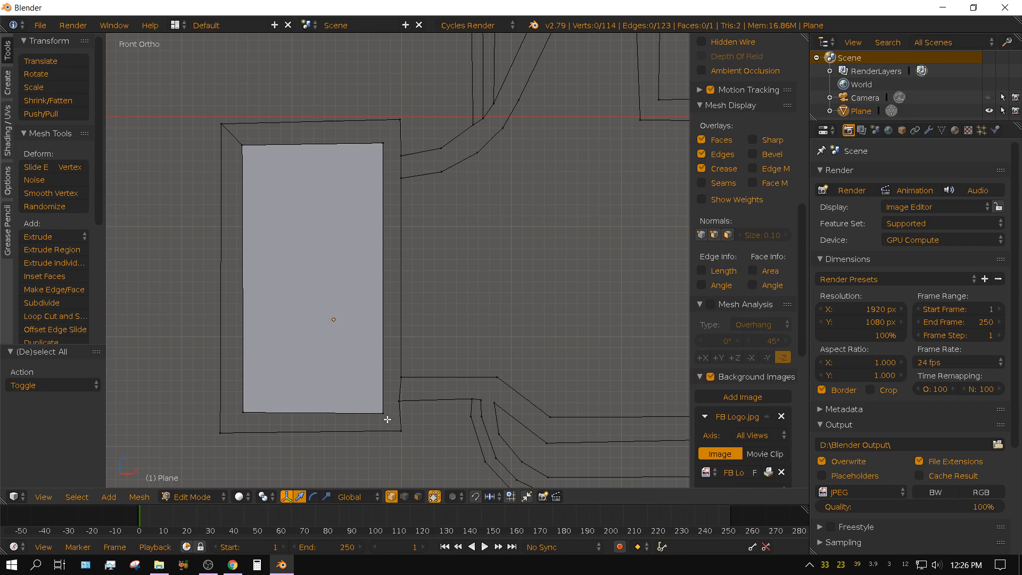
Join the inner and outer lower-right corners of the cuff with an edge.
right_click(383, 413)
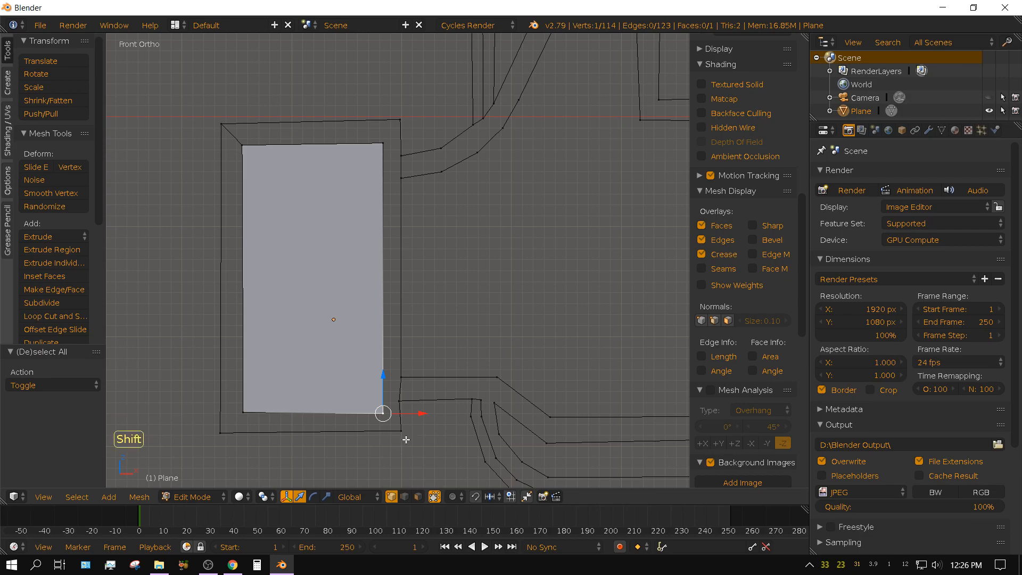
shift+right_click(401, 431)
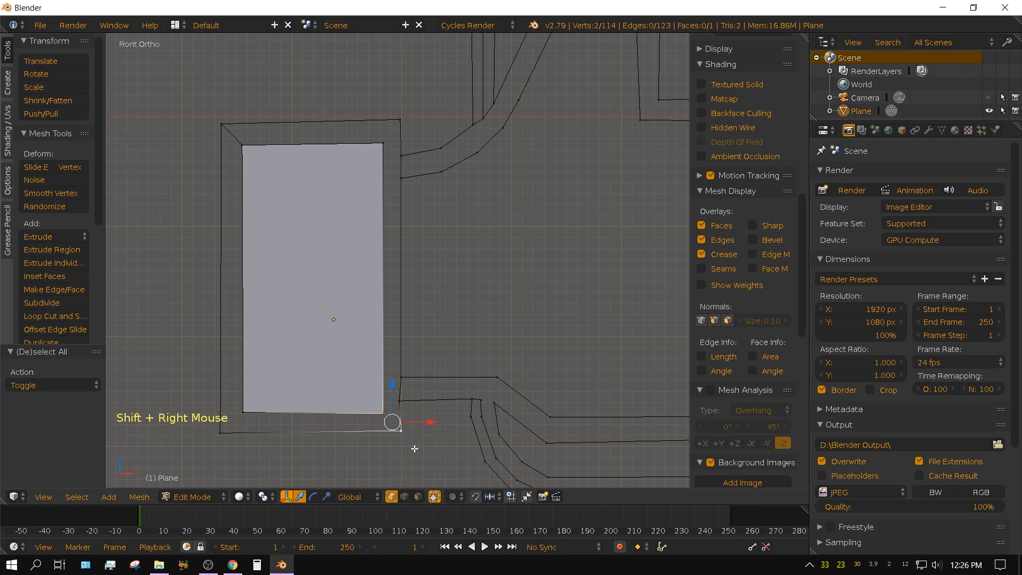
key(f)
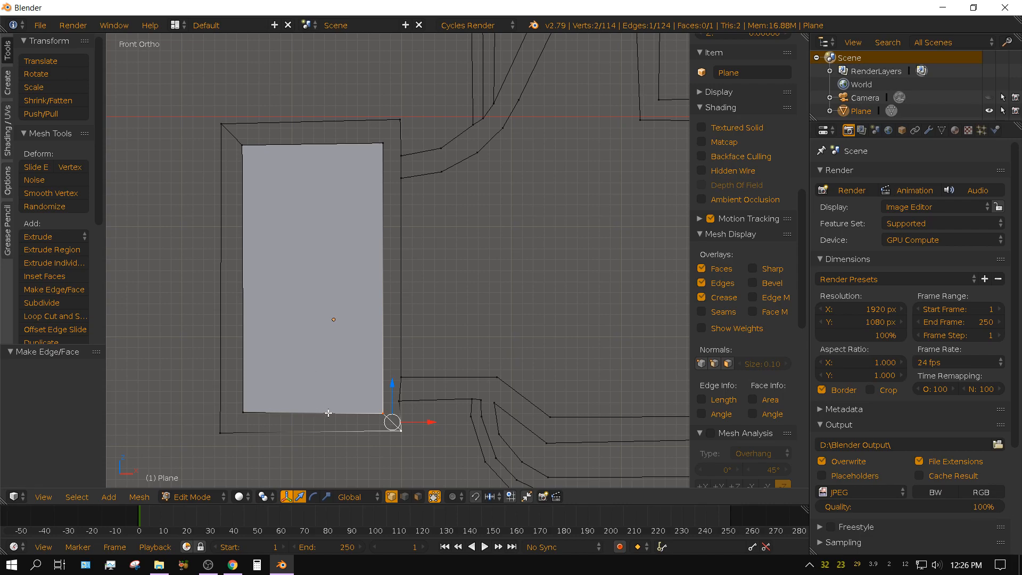
Circle-select the vertices around the cuff border's upper and right strips and fill them with one face.
scroll(332, 436, up, 1)
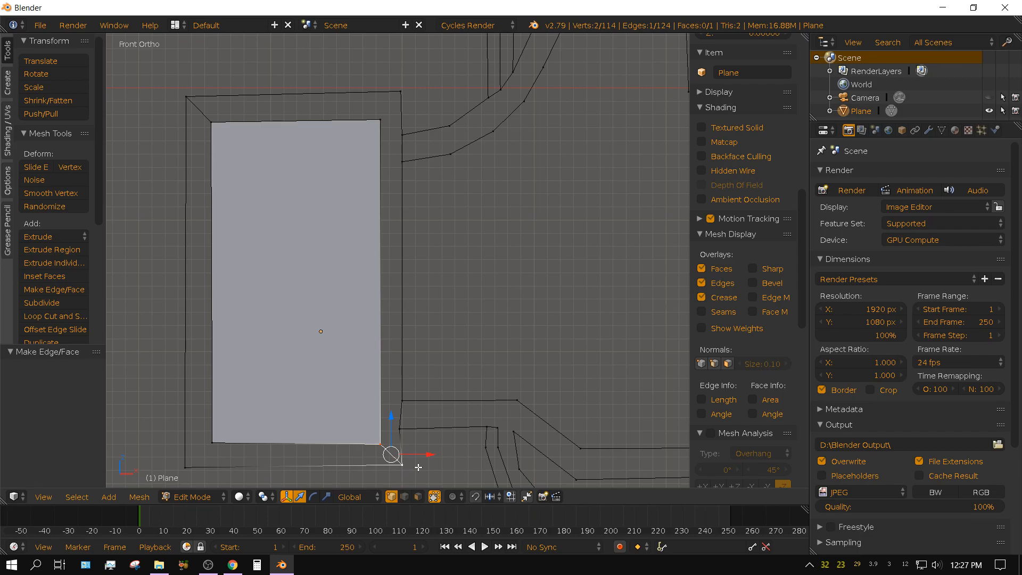
key(c)
mouse_move(395, 429)
mouse_down()
mouse_move(399, 95)
mouse_move(190, 92)
mouse_move(221, 118)
mouse_move(366, 115)
mouse_move(383, 153)
mouse_up()
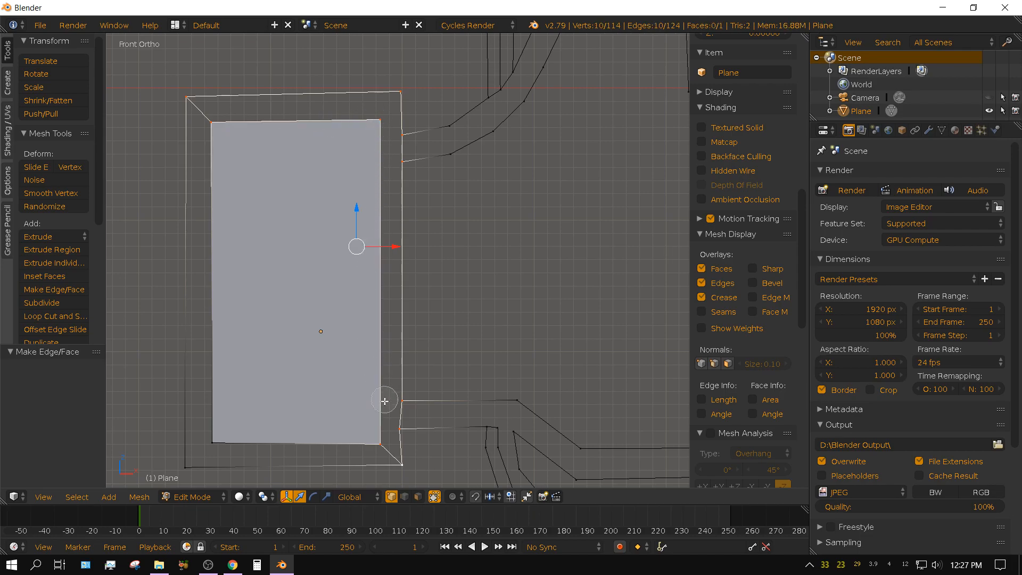
right_click(439, 228)
key(f)
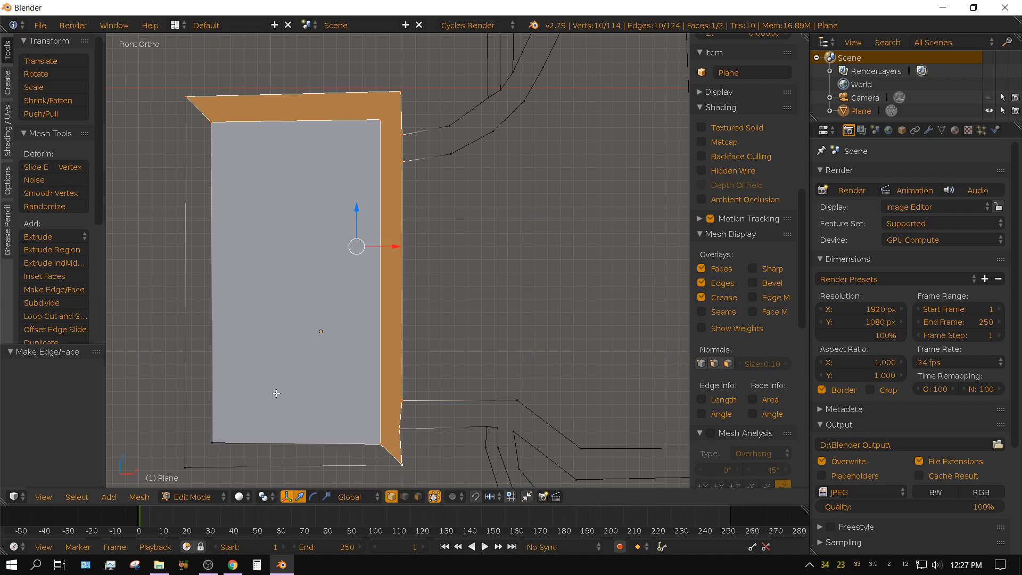
Clear the selection, circle-select the vertices around the cuff border's left and lower strips, and fill them with one face.
key(a)
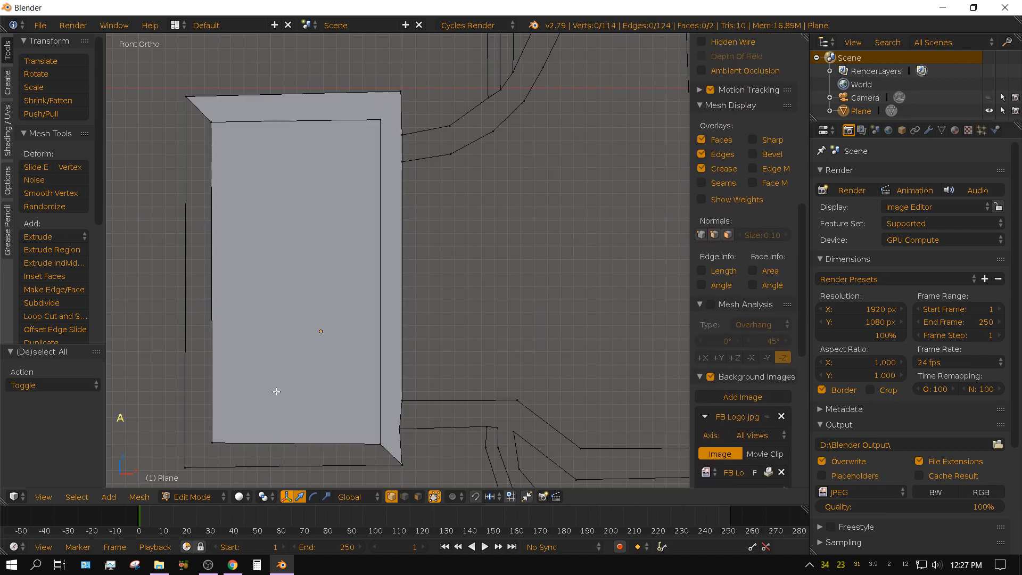
key(c)
click(186, 97)
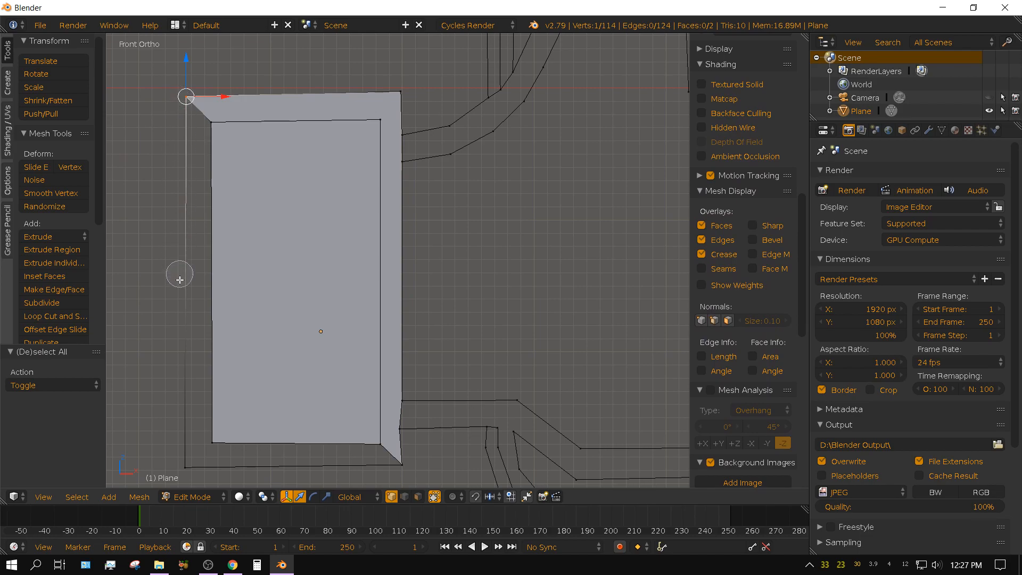
click(184, 467)
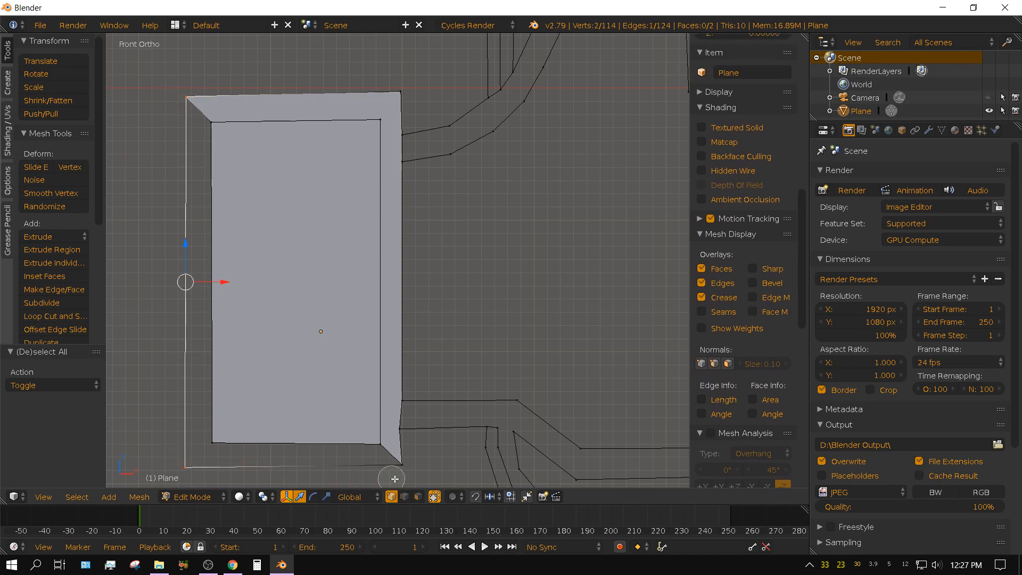
mouse_move(395, 478)
mouse_down()
mouse_move(383, 434)
mouse_move(213, 431)
mouse_move(201, 264)
mouse_move(210, 120)
mouse_up()
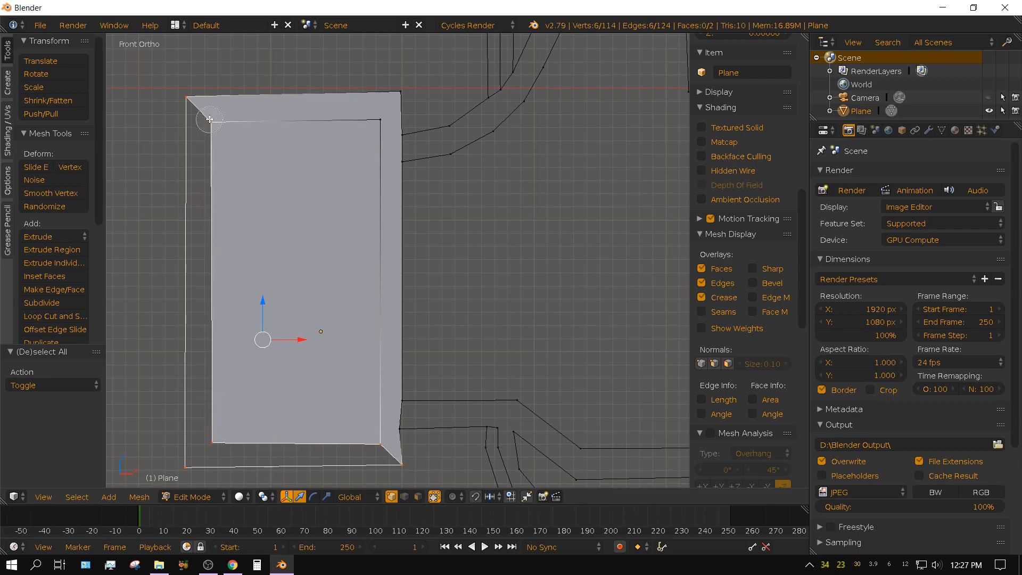
right_click(152, 138)
key(f)
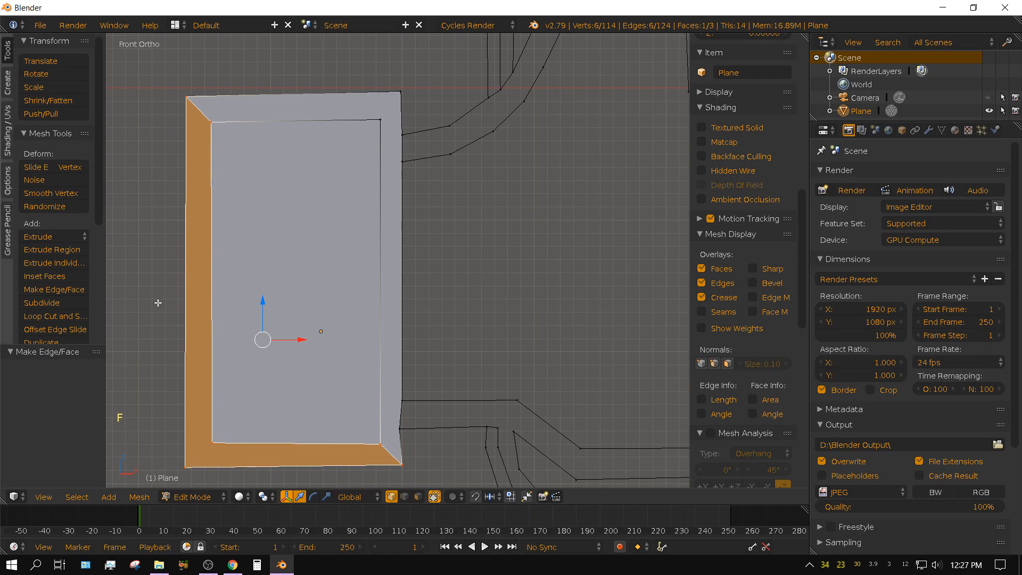
Clear the selection, circle-select all vertices of the hand's inner outline, including the thumb, and fill them with one face.
scroll(553, 303, down, 3)
shift+middle_drag(557, 309, 417, 342)
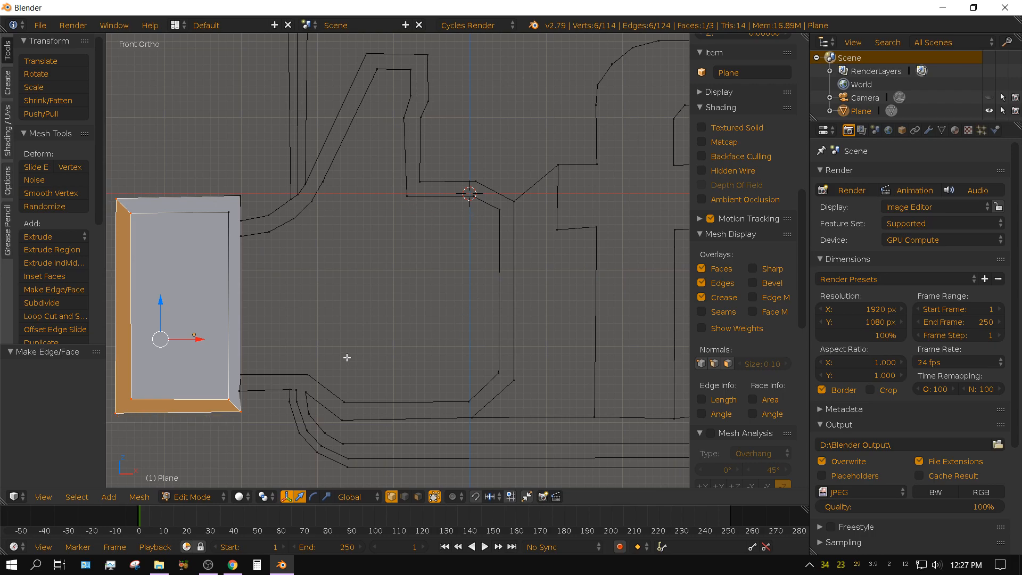
key(a)
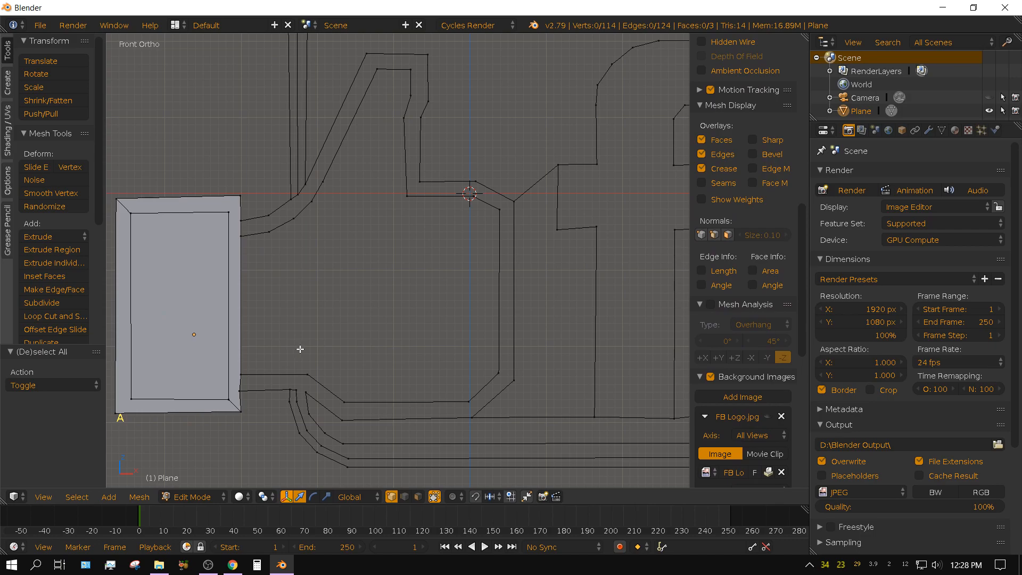
key(c)
mouse_move(243, 236)
mouse_down()
mouse_move(292, 229)
mouse_move(334, 176)
mouse_move(372, 82)
mouse_move(405, 75)
mouse_move(409, 190)
mouse_move(441, 204)
mouse_up()
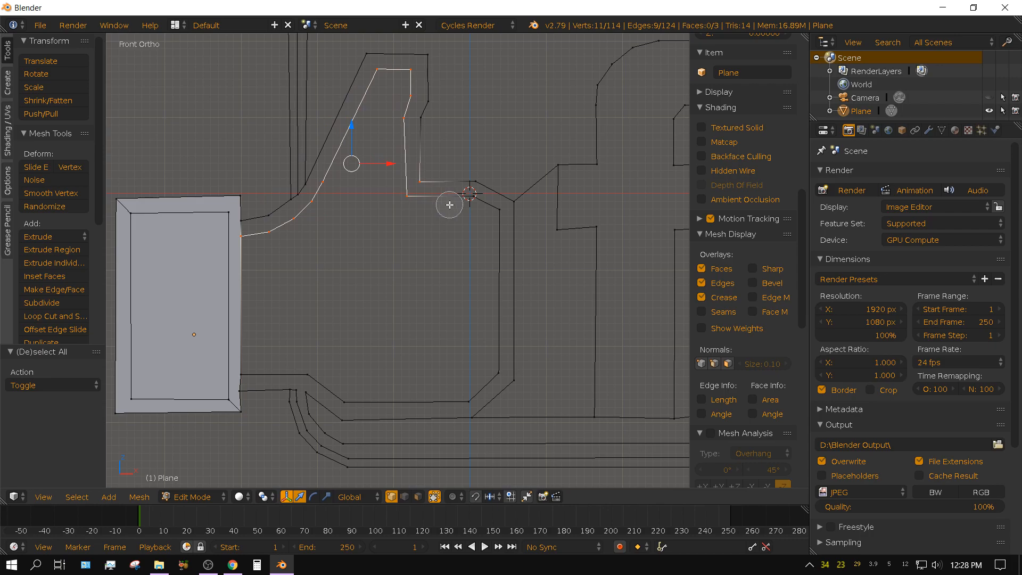
middle_click(427, 173)
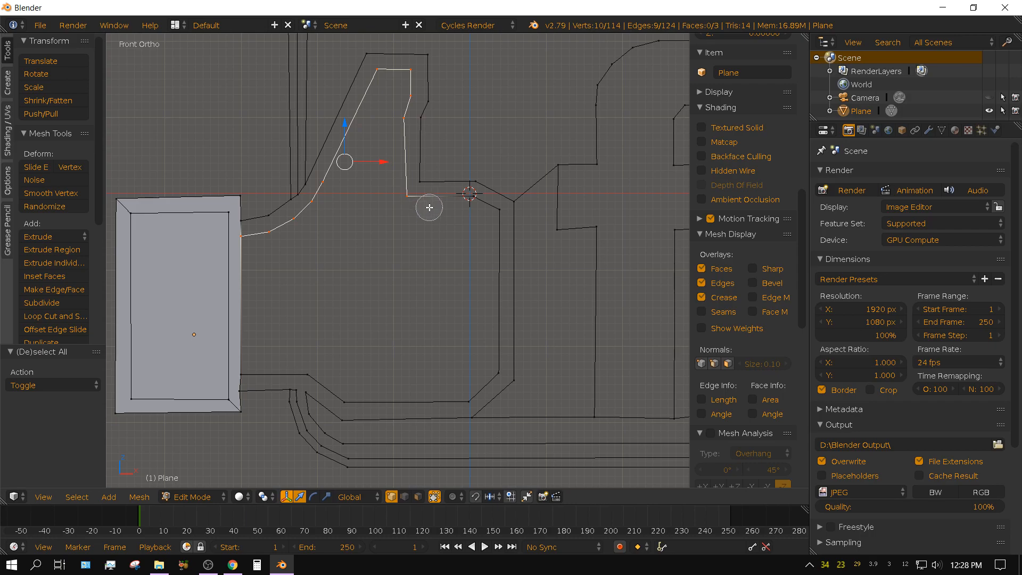
mouse_move(435, 203)
mouse_down()
mouse_move(484, 215)
mouse_move(497, 293)
mouse_move(486, 374)
mouse_move(464, 392)
mouse_move(407, 391)
mouse_move(353, 388)
mouse_move(299, 358)
mouse_move(245, 365)
mouse_up()
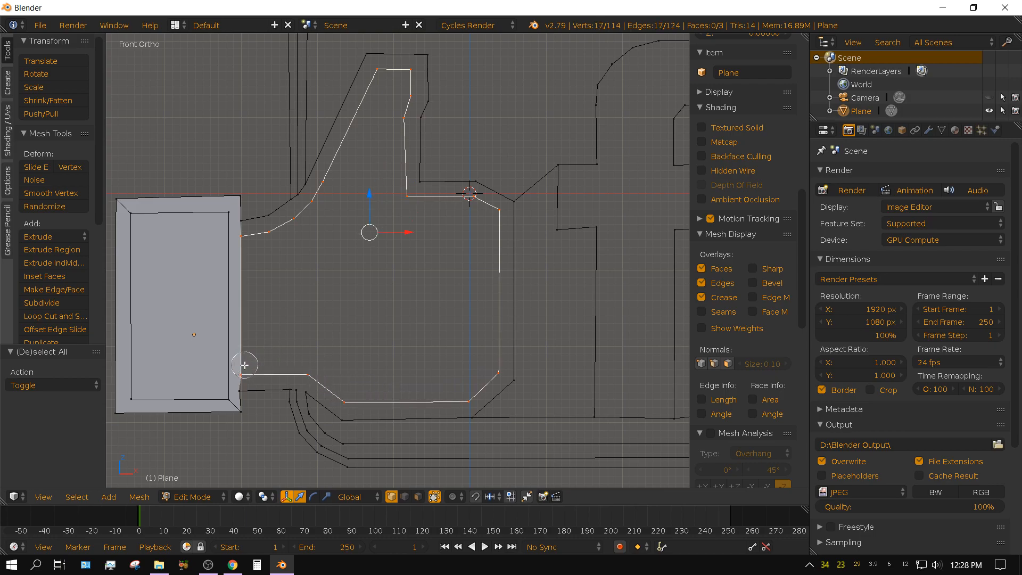
right_click(273, 326)
key(f)
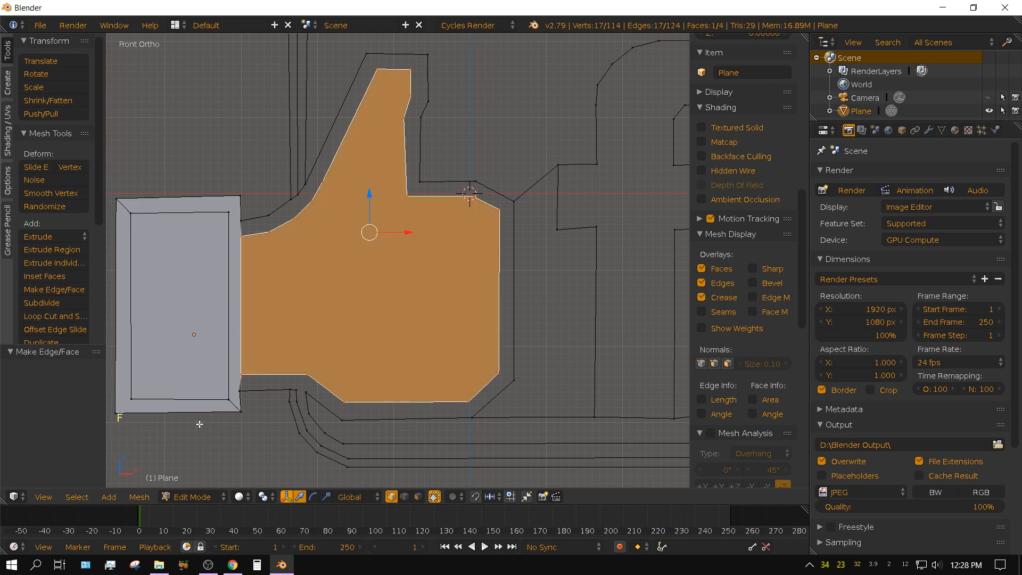
Join the hand's inner and outer outlines with edges at the thumb tip's right corner, the palm's upper-right corner and its bottom-right corner.
key(a)
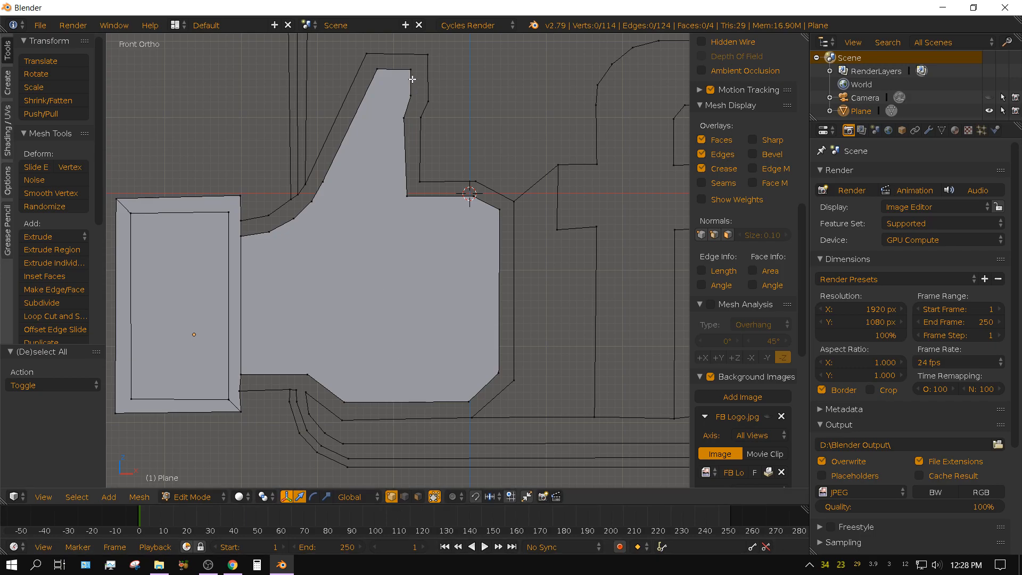
right_click(411, 69)
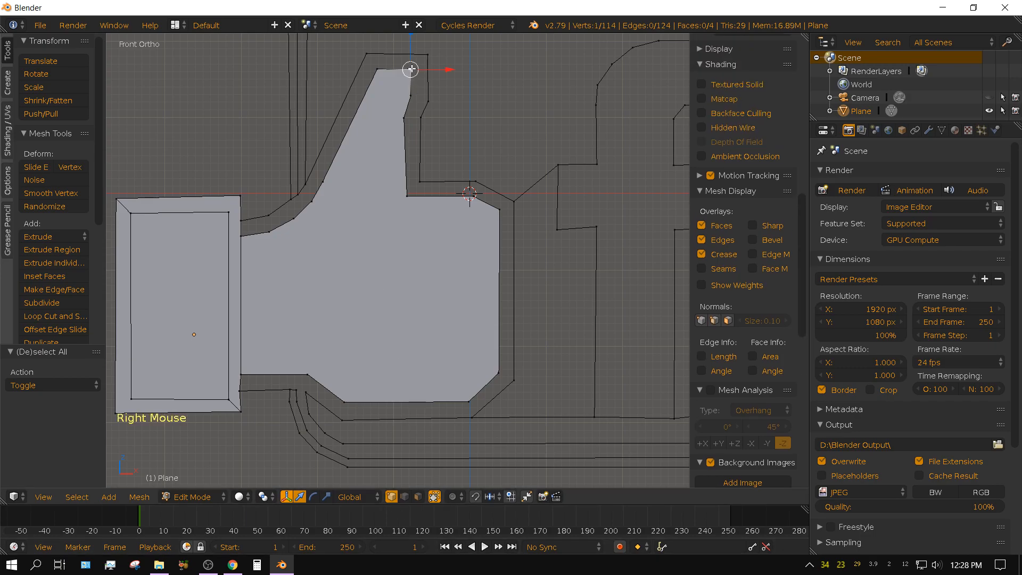
shift+right_click(429, 55)
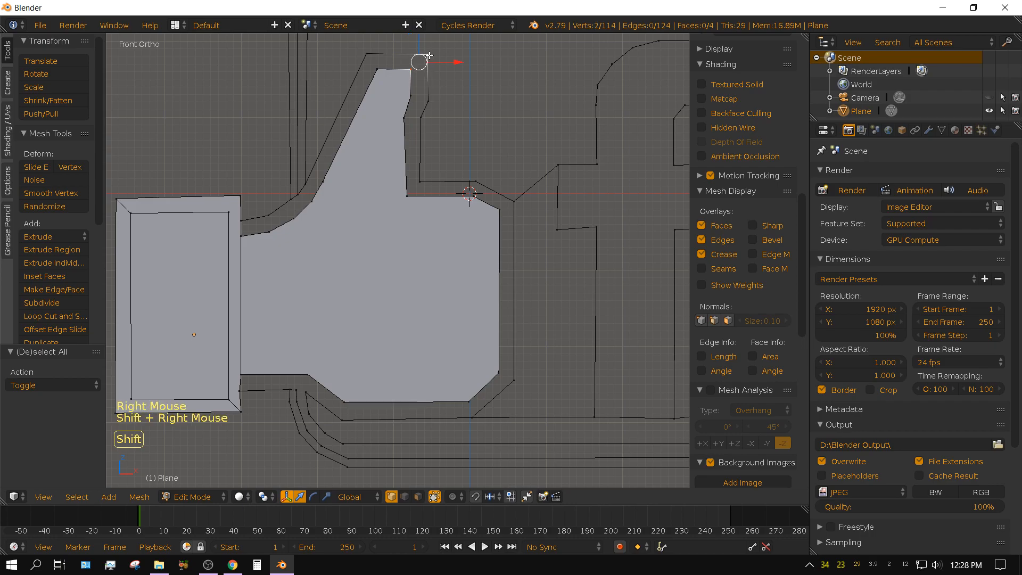
key(f)
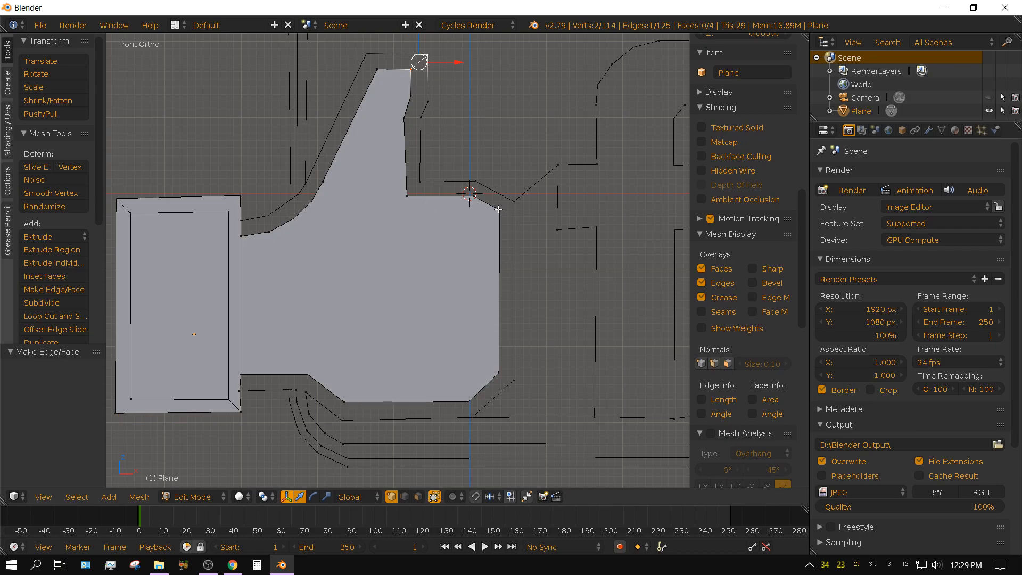
right_click(498, 209)
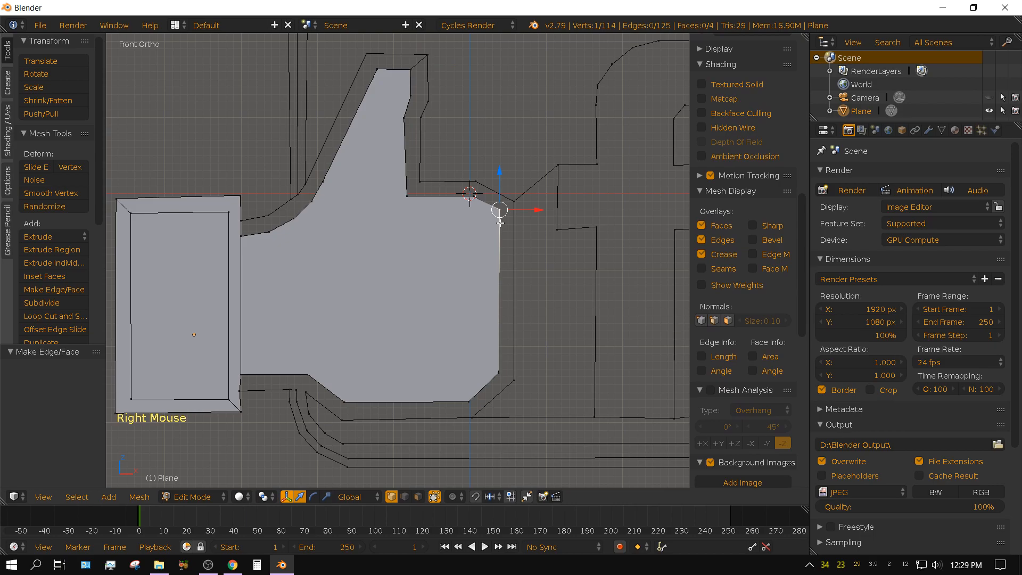
shift+right_click(506, 206)
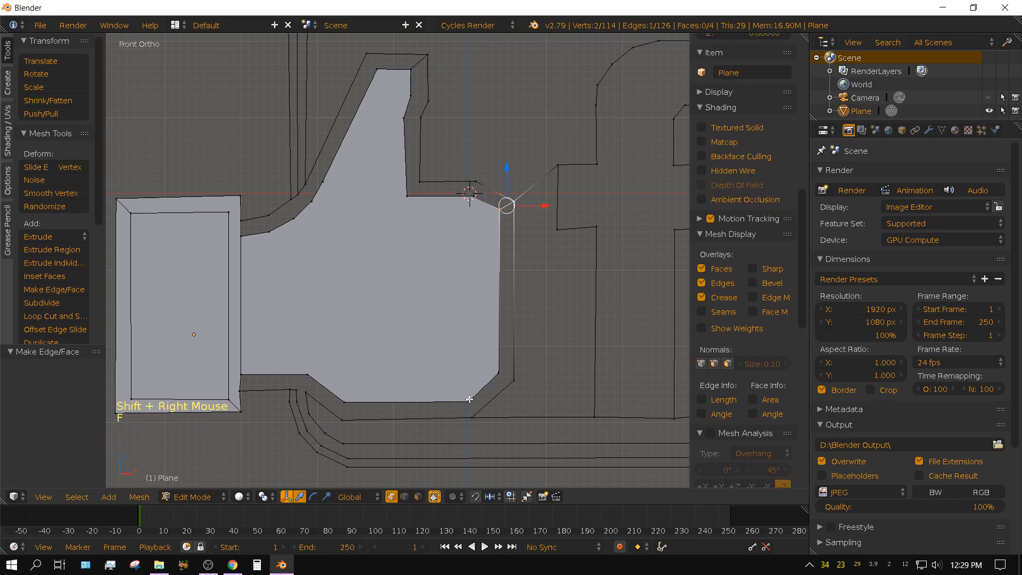
key(f)
right_click(468, 401)
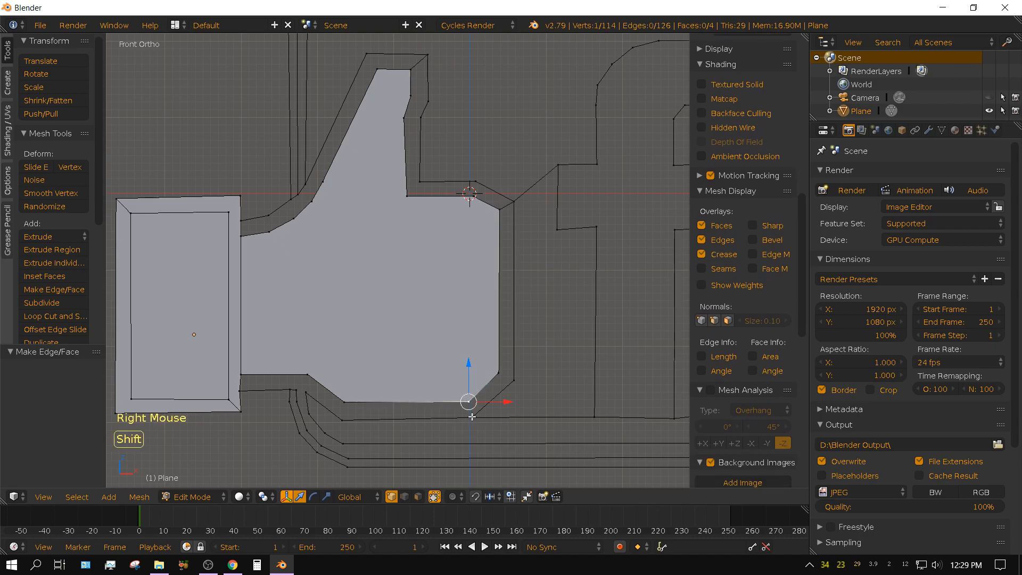
shift+right_click(473, 416)
key(f)
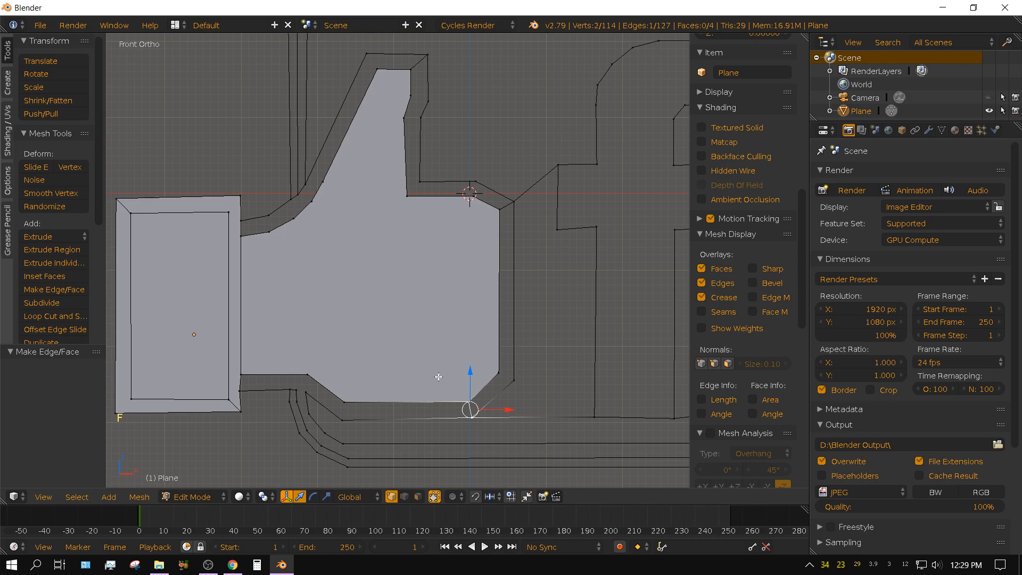
shift+middle_drag(536, 395, 596, 350)
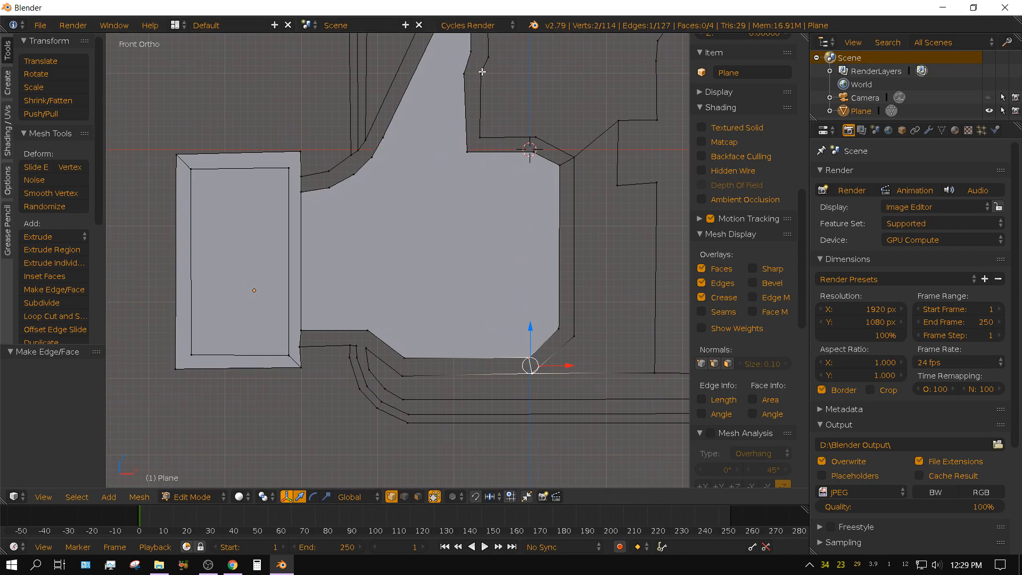
scroll(393, 416, up, 2)
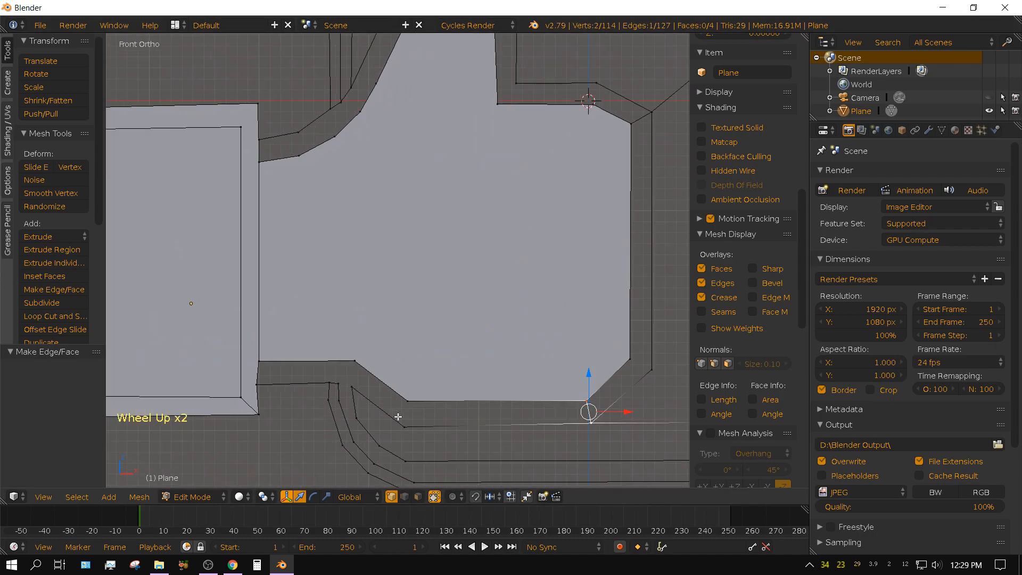
shift+middle_drag(416, 422, 447, 359)
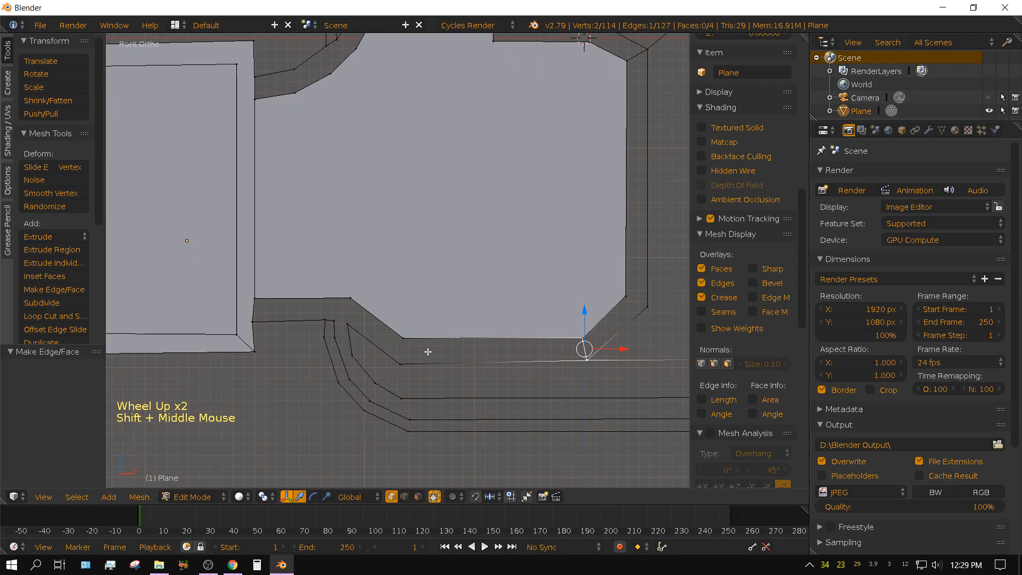
key(c)
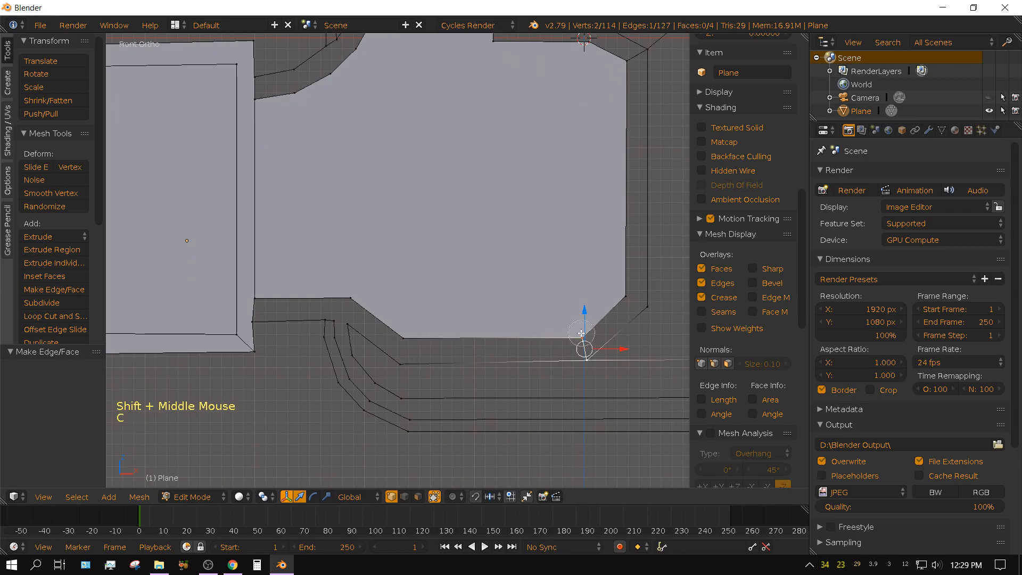
mouse_move(581, 334)
mouse_down()
mouse_move(424, 338)
mouse_move(363, 295)
mouse_move(269, 296)
mouse_move(255, 310)
mouse_move(327, 311)
mouse_up()
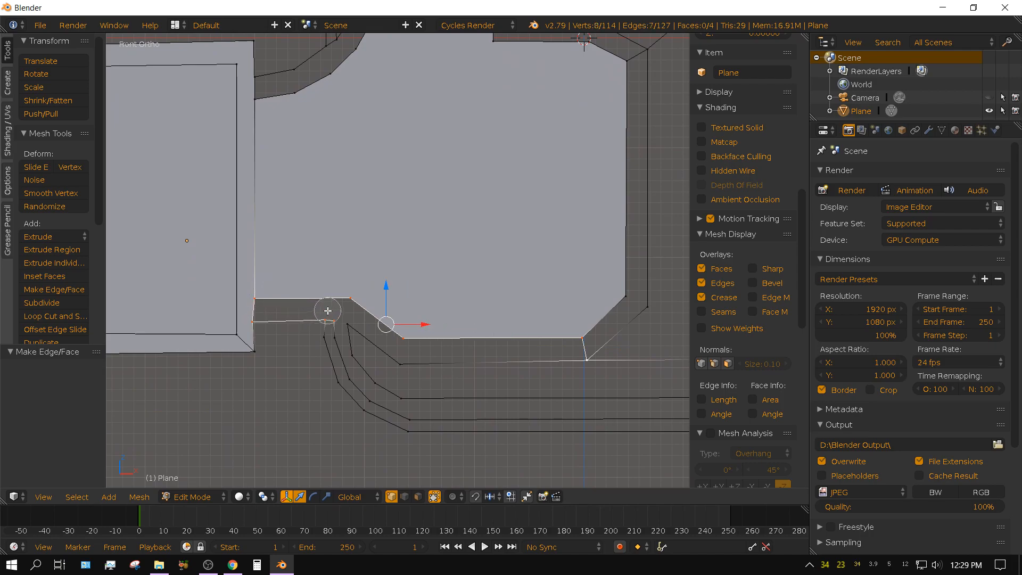
right_click(326, 310)
shift+middle_drag(349, 335, 428, 403)
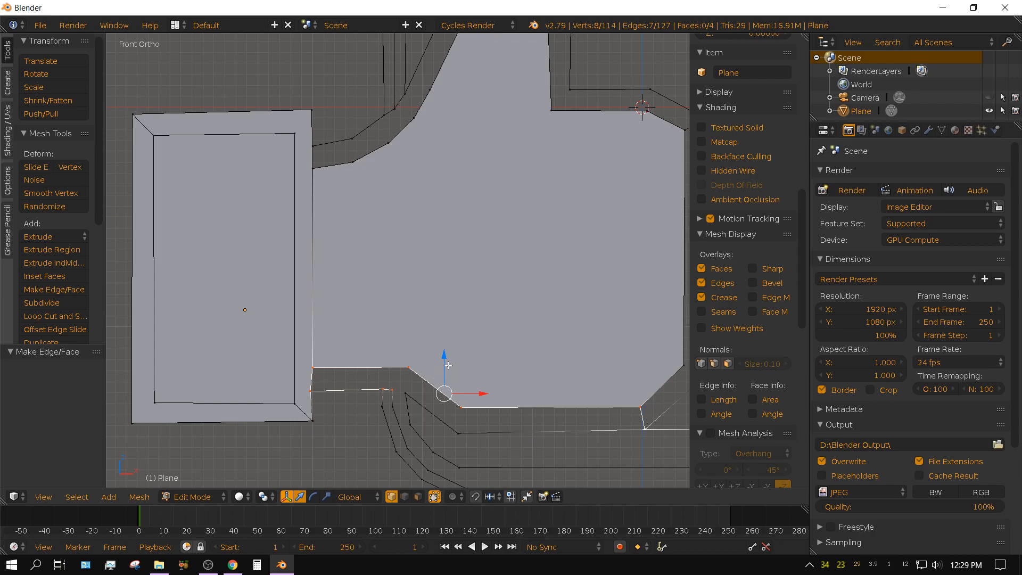
key(a)
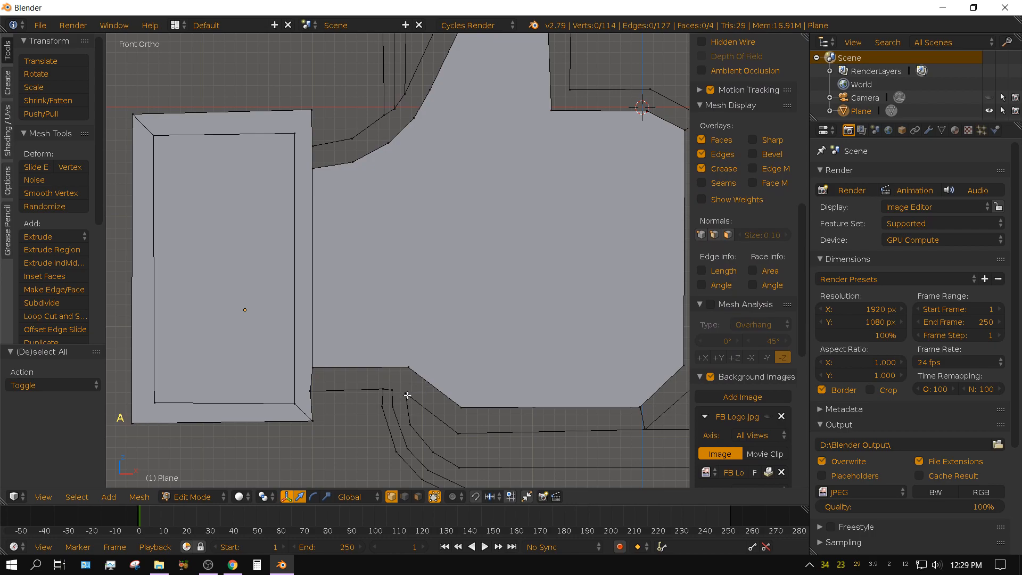
Close the gap in the outer outline below the hand's wrist by joining its two neighbouring end vertices with an edge.
right_click(406, 394)
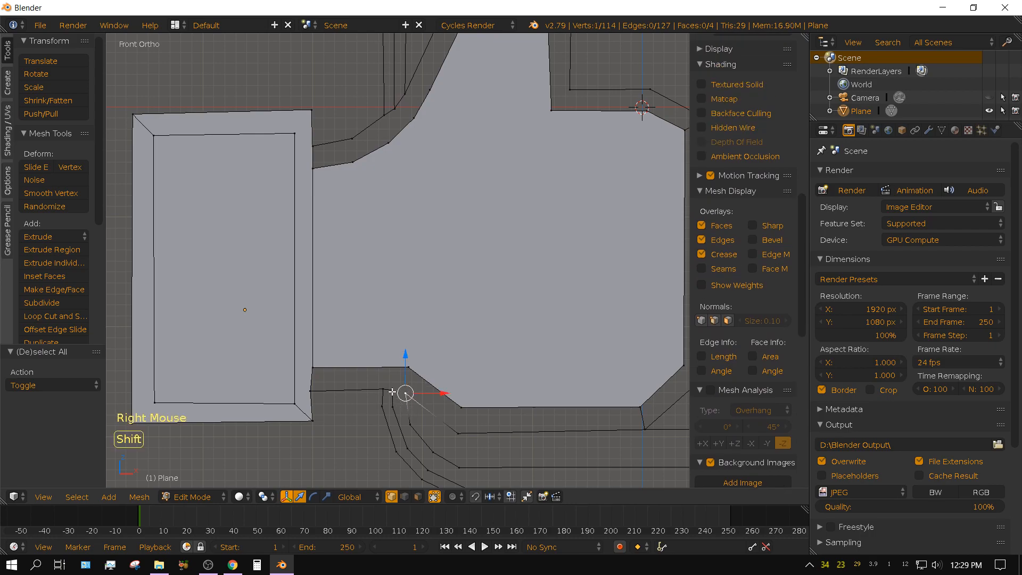
shift+right_click(392, 389)
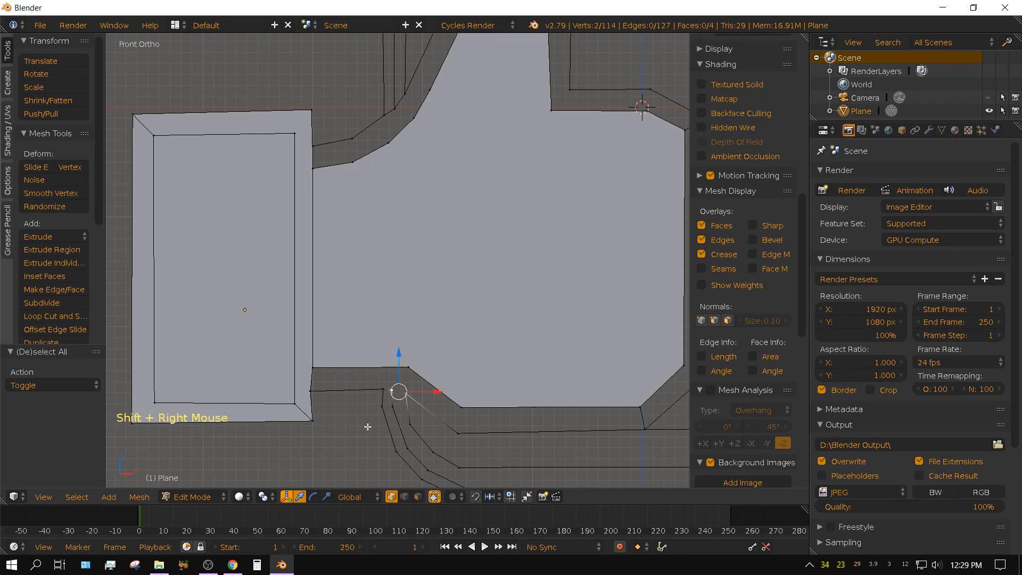
key(f)
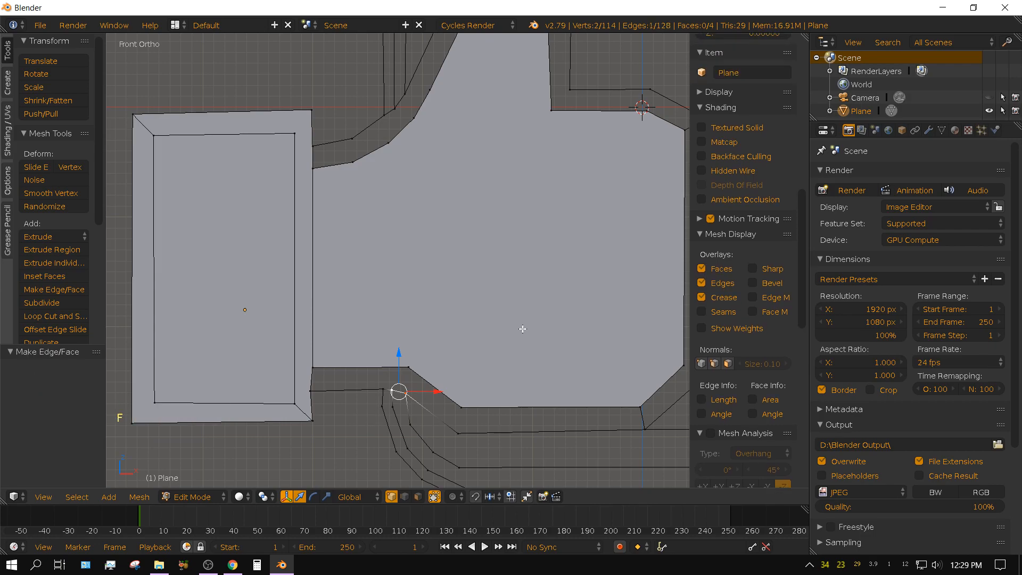
Circle-select the vertices around the hand border's lower strip, from the cuff to the bottom-right joining edge, and fill them with one face.
shift+middle_drag(546, 392, 506, 389)
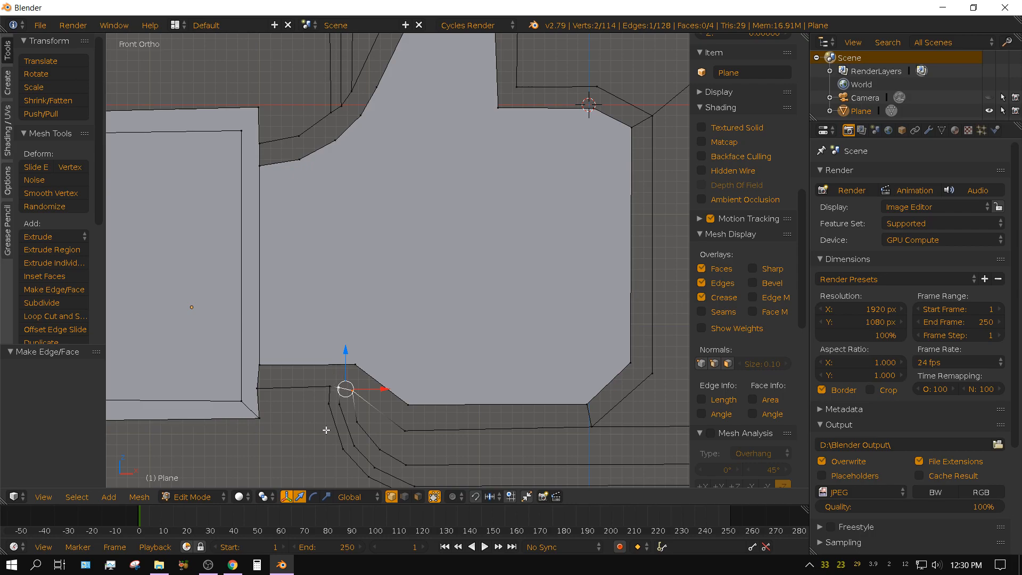
key(a)
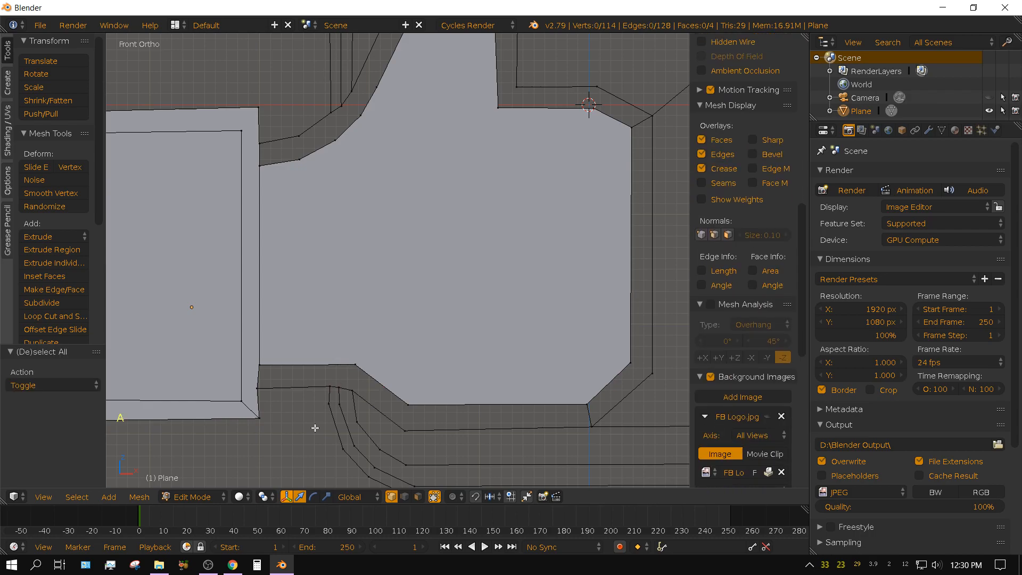
key(c)
mouse_move(265, 355)
mouse_down()
mouse_move(260, 377)
mouse_move(350, 384)
mouse_move(424, 427)
mouse_move(580, 428)
mouse_move(575, 408)
mouse_up()
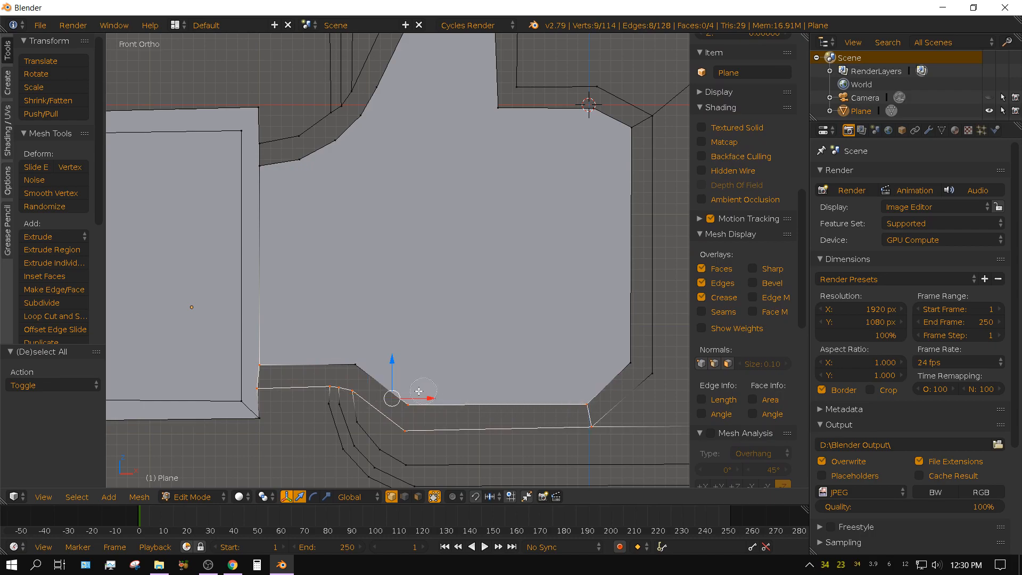
drag(413, 397, 319, 351)
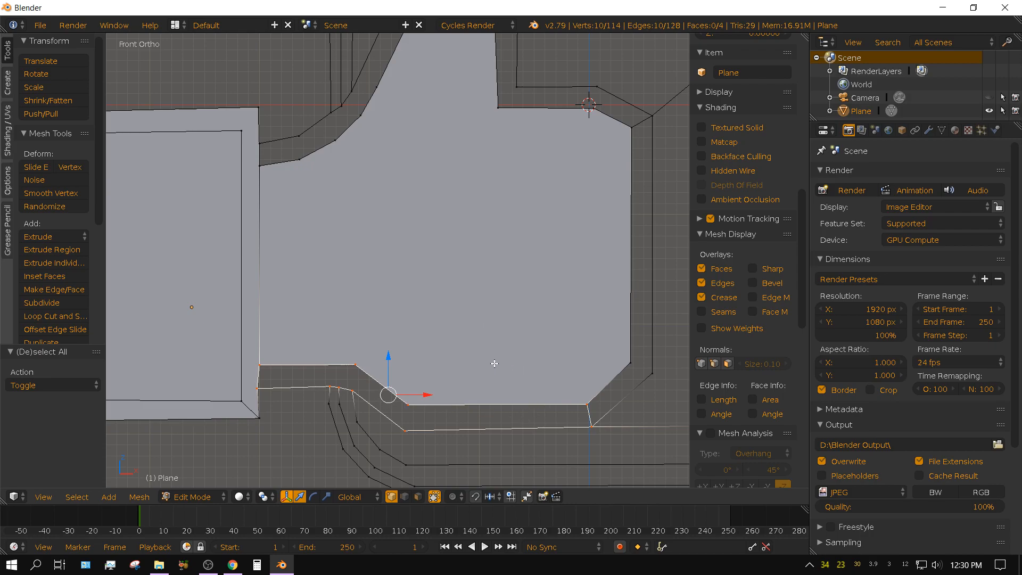
key(f)
Clear the selection, circle-select the six vertices around the hand border's right strip, and fill them with one face.
shift+middle_drag(485, 397, 351, 421)
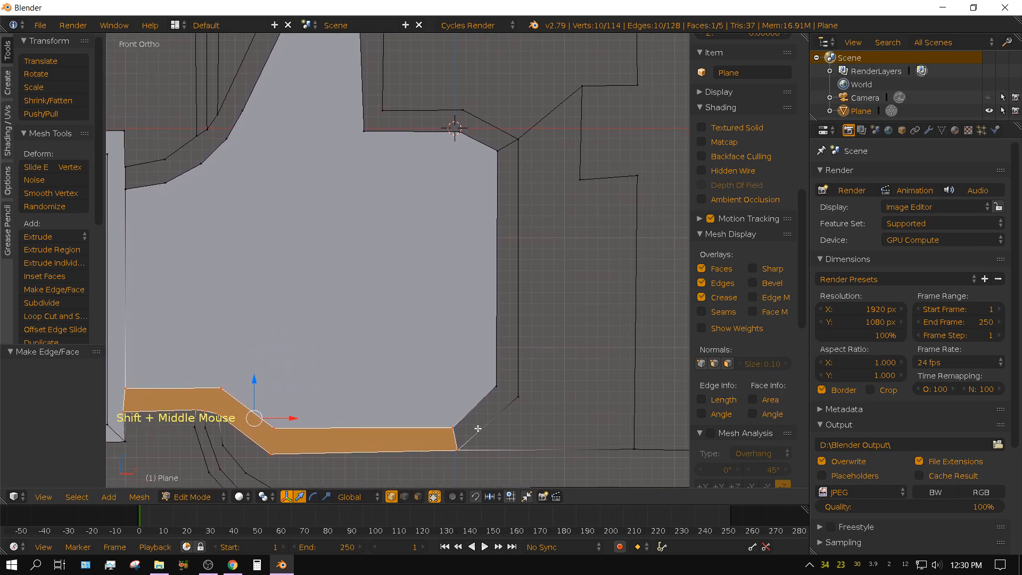
key(a)
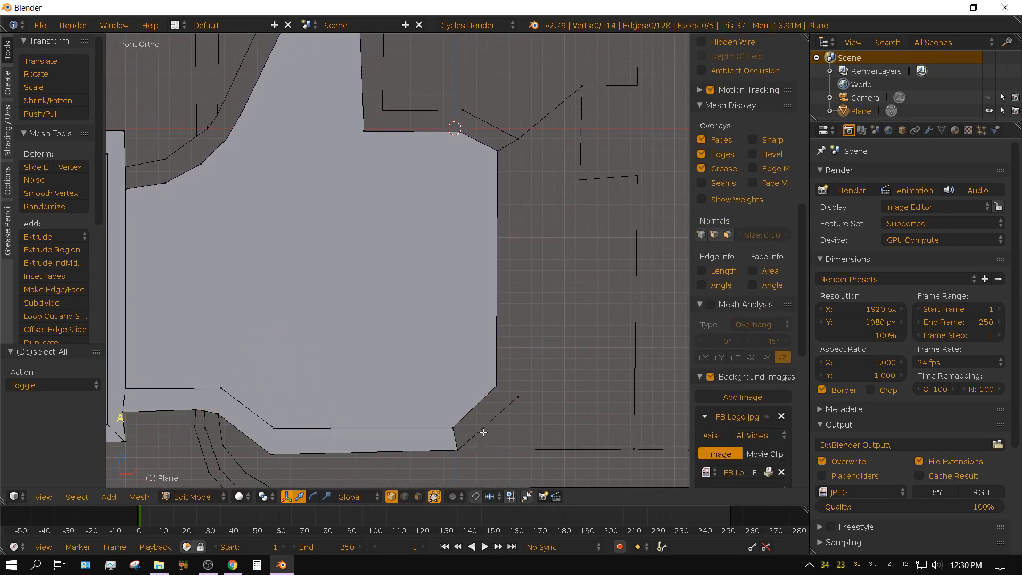
right_click(457, 436)
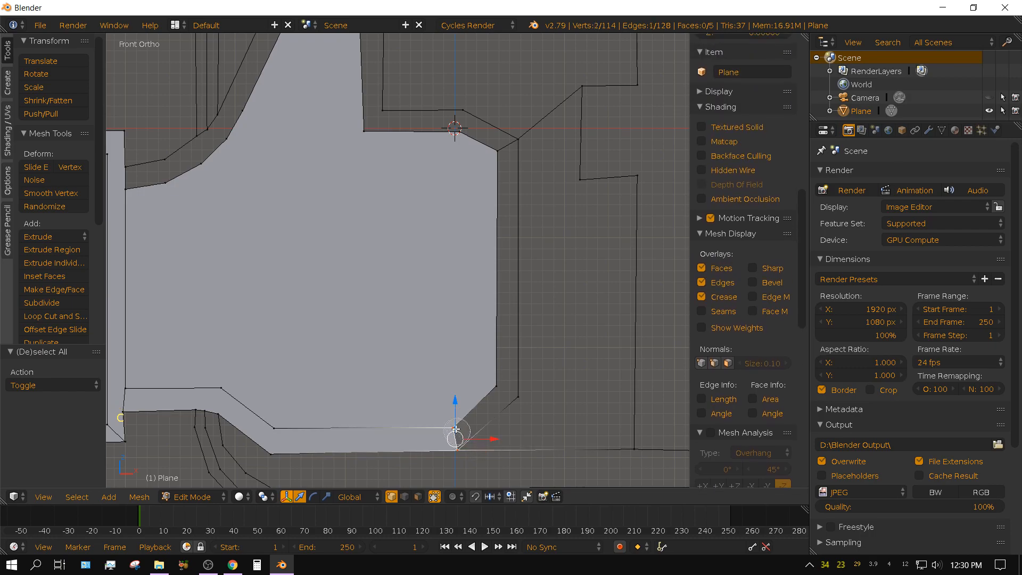
shift+right_click(493, 158)
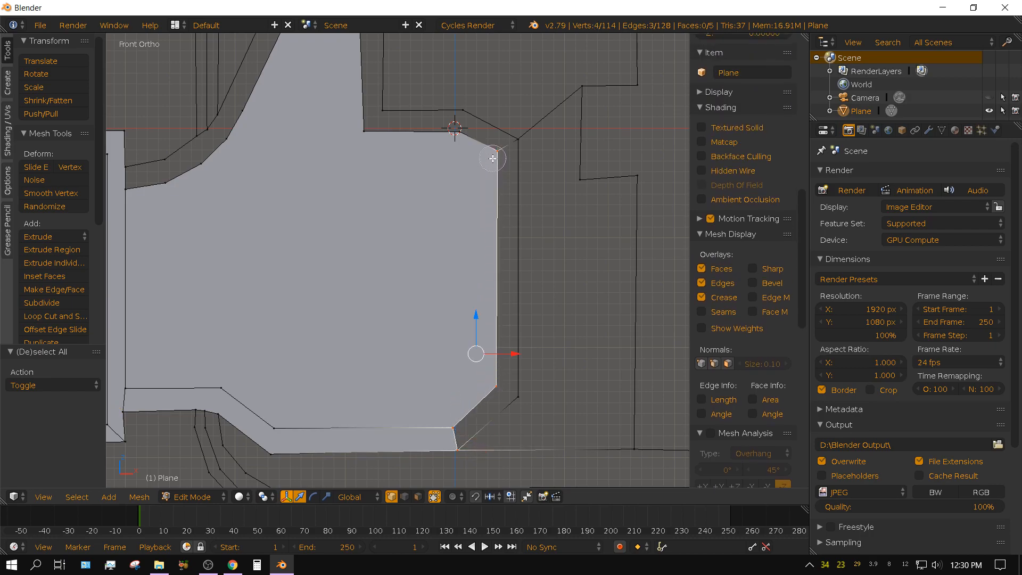
shift+right_click(516, 143)
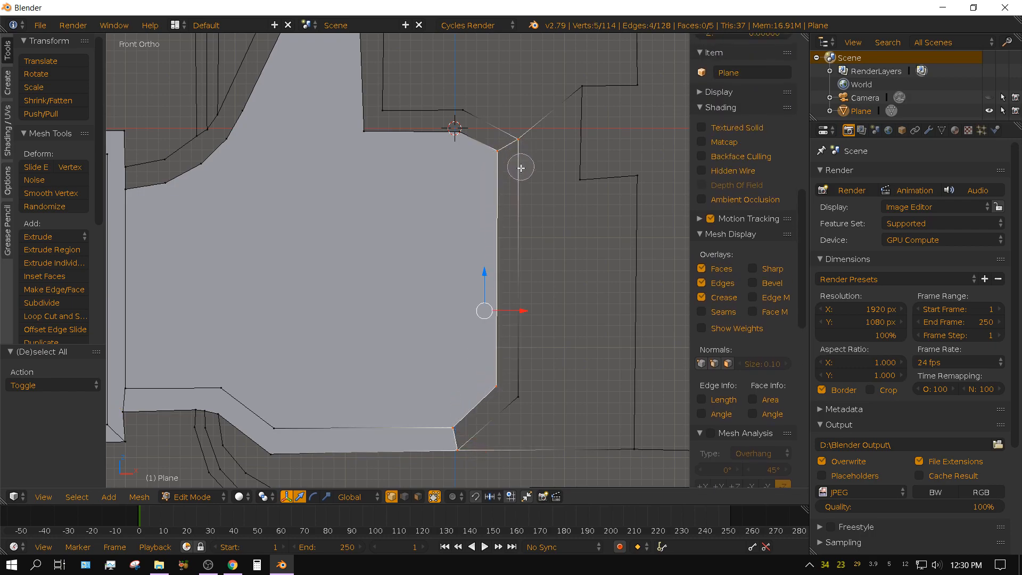
shift+right_click(525, 397)
key(f)
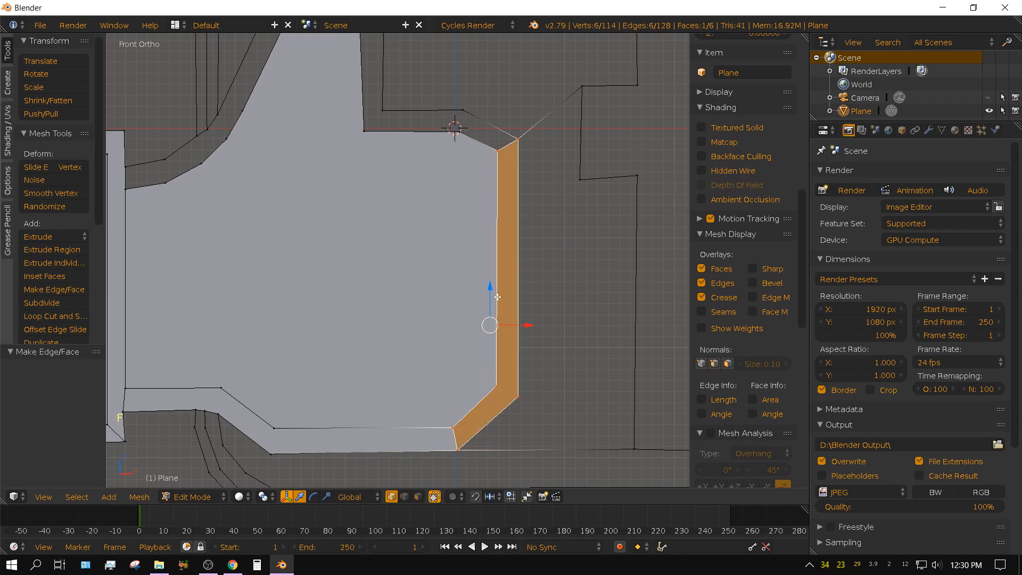
shift+middle_drag(421, 236, 483, 367)
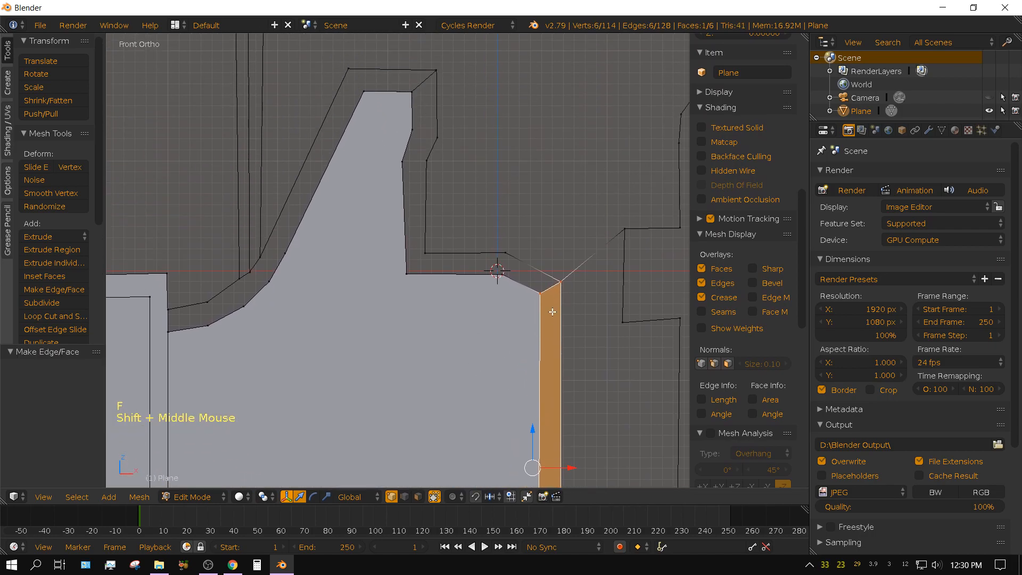
Clear the selection, circle-select the vertices around the hand border from the palm's upper-right corner to the thumb tip, and fill them with one face.
key(a)
key(c)
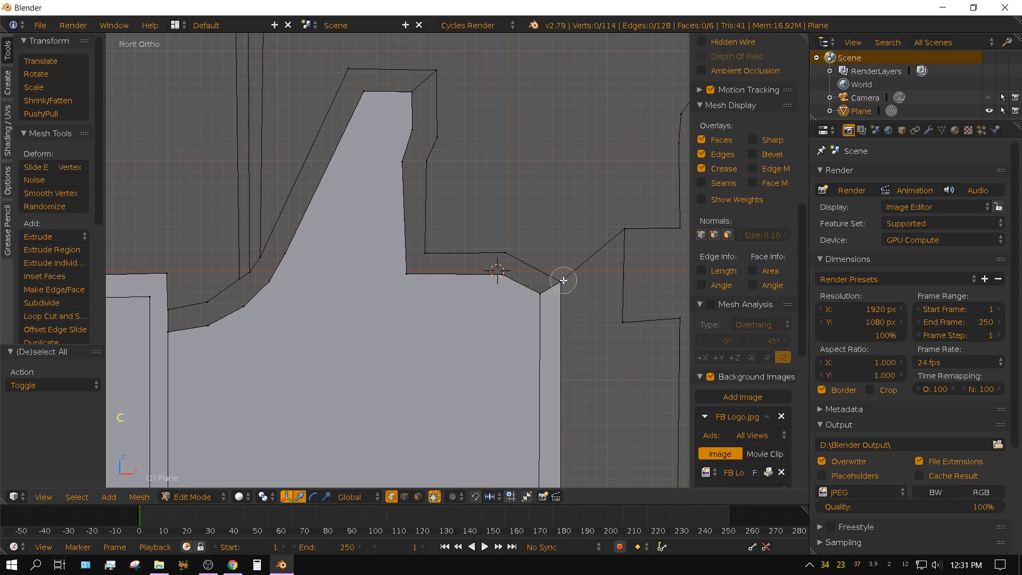
mouse_move(563, 281)
mouse_down()
mouse_move(521, 251)
mouse_move(433, 248)
mouse_move(440, 87)
mouse_move(422, 95)
mouse_move(403, 171)
mouse_move(413, 268)
mouse_move(538, 286)
mouse_up()
right_click(521, 291)
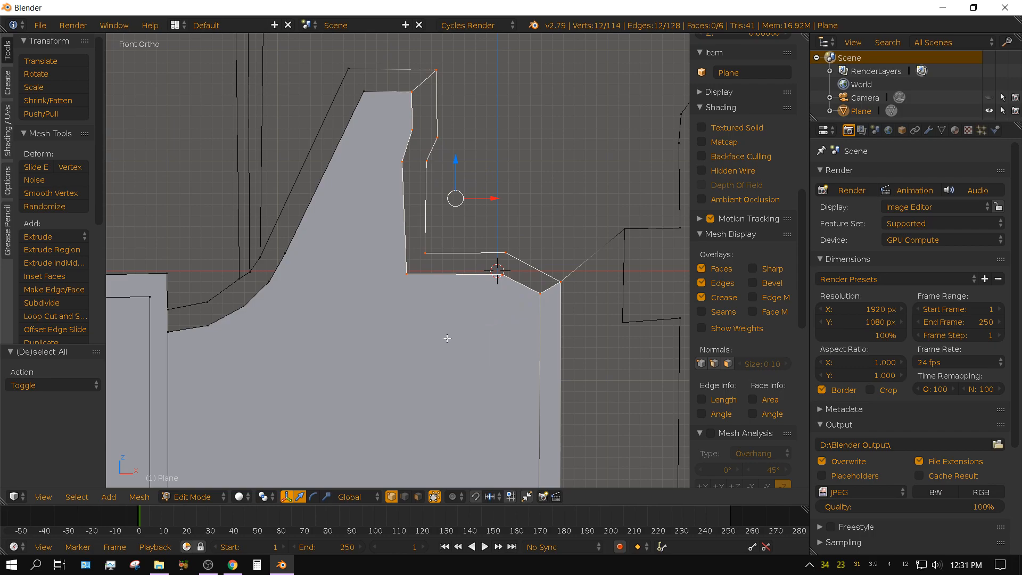
key(f)
Clear the selection, circle-select the vertices around the hand border from the thumb tip down its left side to the cuff, and fill them with one face.
shift+middle_drag(311, 185, 453, 232)
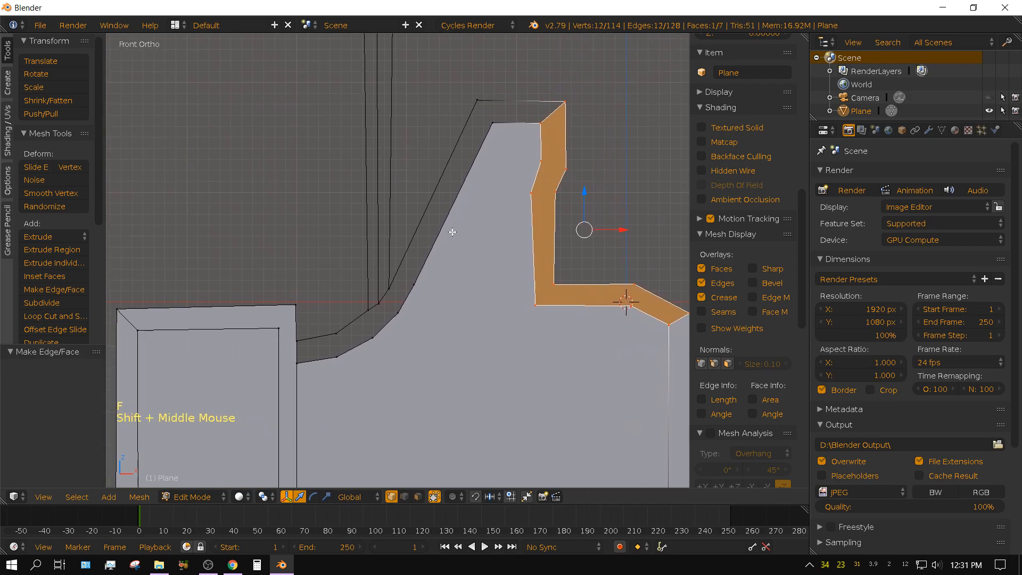
key(a)
key(c)
click(566, 101)
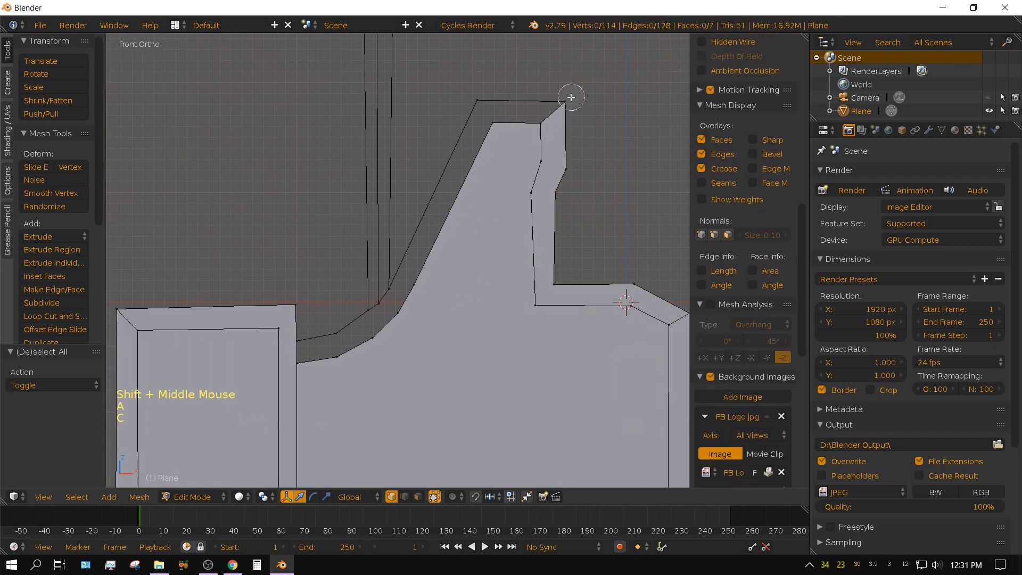
click(474, 102)
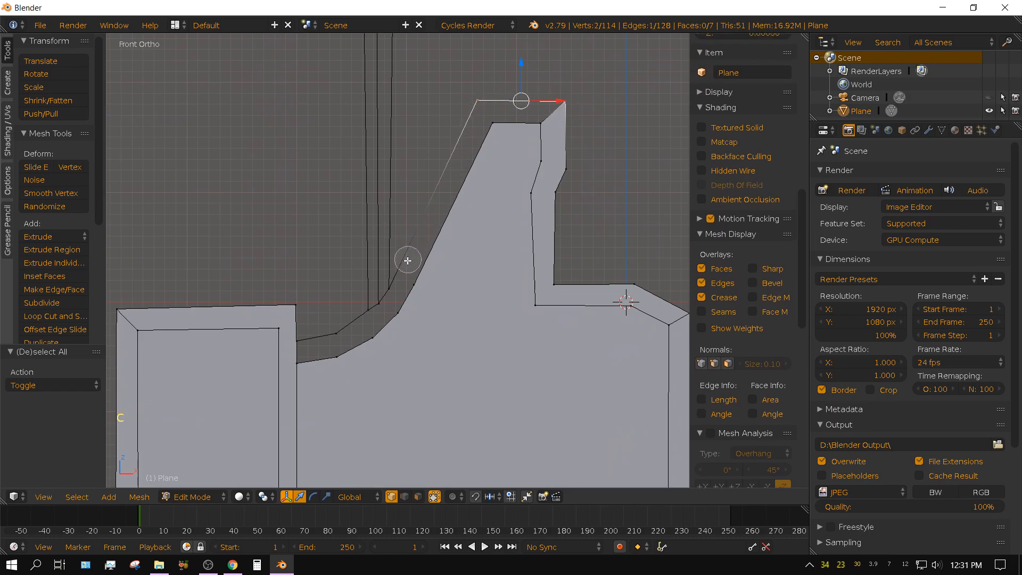
mouse_move(398, 274)
mouse_down()
mouse_move(303, 352)
mouse_move(325, 358)
mouse_move(367, 342)
mouse_move(429, 278)
mouse_move(472, 154)
mouse_move(492, 130)
mouse_move(533, 123)
mouse_up()
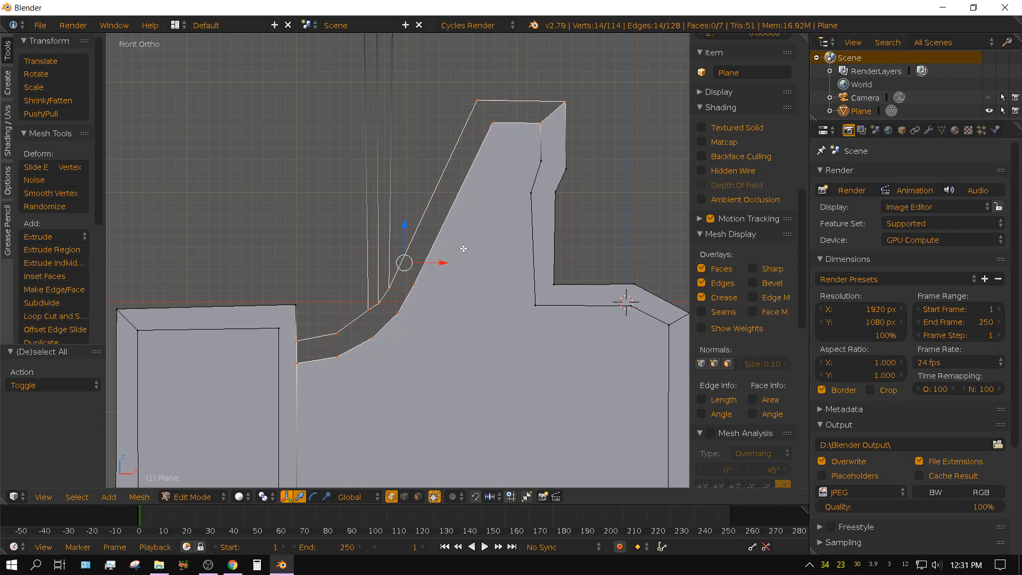
key(f)
Clear the selection, circle-select all vertices of the letter f's outline, and fill them with one face.
scroll(572, 363, down, 3)
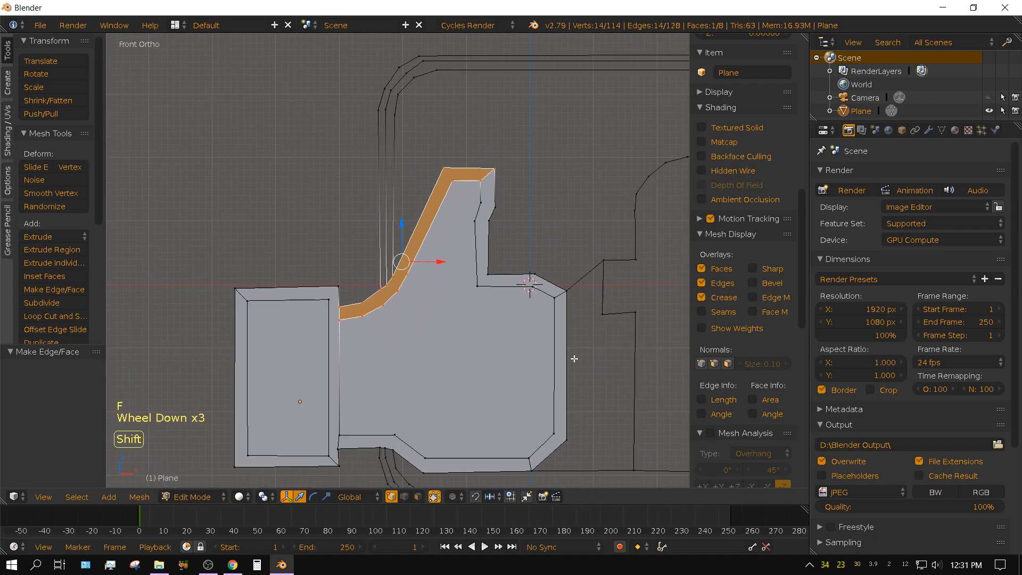
shift+middle_drag(570, 359, 393, 270)
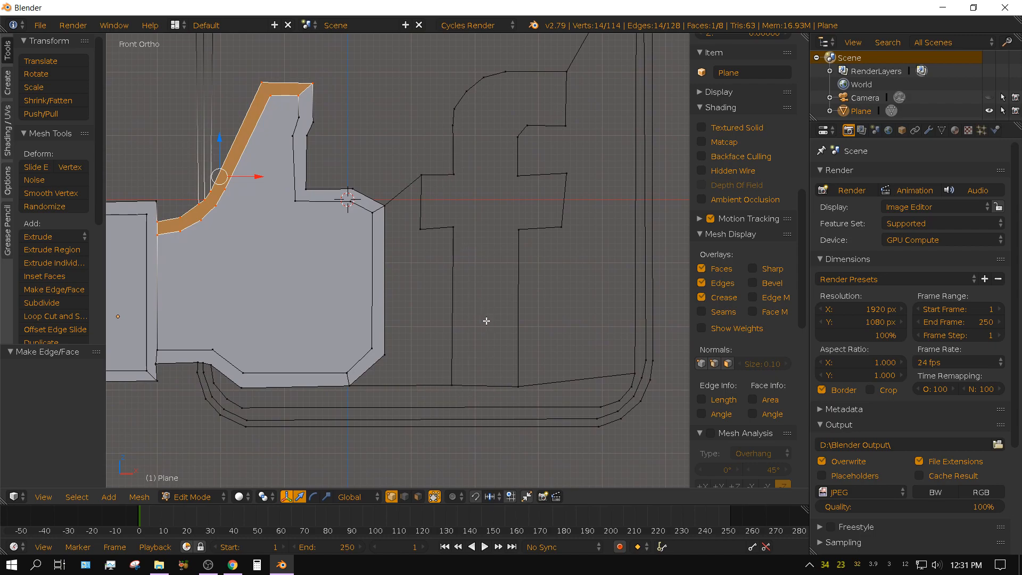
key(c)
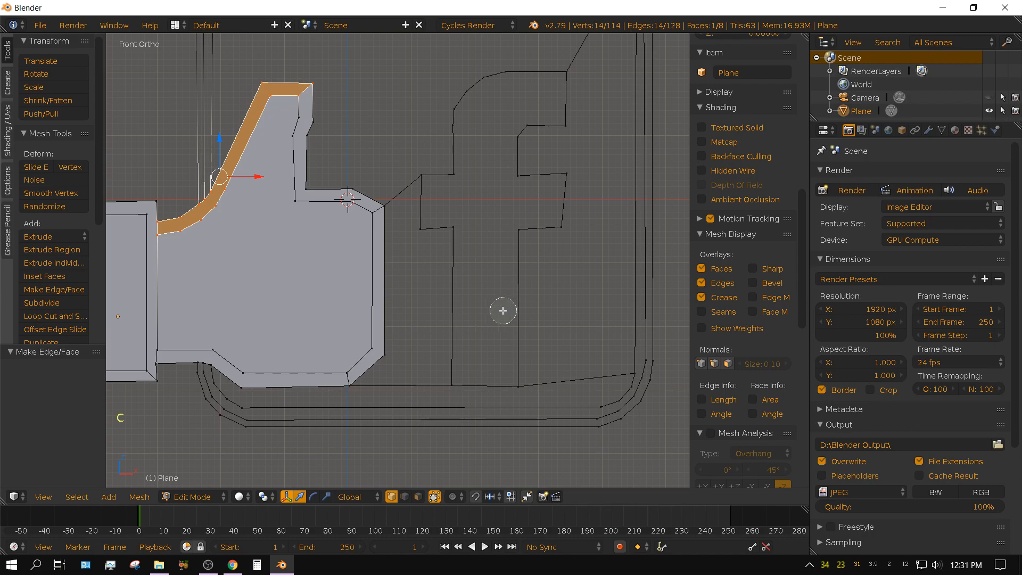
key(a)
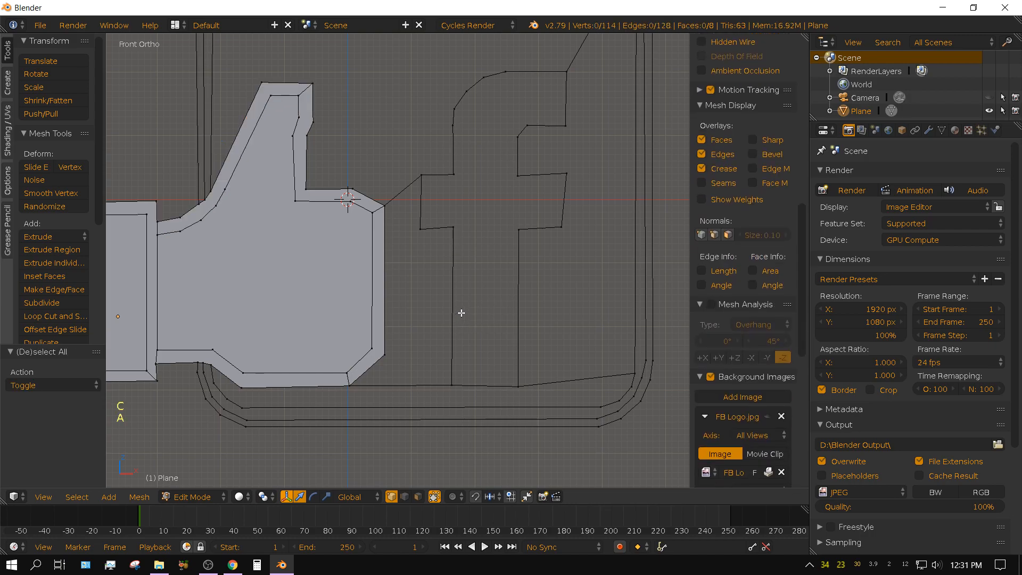
key(c)
click(517, 384)
mouse_move(521, 325)
mouse_down()
mouse_move(525, 228)
mouse_move(555, 224)
mouse_move(561, 189)
mouse_move(512, 166)
mouse_move(564, 86)
mouse_move(497, 69)
mouse_move(454, 122)
mouse_move(450, 184)
mouse_move(424, 213)
mouse_move(449, 229)
mouse_move(455, 390)
mouse_up()
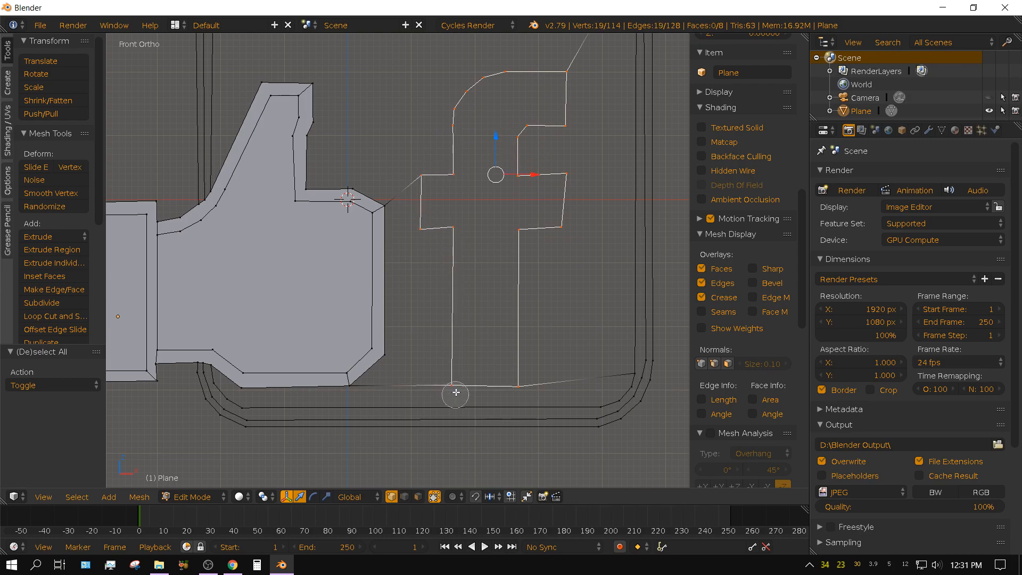
right_click(462, 367)
key(f)
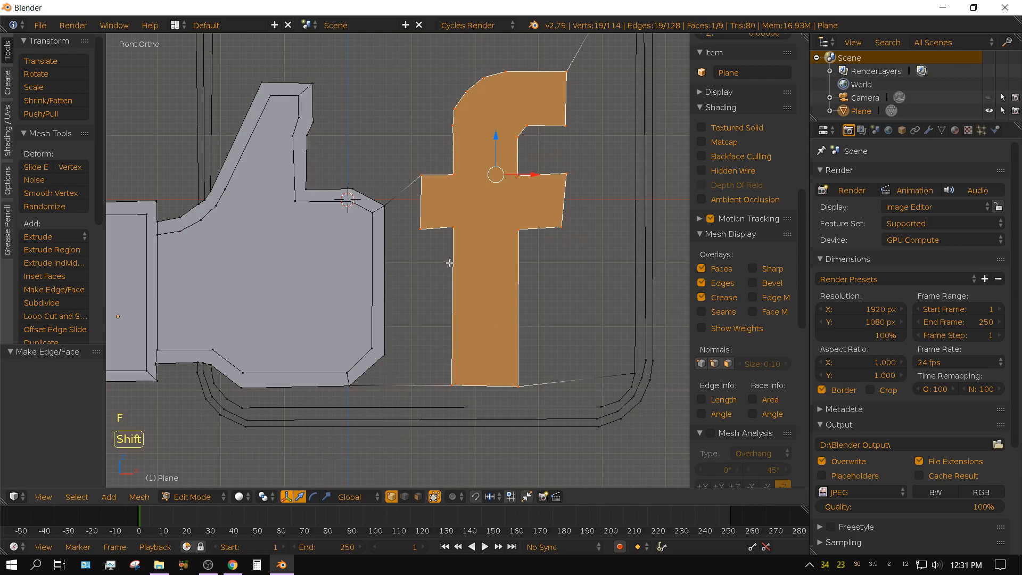
Clear the selection, circle-select the seven vertices around the gap between the hand's right edge and the letter f, and fill them with one face.
shift+middle_drag(389, 421, 492, 246)
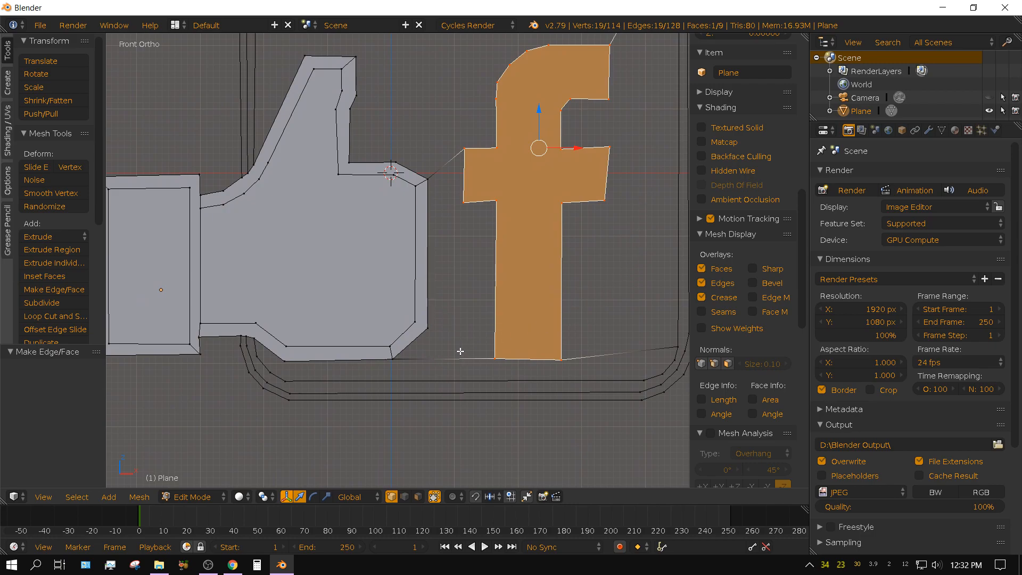
key(a)
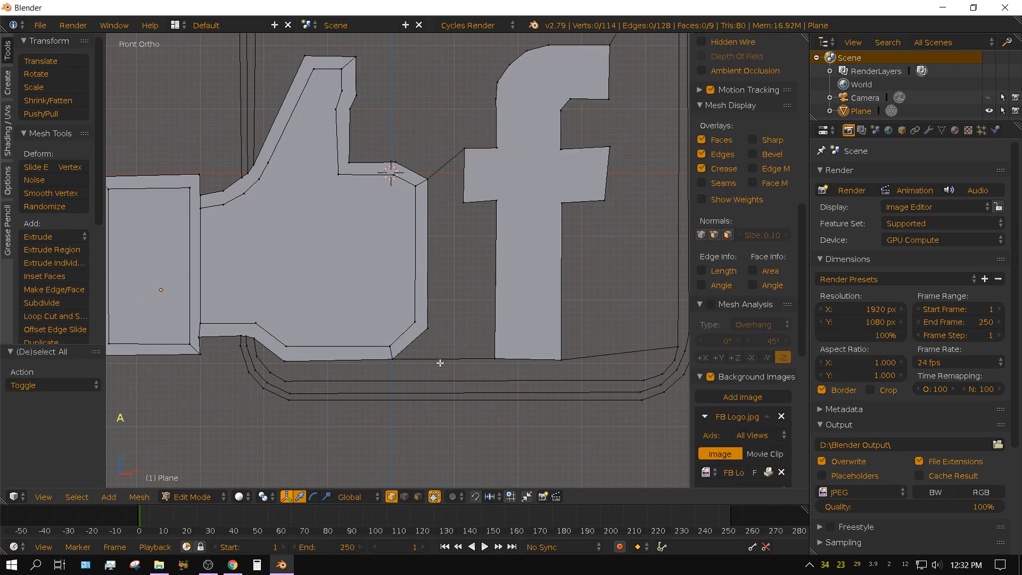
key(c)
scroll(413, 357, up, 2)
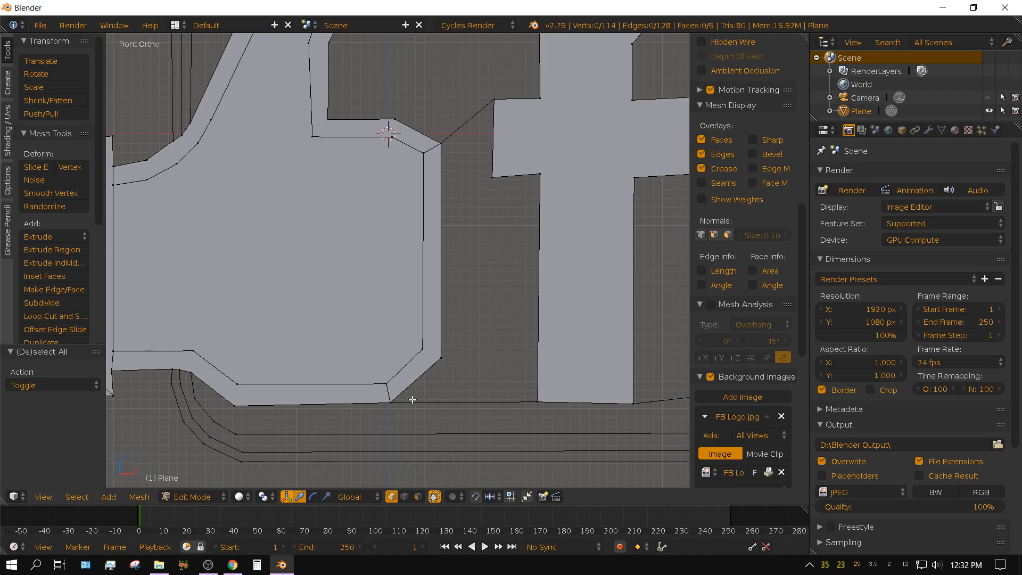
key(c)
mouse_move(397, 405)
mouse_down()
mouse_move(536, 393)
mouse_move(541, 195)
mouse_move(523, 173)
mouse_move(484, 169)
mouse_move(490, 106)
mouse_move(450, 132)
mouse_move(445, 151)
mouse_move(450, 354)
mouse_up()
key(Escape)
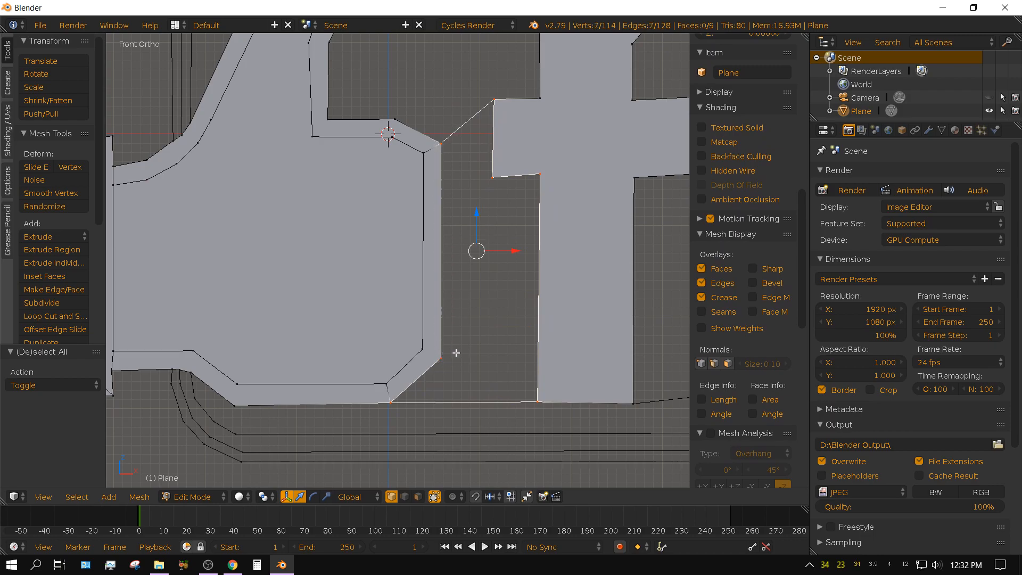
key(f)
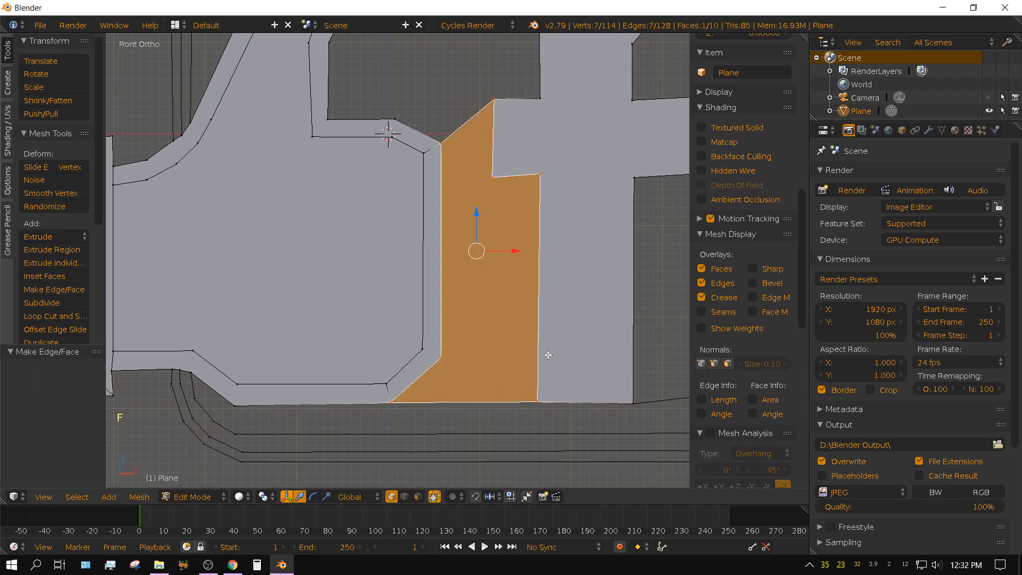
Clear the selection and circle-select the vertices around the area between the letter f's right side and the badge's inner outline.
shift+middle_drag(549, 354, 375, 418)
scroll(372, 382, down, 2)
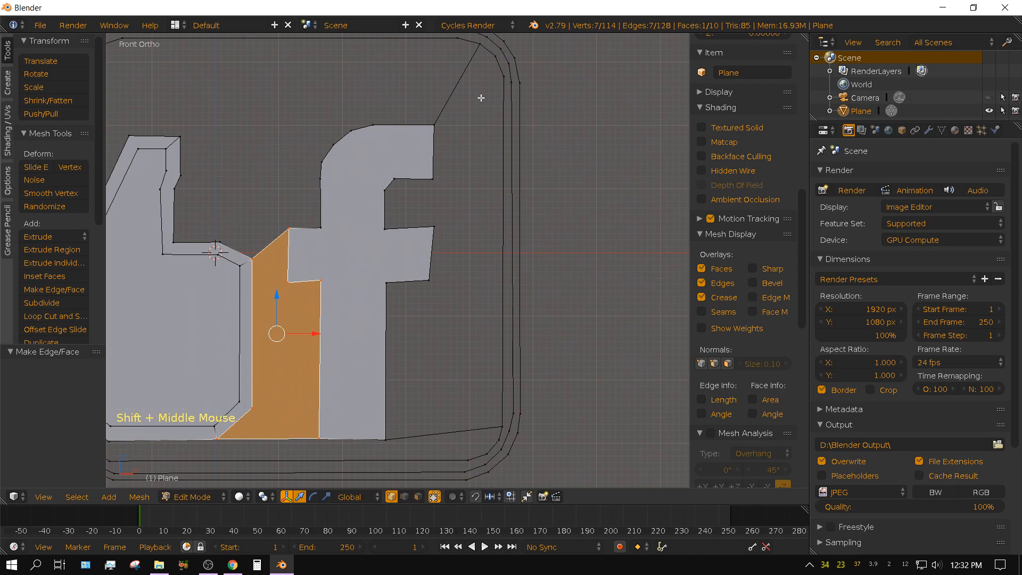
double_click(422, 216)
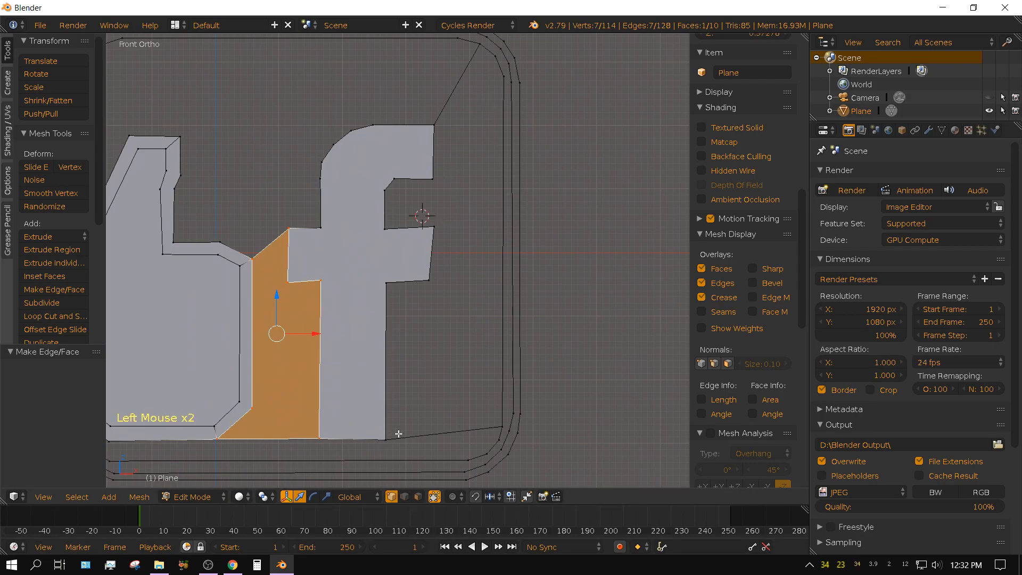
key(a)
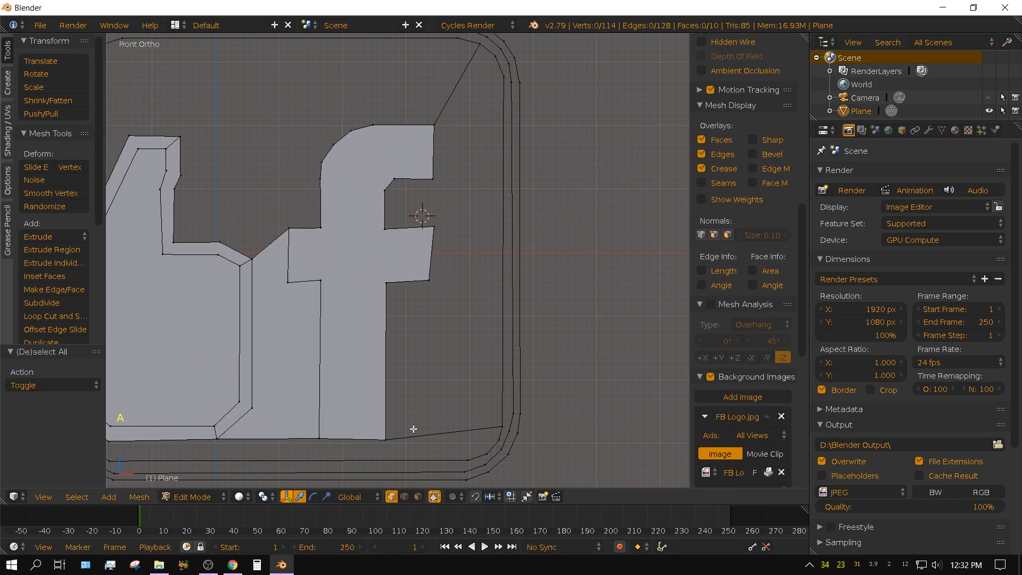
key(c)
click(388, 435)
click(495, 420)
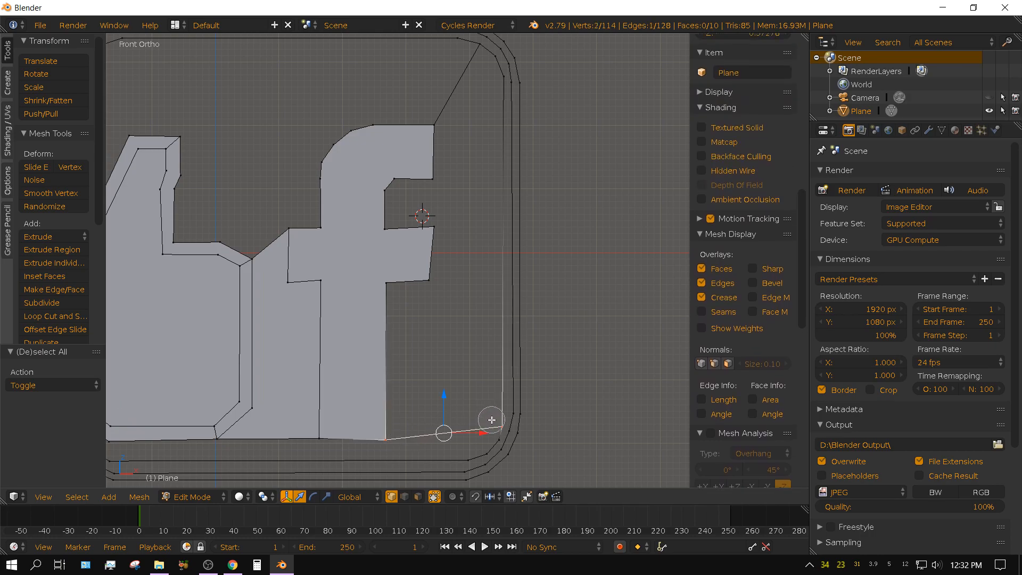
click(498, 83)
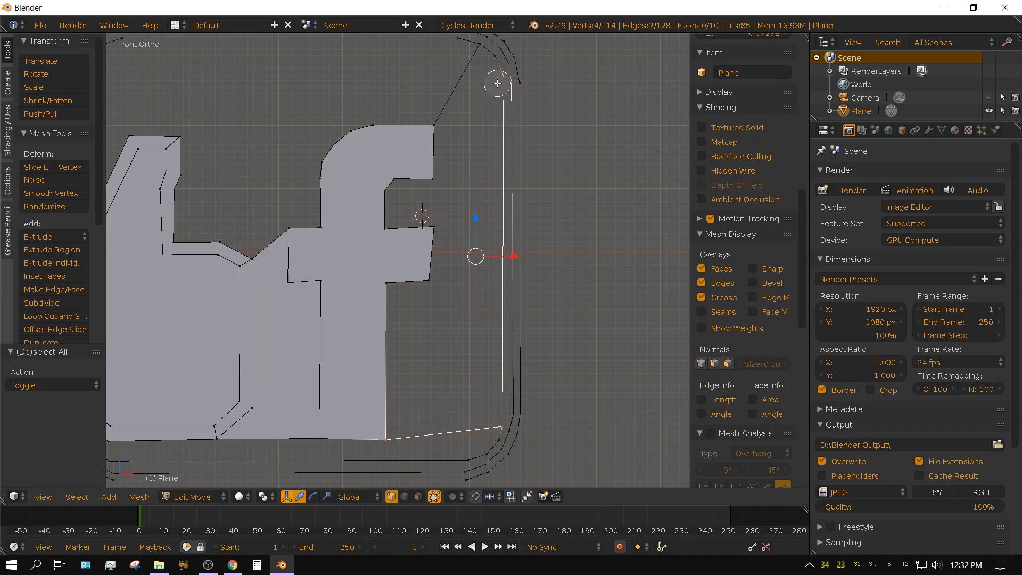
mouse_move(498, 84)
mouse_down()
mouse_move(476, 46)
mouse_move(436, 120)
mouse_move(440, 180)
mouse_move(389, 202)
mouse_move(411, 221)
mouse_move(431, 266)
mouse_move(394, 298)
mouse_move(393, 369)
mouse_up()
right_click(491, 235)
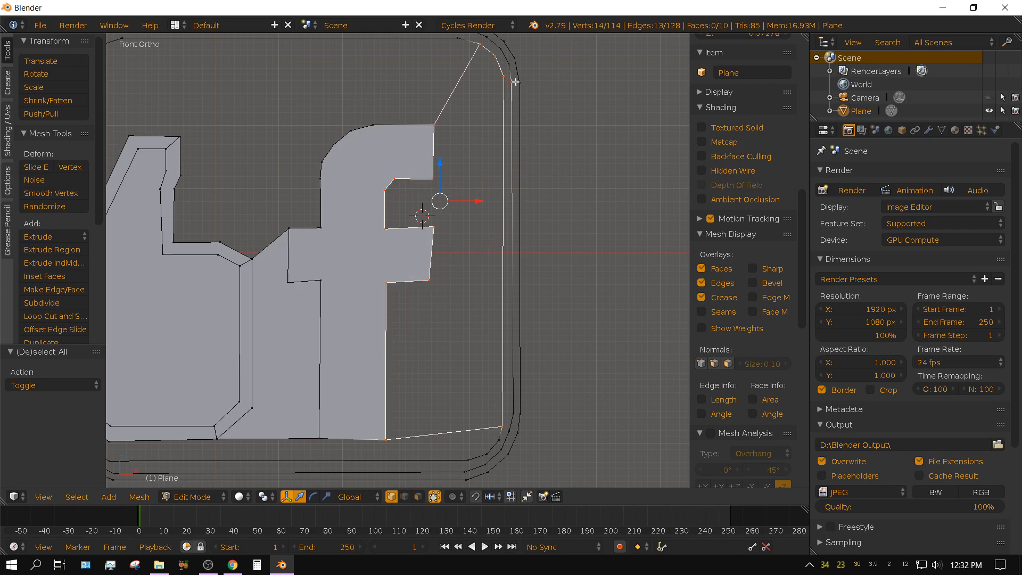
Deselect the stray middle-outline vertex at the badge's upper-right corner, and fill the area right of the letter f with one face.
scroll(516, 81, up, 2)
shift+middle_drag(519, 175, 515, 275)
scroll(516, 274, up, 3)
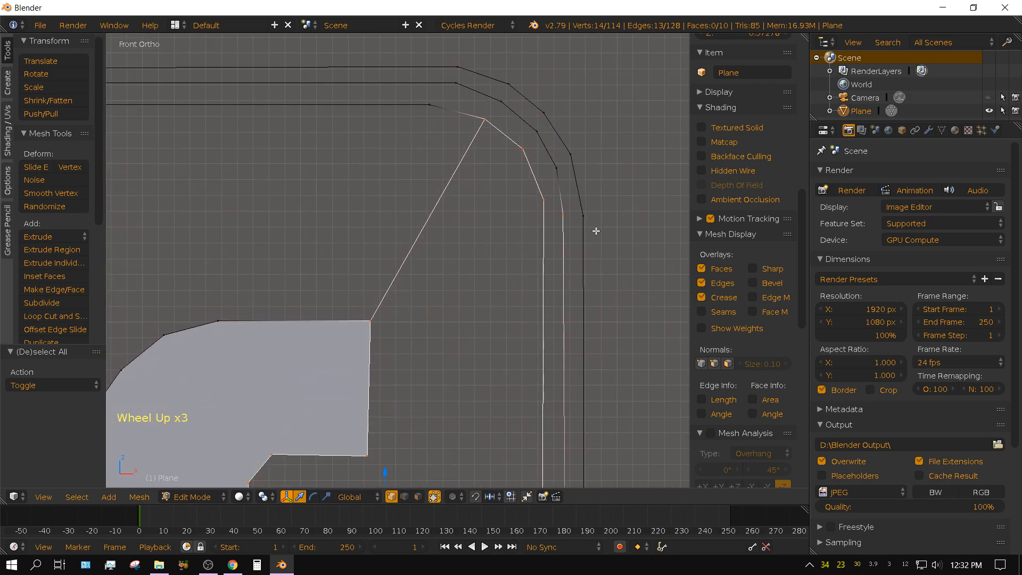
key(c)
middle_click(567, 212)
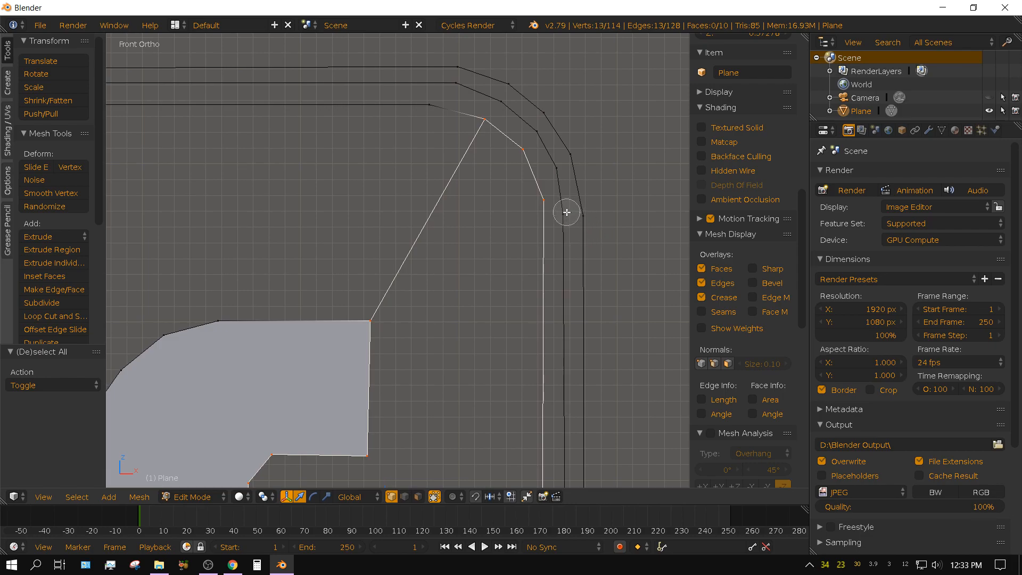
right_click(599, 249)
scroll(512, 345, down, 6)
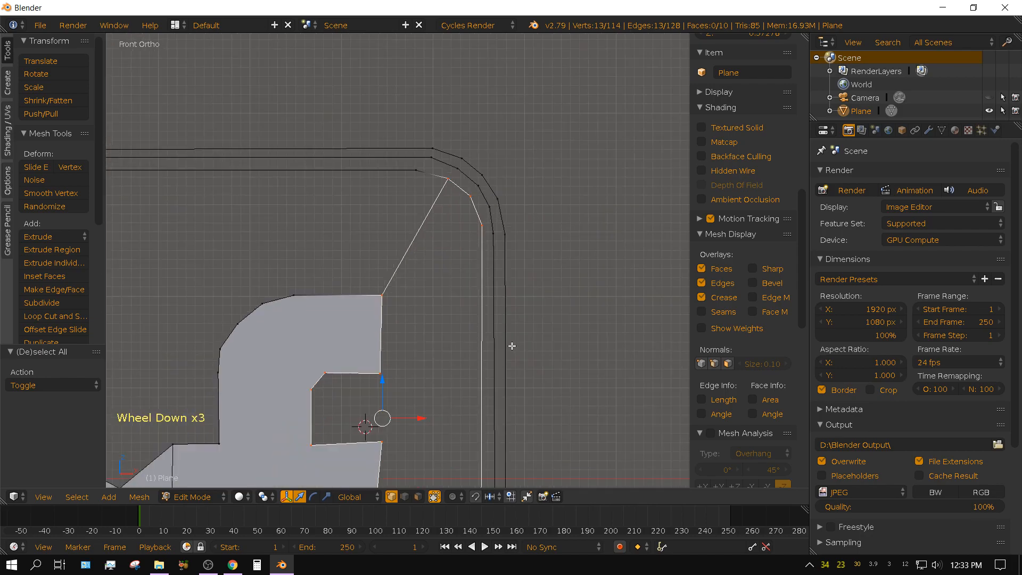
shift+middle_drag(514, 354, 531, 351)
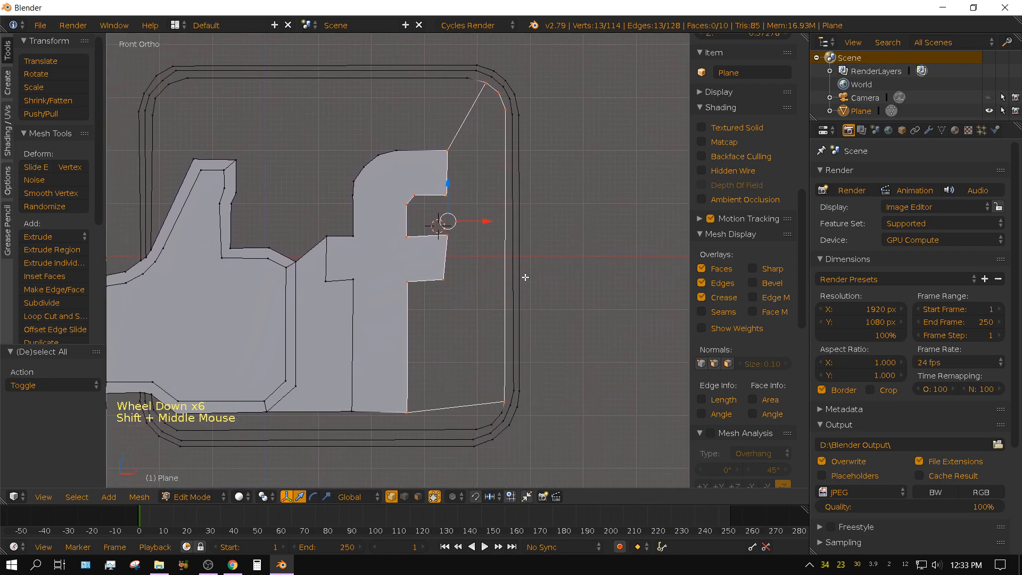
key(f)
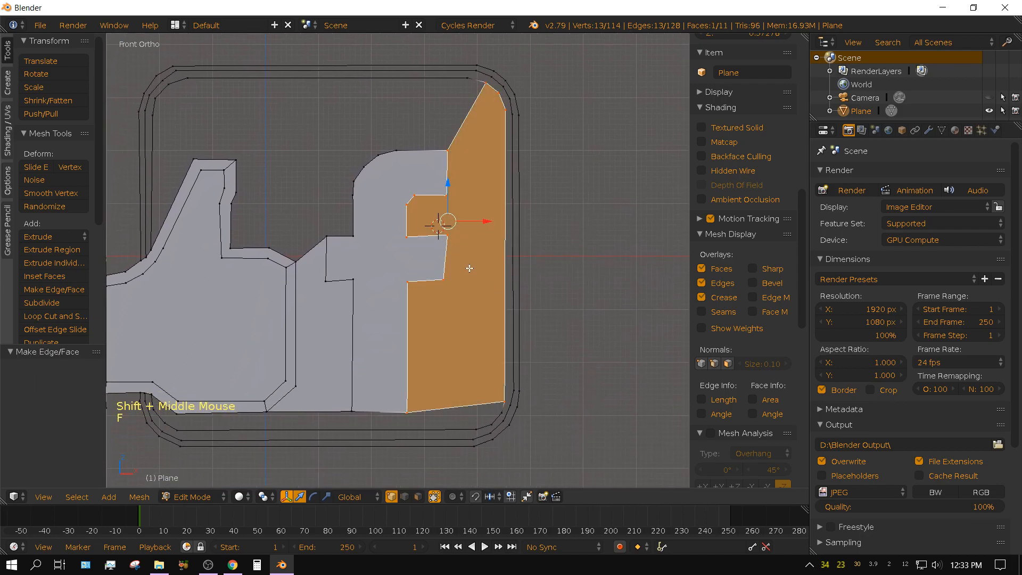
Clear the selection and circle-select the vertices around the badge's upper area, following its inner outline, the thumb, the palm's top and the letter f.
shift+middle_drag(442, 245, 499, 288)
scroll(512, 268, up, 2)
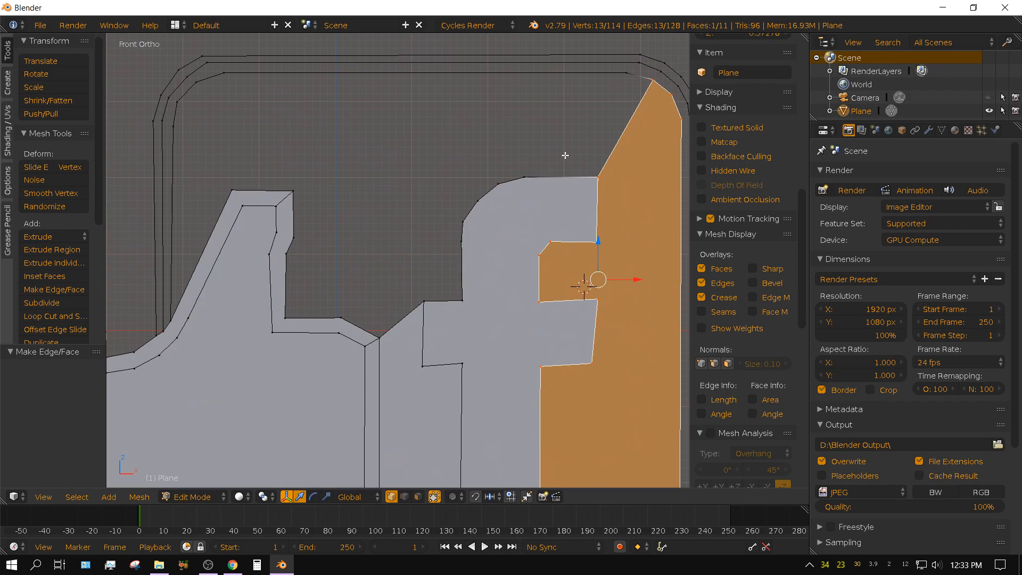
key(a)
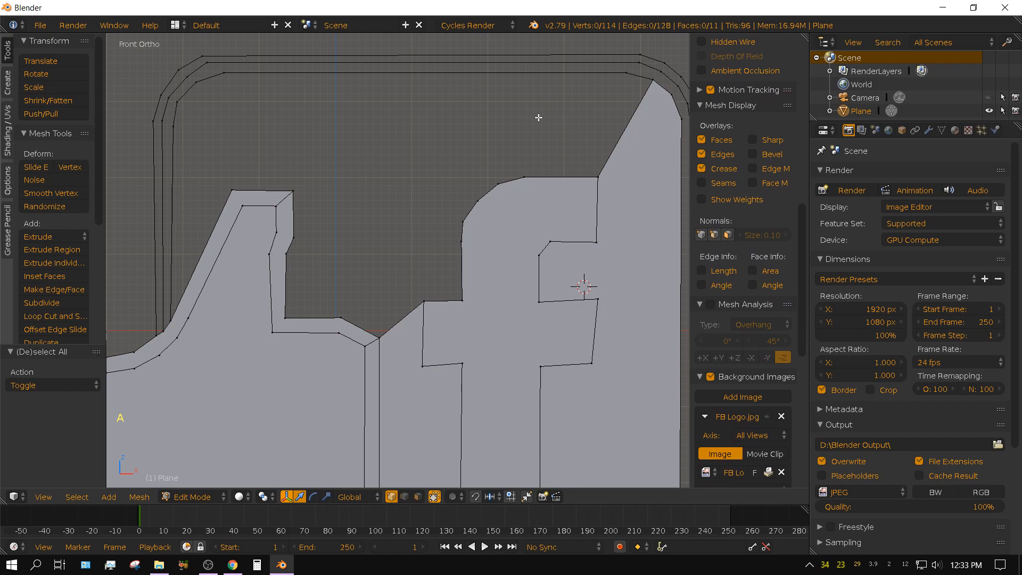
key(c)
mouse_move(650, 91)
mouse_down()
mouse_move(550, 75)
mouse_move(203, 87)
mouse_move(184, 121)
mouse_move(181, 257)
mouse_up()
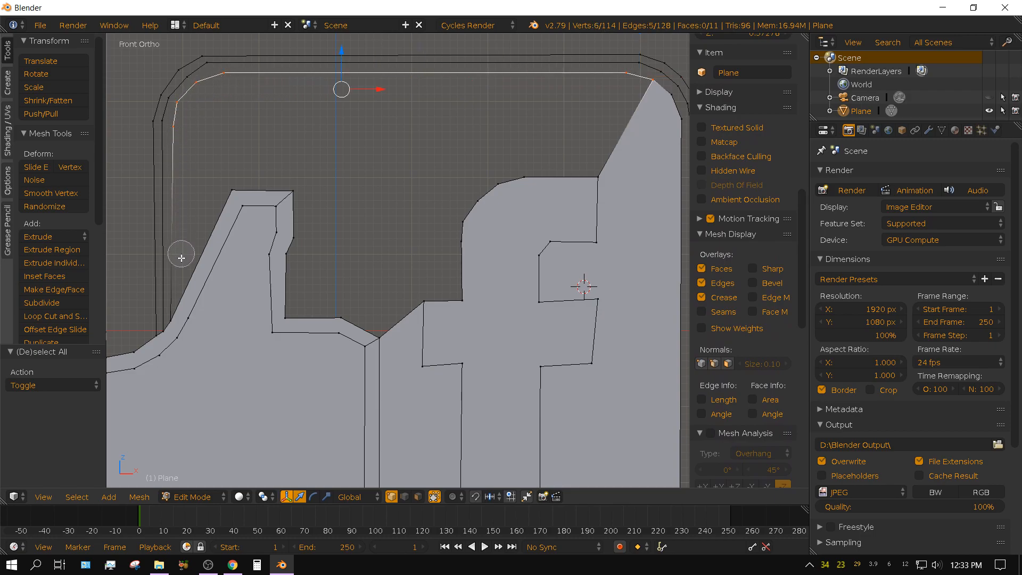
scroll(182, 293, down, 3)
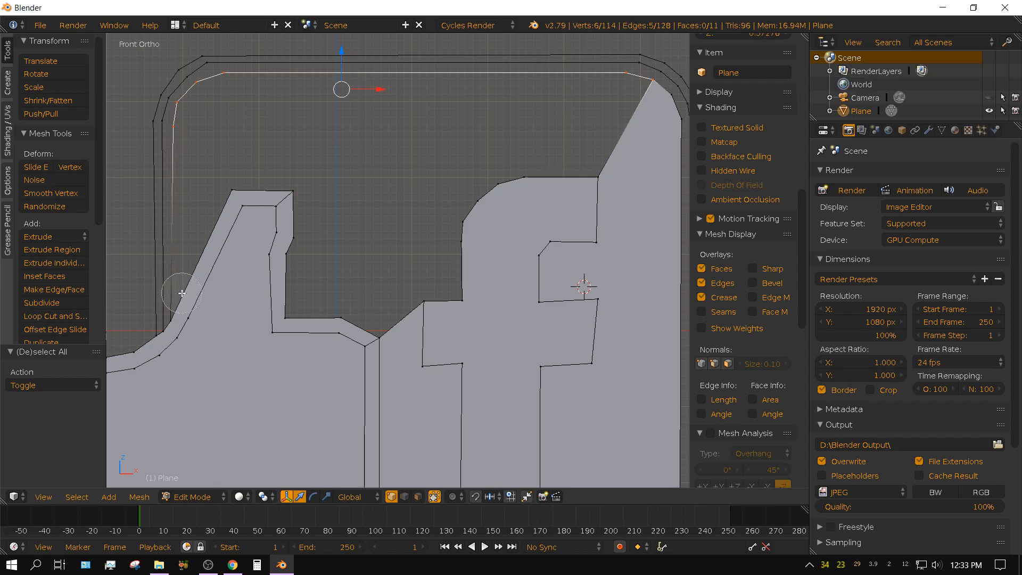
scroll(182, 294, up, 4)
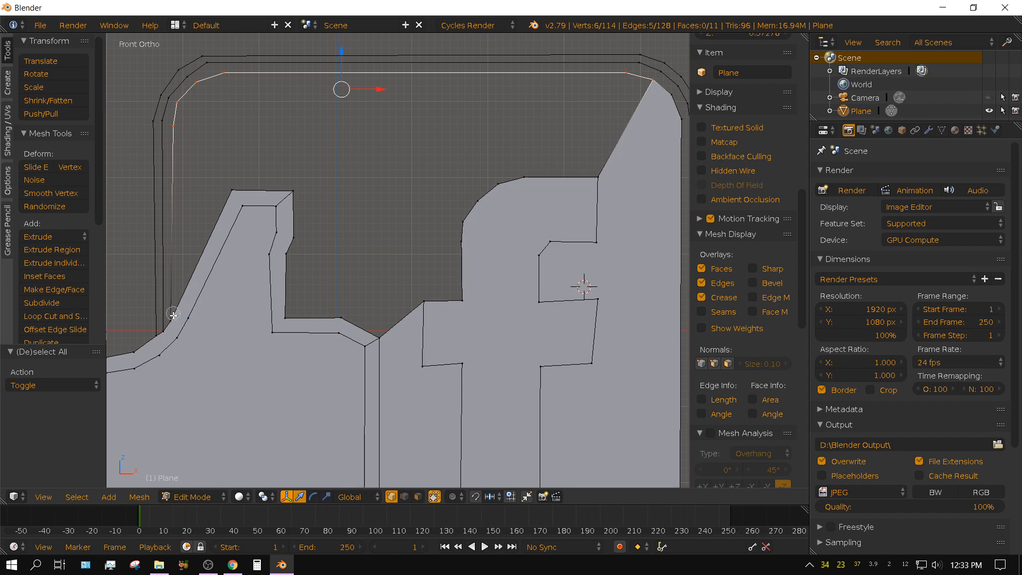
click(173, 317)
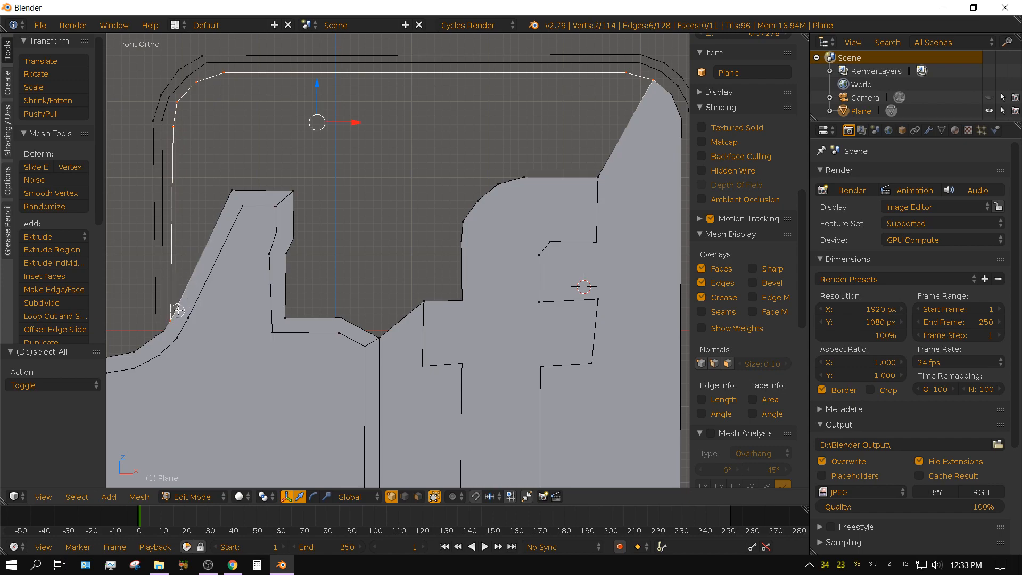
click(233, 190)
mouse_move(254, 187)
mouse_down()
mouse_move(297, 197)
mouse_move(292, 315)
mouse_move(377, 336)
mouse_move(425, 305)
mouse_move(461, 300)
mouse_move(461, 233)
mouse_move(497, 188)
mouse_move(586, 174)
mouse_up()
right_click(542, 139)
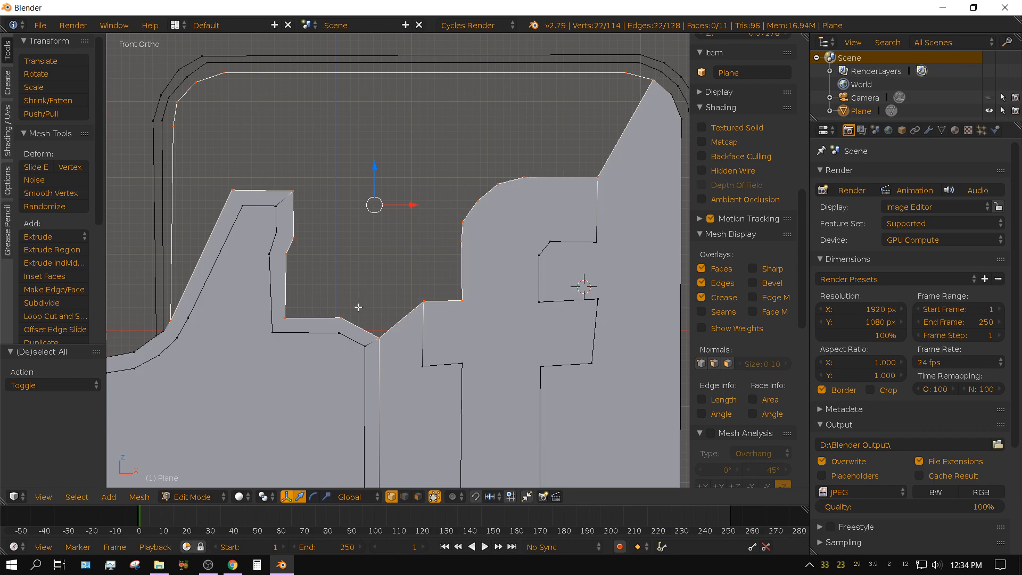
Fill the selected badge area above the hand and letter f with one face, and clear the selection.
key(f)
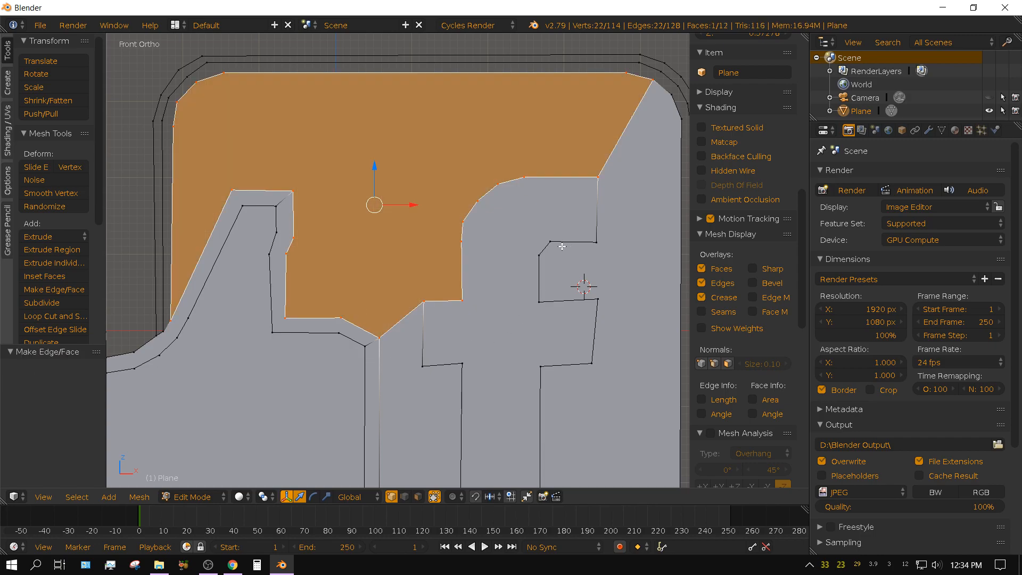
scroll(556, 250, down, 2)
shift+middle_drag(566, 277, 588, 124)
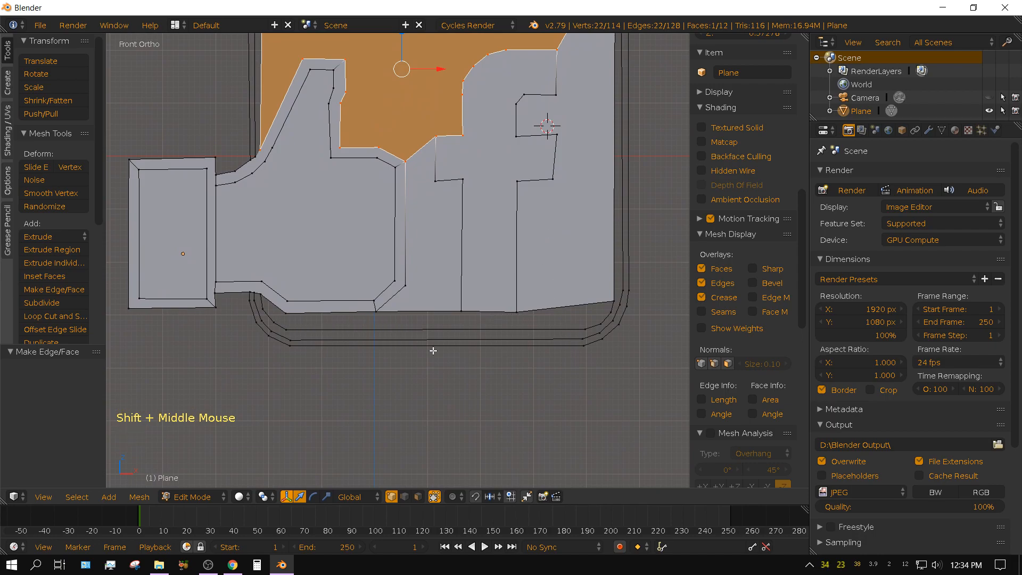
scroll(461, 393, up, 1)
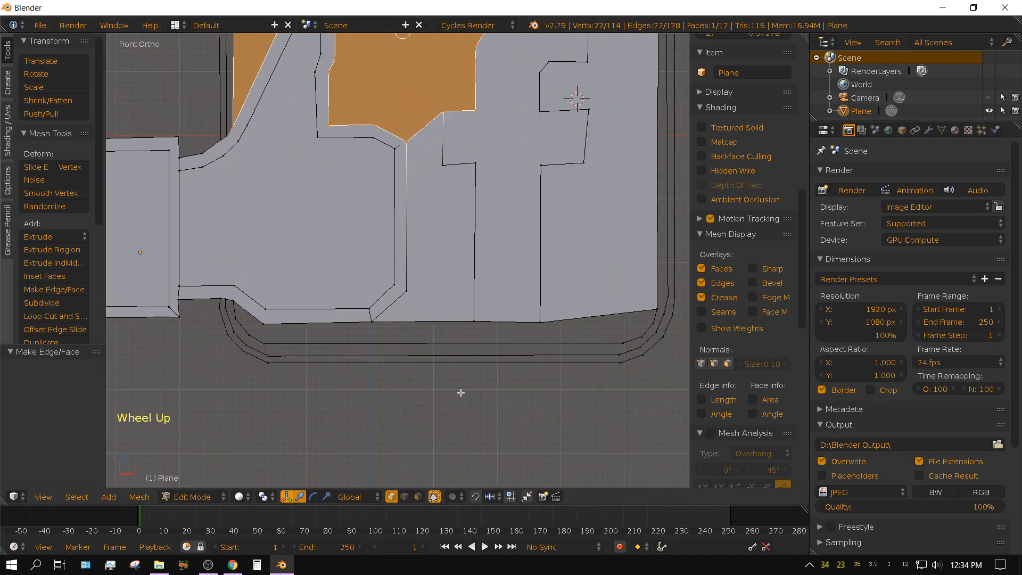
key(a)
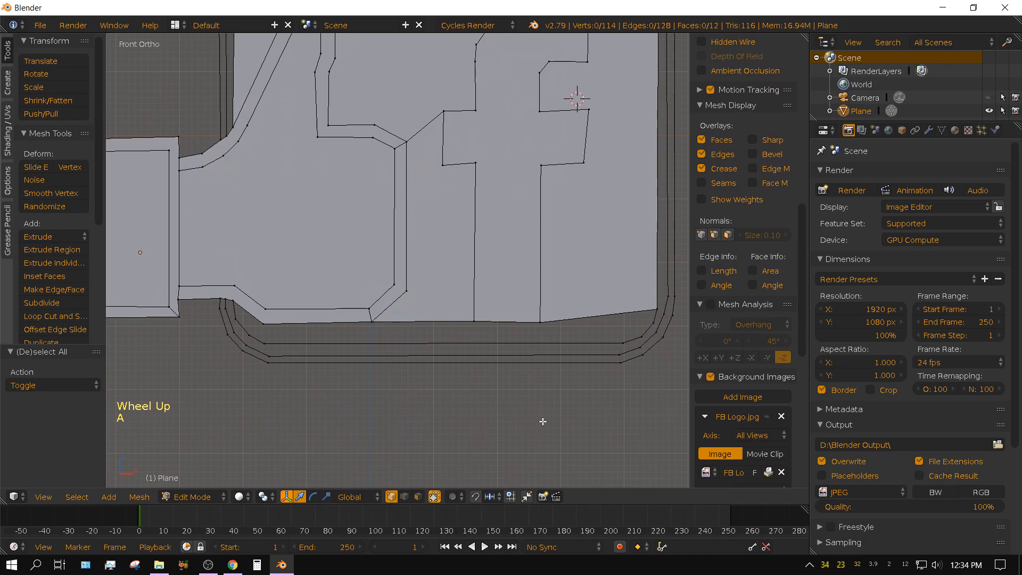
Circle-select the twelve vertices around the strip between the badge's lower inner outline and the hand and letter f, and fill them with one face.
scroll(543, 421, up, 1)
shift+middle_drag(573, 424, 482, 402)
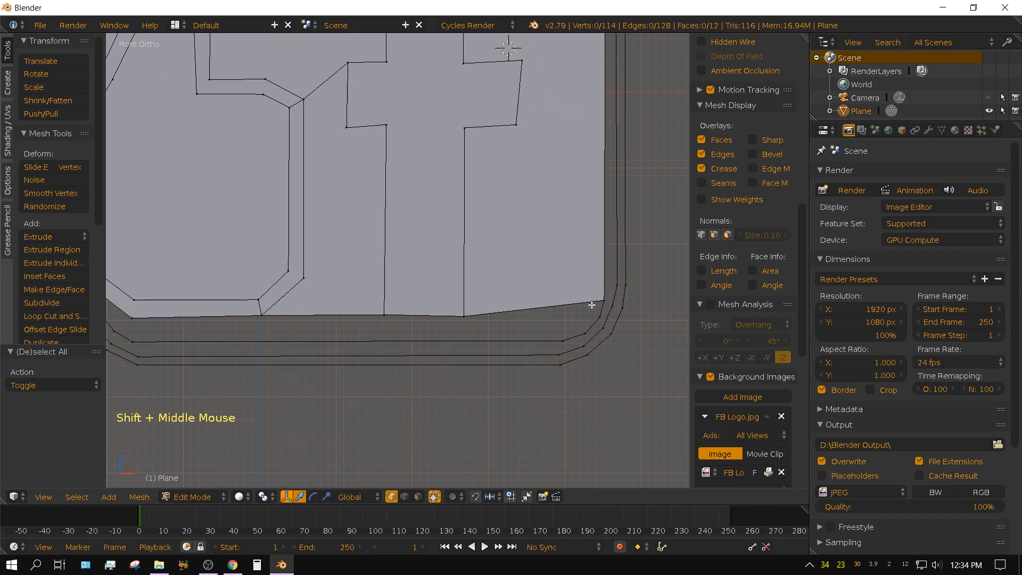
key(c)
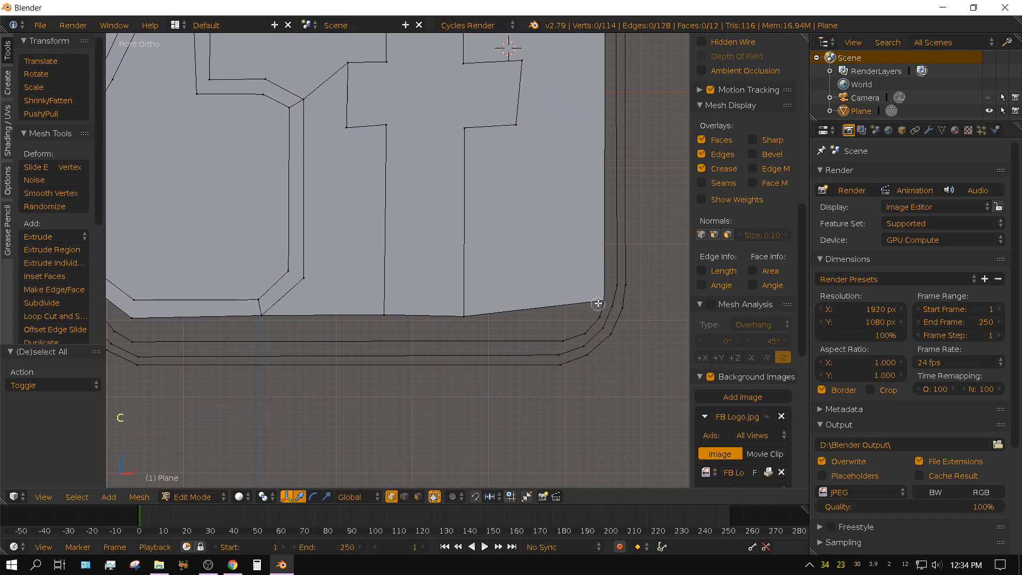
mouse_move(600, 301)
mouse_down()
mouse_move(479, 314)
mouse_move(133, 315)
mouse_move(171, 325)
mouse_move(591, 310)
mouse_move(596, 320)
mouse_move(525, 340)
mouse_move(143, 341)
mouse_move(118, 328)
mouse_move(171, 336)
mouse_up()
shift+middle_drag(209, 409, 461, 448)
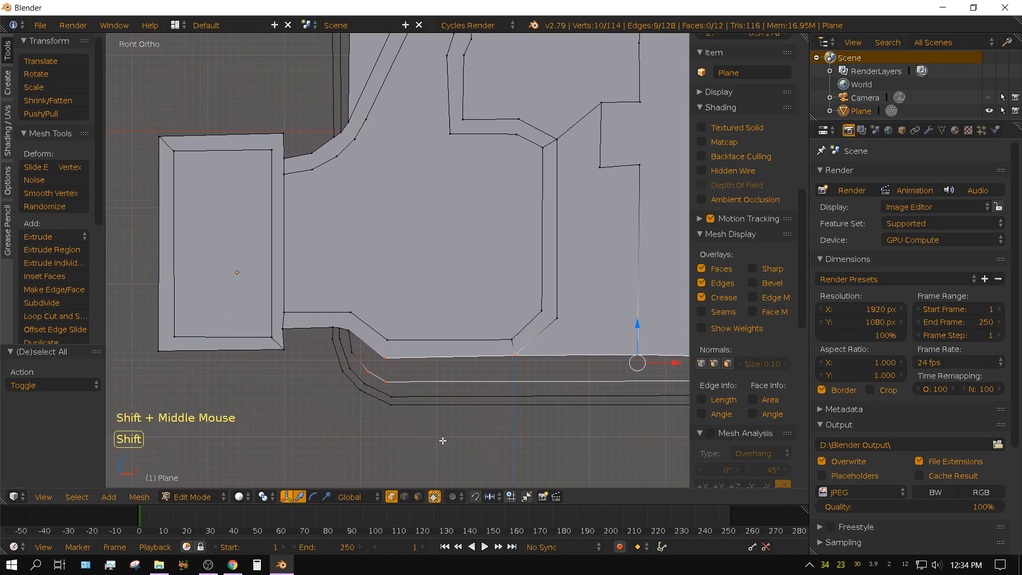
key(c)
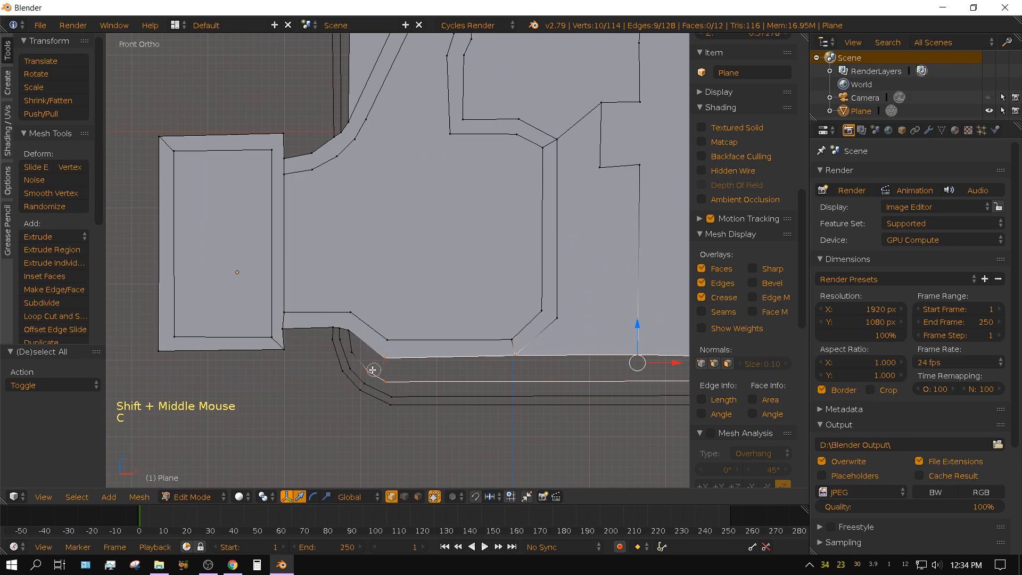
drag(361, 358, 349, 342)
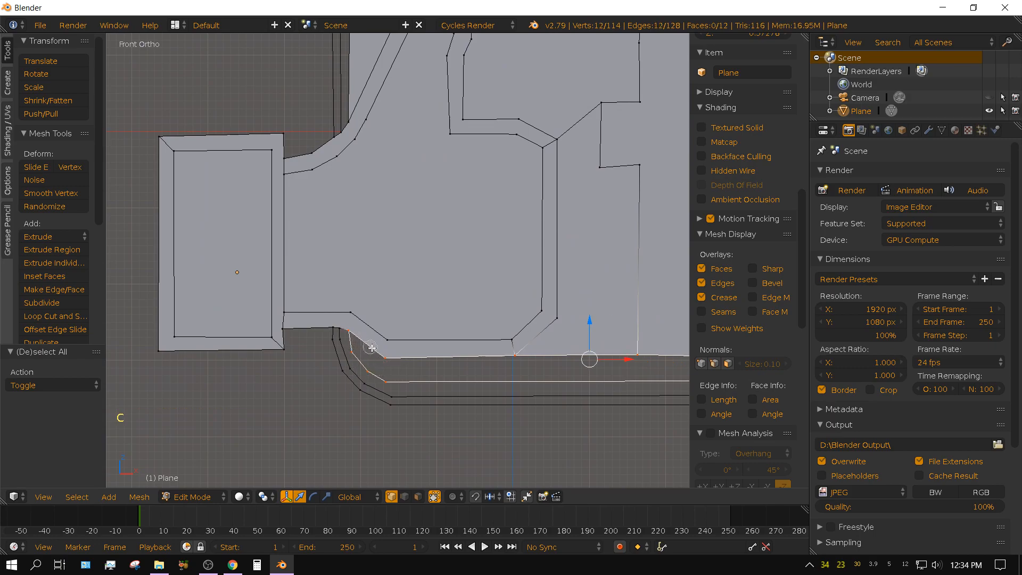
mouse_move(586, 444)
shift+middle_down()
mouse_move(304, 387)
mouse_move(392, 397)
shift+middle_up()
key(f)
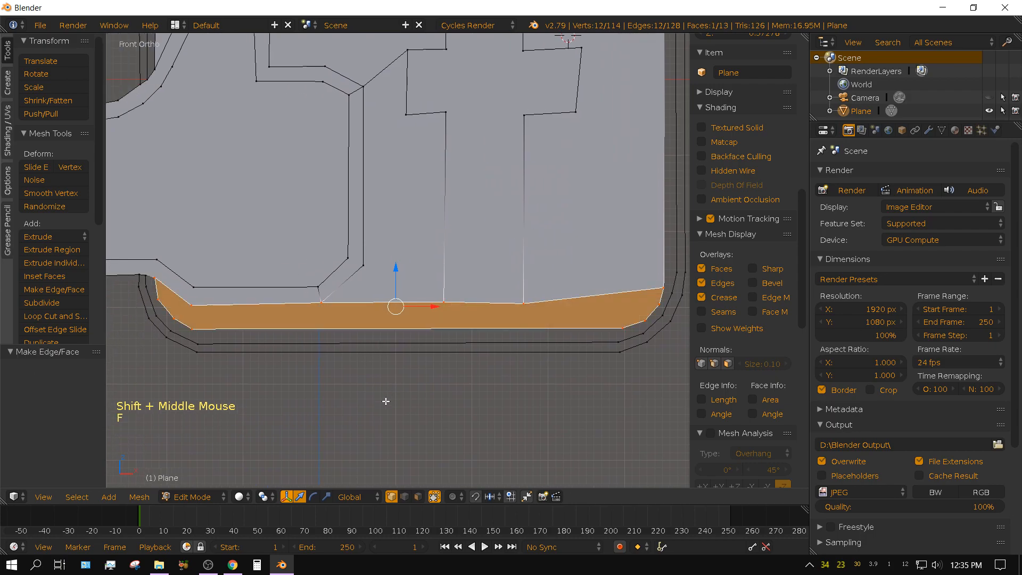
Clear the selection, switch to edge select mode, and select the whole edge loop of the badge's outermost outline.
scroll(434, 402, down, 1)
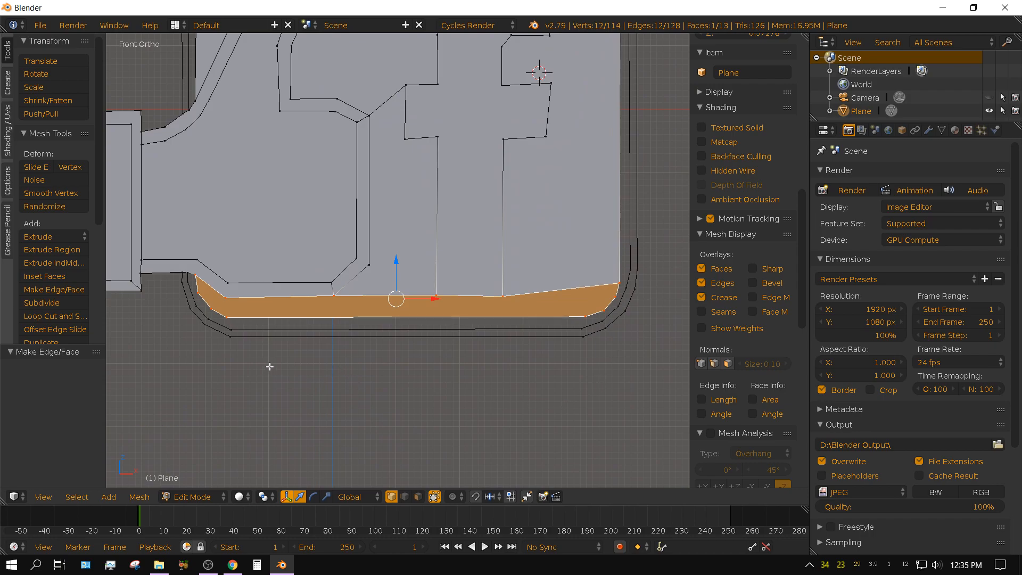
key(a)
scroll(295, 362, up, 1)
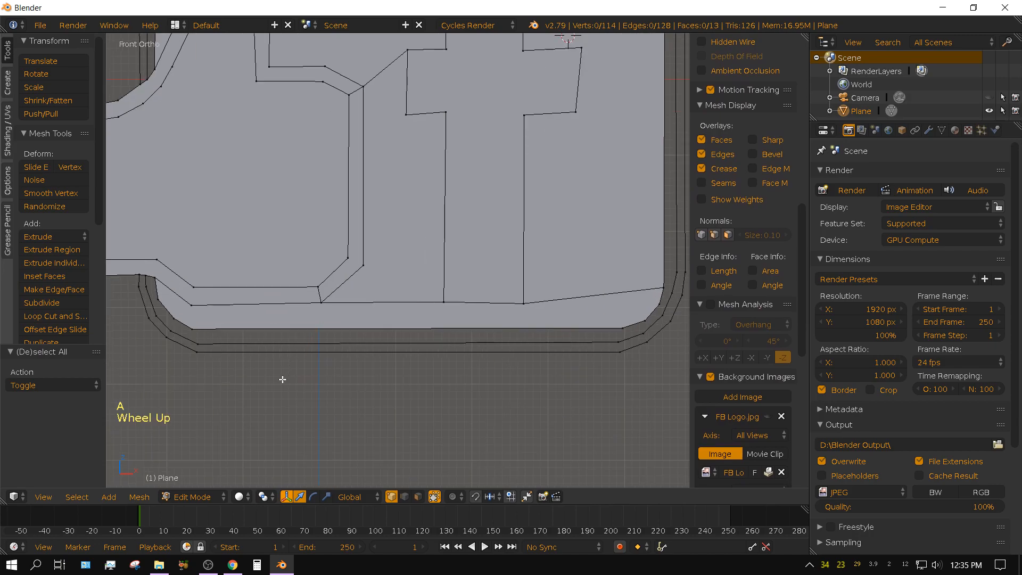
shift+middle_drag(283, 379, 385, 381)
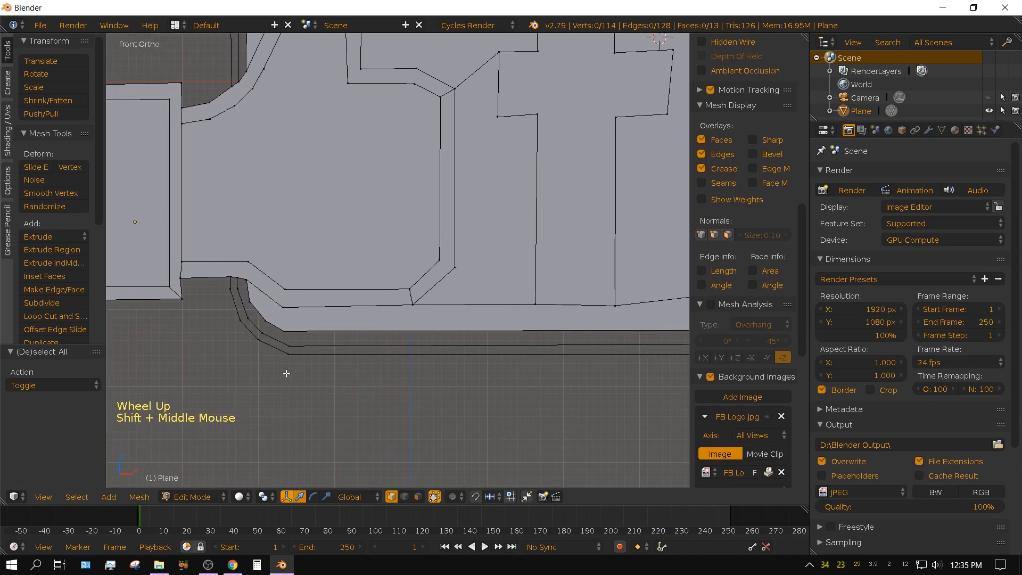
click(404, 497)
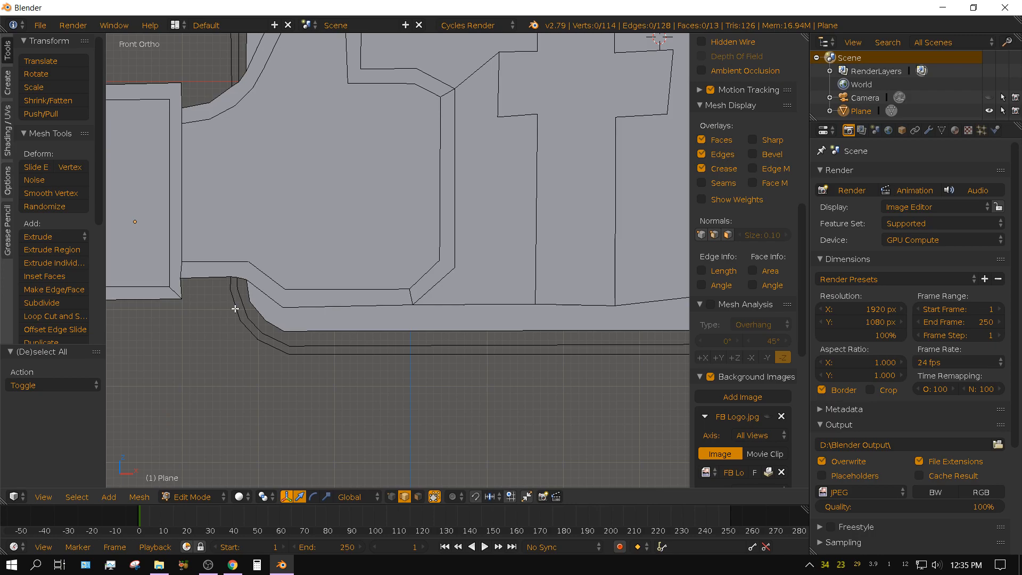
key(alt)
alt+right_click(233, 298)
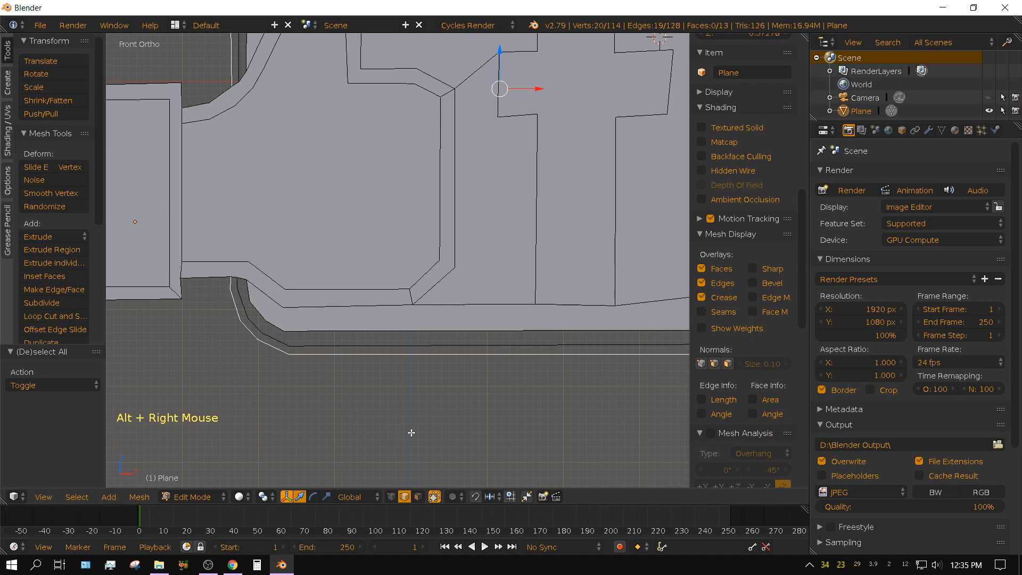
Add the badge's middle outline loop to the selection, fill the border between the two outlines, and return to Object Mode.
scroll(411, 433, down, 1)
scroll(411, 432, down, 1)
shift+middle_drag(498, 377, 462, 444)
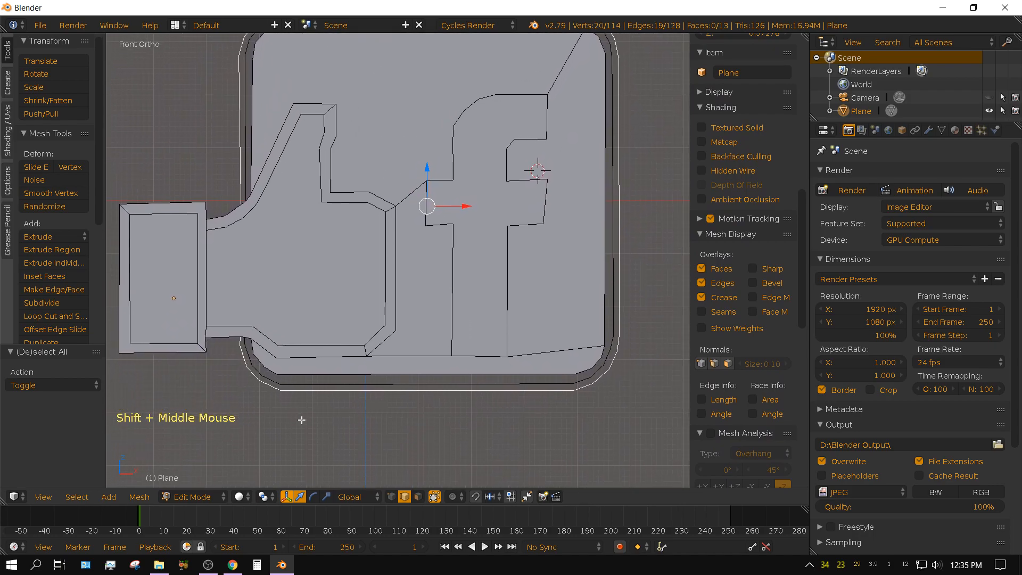
alt+shift+right_click(293, 383)
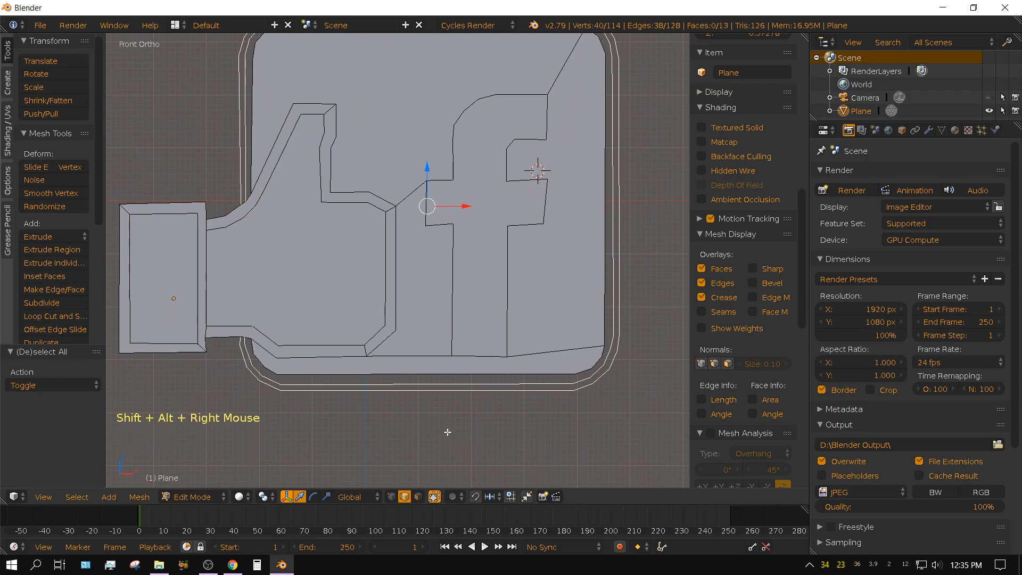
shift+middle_drag(495, 444, 517, 41)
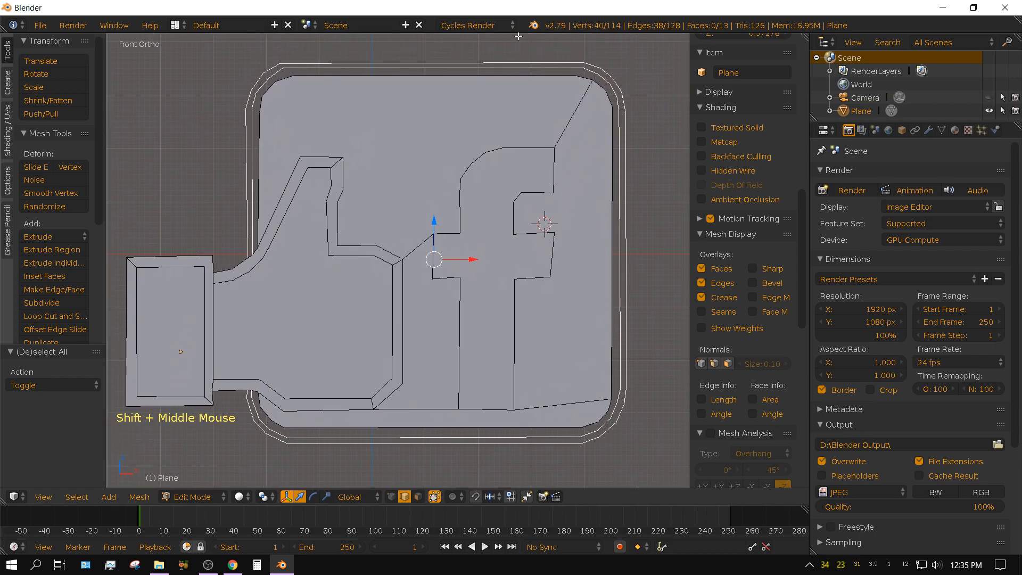
key(f)
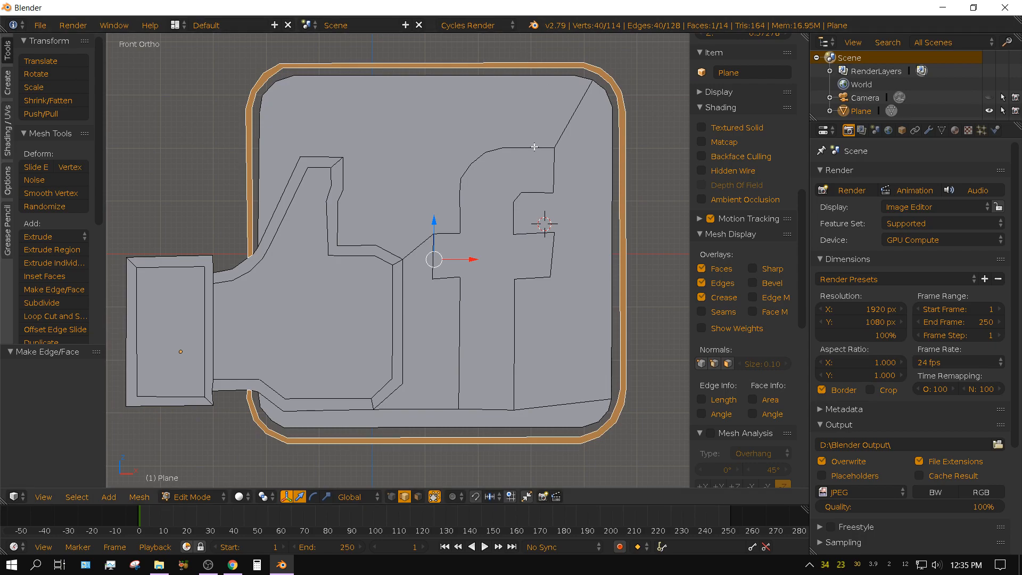
key(Tab)
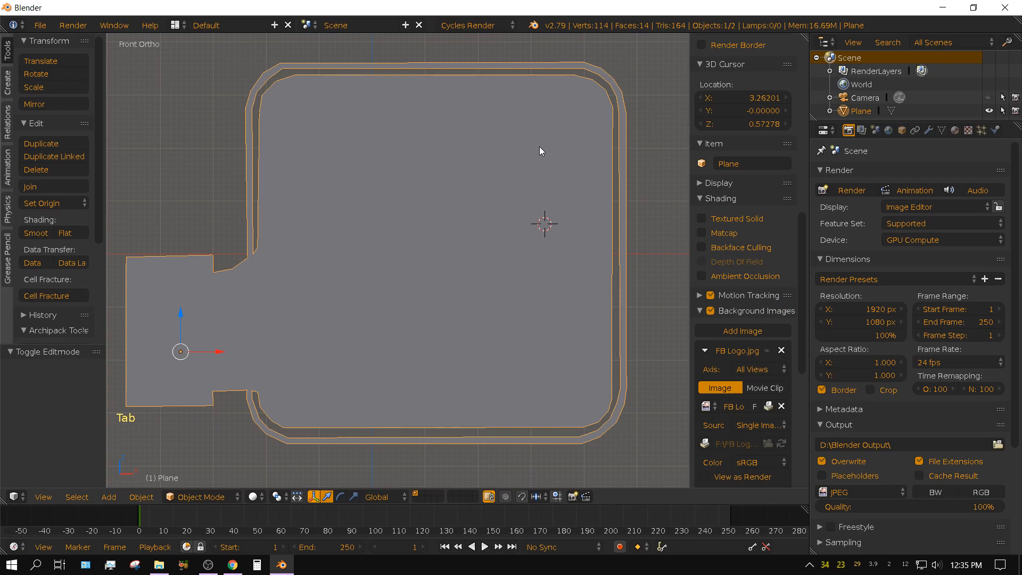
Inspect the flat logo from an angle in Wireframe shading, and return to Solid shading.
middle_drag(647, 243, 627, 249)
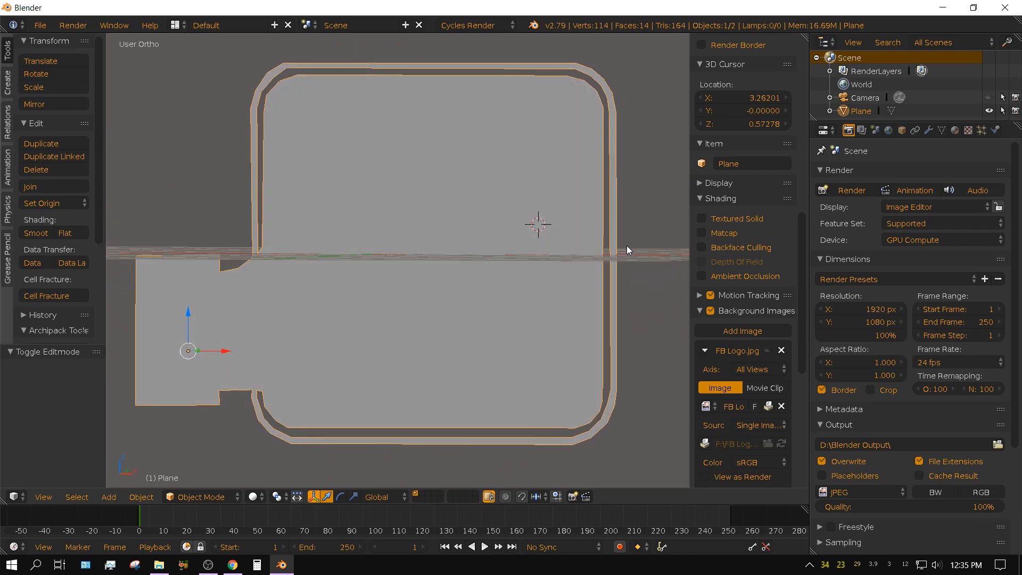
click(255, 497)
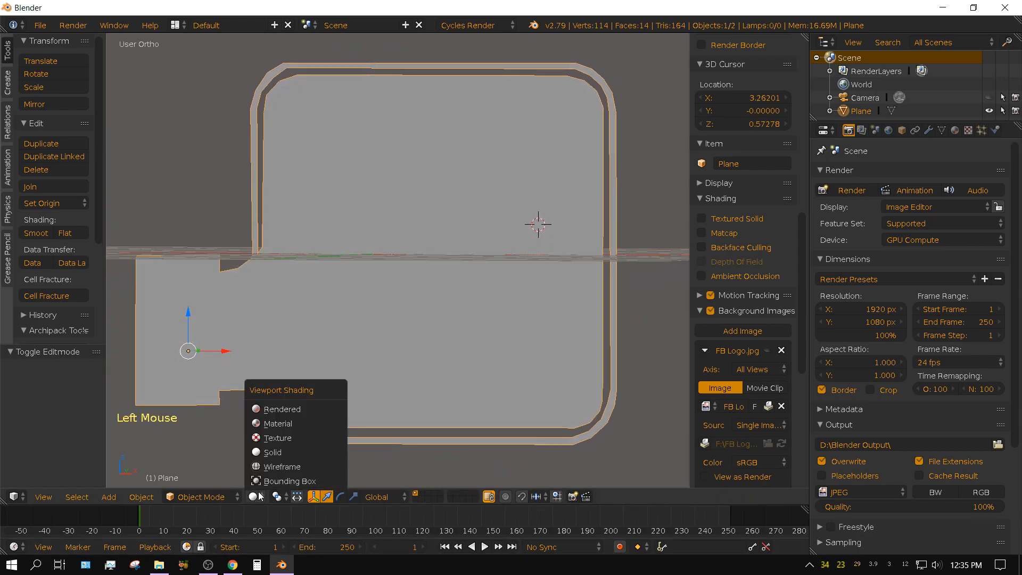
click(270, 467)
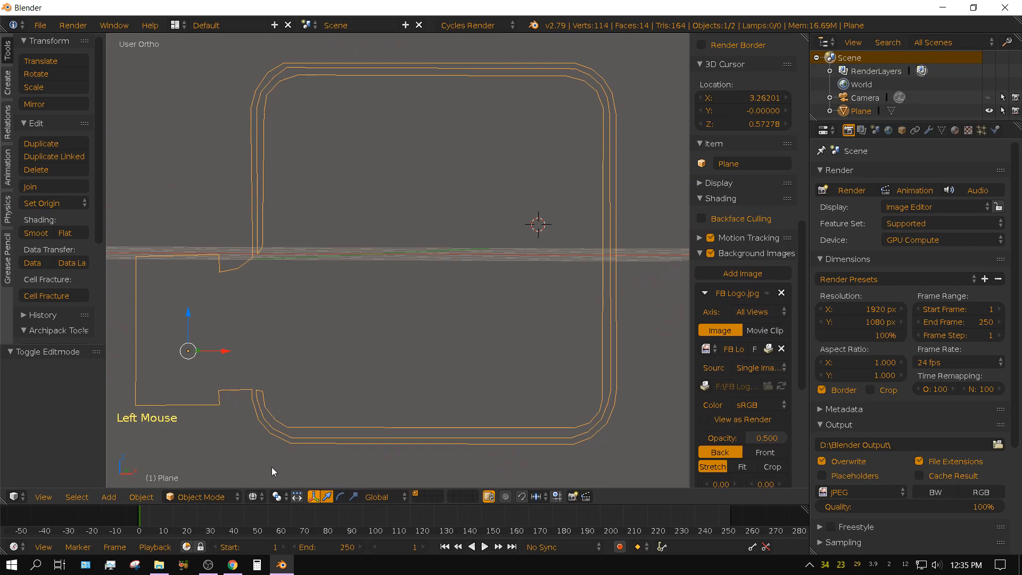
middle_drag(277, 468, 457, 426)
click(254, 497)
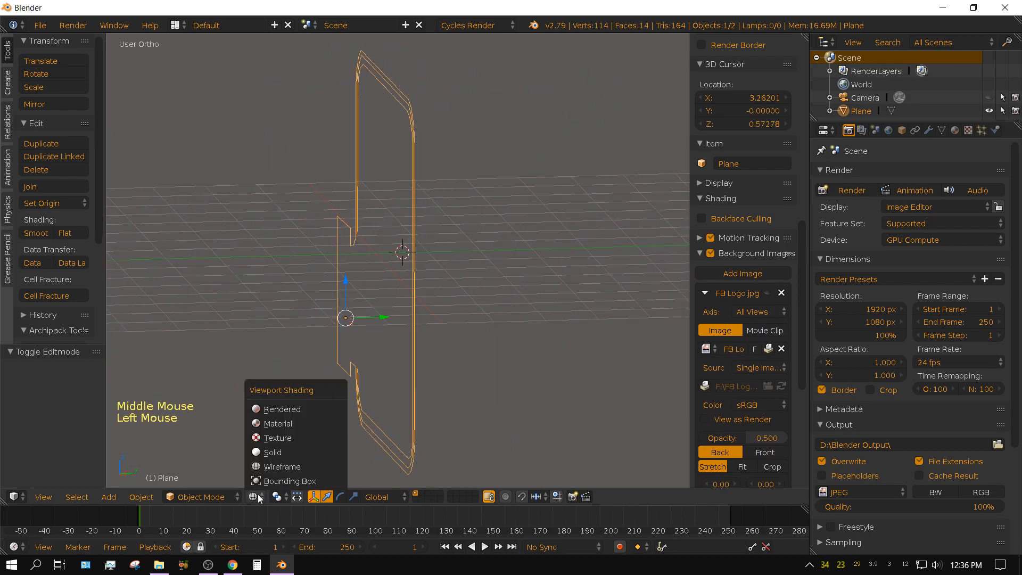
click(268, 453)
middle_drag(379, 411, 366, 412)
Switch to the right orthographic view and add a Solidify modifier to the logo mesh.
key(KP_3)
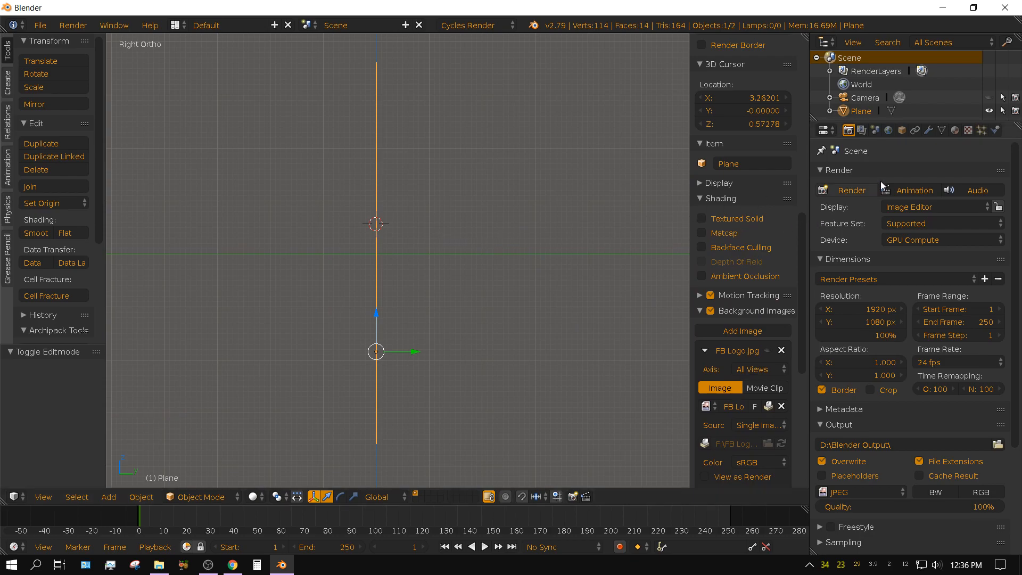
click(928, 132)
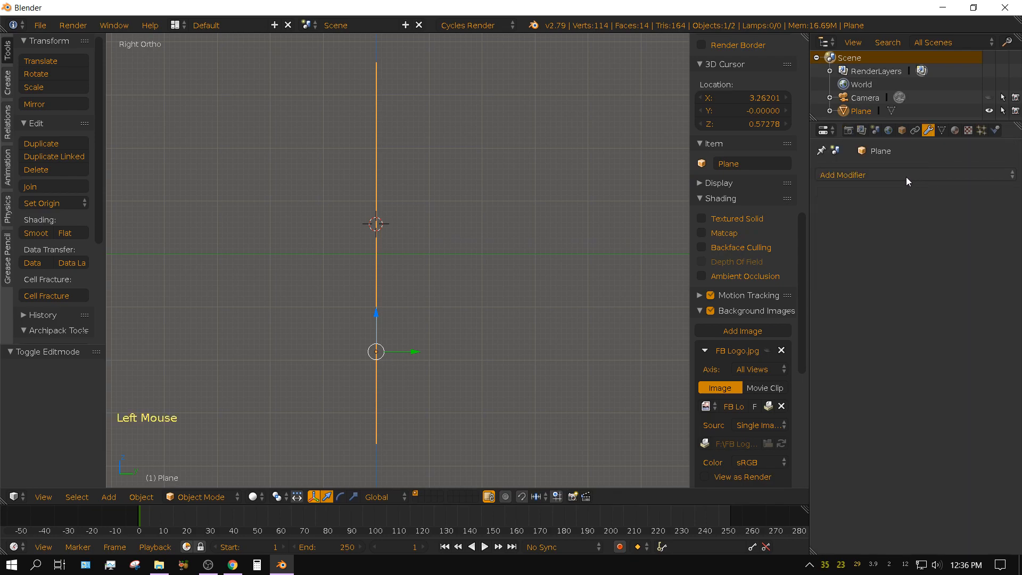
click(883, 173)
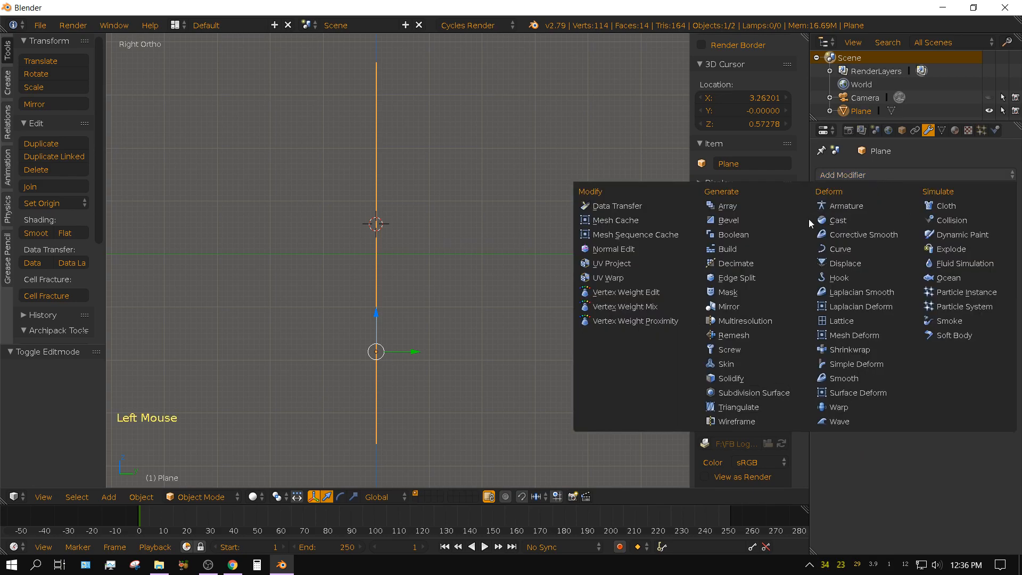
click(728, 378)
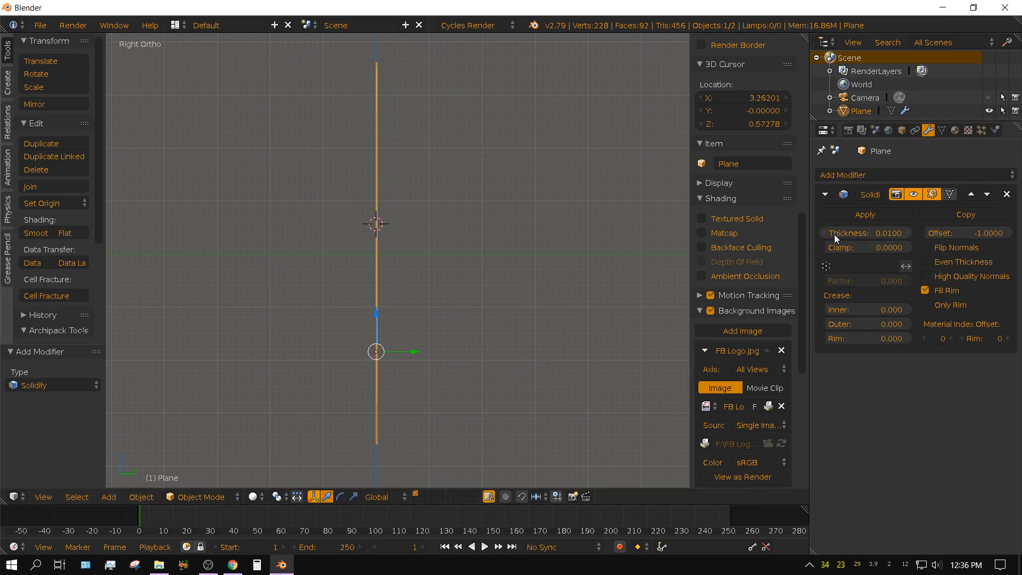
Set the Solidify modifier's thickness to 2 and apply the modifier.
drag(838, 235, 905, 235)
drag(865, 233, 960, 233)
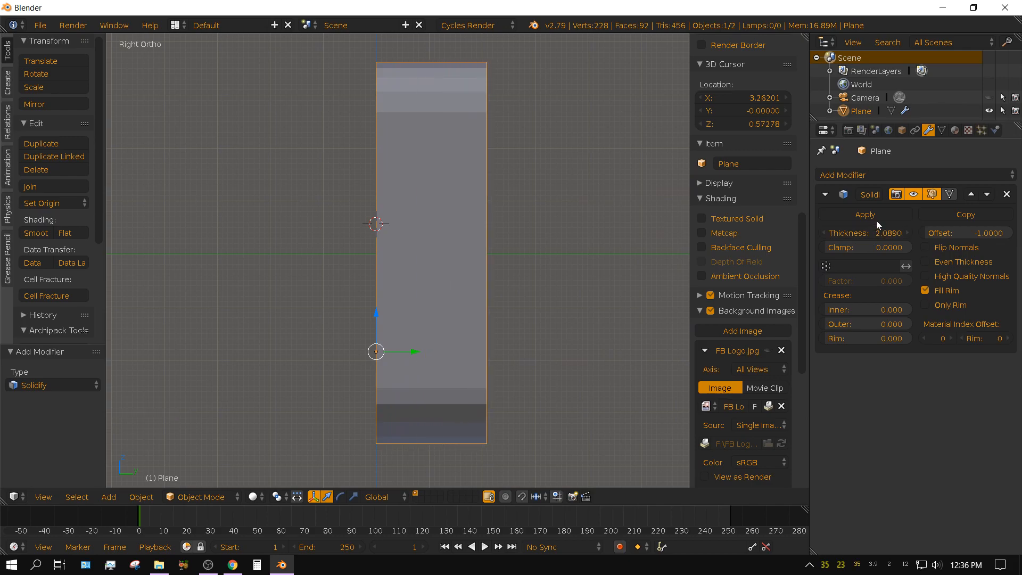
click(863, 233)
text(2)
key(Return)
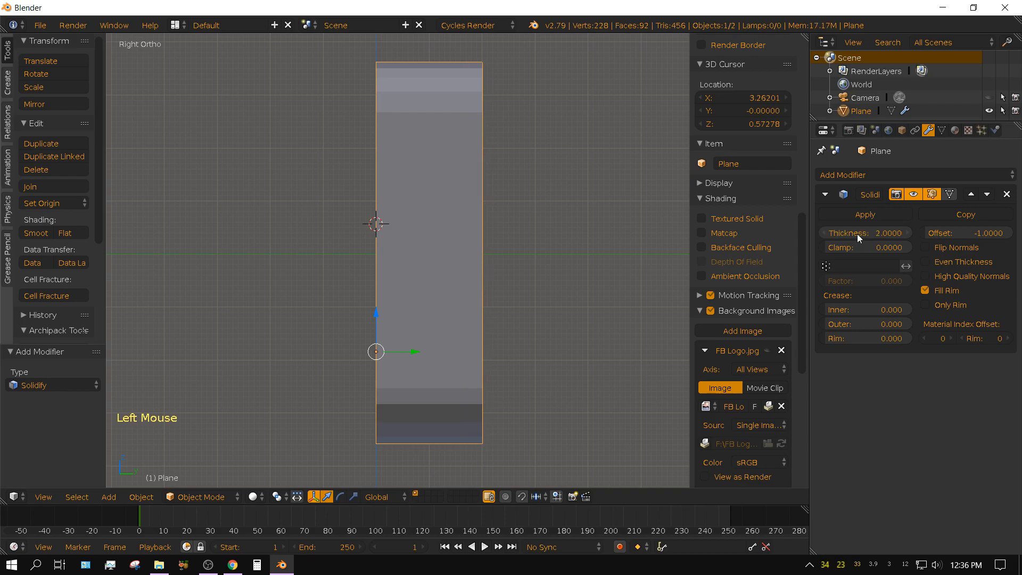
click(853, 214)
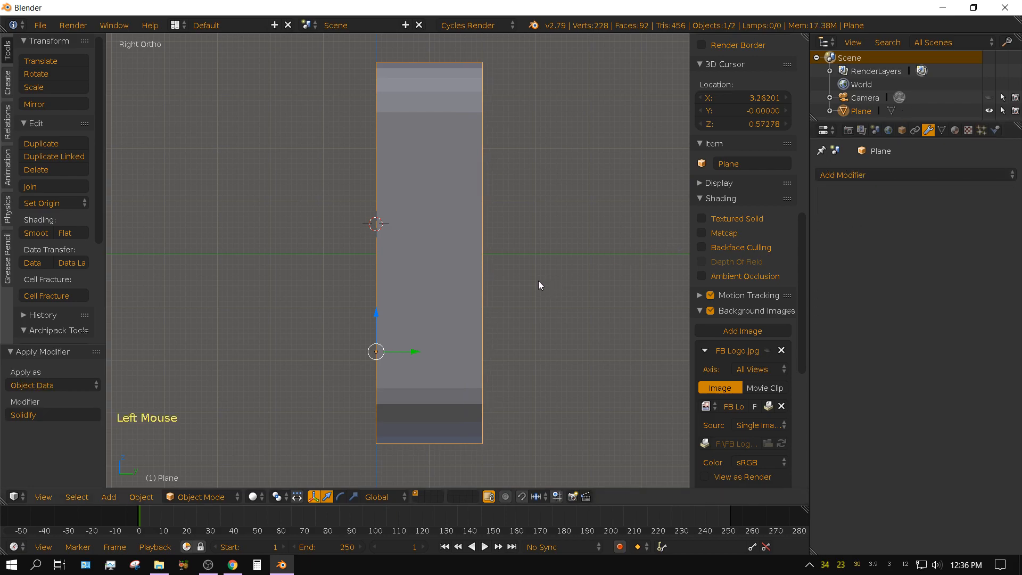
View the thickened logo at an angle, enter Edit Mode with face select mode, and clear the selection.
middle_drag(538, 280, 586, 309)
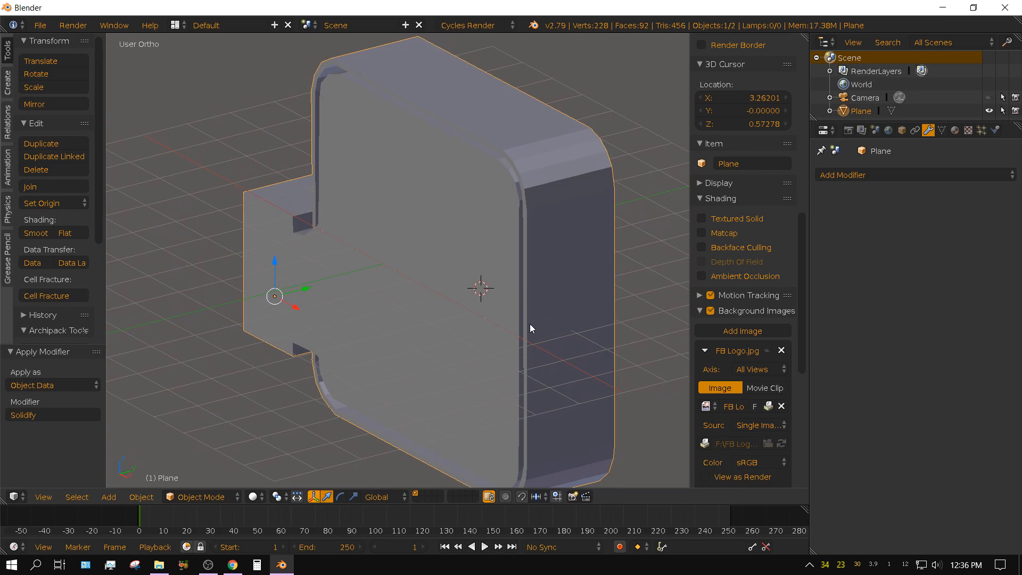
key(Tab)
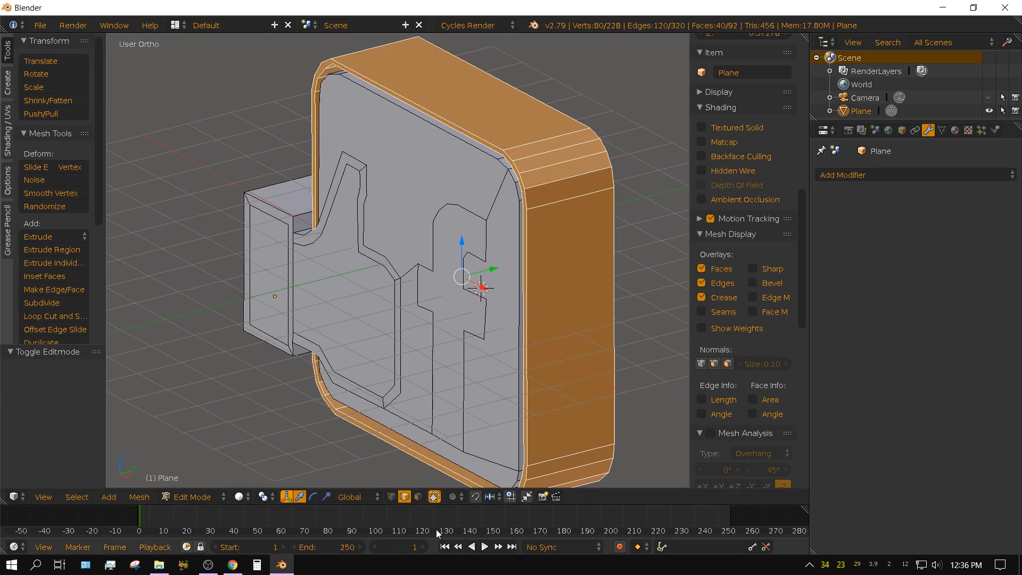
click(419, 497)
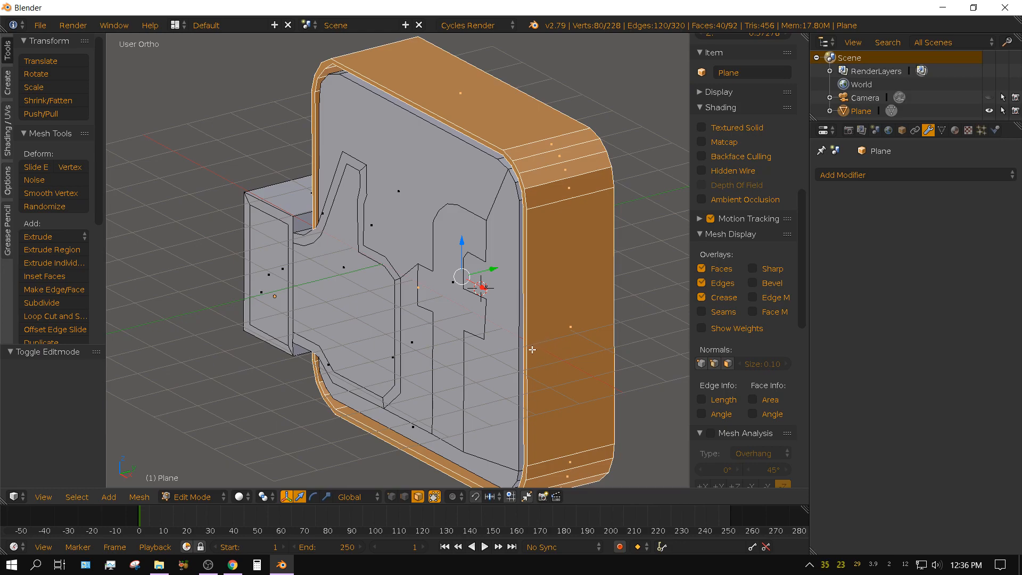
key(a)
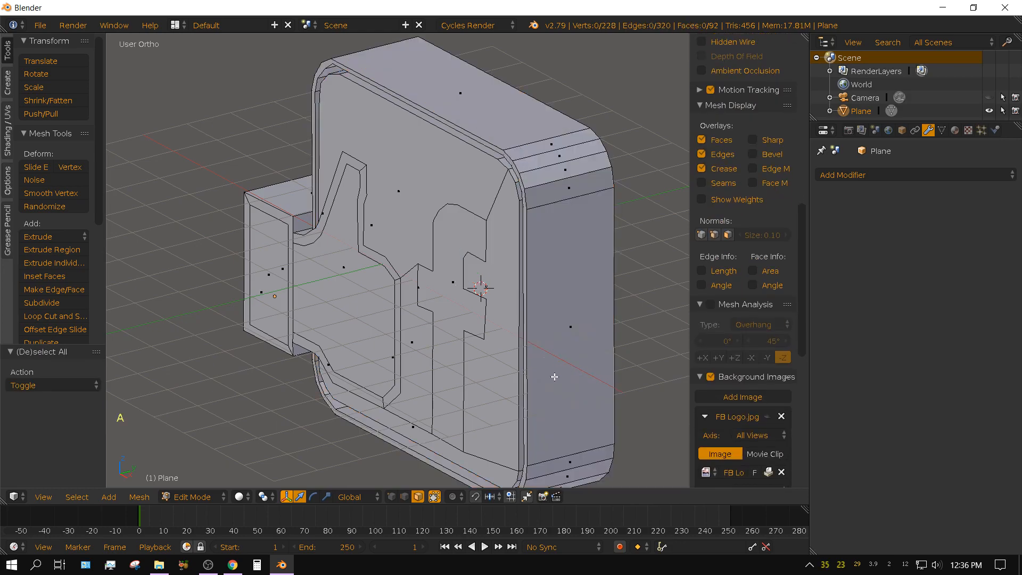
Extrude the letter f's front face about 1.2 units into the logo's thickness, using the right orthographic view and Wireframe shading.
middle_click(486, 384)
middle_drag(486, 383, 521, 361)
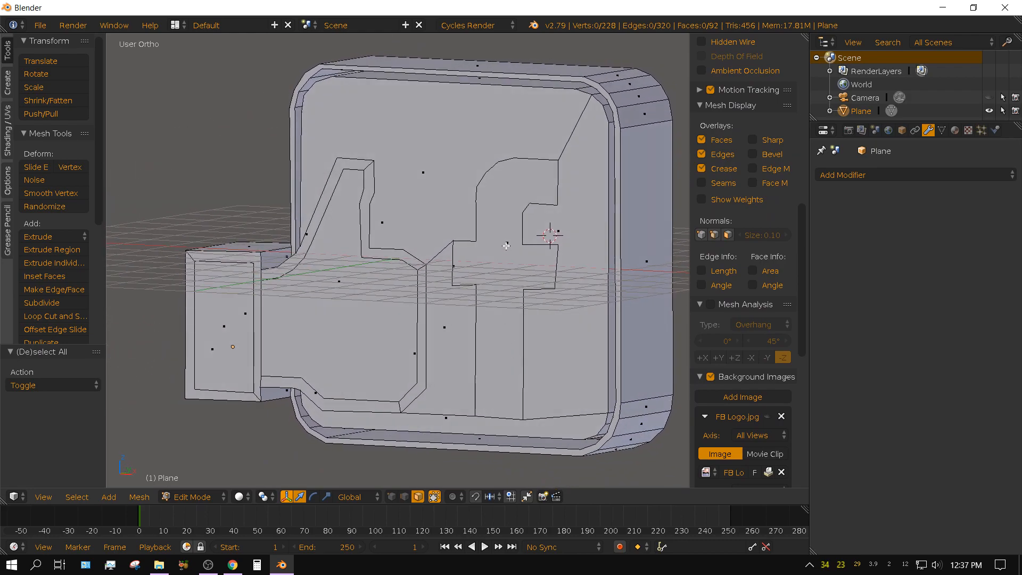
right_click(507, 246)
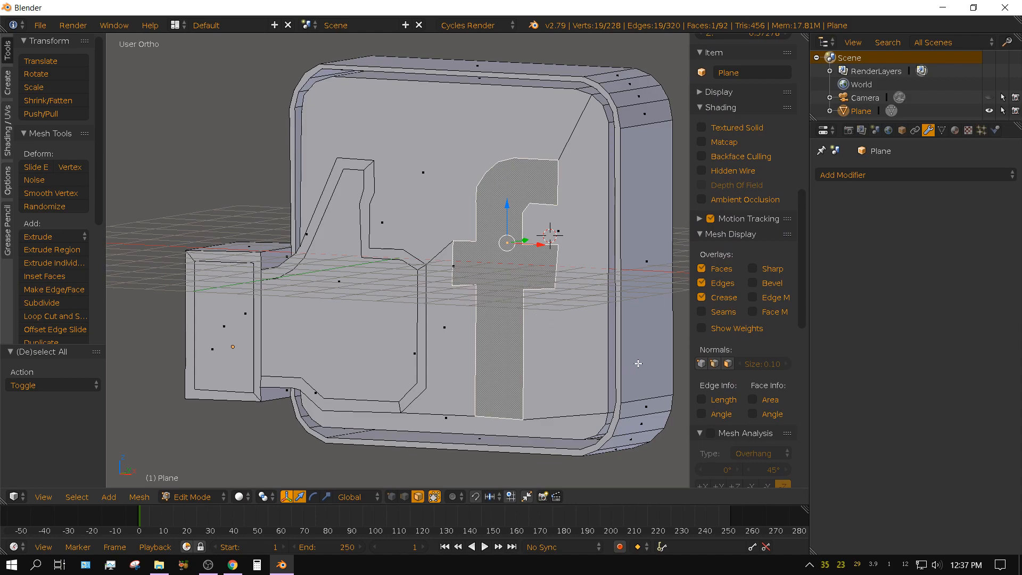
key(KP_3)
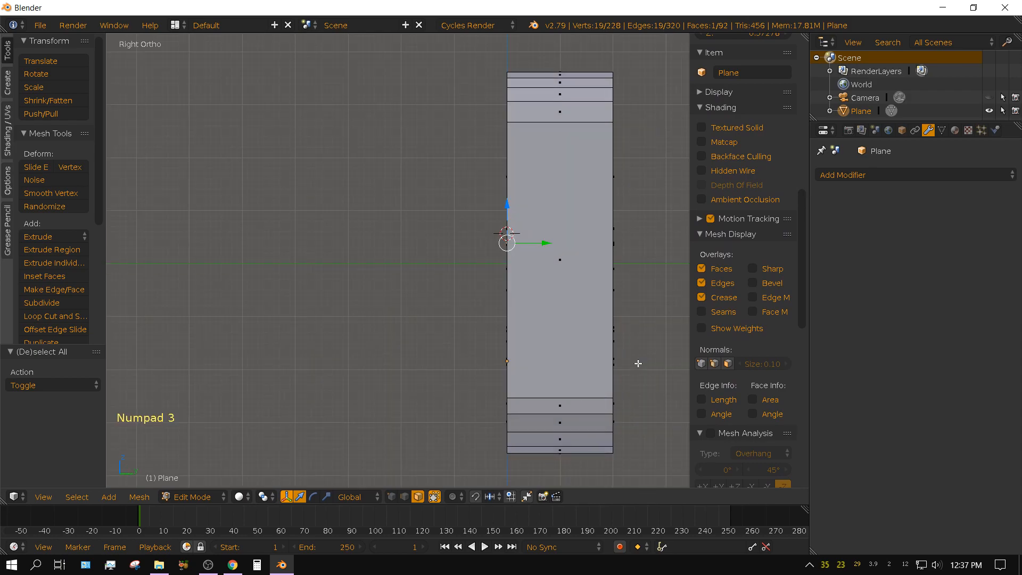
click(246, 496)
click(265, 467)
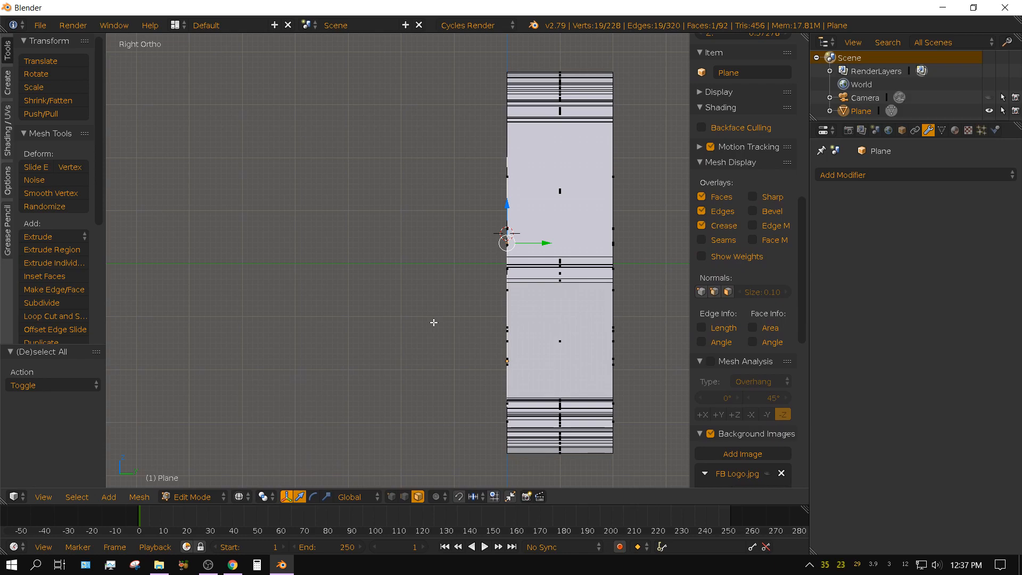
key(e)
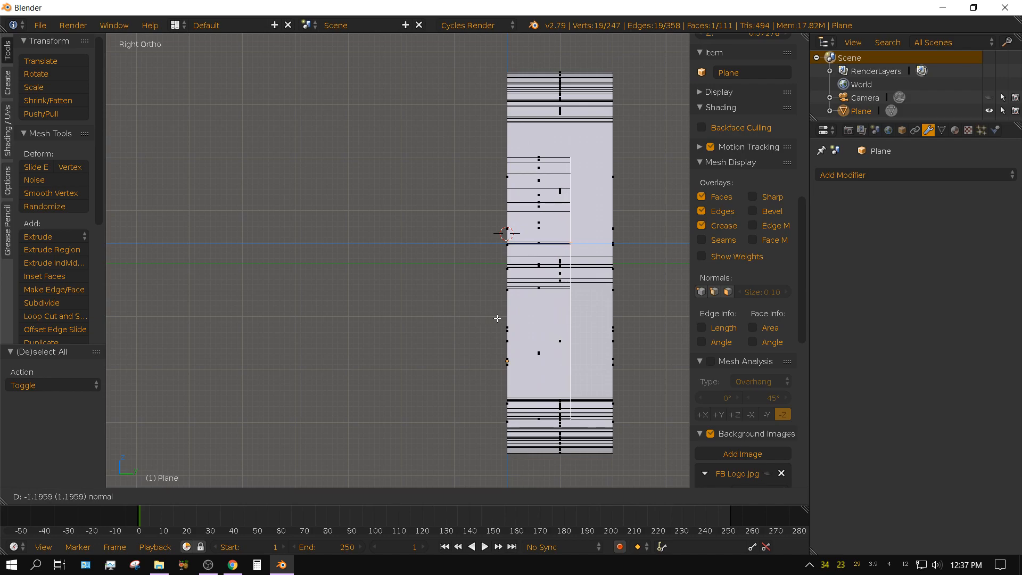
click(497, 318)
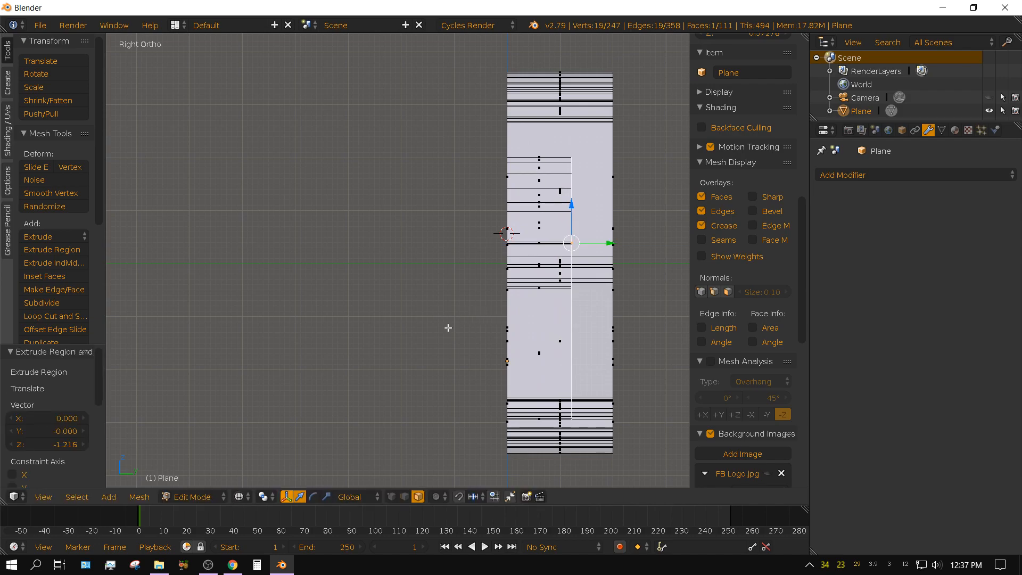
Return to Solid shading and inspect the recessed letter f from an angle.
middle_drag(448, 328, 298, 453)
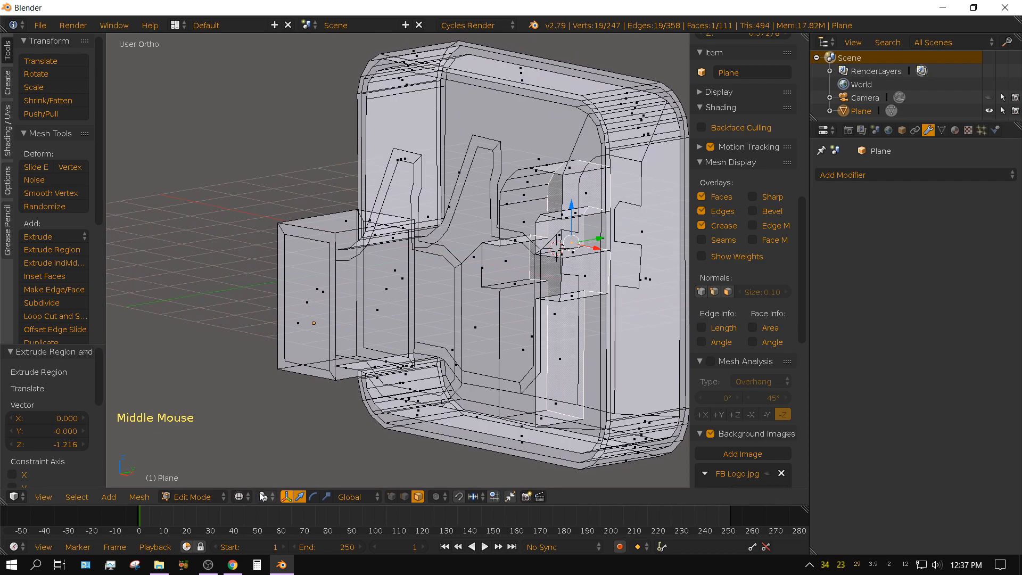
click(239, 496)
click(263, 452)
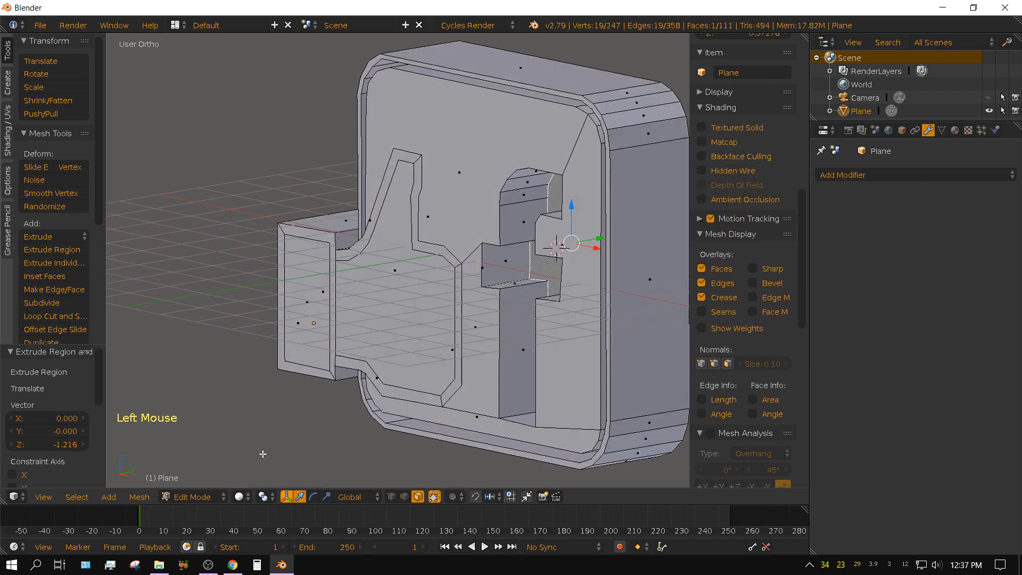
middle_drag(263, 454, 543, 395)
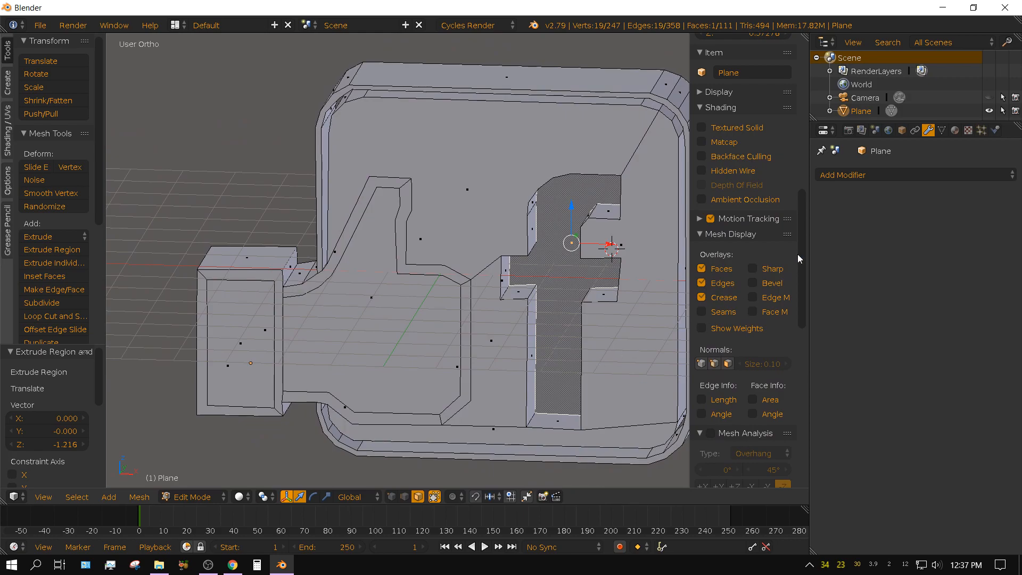
Add two material slots to the logo and create a Principled BSDF material in the first one.
click(956, 131)
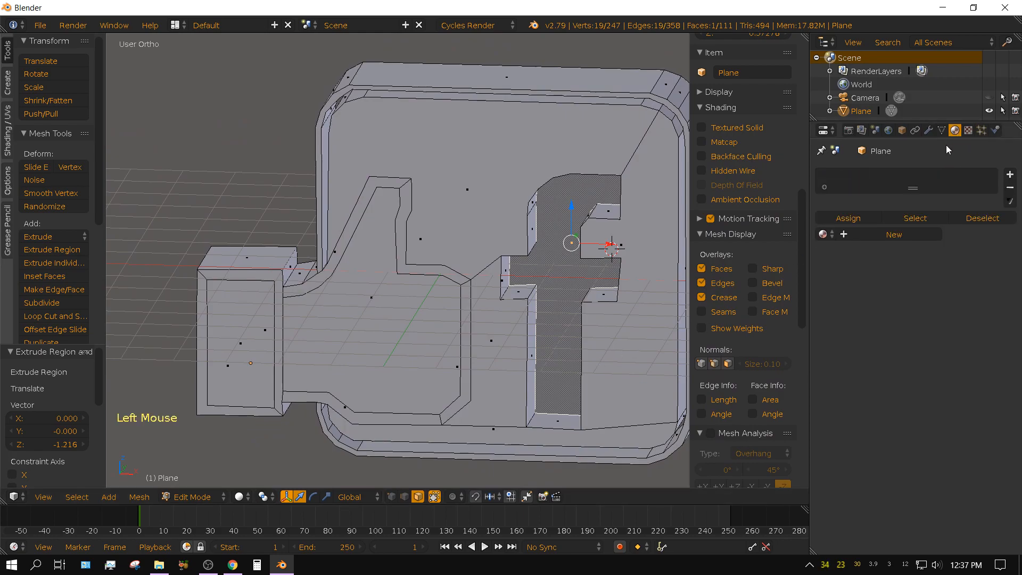
click(1011, 179)
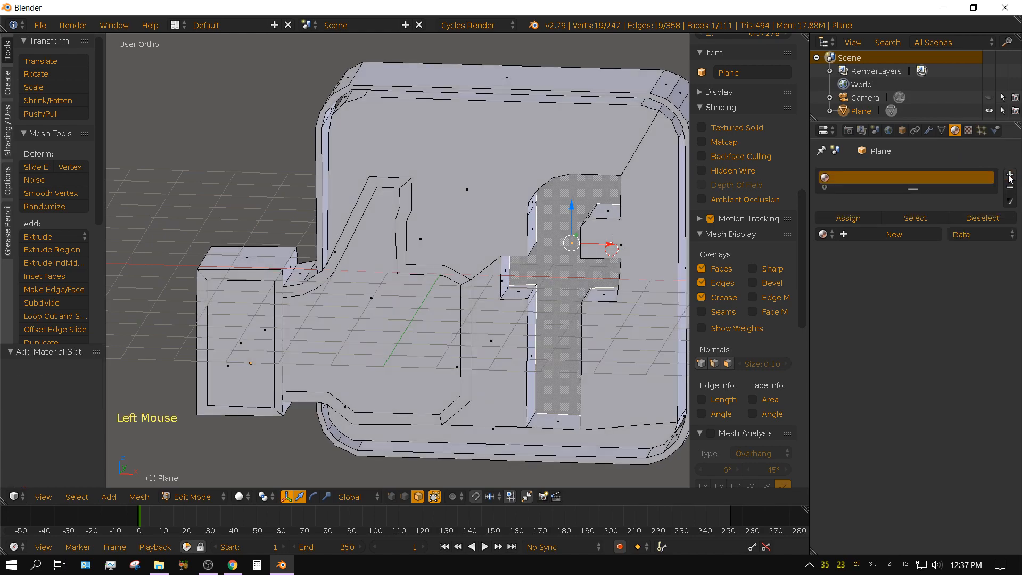
click(1010, 176)
click(849, 176)
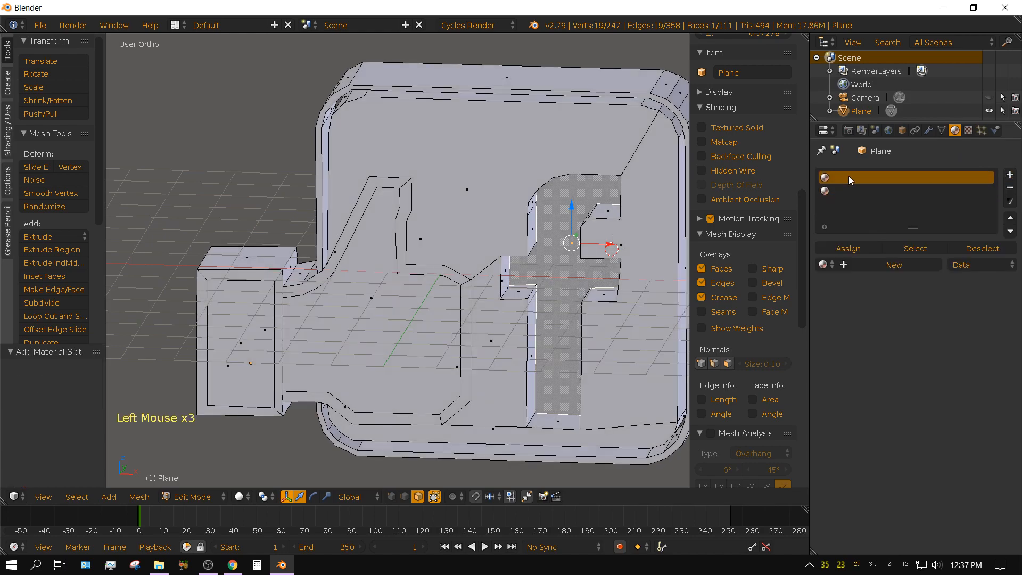
click(887, 264)
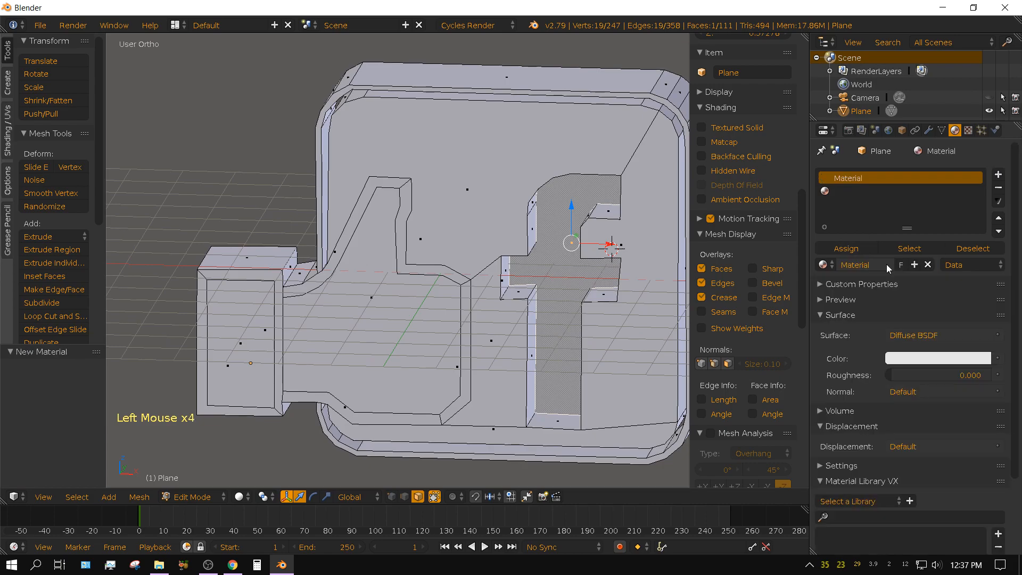
click(929, 336)
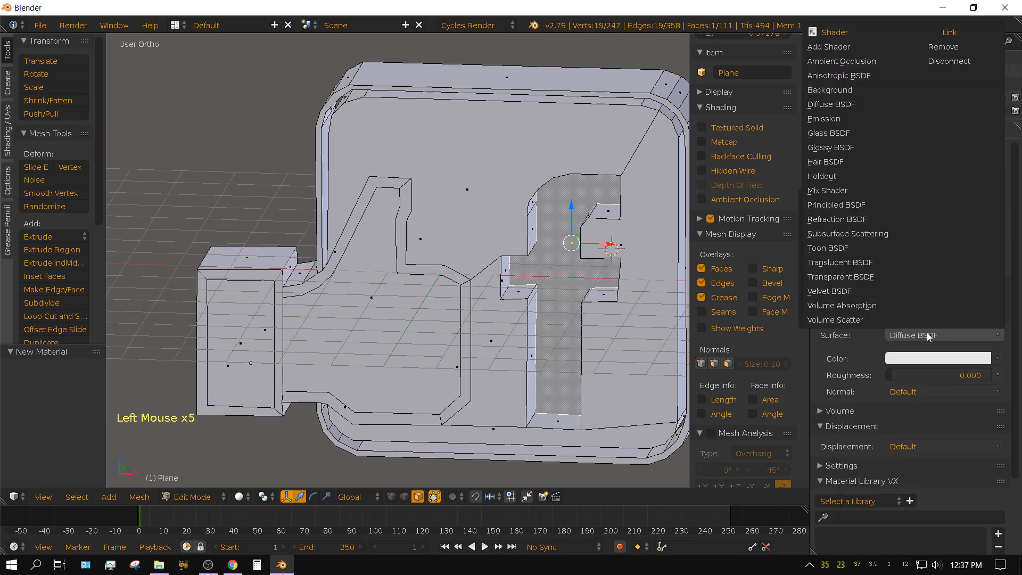
click(845, 206)
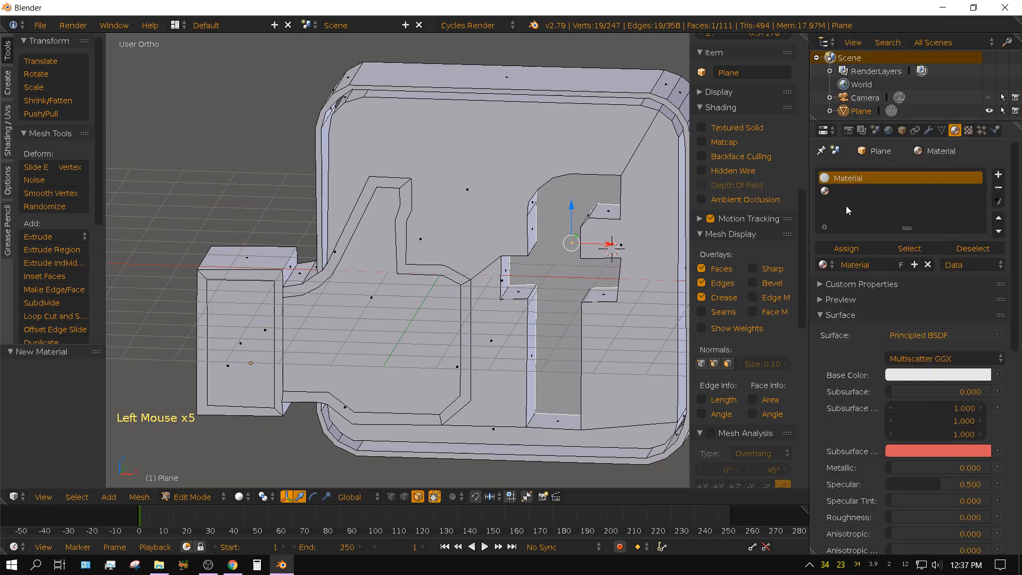
Give the first material a blue base color, with Metallic set to 1 and Roughness to 0.2.
click(919, 376)
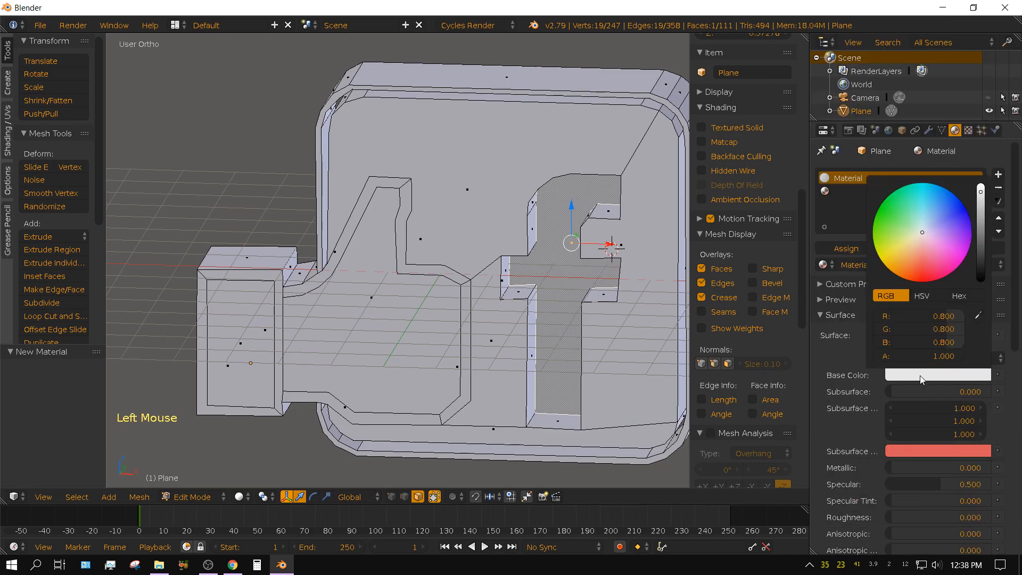
click(948, 214)
click(954, 217)
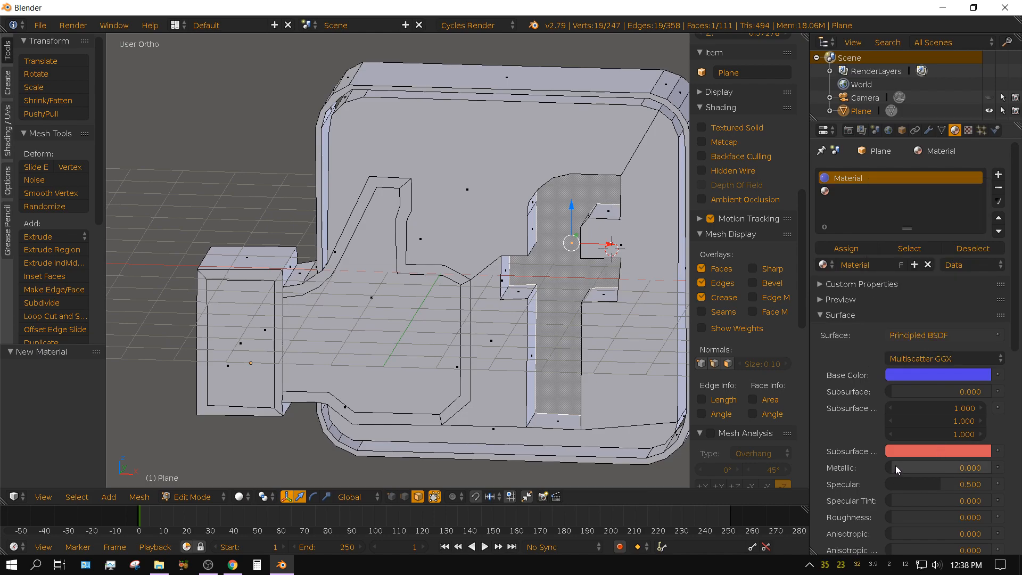
drag(895, 465, 998, 467)
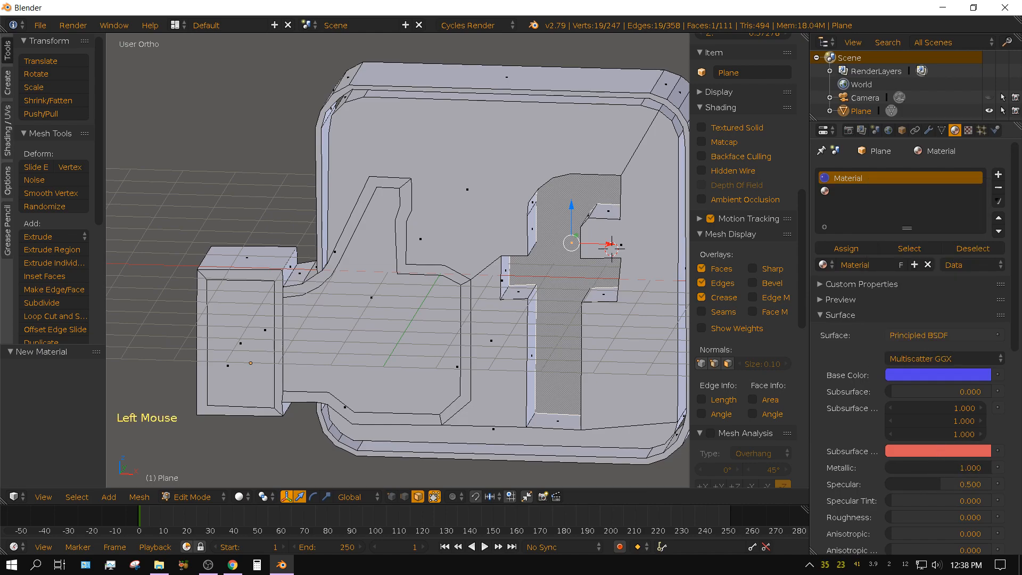
double_click(902, 519)
key(BackSpace)
key(BackSpace)
key(BackSpace)
text(.2)
key(Return)
Create a new material in the second slot and set its surface shader to Emission.
click(836, 190)
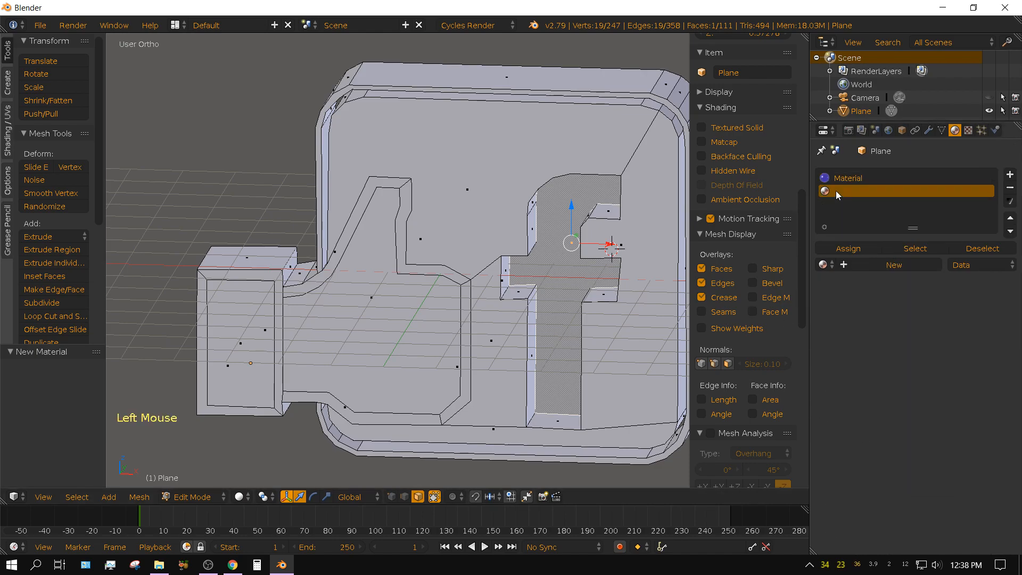
click(879, 264)
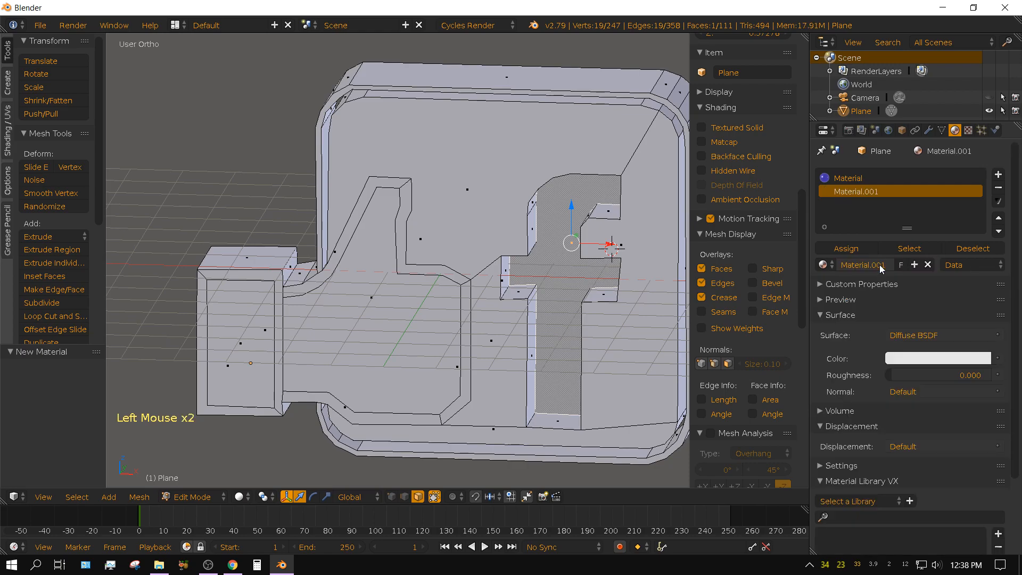
click(930, 334)
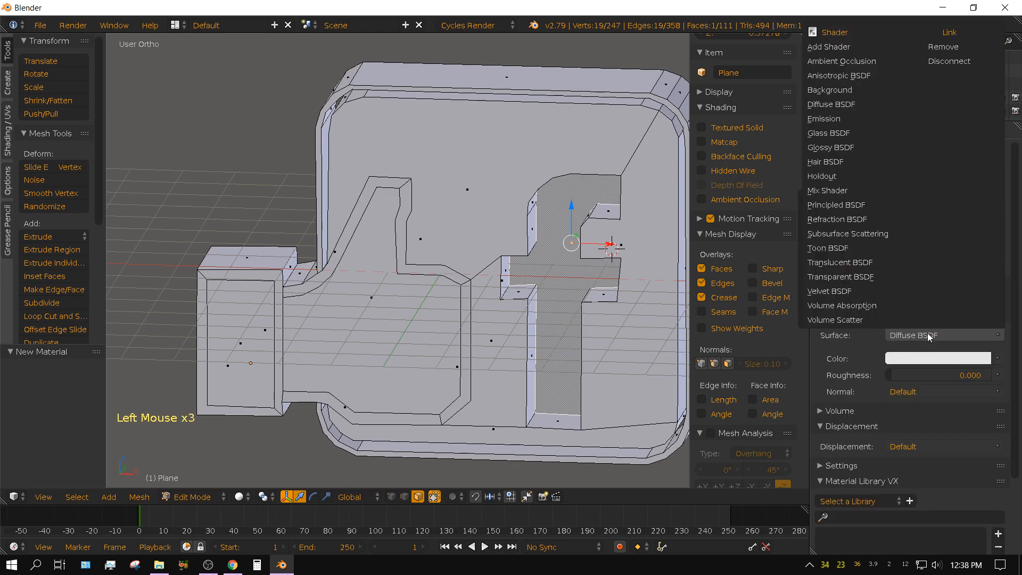
click(837, 121)
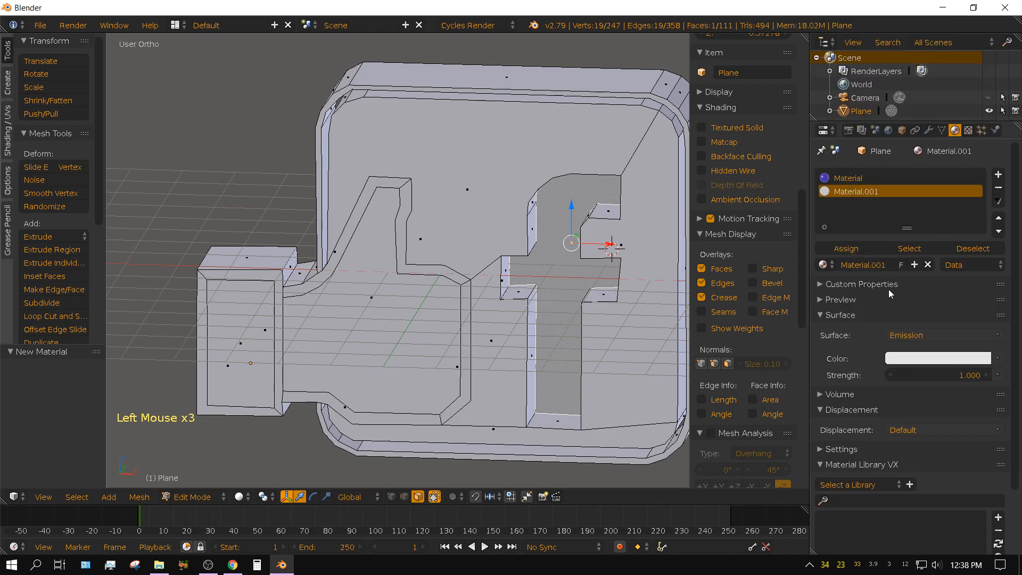
Set the emission color to pure white and its strength to 10.
click(912, 357)
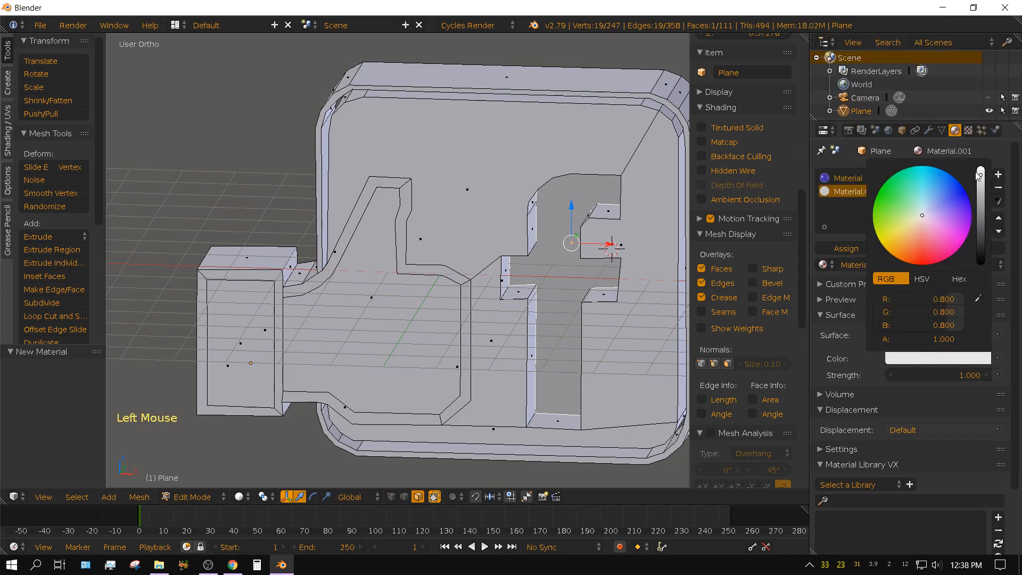
drag(981, 172, 981, 169)
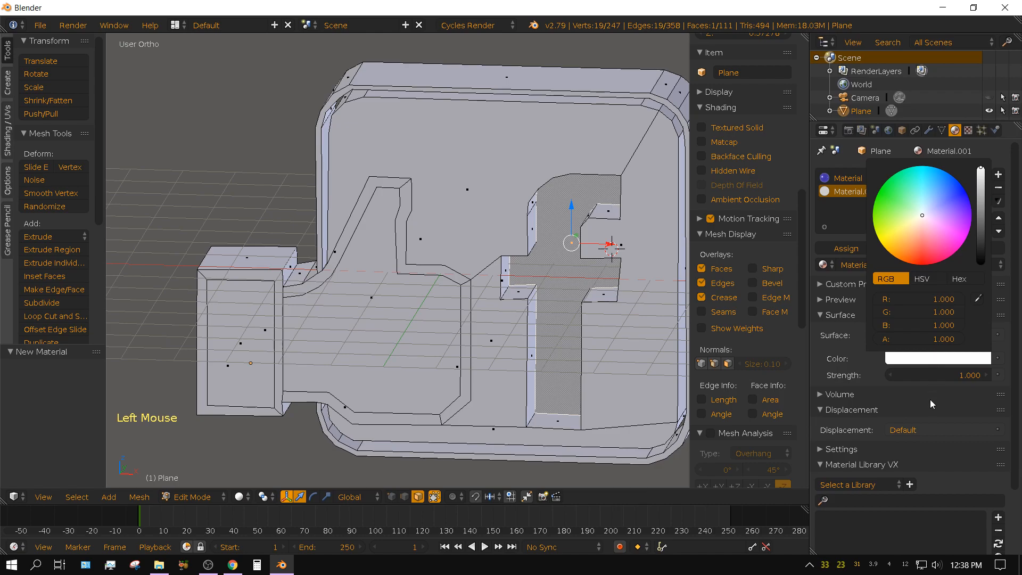
click(945, 372)
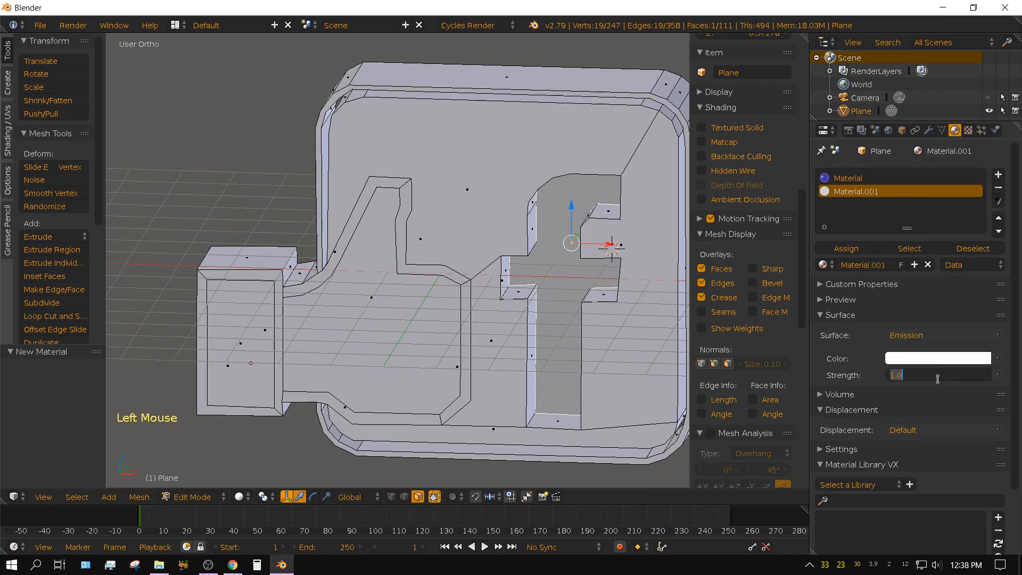
text(1)
key(Return)
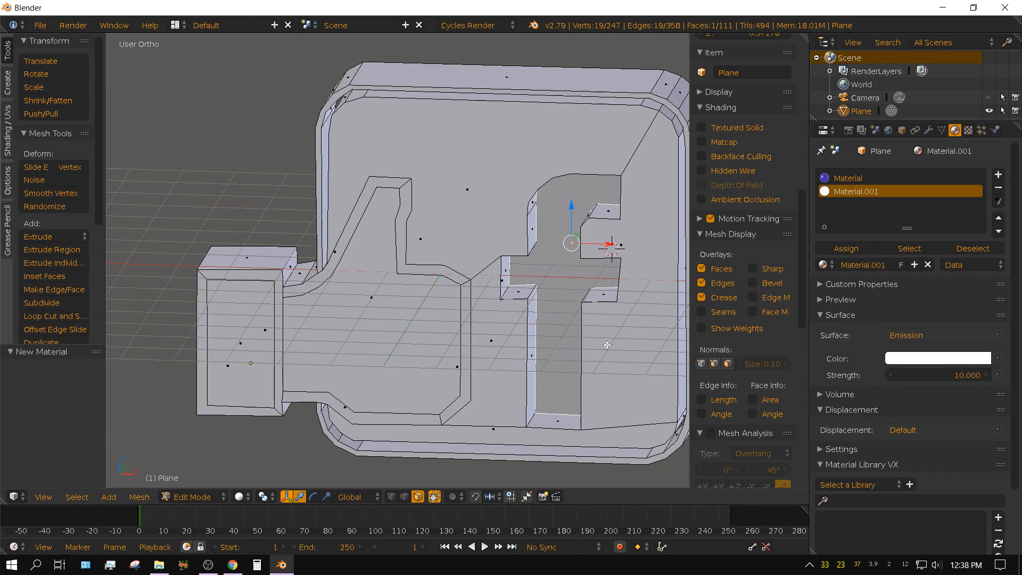
Switch to Material shading and assign the white emission material to the selected recessed f face.
shift+middle_drag(607, 345, 483, 323)
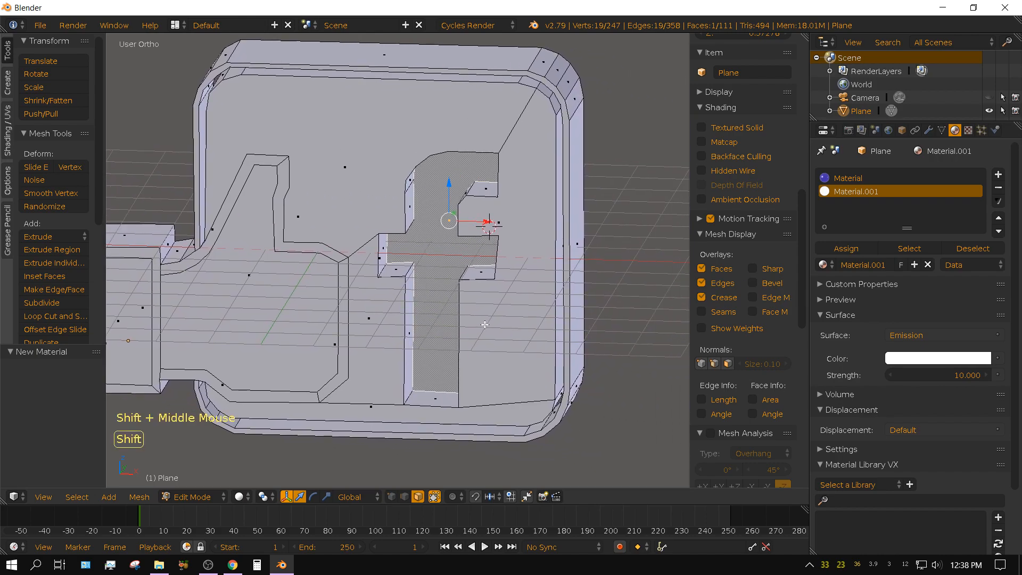
click(238, 497)
click(263, 420)
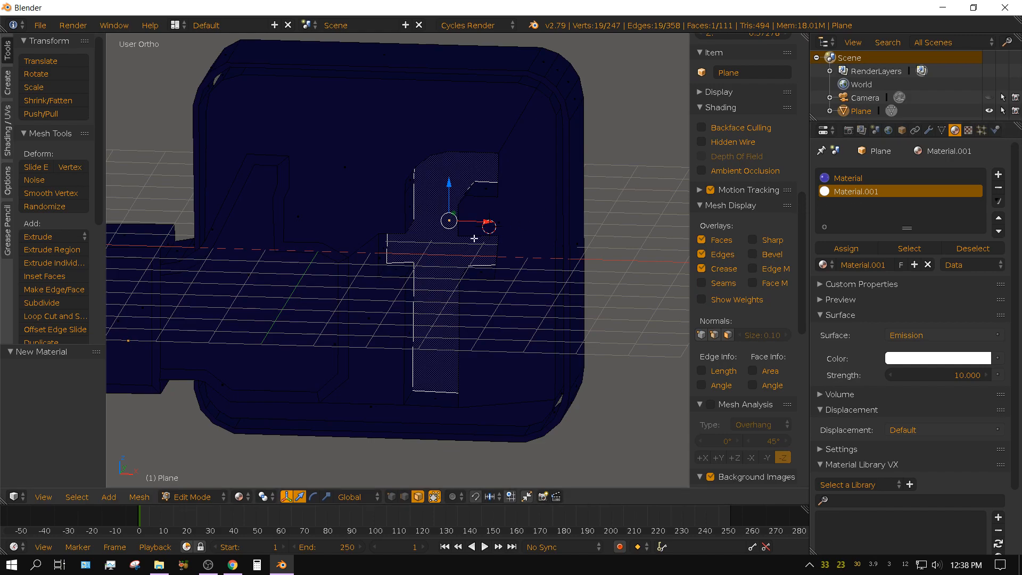
middle_drag(445, 312, 441, 334)
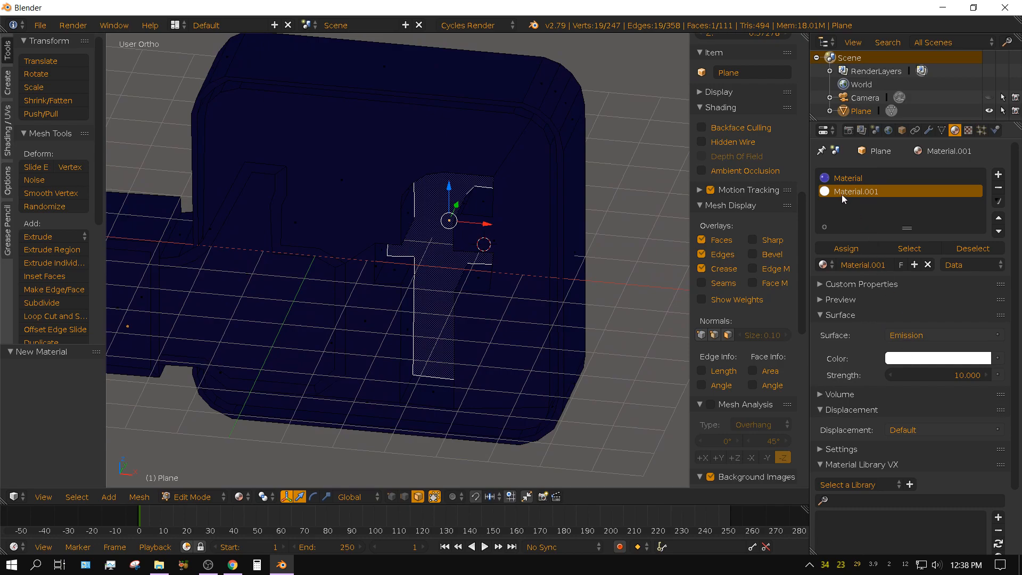
click(851, 252)
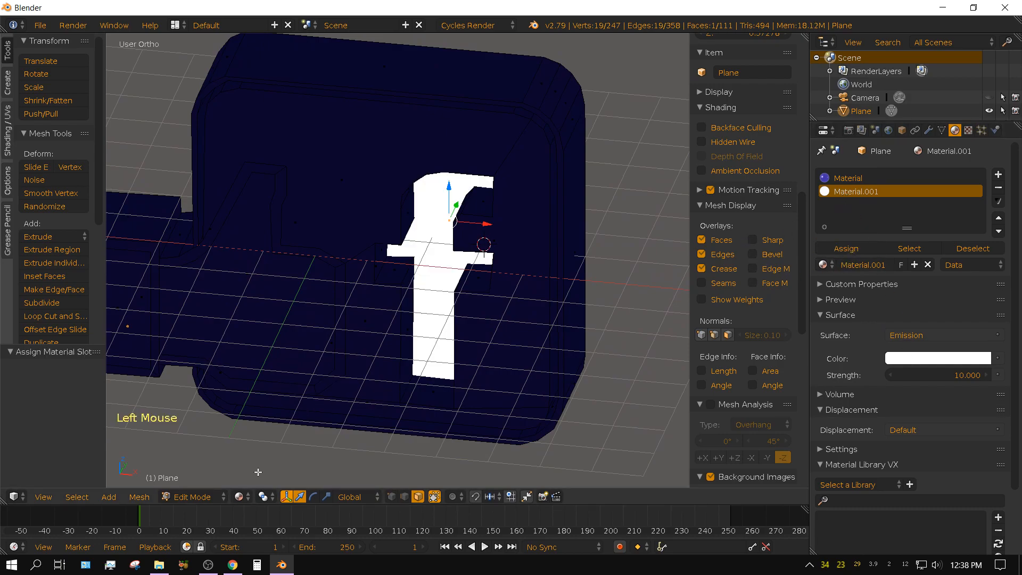
Switch to Solid shading and select the front faces of the thumbs-up hand and its cuff, including their border faces.
click(239, 497)
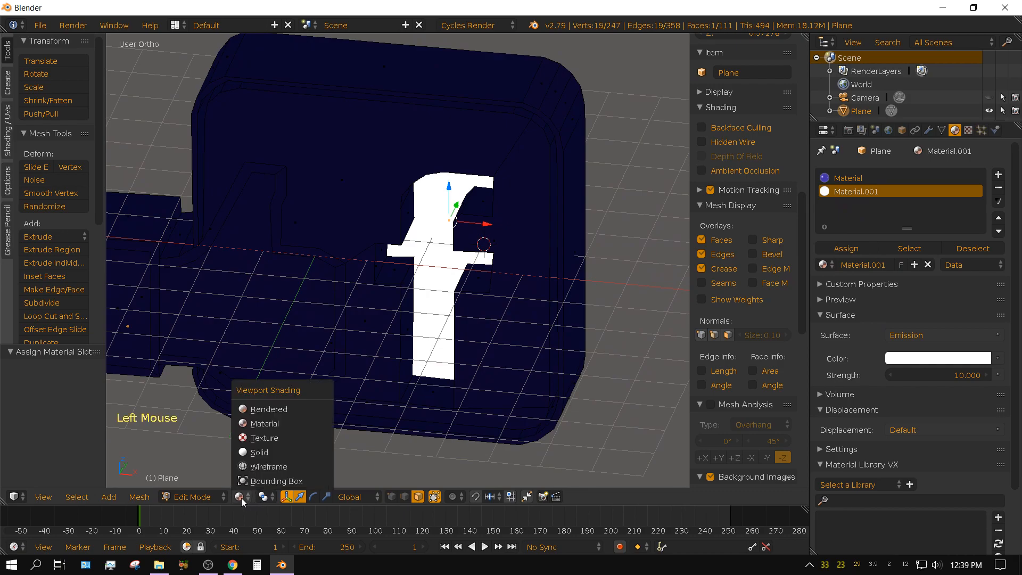
click(263, 453)
mouse_move(317, 356)
shift+middle_down()
mouse_move(360, 392)
mouse_move(483, 378)
mouse_move(467, 403)
shift+middle_up()
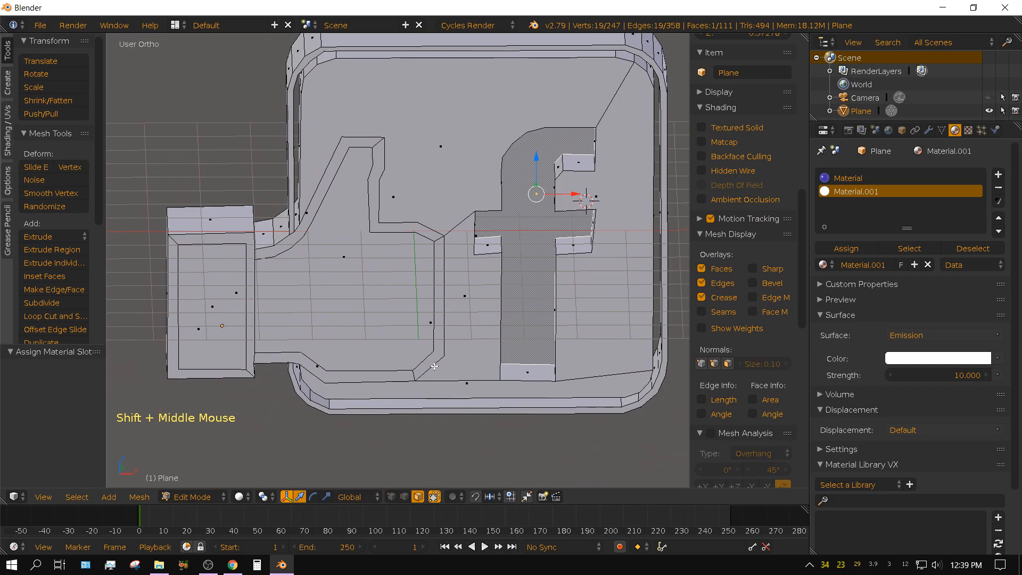
right_click(442, 349)
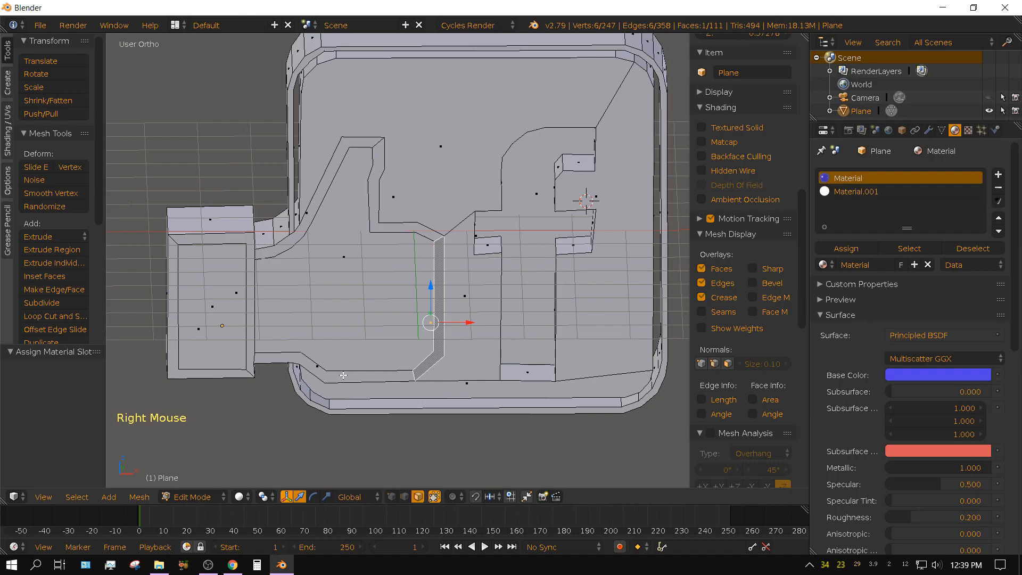
key(shift)
shift+right_click(324, 376)
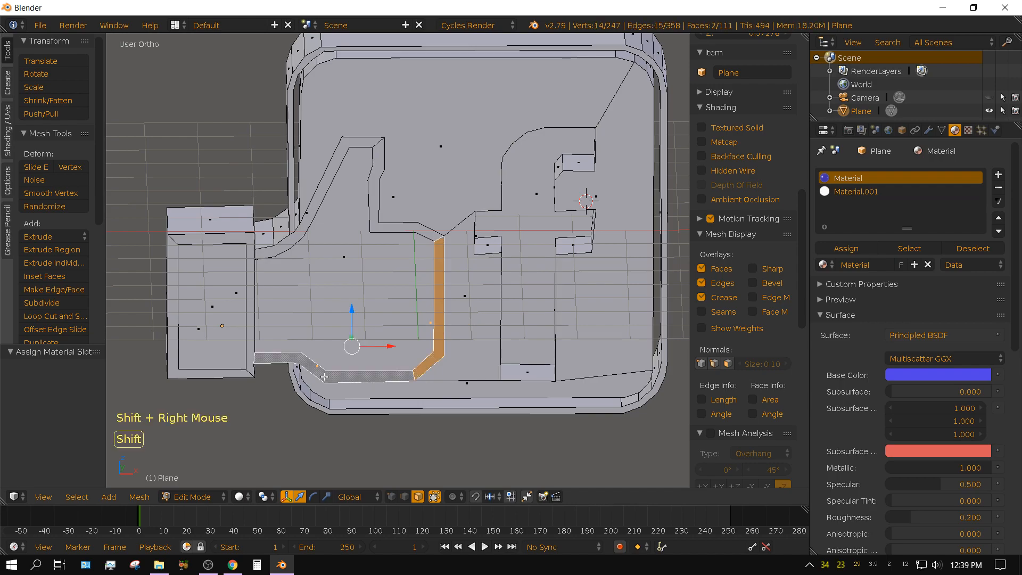
shift+right_click(337, 261)
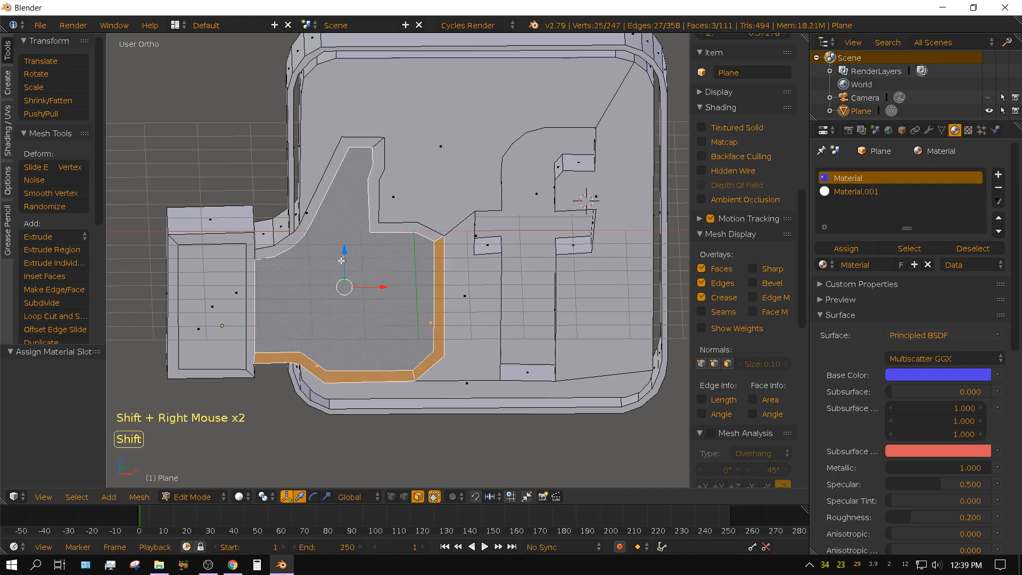
shift+right_click(383, 232)
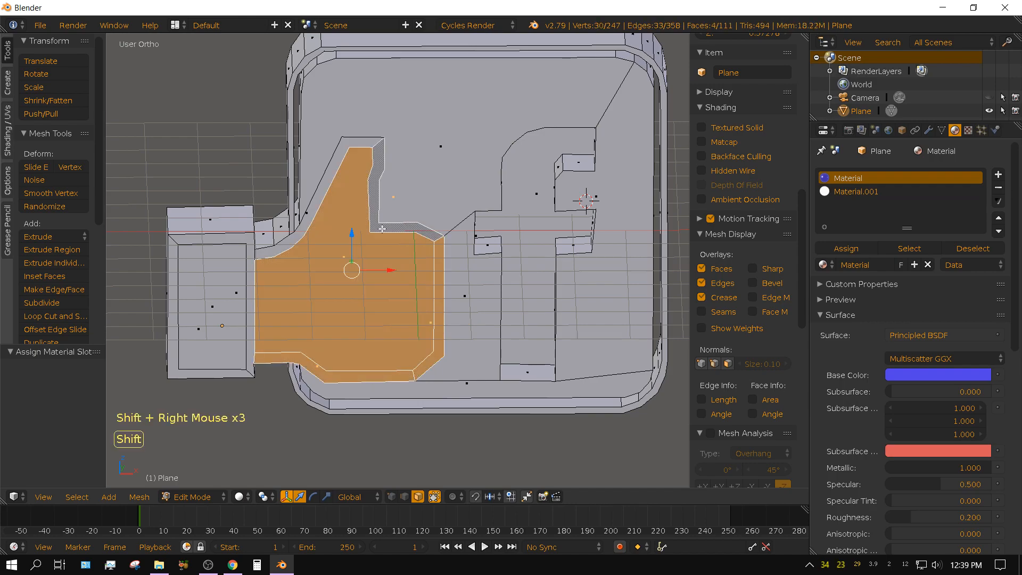
shift+right_click(323, 181)
shift+right_click(251, 274)
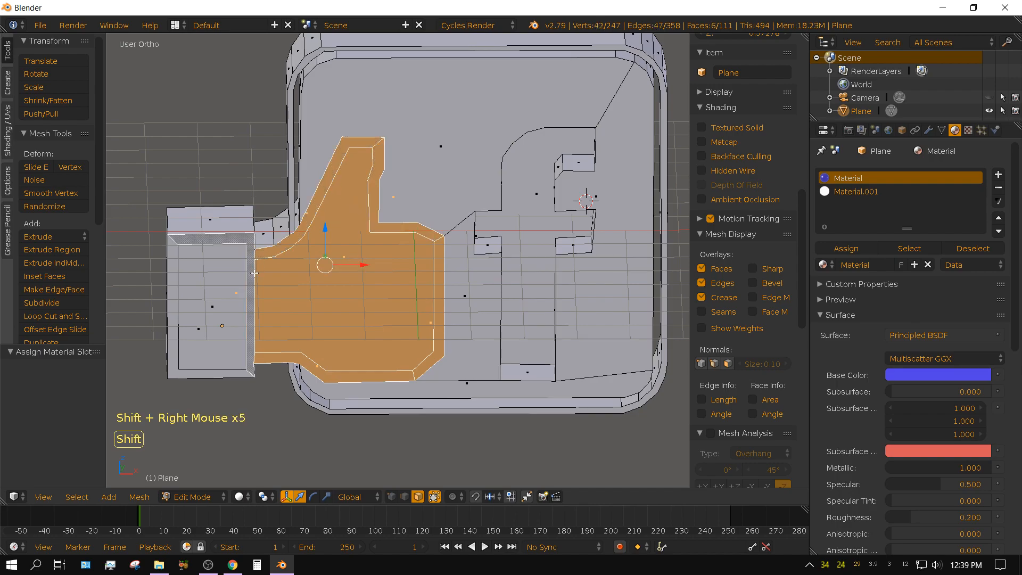
shift+right_click(213, 285)
shift+right_click(173, 294)
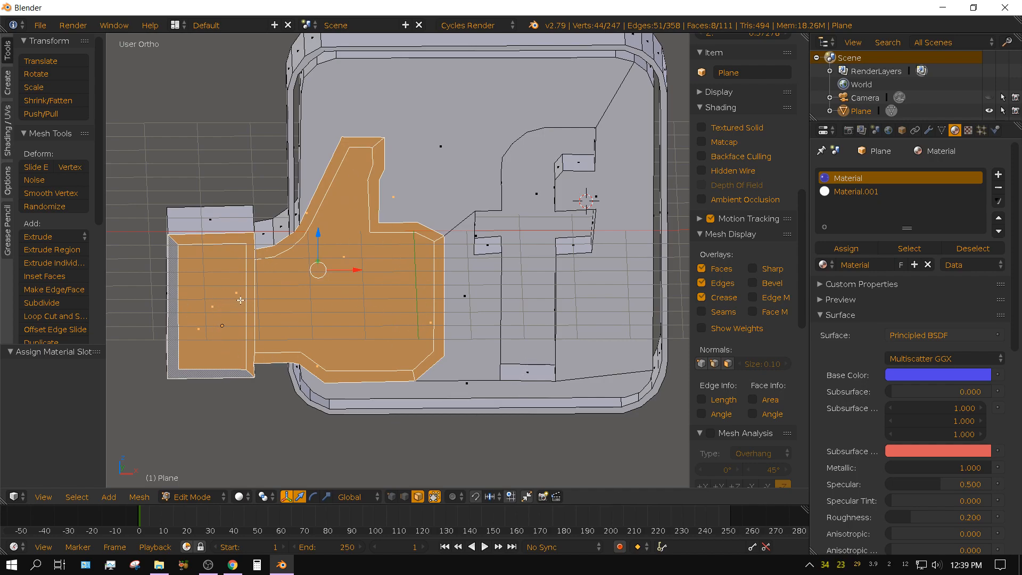
Extrude the selected hand and cuff faces about 0.69 outward from the logo's front.
middle_drag(526, 380, 426, 397)
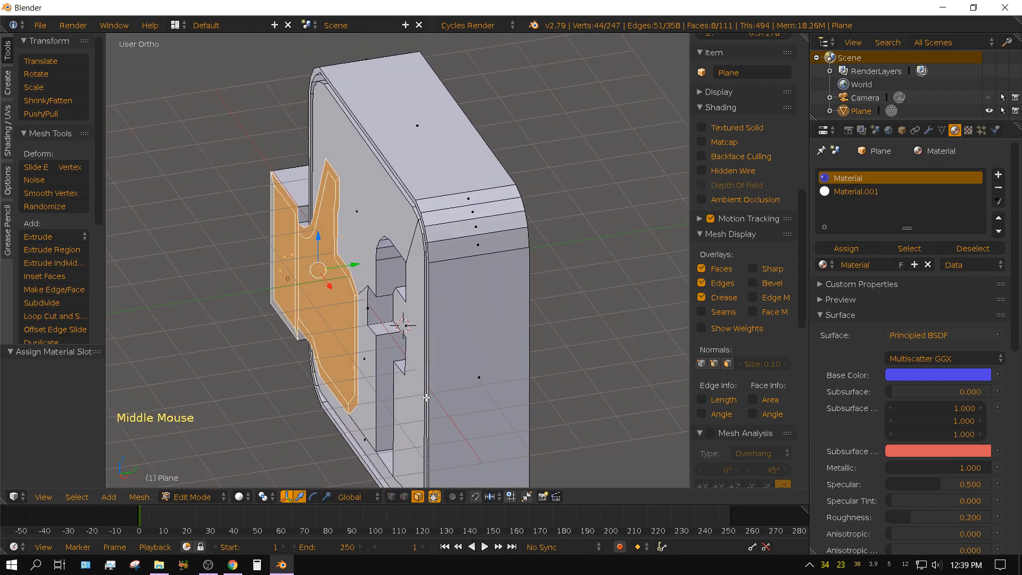
key(e)
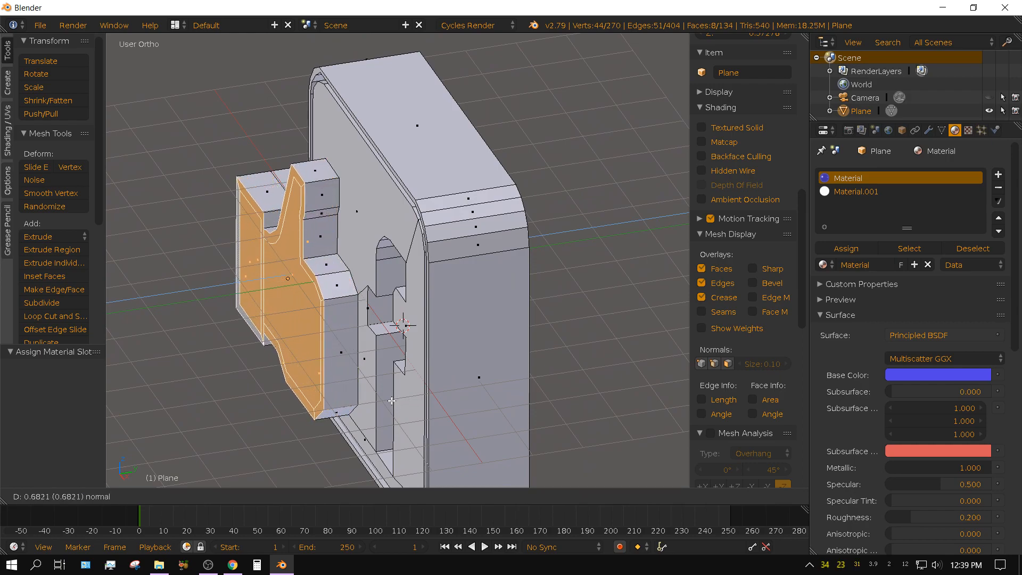
click(391, 400)
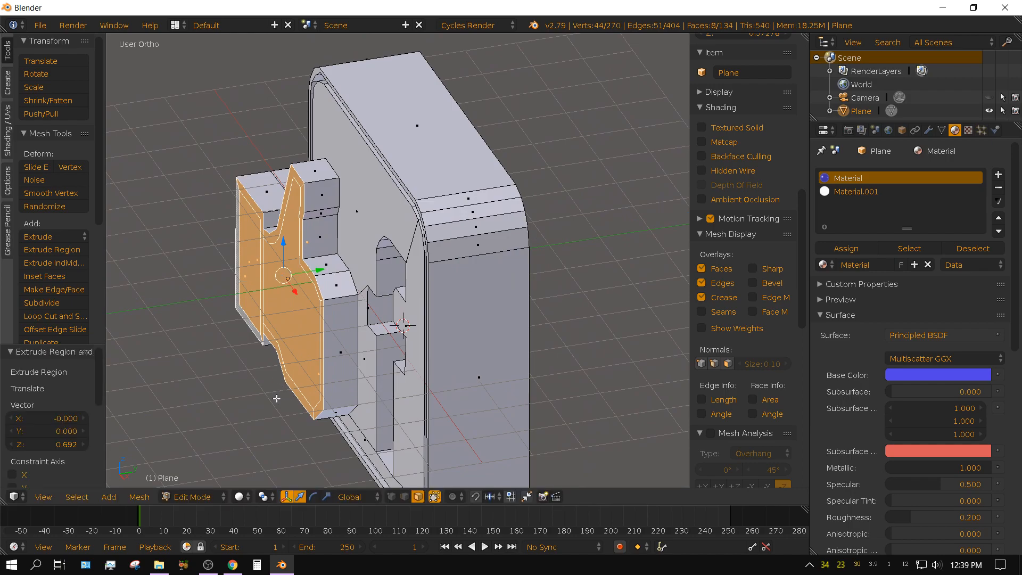
Select only the inner front faces of the hand and cuff and extrude them about 0.229 inward.
middle_drag(278, 409, 336, 403)
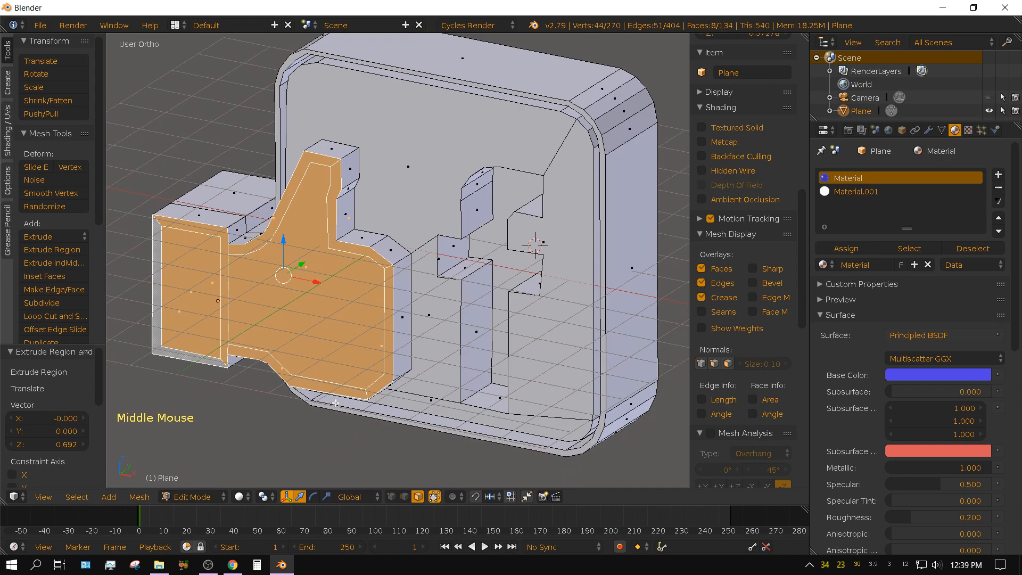
right_click(188, 290)
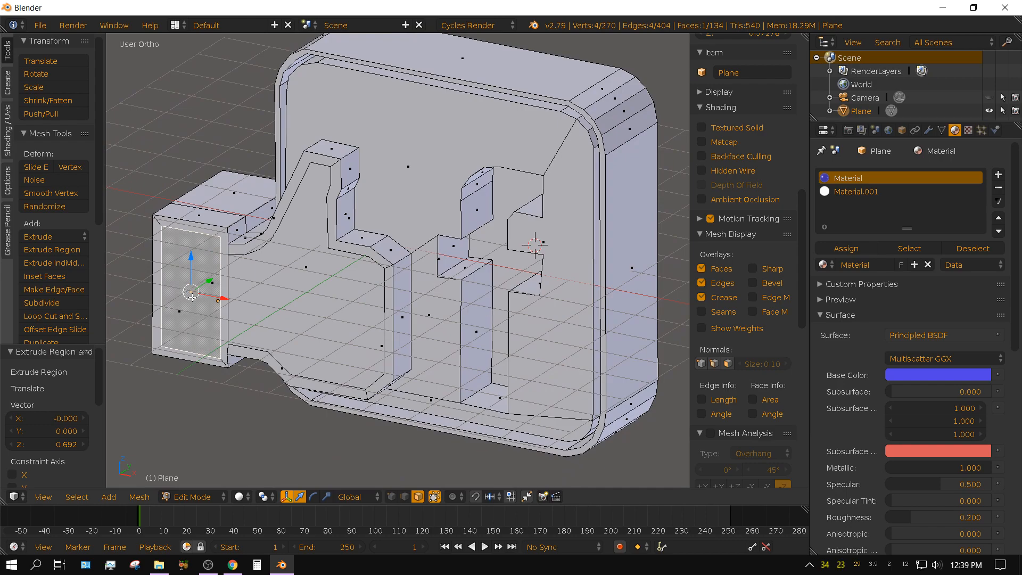
key(shift)
shift+right_click(304, 269)
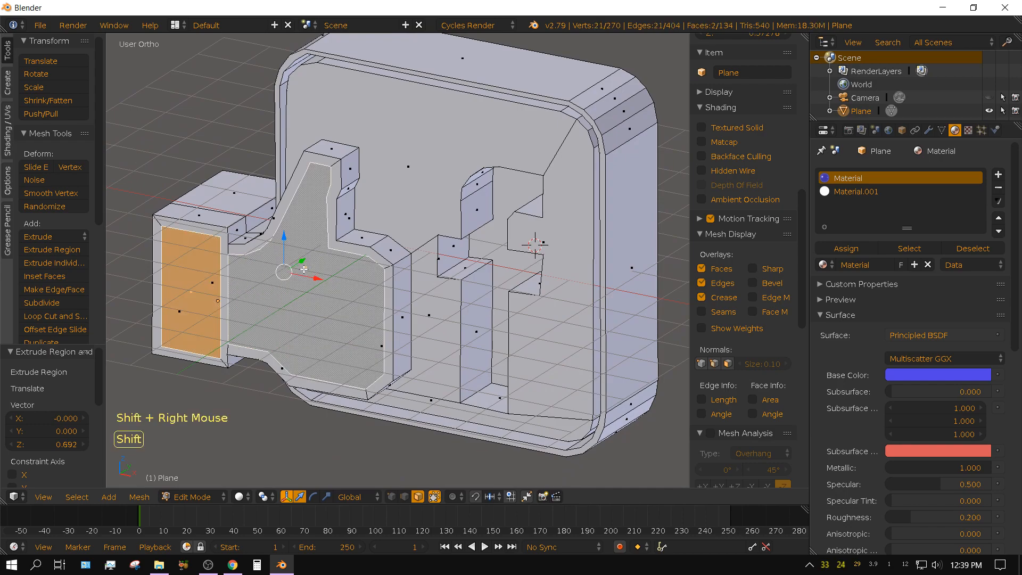
middle_drag(398, 376, 338, 403)
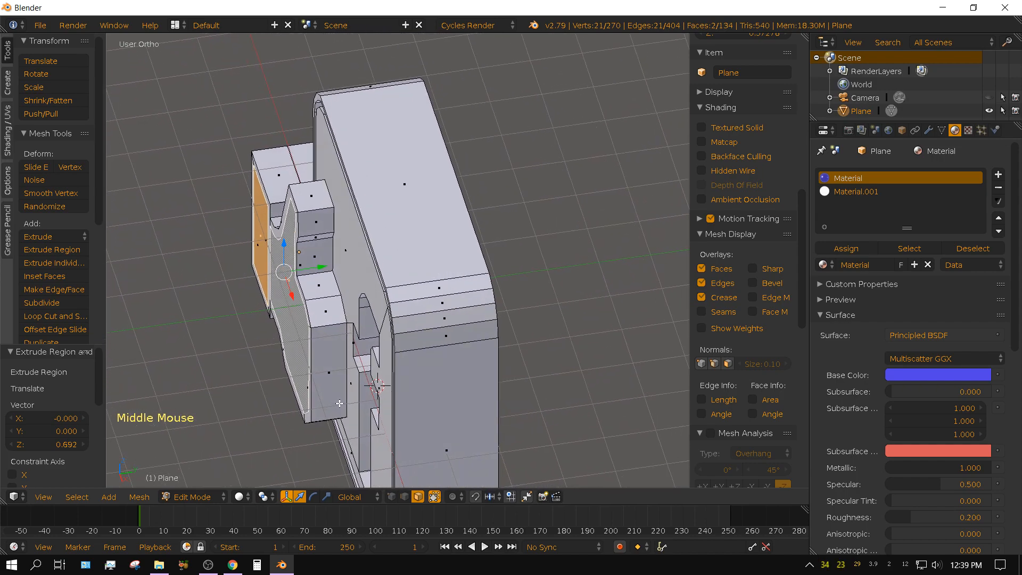
key(e)
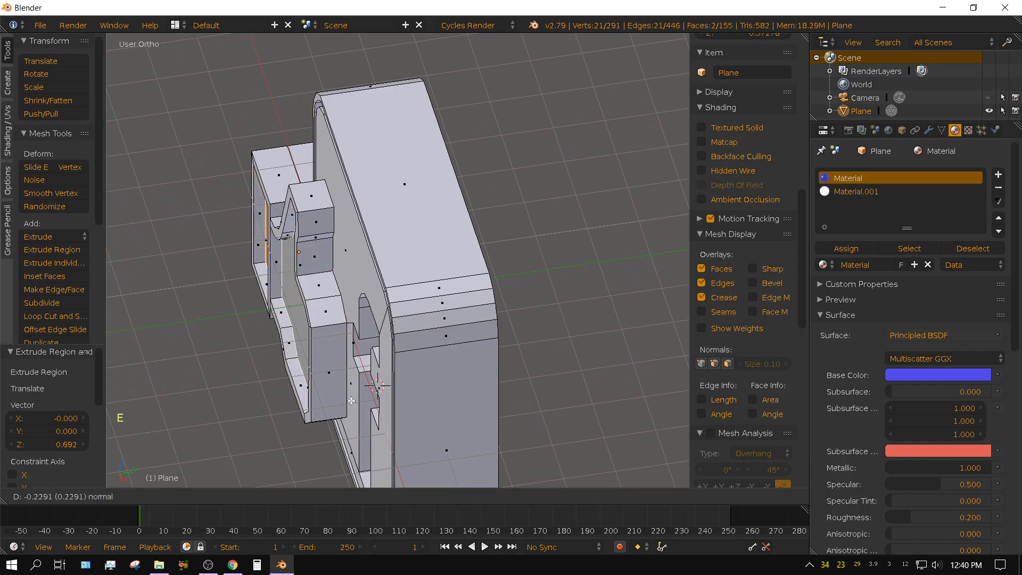
click(351, 400)
Assign the white emission material, Material.001, to the selected recessed hand and cuff faces.
middle_drag(234, 406, 394, 400)
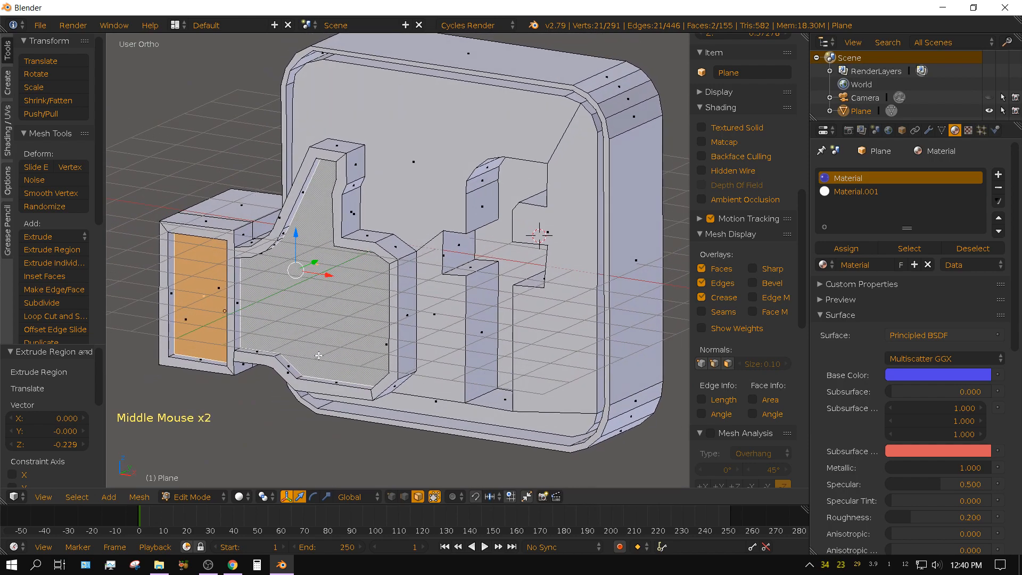
click(857, 192)
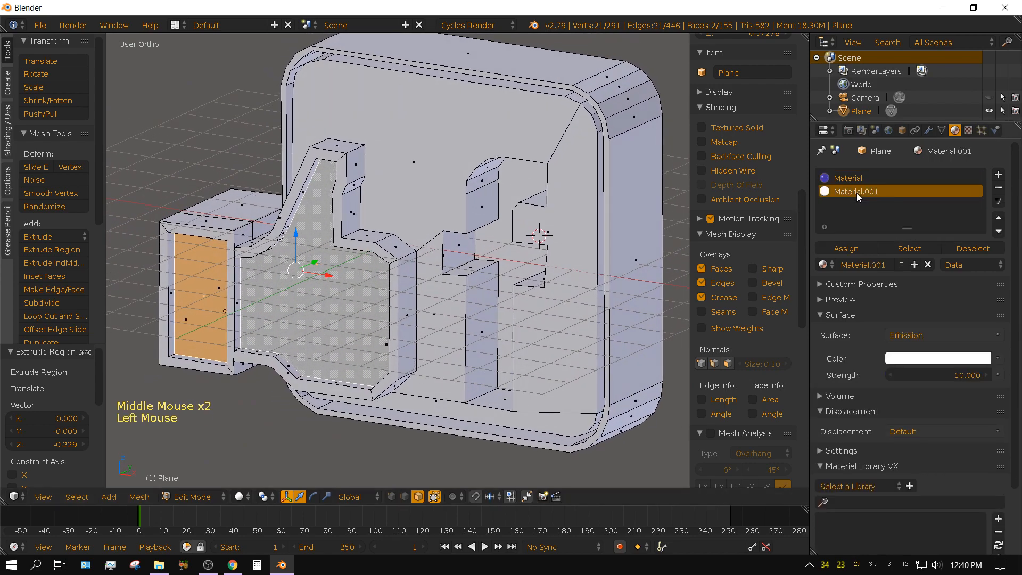
click(847, 249)
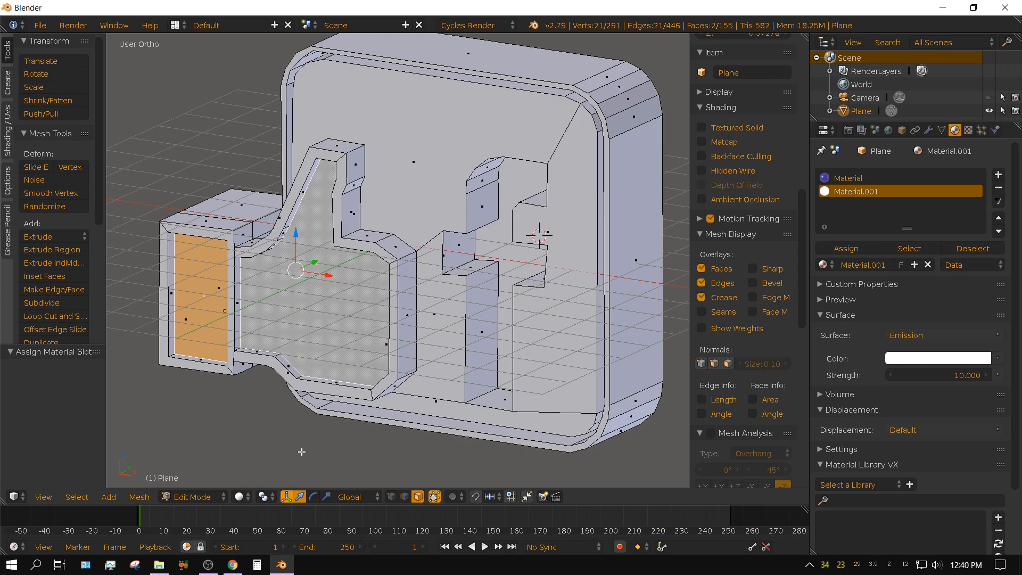
Deselect all faces and show the model in front view with Wireframe shading.
key(KP_1)
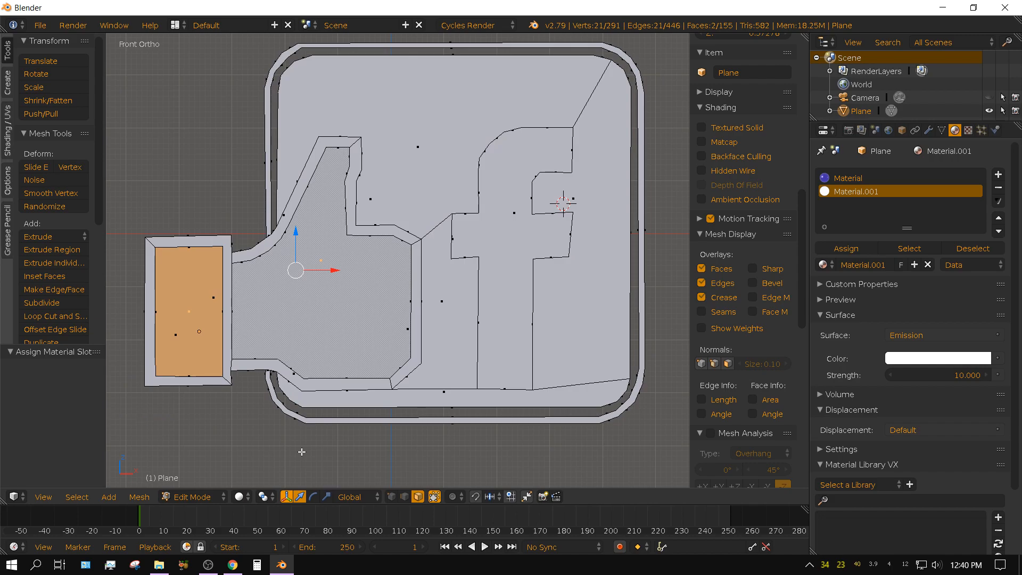
key(a)
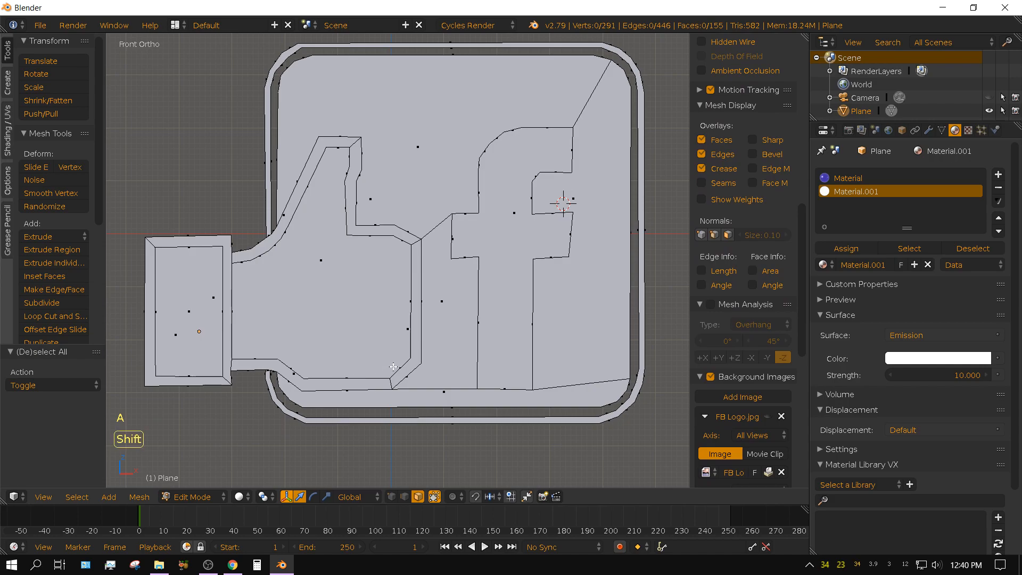
shift+middle_drag(389, 369, 385, 397)
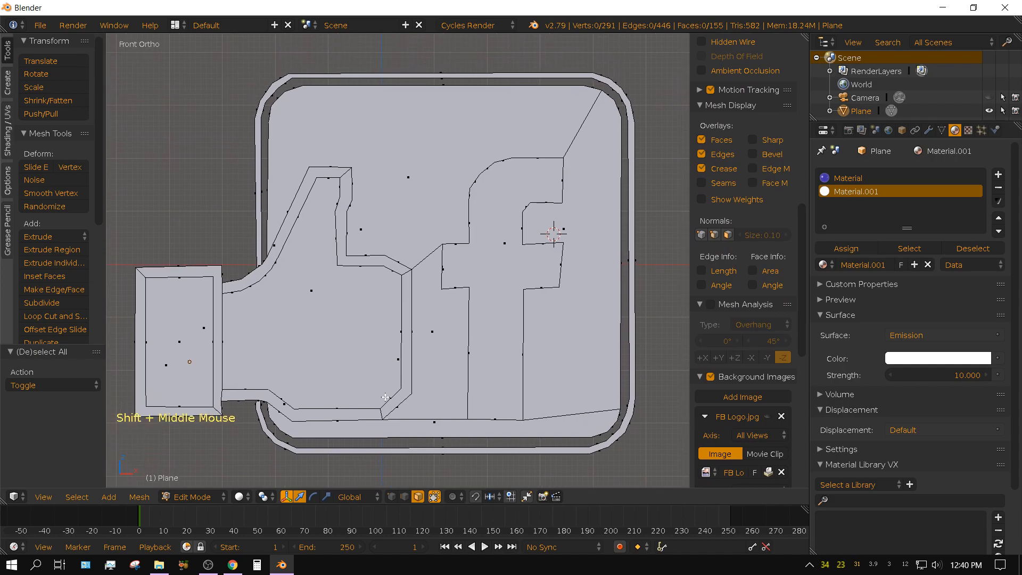
scroll(385, 397, up, 1)
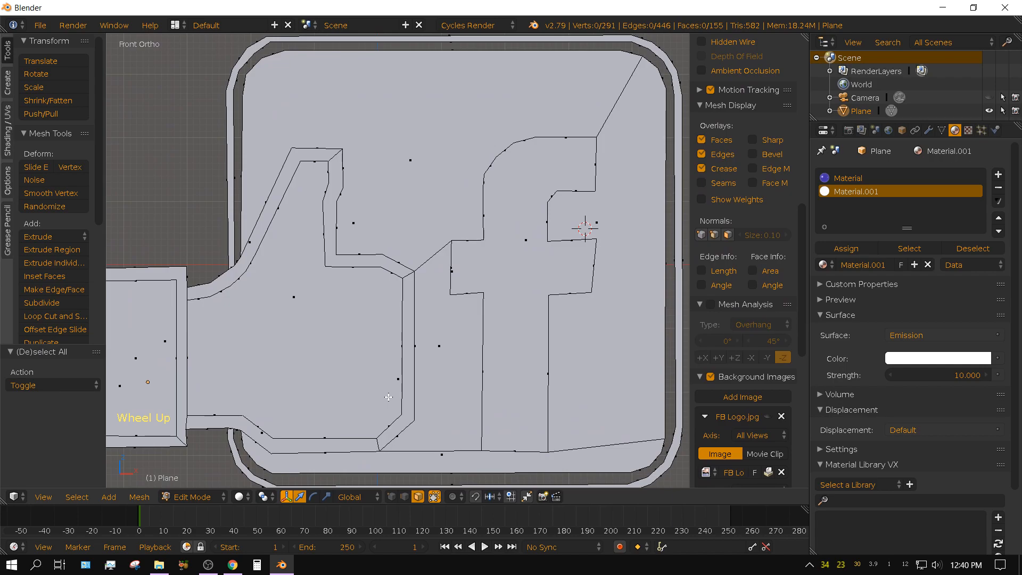
scroll(389, 397, down, 1)
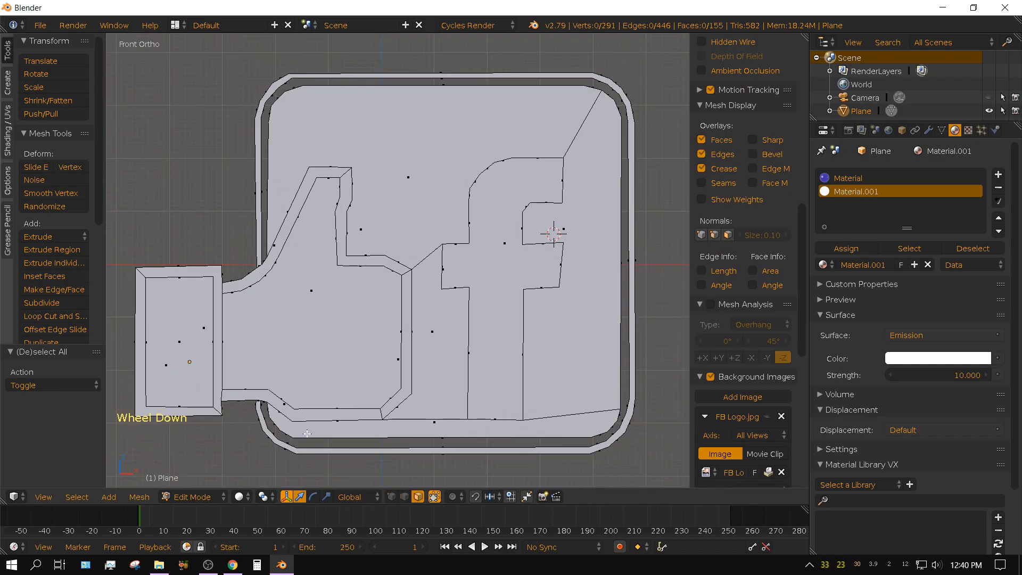
key(z)
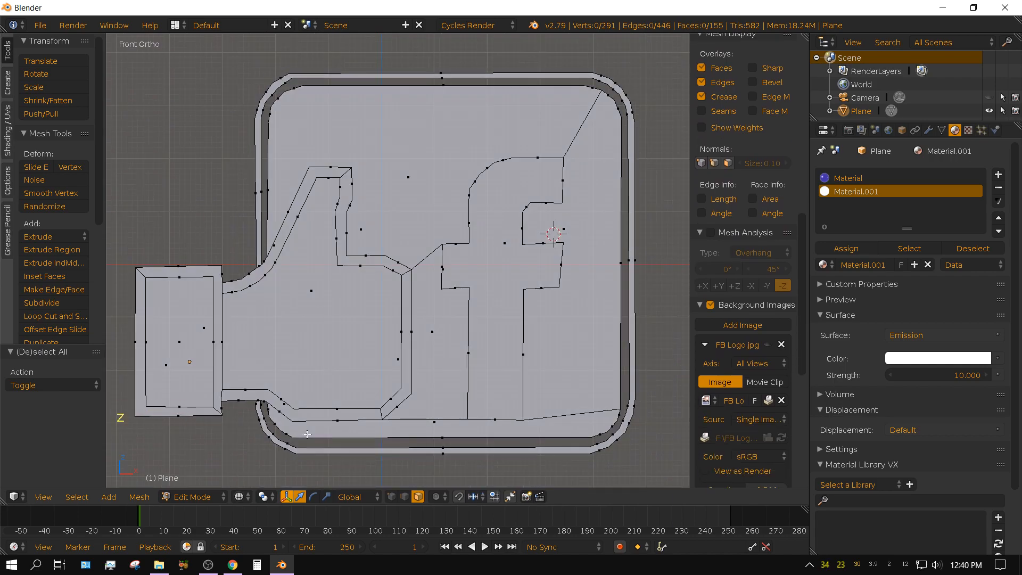
click(241, 498)
click(260, 467)
Circle-select the outer rim faces on the left side of the logo's frame in front view.
scroll(292, 259, up, 2)
shift+middle_drag(292, 259, 411, 263)
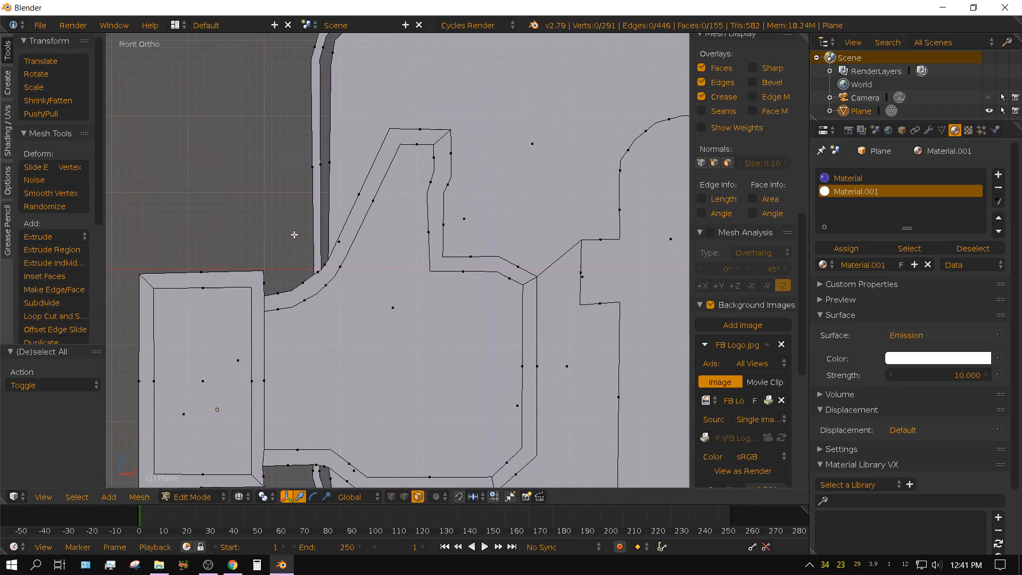
middle_drag(280, 230, 295, 245)
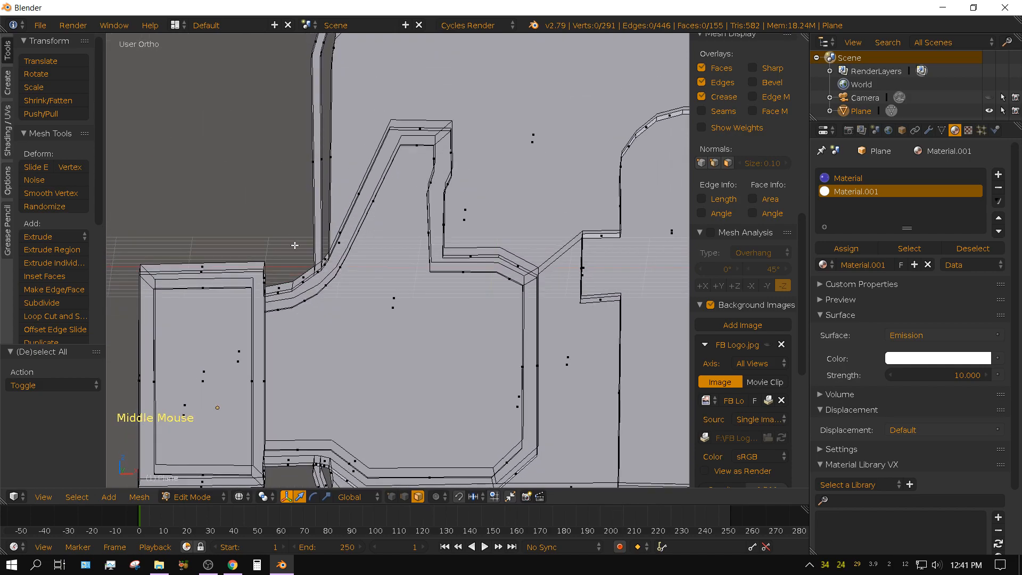
key(KP_1)
key(c)
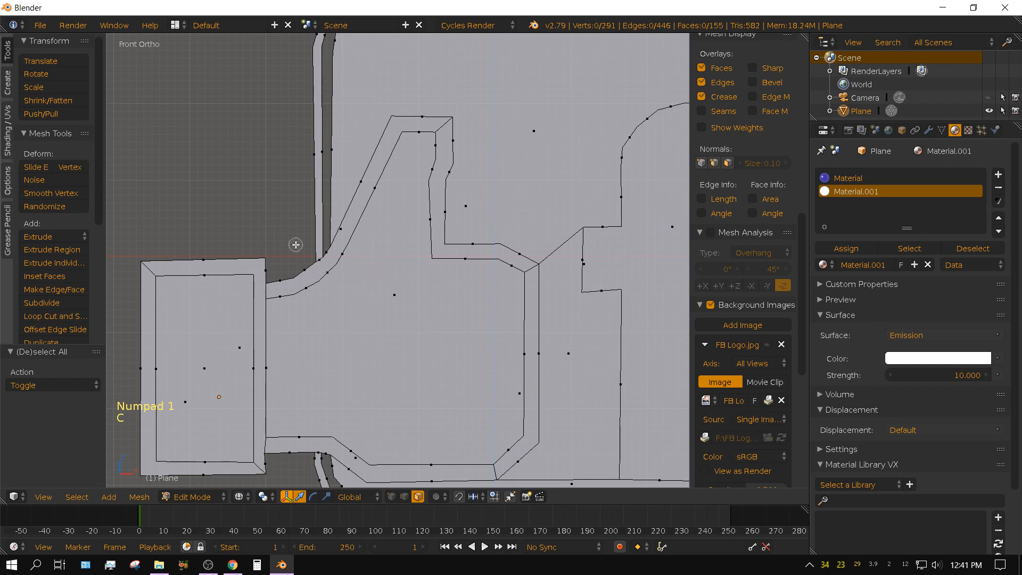
scroll(294, 234, down, 3)
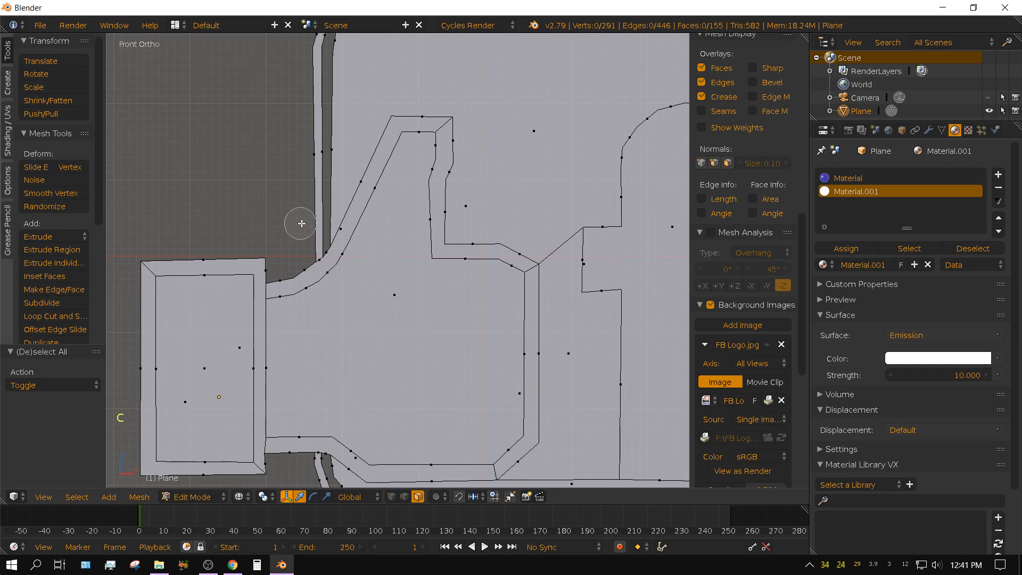
click(308, 154)
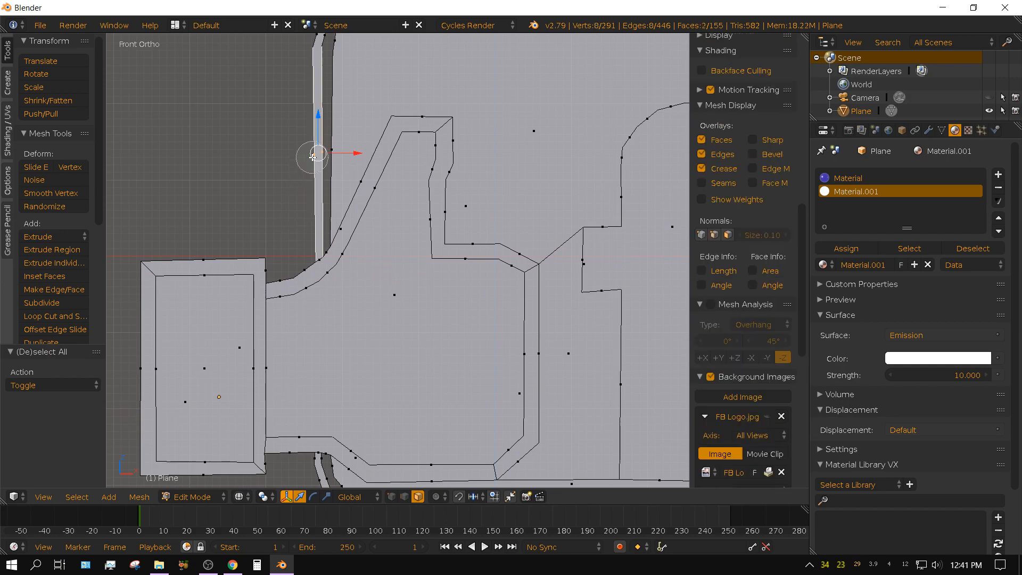
scroll(276, 180, down, 2)
scroll(276, 181, up, 4)
right_click(282, 181)
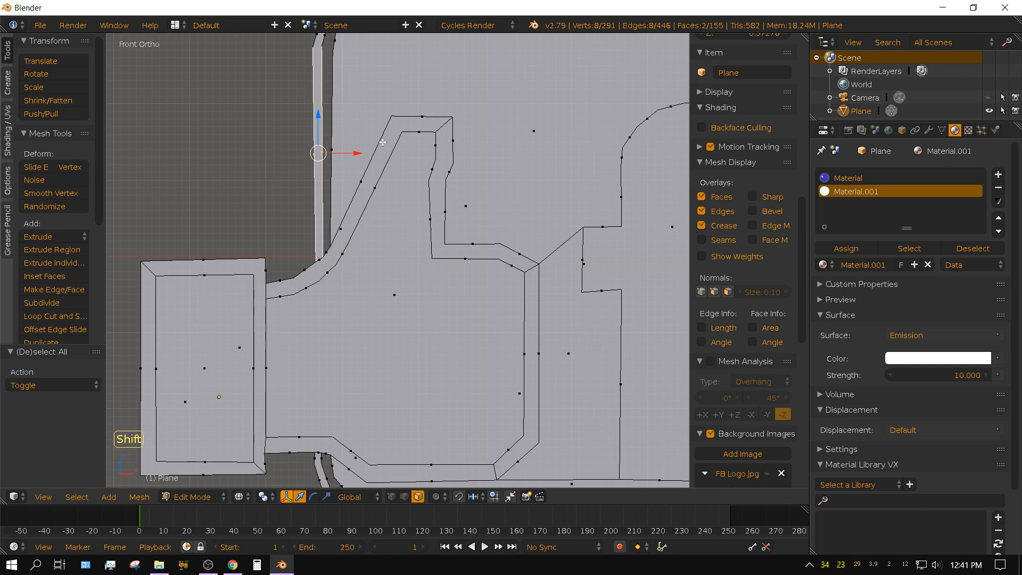
Add the outer rim faces along the frame's upper-left corner, top edge and upper-right corner to the circle selection.
shift+middle_drag(383, 142, 280, 327)
key(c)
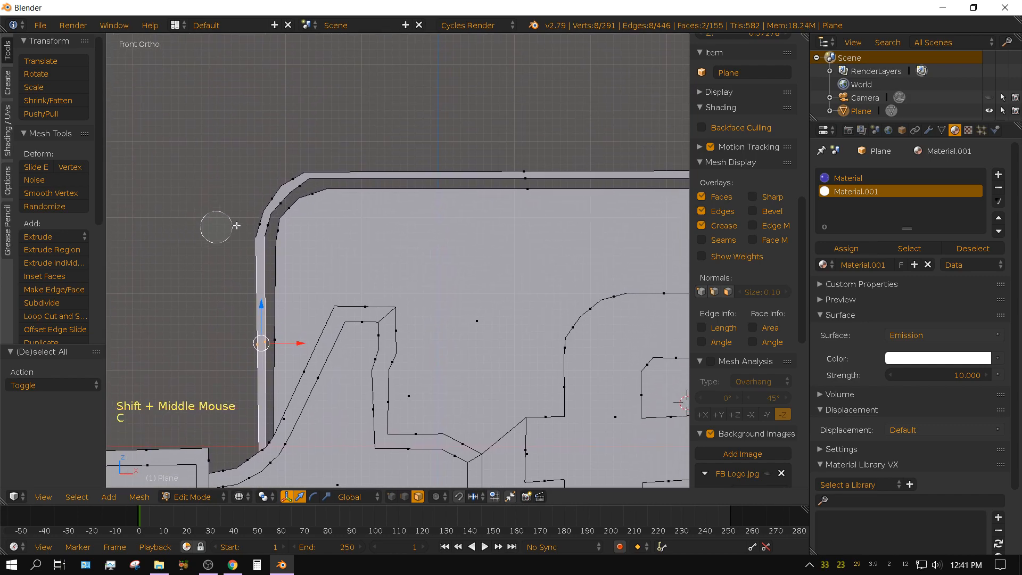
mouse_move(254, 225)
mouse_down()
mouse_move(308, 168)
mouse_move(537, 165)
mouse_up()
right_click(537, 165)
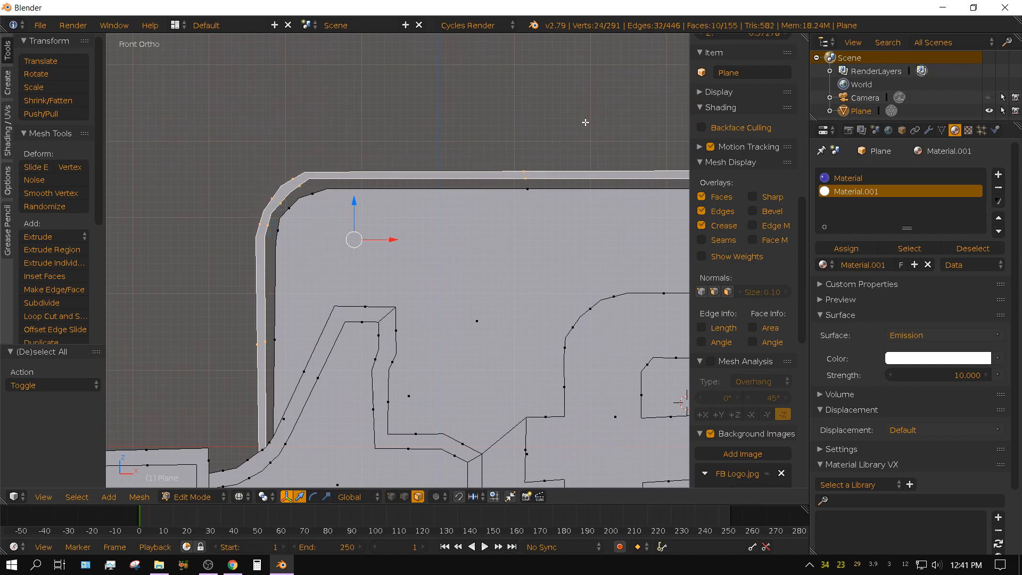
shift+middle_drag(598, 141, 277, 91)
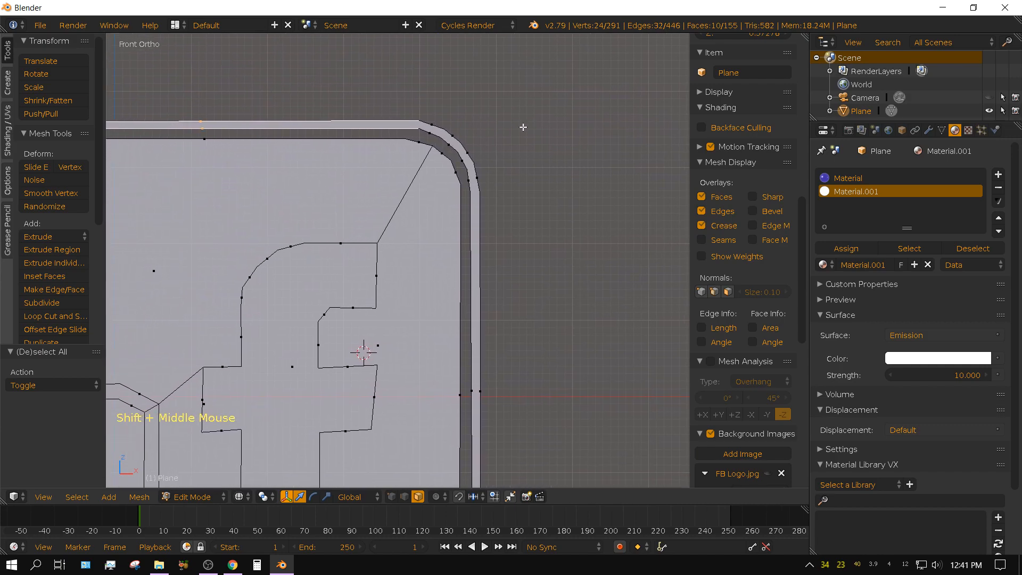
key(c)
mouse_move(434, 114)
mouse_down()
mouse_move(462, 137)
mouse_move(484, 187)
mouse_up()
right_click(559, 240)
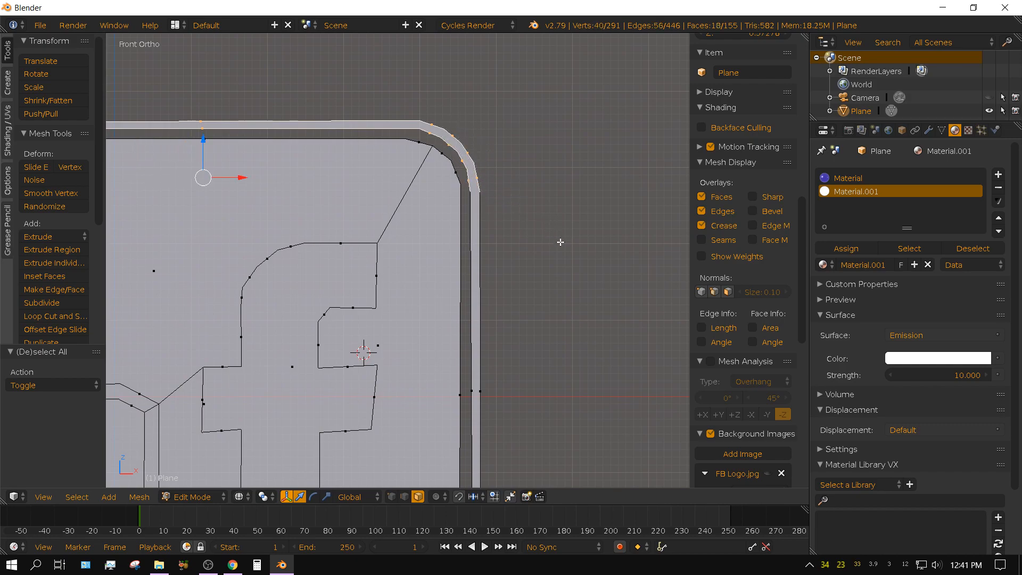
Extend the selection with the outer rim faces on the frame's right side, lower-right corner and bottom edge.
shift+middle_drag(624, 441, 631, 264)
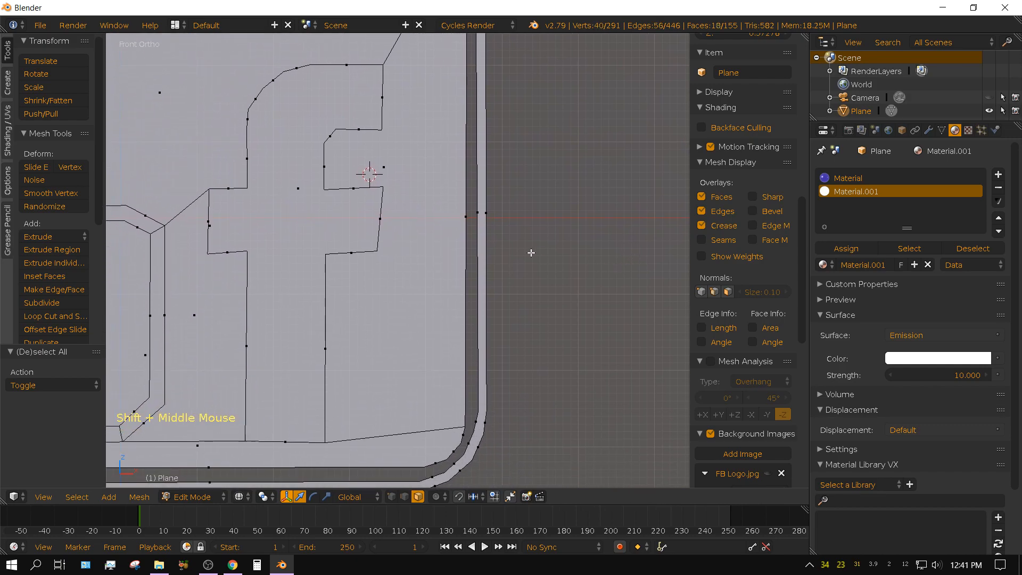
key(c)
click(493, 216)
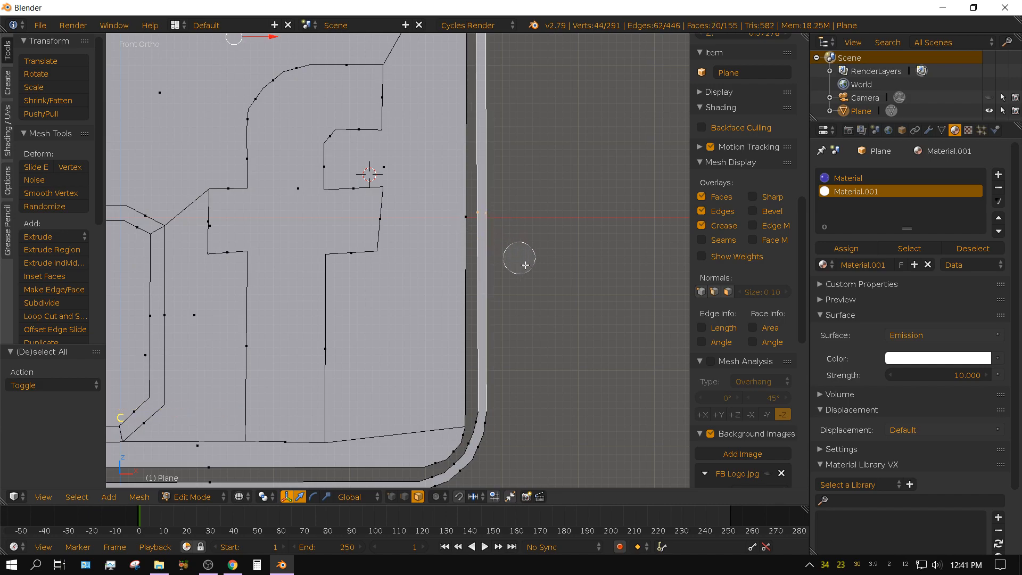
right_click(537, 283)
mouse_move(554, 365)
shift+middle_down()
mouse_move(591, 277)
mouse_move(578, 240)
shift+middle_up()
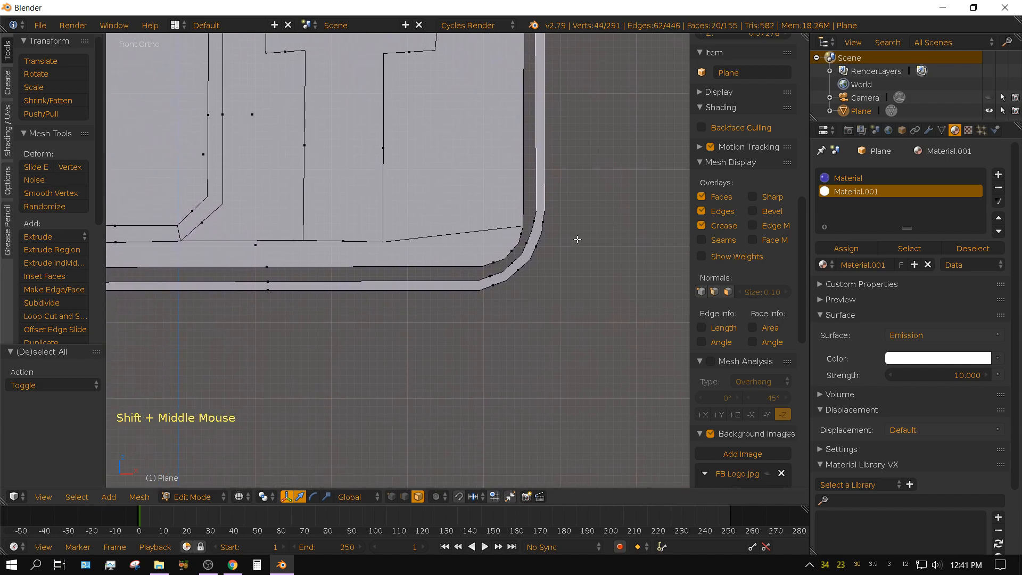
key(c)
mouse_move(548, 222)
mouse_down()
mouse_move(543, 244)
mouse_move(532, 238)
mouse_up()
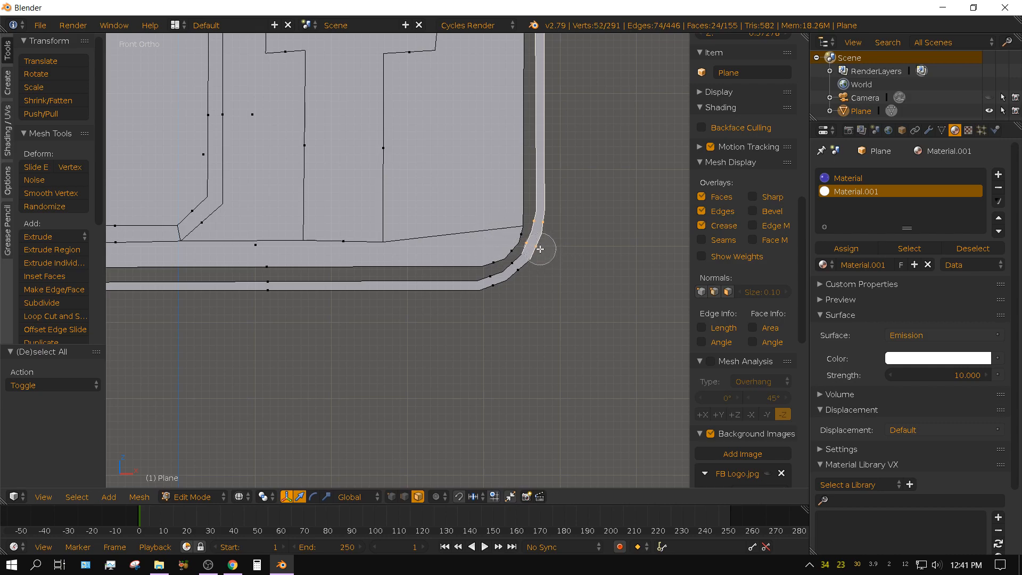
drag(540, 248, 486, 288)
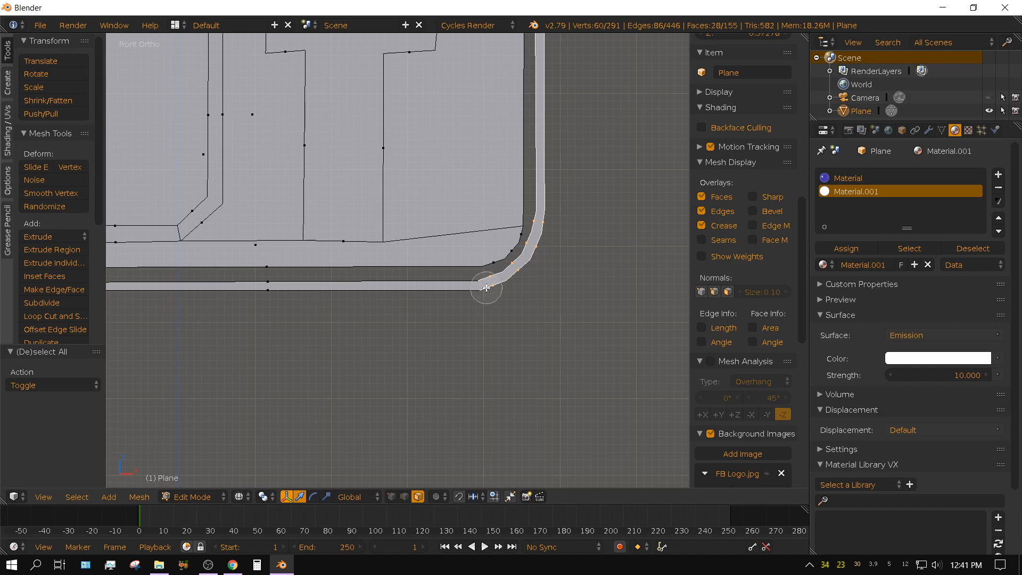
click(267, 289)
right_click(264, 289)
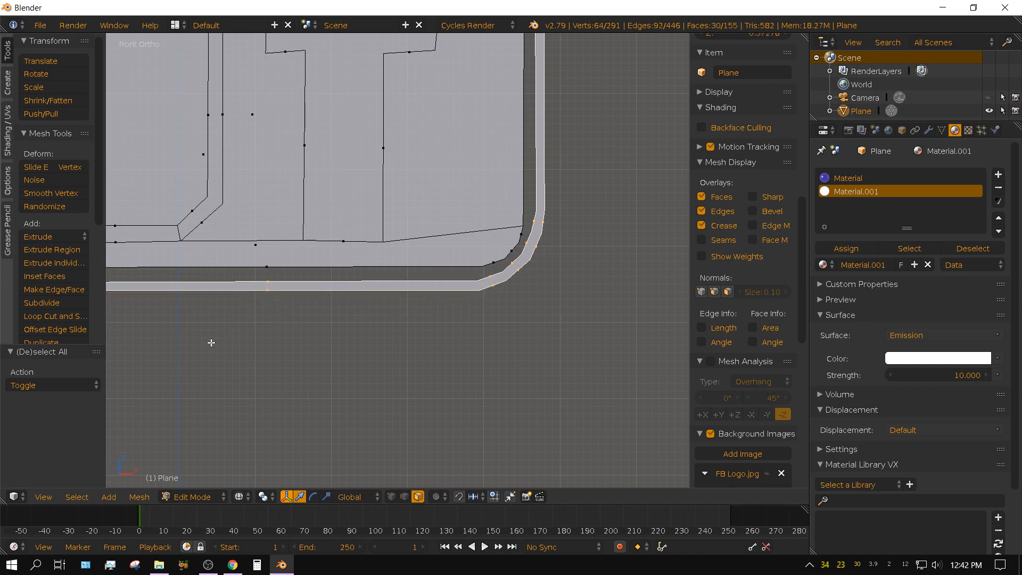
Add the rim faces around the frame's lower-left corner, up to the hand's wrist, to the selection.
shift+middle_drag(212, 342, 545, 388)
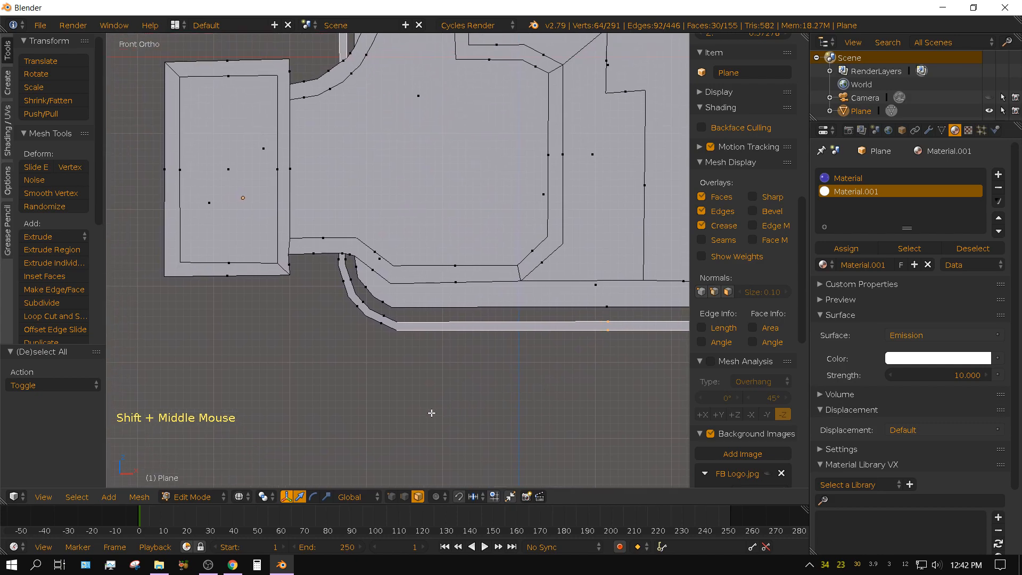
key(c)
mouse_move(379, 330)
mouse_down()
mouse_move(357, 319)
mouse_move(334, 274)
mouse_up()
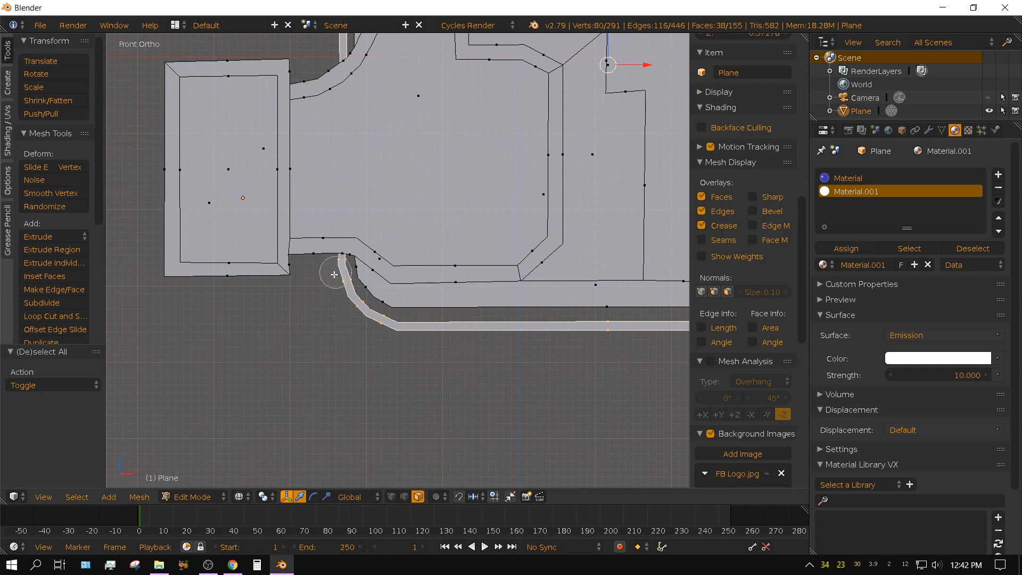
right_click(328, 308)
Assign the white emission material, Material.001, to the selected outer rim faces of the frame.
shift+middle_drag(353, 385, 367, 54)
scroll(463, 186, down, 7)
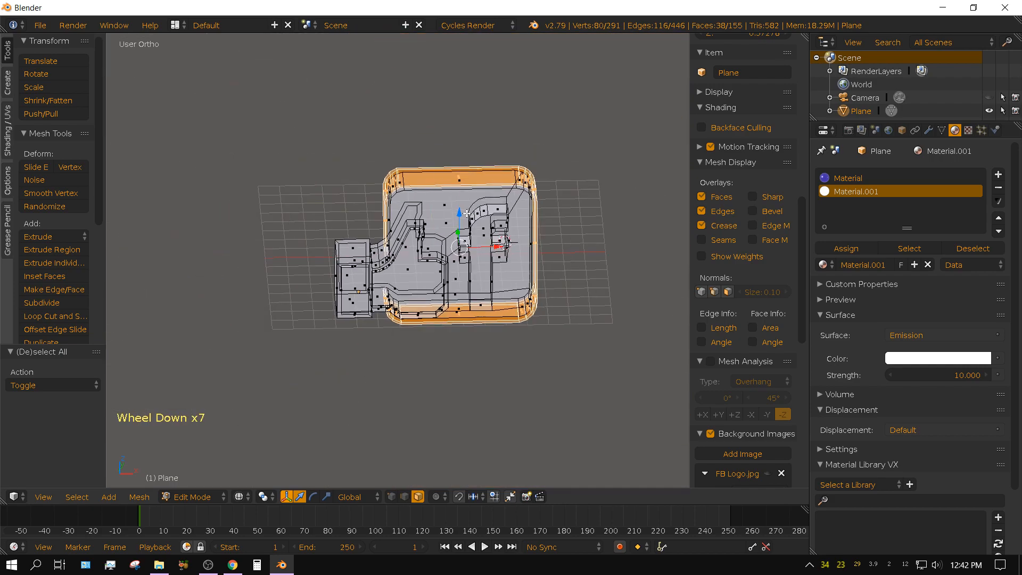
middle_drag(469, 186, 464, 184)
key(KP_1)
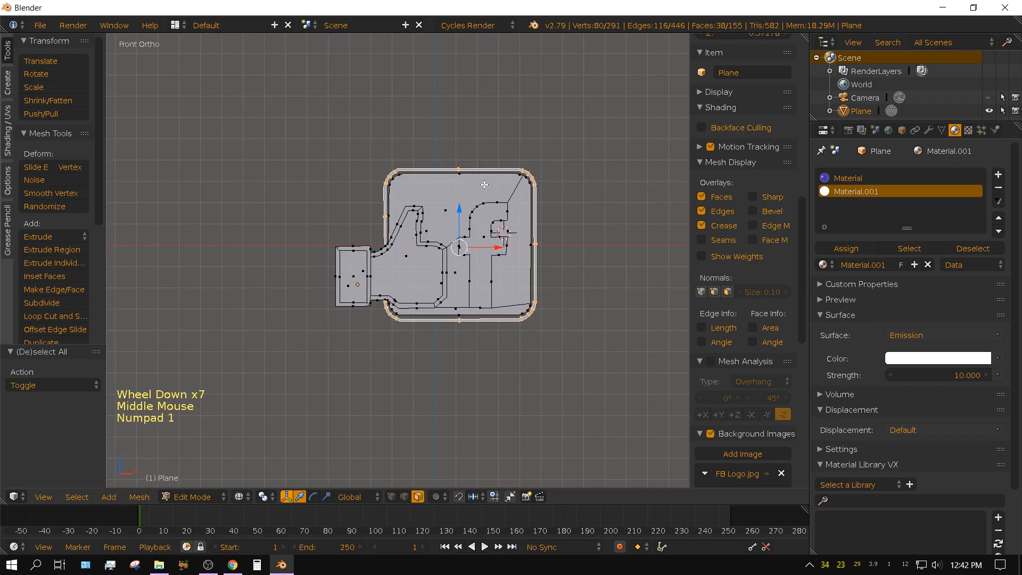
scroll(483, 184, up, 3)
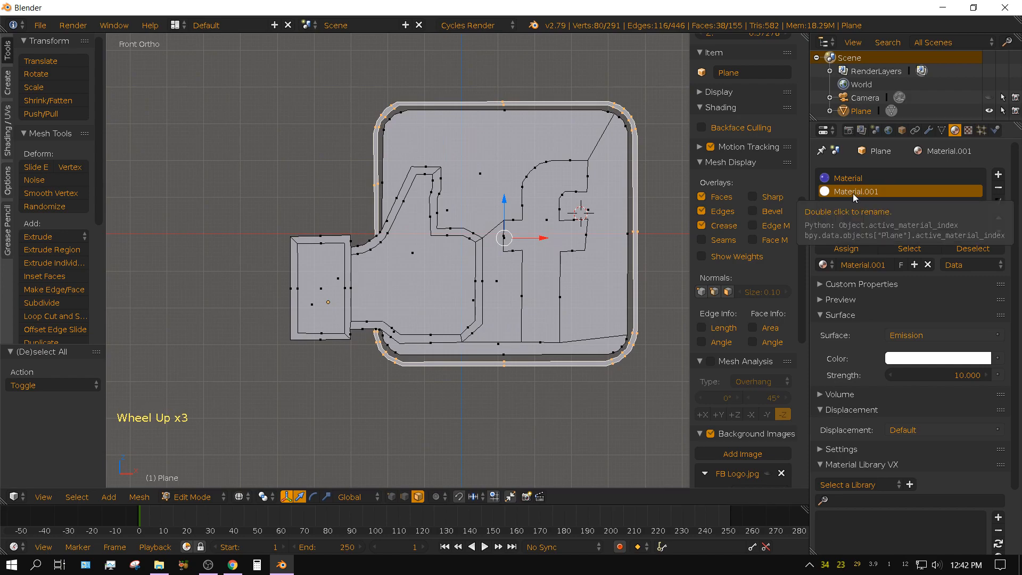
click(847, 249)
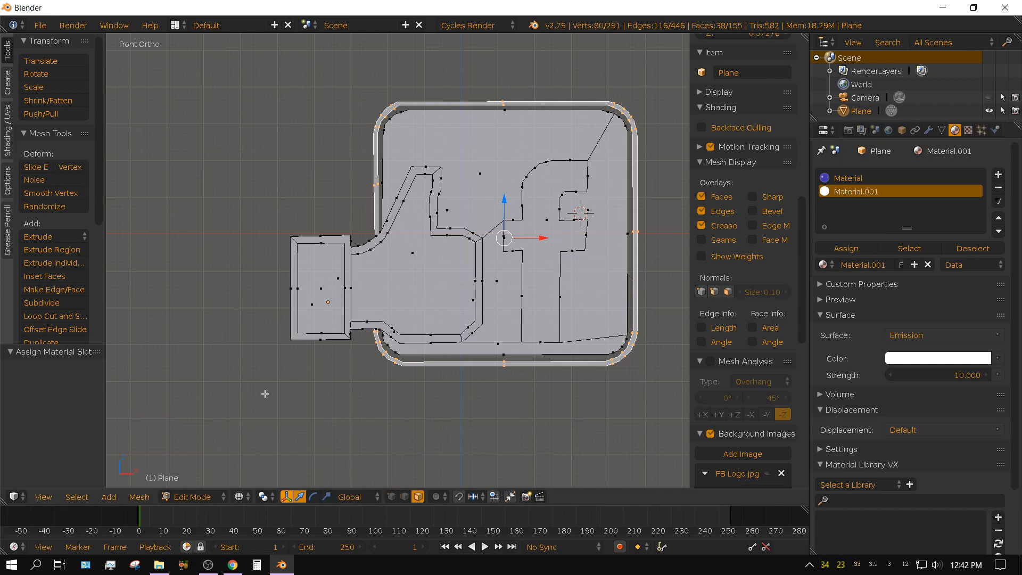
Return to Object Mode and show the logo with Material viewport shading to check its blue and white parts.
key(Tab)
click(261, 498)
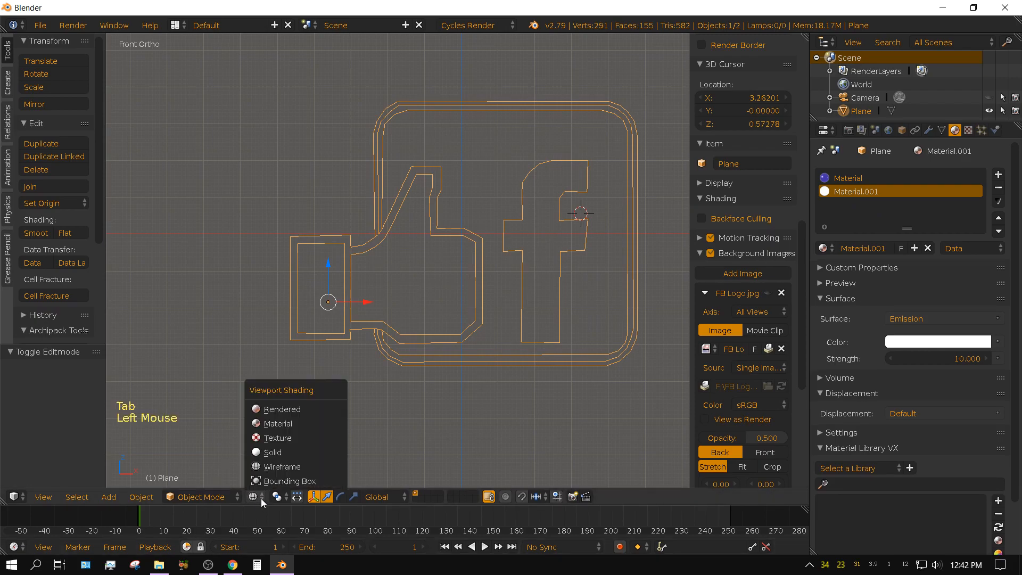
click(270, 449)
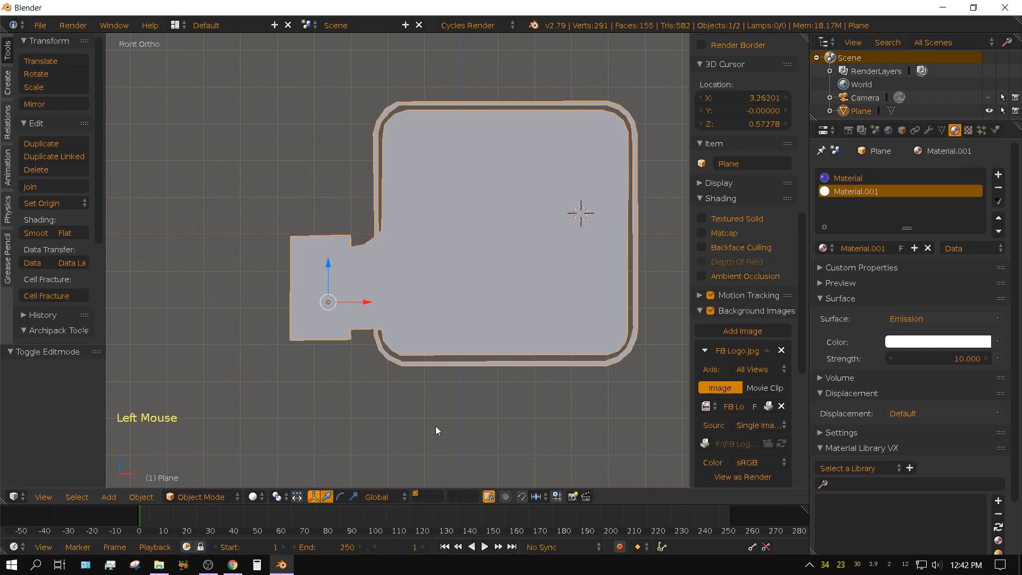
middle_drag(438, 429, 409, 467)
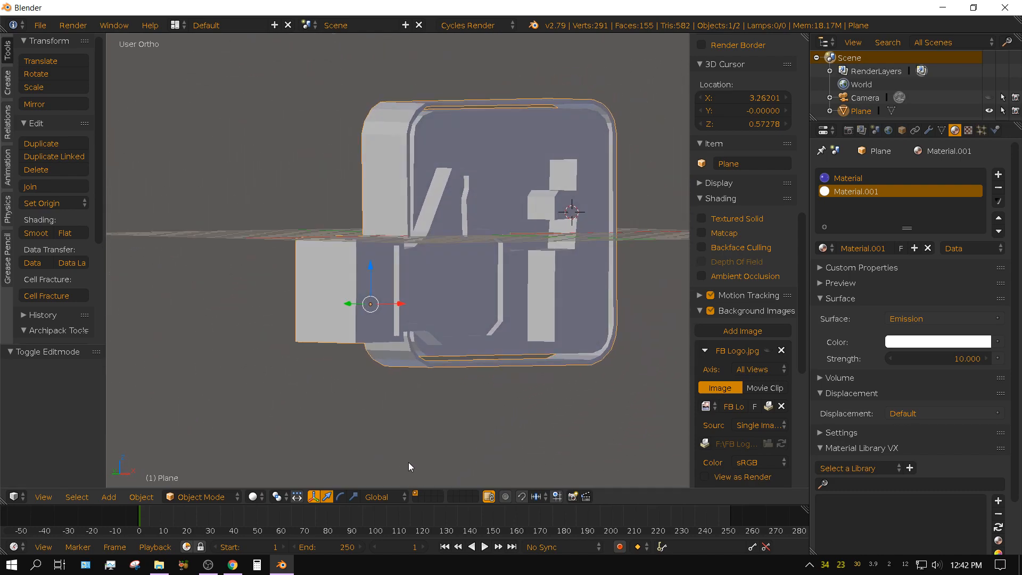
click(254, 496)
click(286, 421)
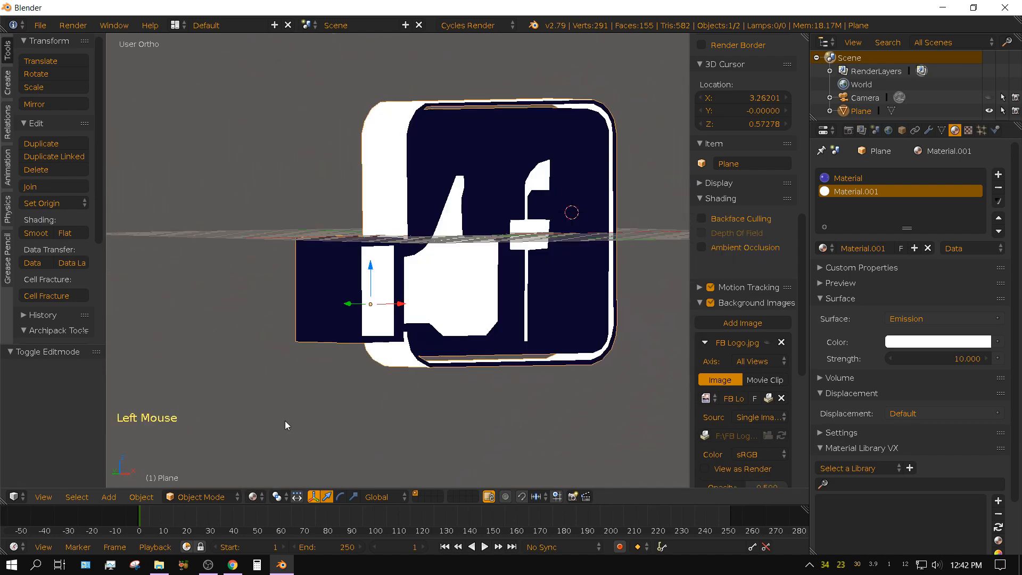
middle_drag(437, 405, 416, 399)
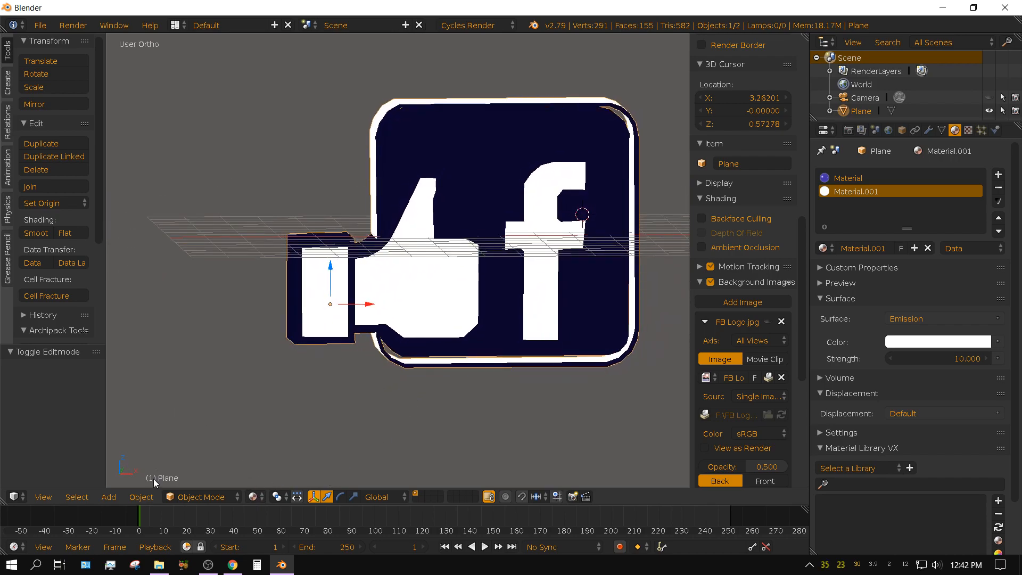
Add a plane mesh as the ground and scale it up uniformly by about 70.26.
click(108, 496)
mouse_move(125, 481)
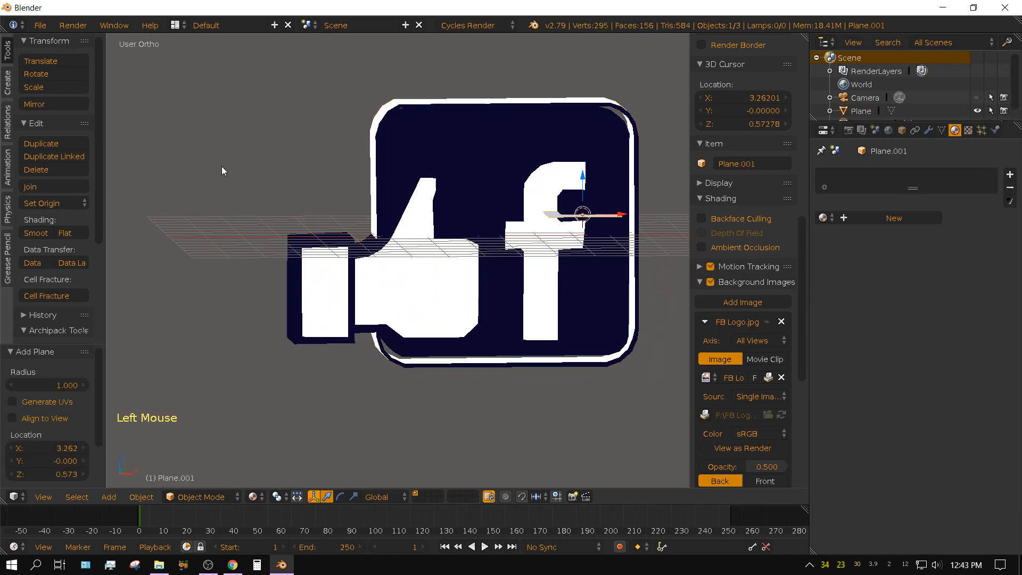
click(230, 165)
key(s)
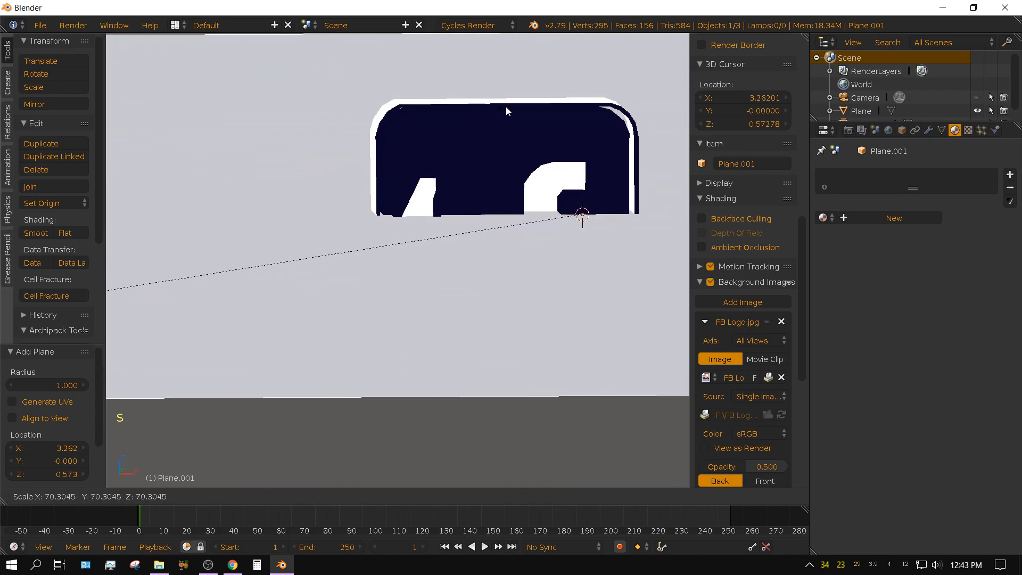
click(514, 137)
In front view, move the ground plane about 4.18 down along Z so it meets the logo's lower edge.
key(KP_1)
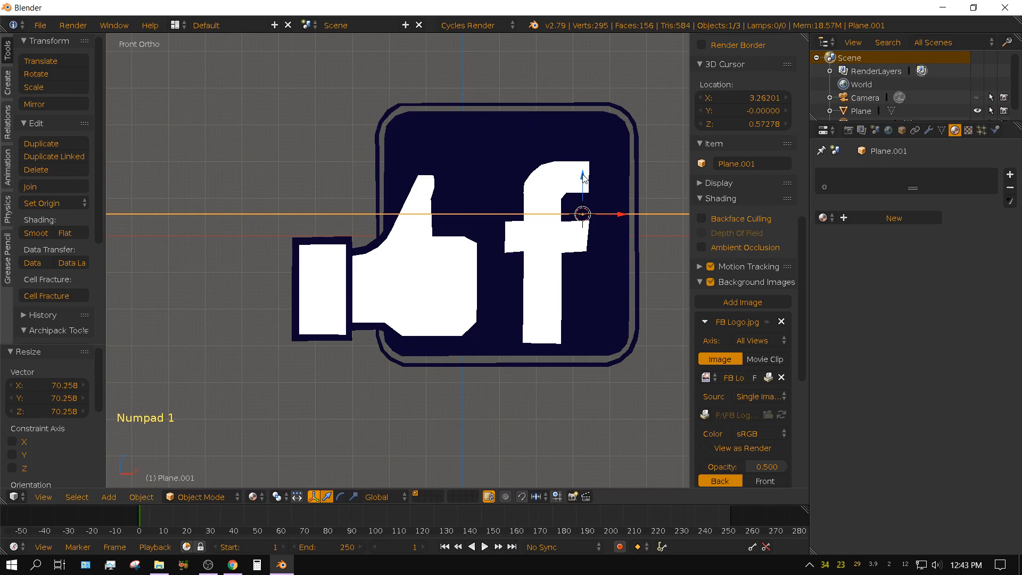
drag(583, 179, 582, 331)
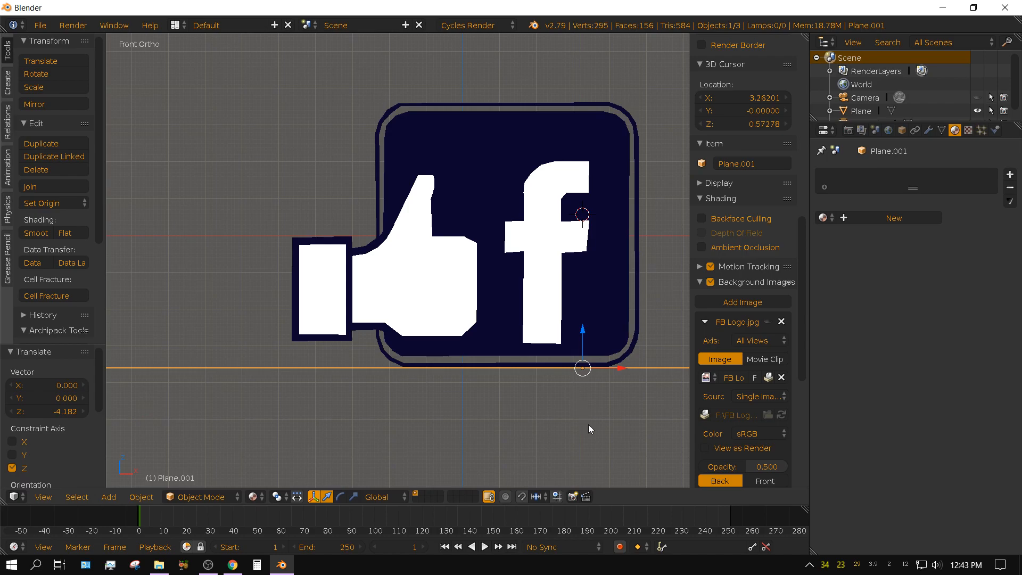
scroll(589, 429, up, 1)
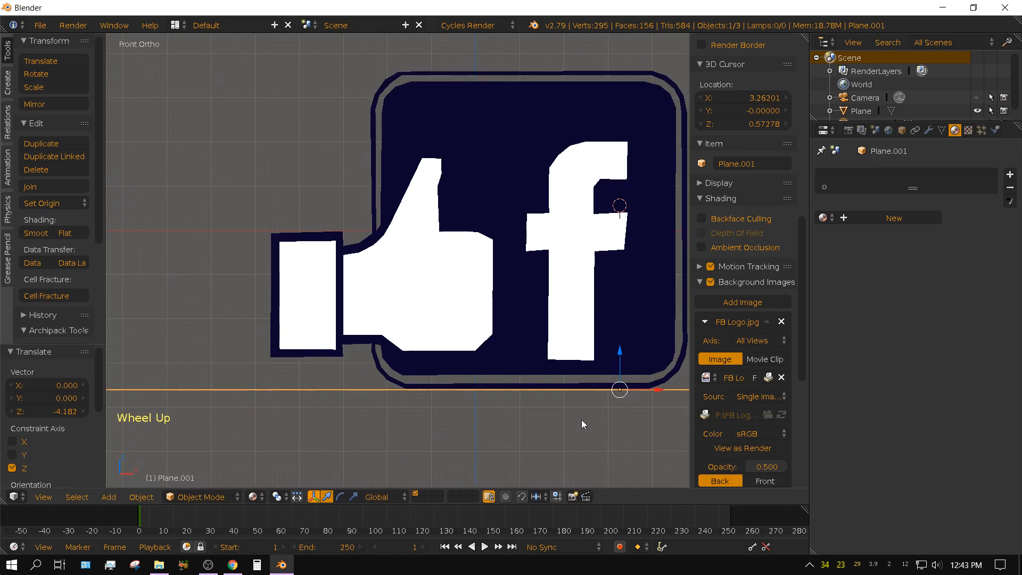
shift+middle_drag(588, 435, 481, 436)
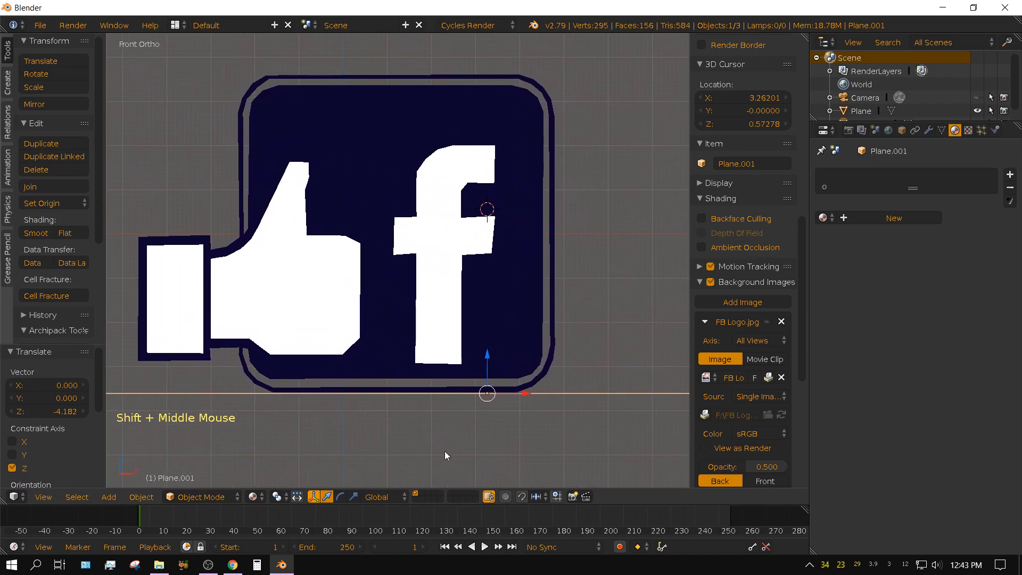
mouse_move(360, 454)
middle_down()
mouse_move(404, 458)
mouse_move(324, 459)
mouse_move(411, 458)
mouse_move(355, 455)
middle_up()
scroll(366, 451, down, 3)
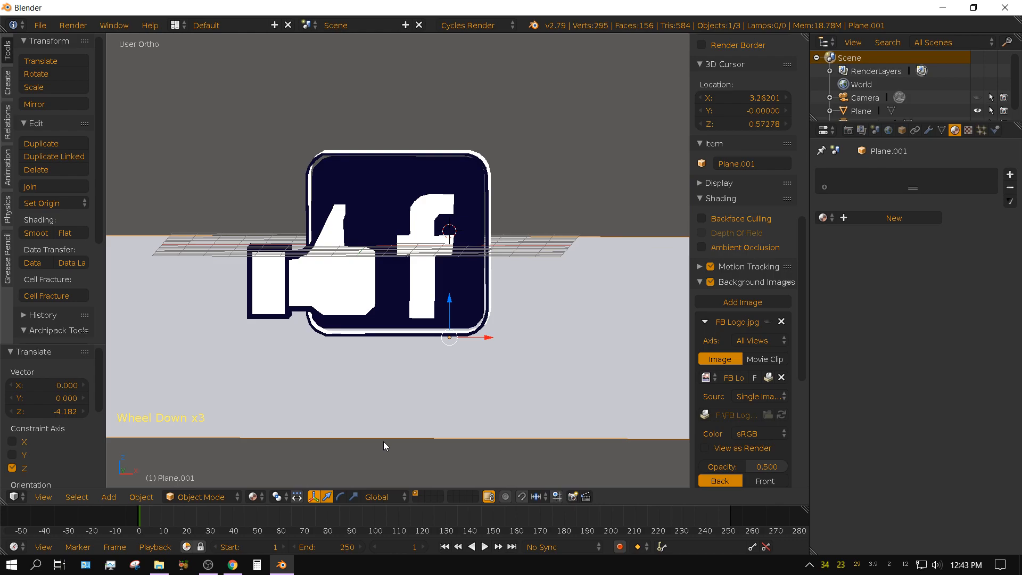
Switch to the camera view and reposition the camera so the whole logo faces it inside the frame.
key(KP_0)
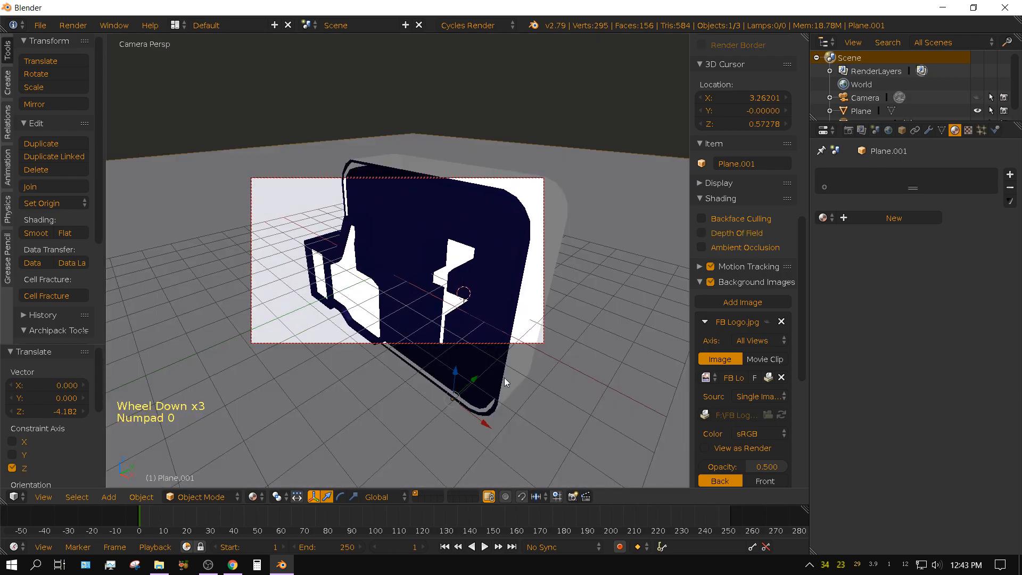
scroll(462, 342, down, 2)
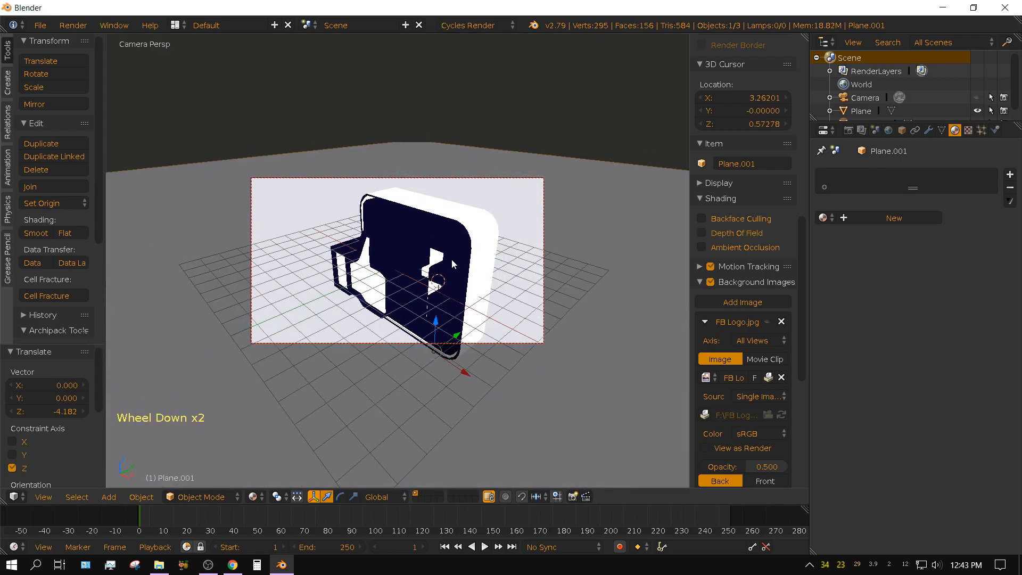
scroll(453, 263, up, 3)
scroll(453, 263, down, 3)
scroll(453, 263, up, 2)
scroll(454, 263, down, 4)
middle_drag(453, 263, 473, 276)
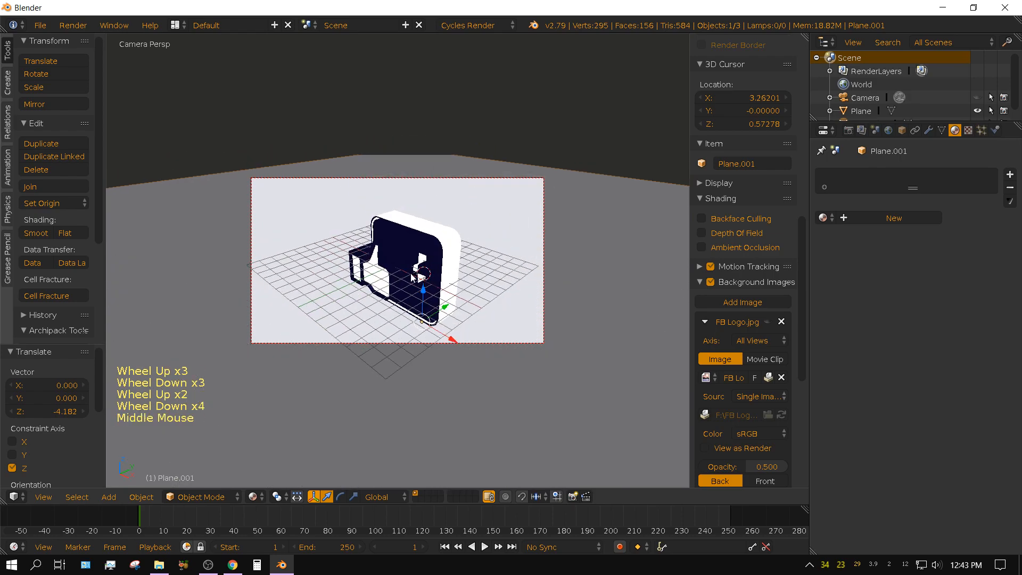
scroll(760, 276, up, 15)
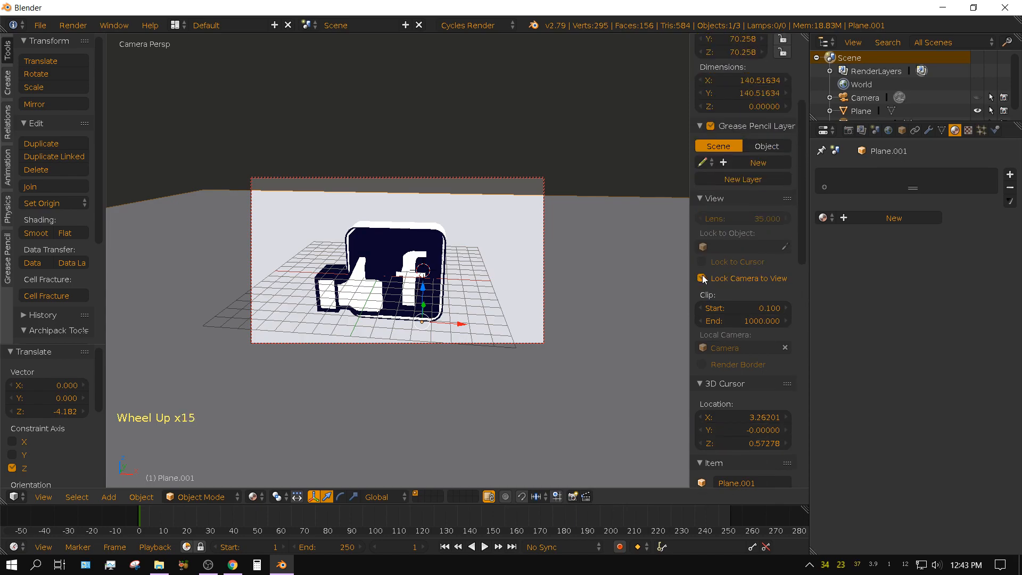
Turn off Lock Camera to View, orbit out of the camera view, and return to it.
click(703, 279)
mouse_move(451, 361)
middle_down()
mouse_move(541, 346)
mouse_move(482, 361)
mouse_move(395, 346)
mouse_move(401, 366)
mouse_move(448, 360)
middle_up()
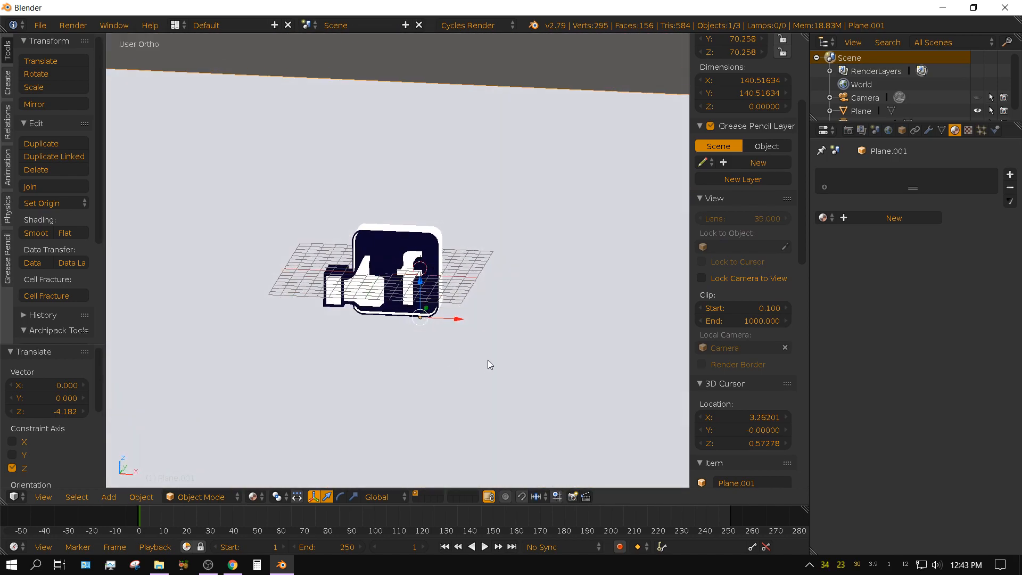
key(KP_0)
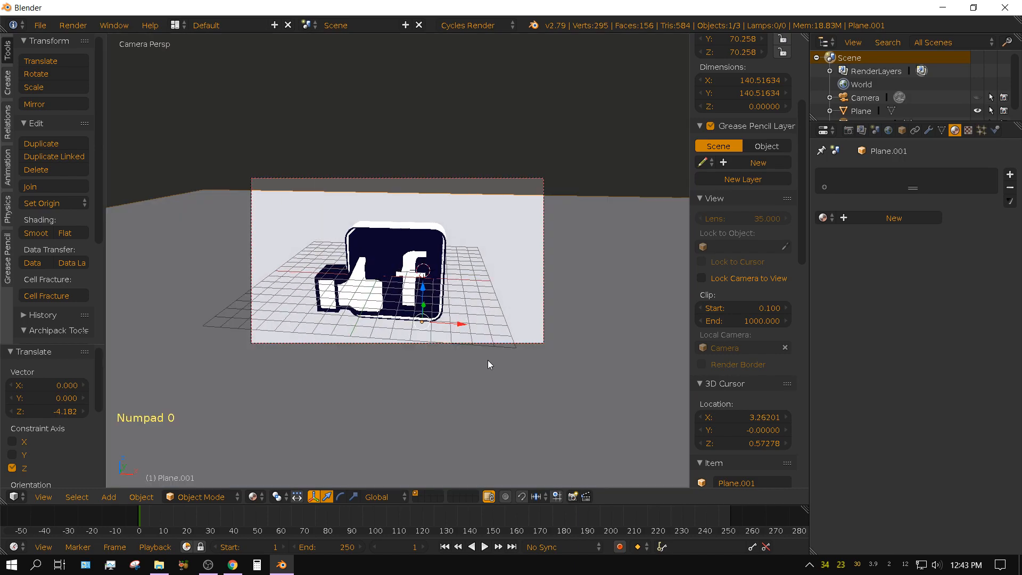
Enable Lock Camera to View, orbit the camera to a slightly angled shot of the logo, and fit the camera frame to the viewport.
click(701, 278)
mouse_move(522, 374)
middle_down()
mouse_move(578, 330)
mouse_move(468, 327)
mouse_move(501, 375)
mouse_move(557, 371)
mouse_move(470, 357)
mouse_move(535, 374)
middle_up()
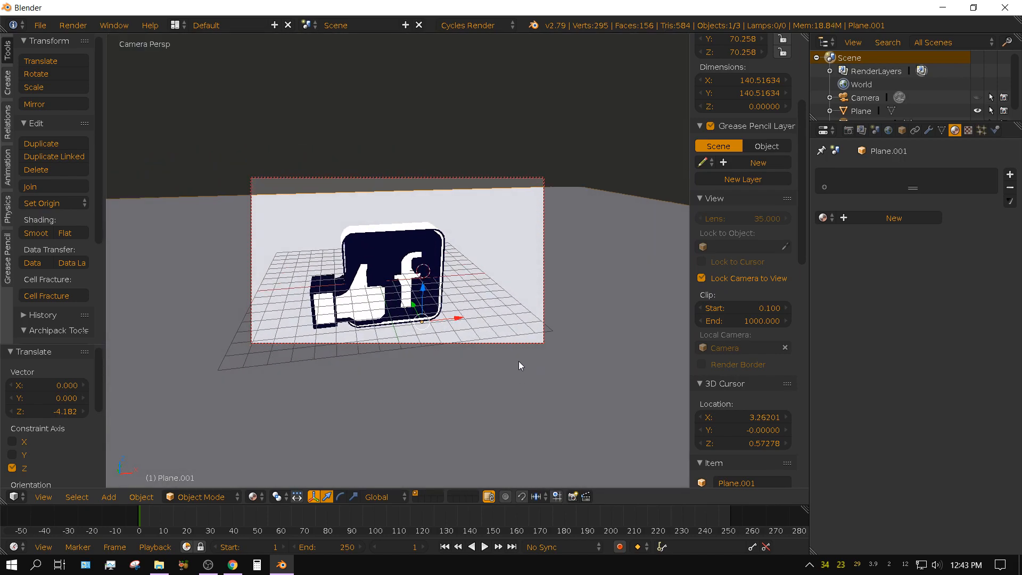
key(Home)
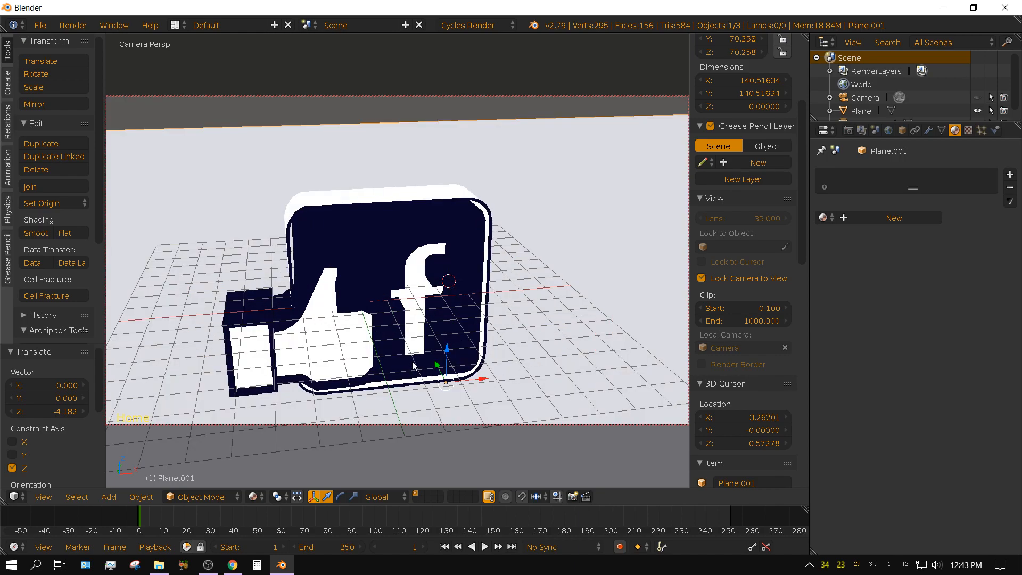
Shift the locked camera so the logo sits higher in the frame, and set the viewport shading to Rendered.
shift+middle_drag(429, 396, 432, 326)
click(256, 497)
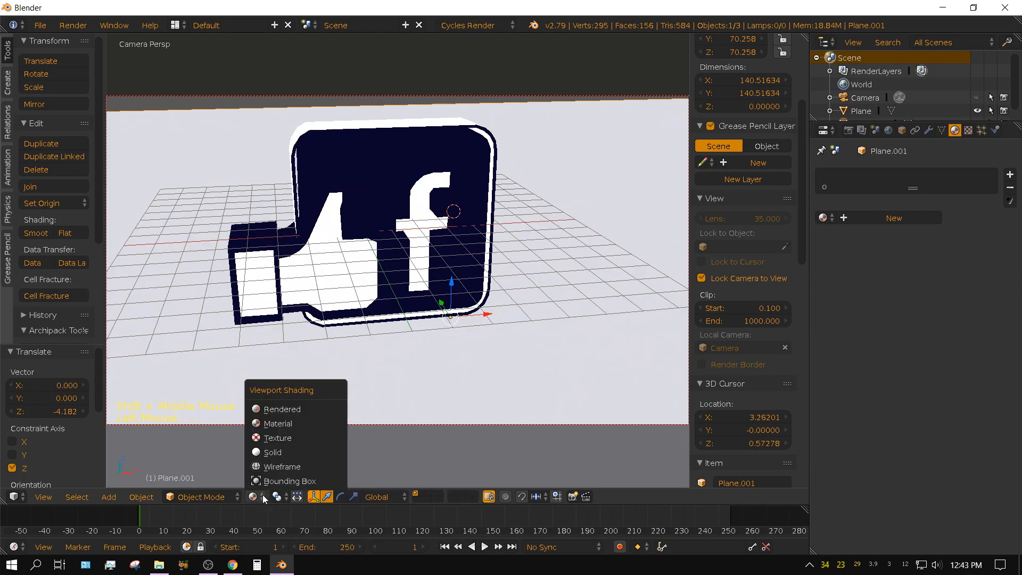
click(286, 410)
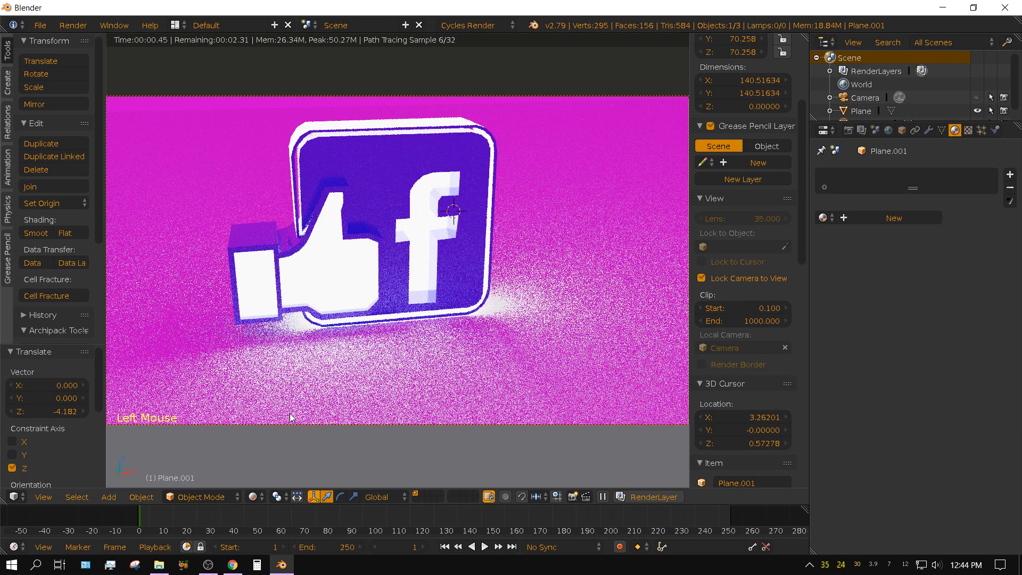
Set the world background's strength to 0 so only the emission materials light the scene.
click(888, 130)
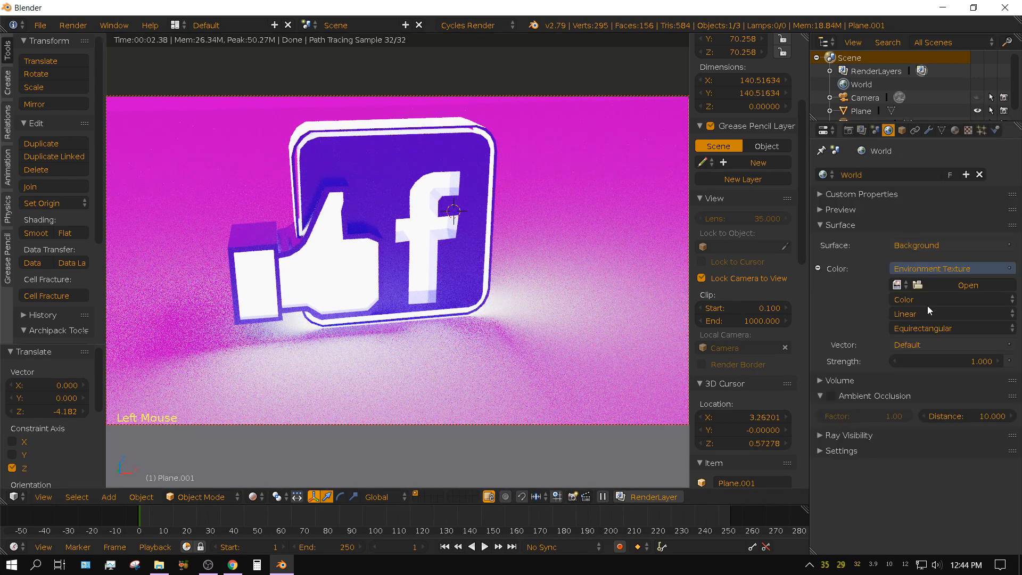
double_click(980, 361)
text(0)
key(Return)
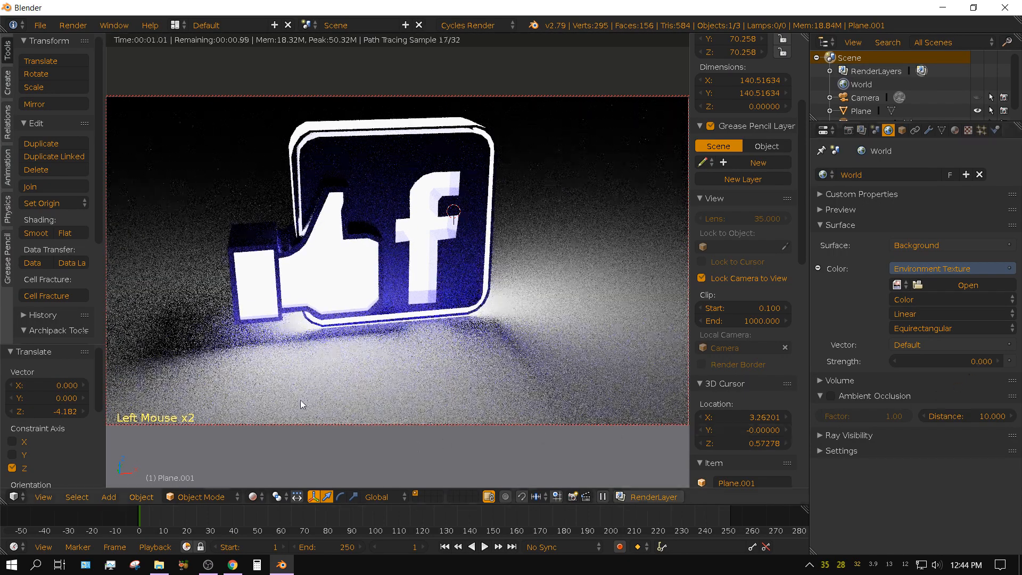
Orbit the locked camera to show the logo's opposite side edge, and shift it so the logo sits lower in the frame.
middle_drag(474, 337, 435, 333)
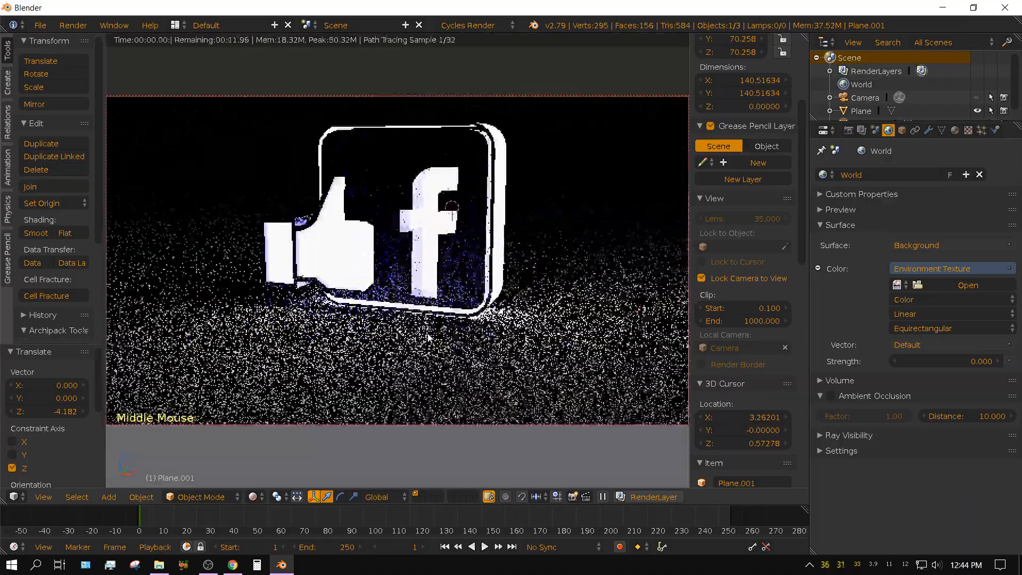
shift+middle_drag(503, 288, 508, 339)
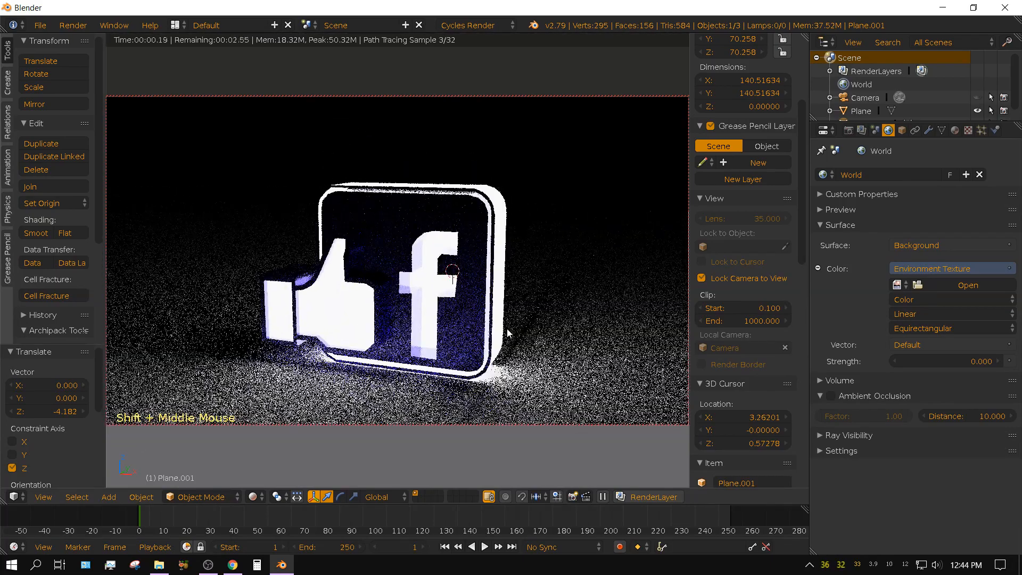